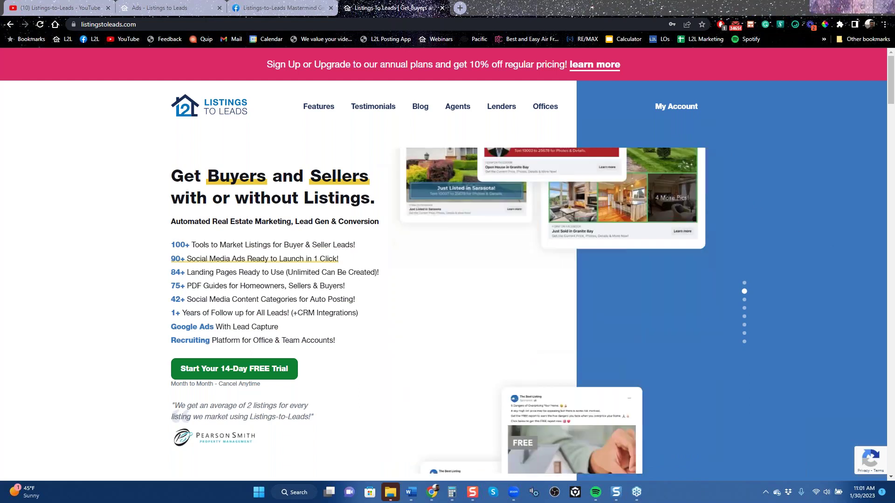
Step: Open My Account from the listingstoleads.com homepage to reach the Get Started dashboard
left_click(672, 109)
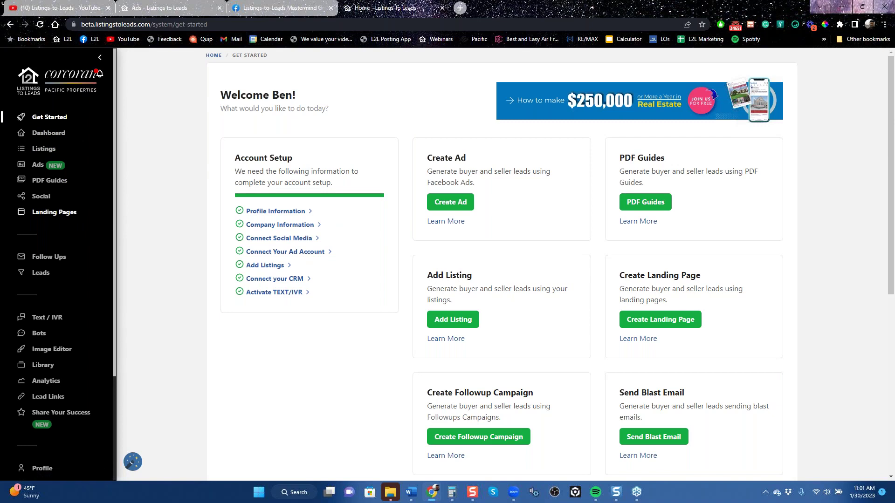
Step: Preview the Diamond Head landing page in a new tab, then open the PDF Guides library
left_click(48, 213)
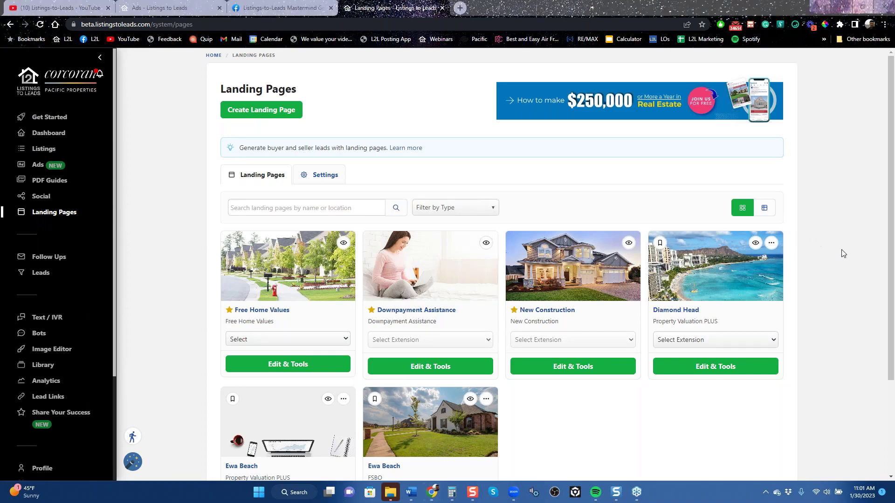
left_click(755, 243)
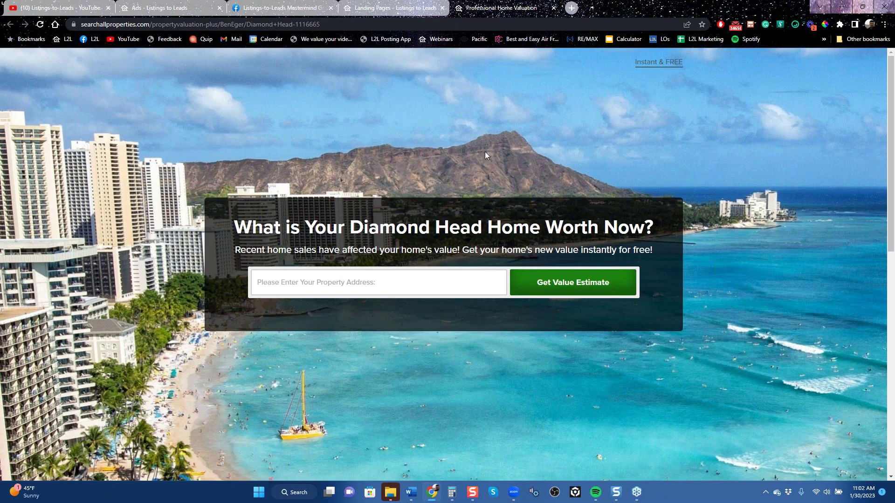
left_click(394, 11)
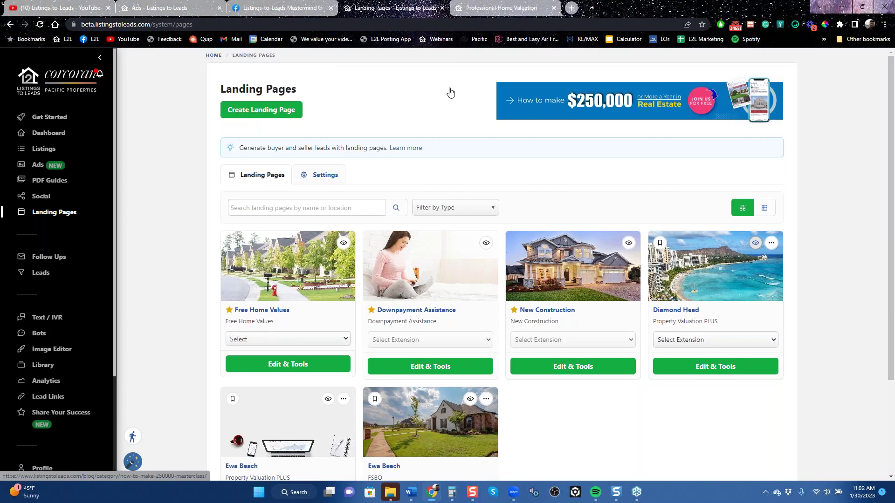
left_click(42, 185)
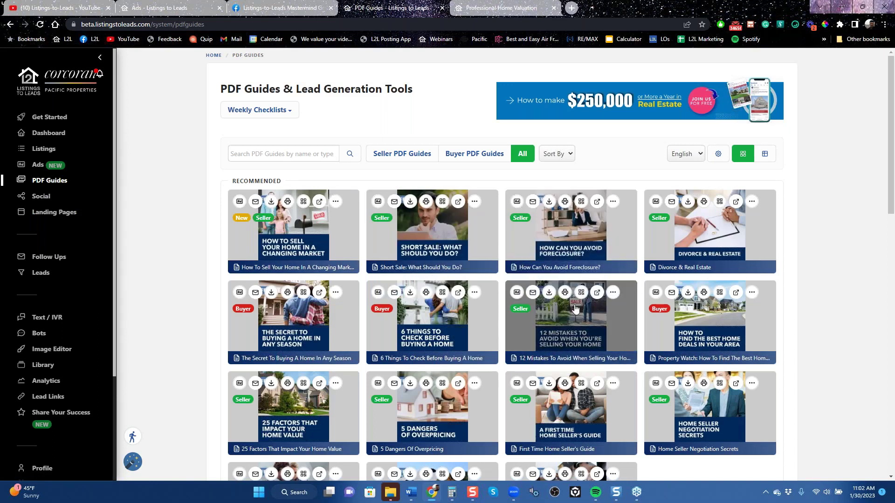
Step: Filter the guides to Seller PDF Guides and start an ad for 5 Dangers Of Overpricing
left_click(466, 156)
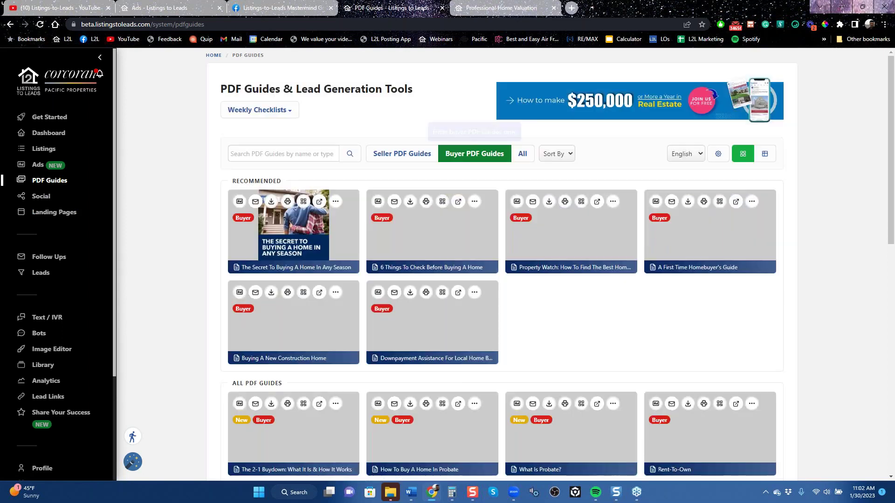
left_click(404, 156)
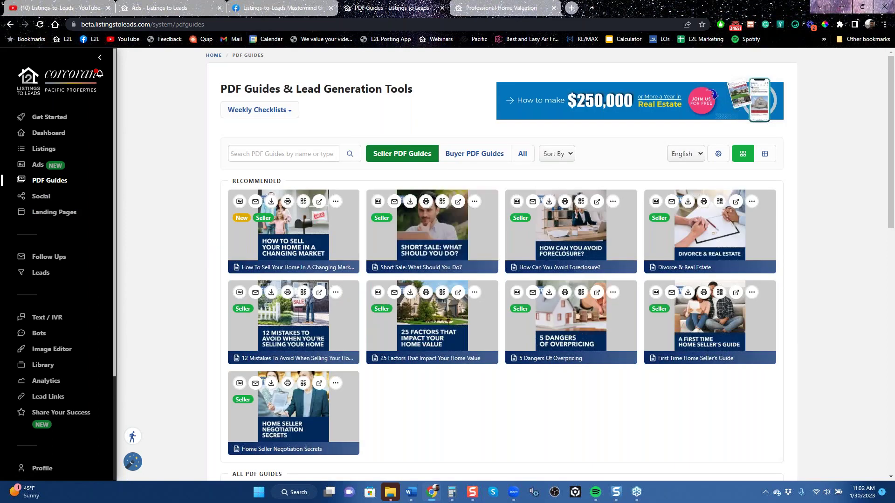
scroll(655, 370, "down", 5)
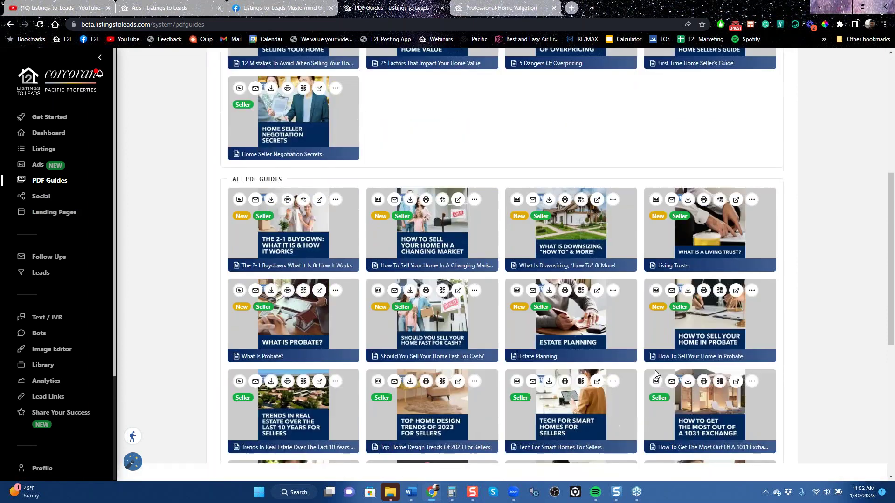
scroll(655, 370, "up", 5)
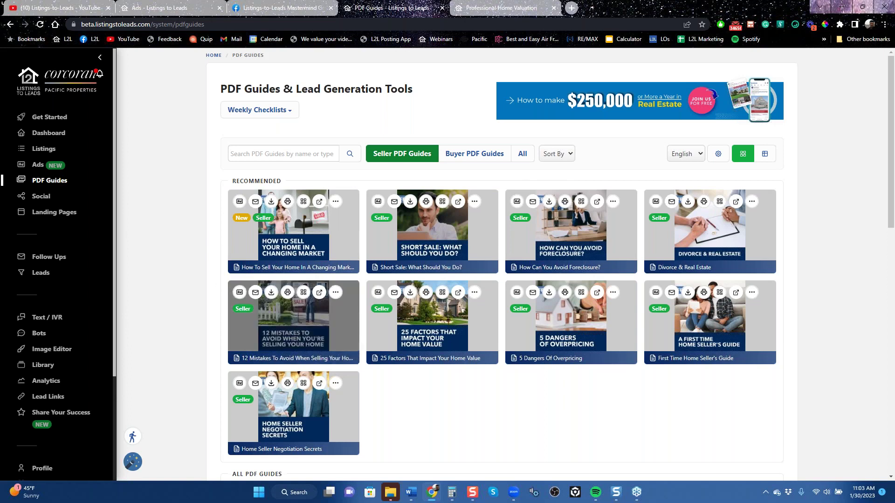
left_click(517, 292)
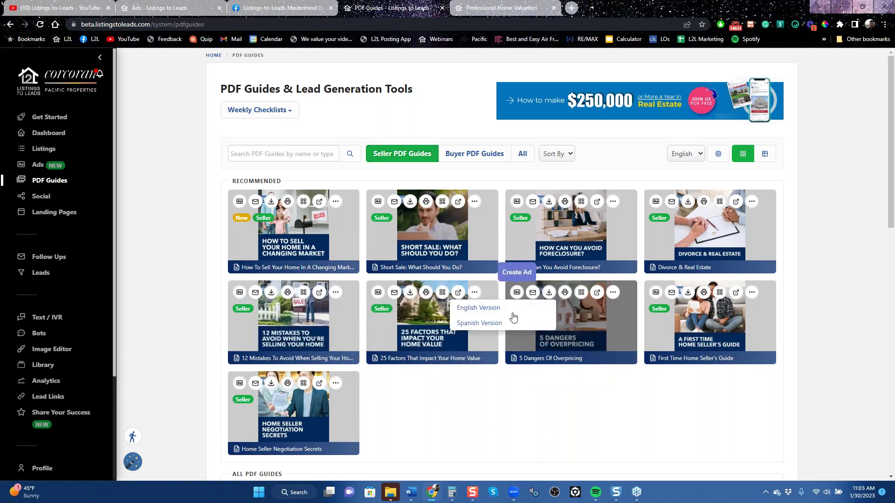
Step: Create a Lead Ad for the English 5 Dangers Of Overpricing guide targeting Honolulu, Hawaii
left_click(513, 313)
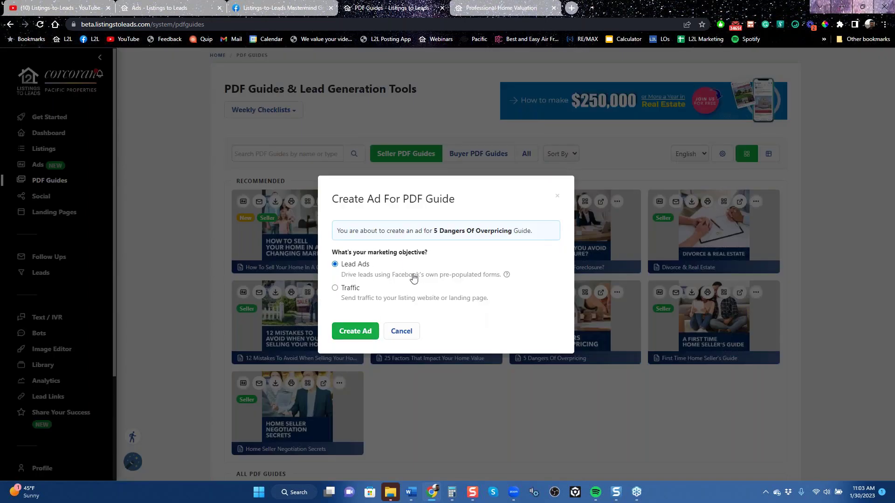
left_click(368, 331)
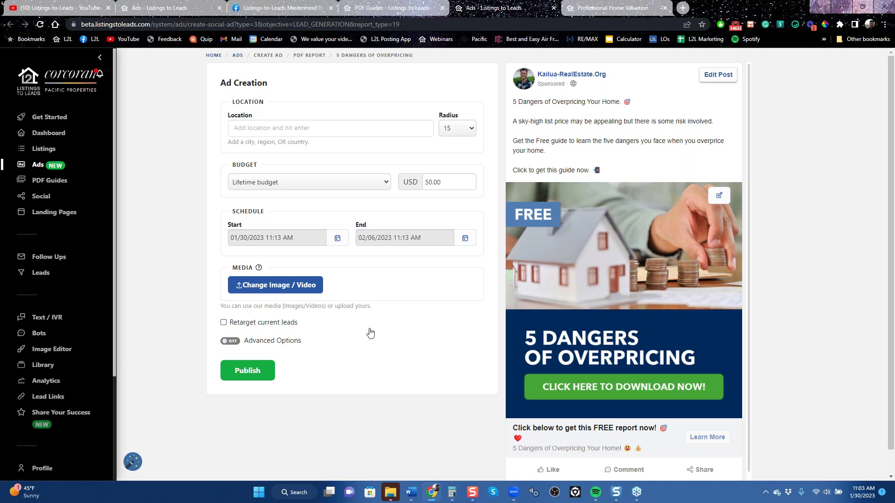
left_click(307, 131)
type("honolu")
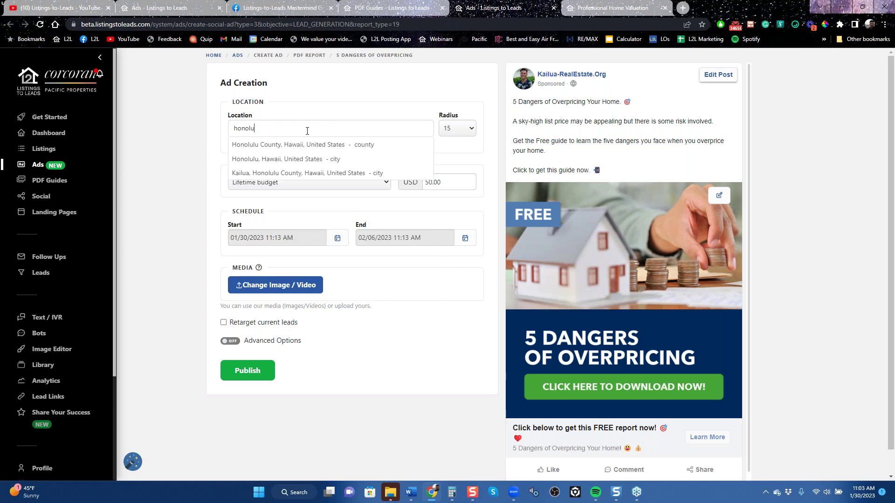
key("Down")
key("Down")
key("Return")
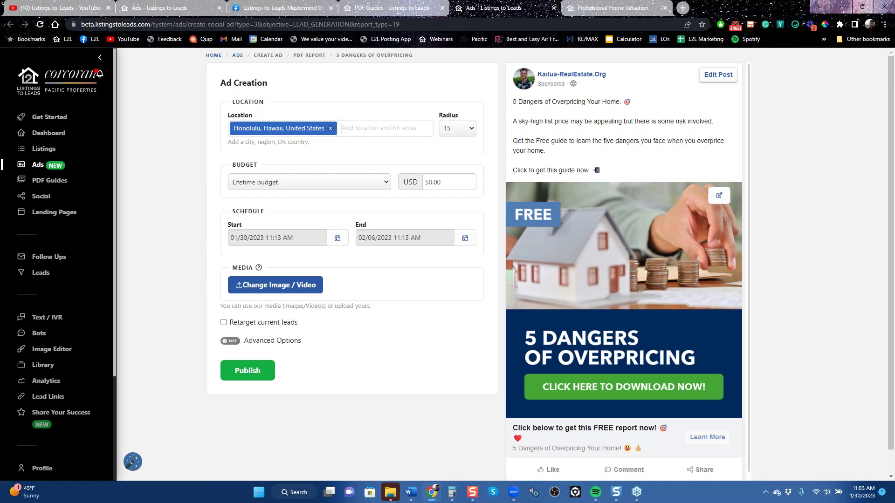
left_click(46, 154)
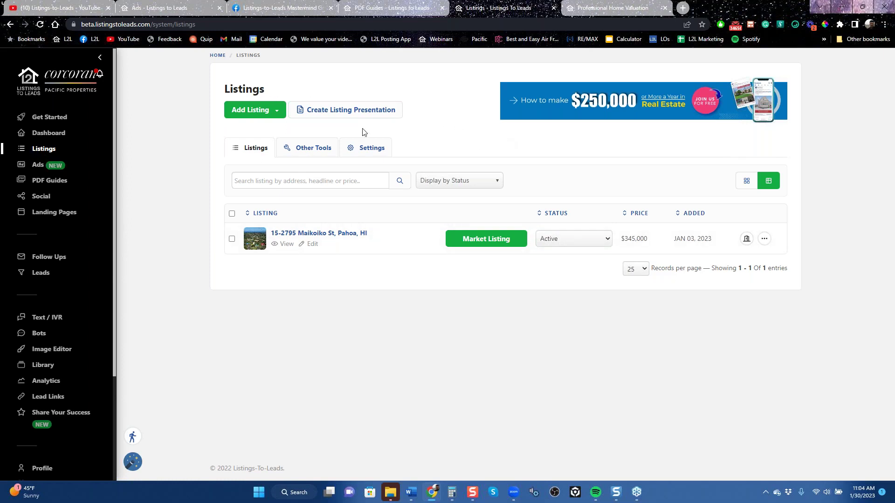
Step: Generate the Listing Presentation PDF and open the downloaded file
left_click(336, 115)
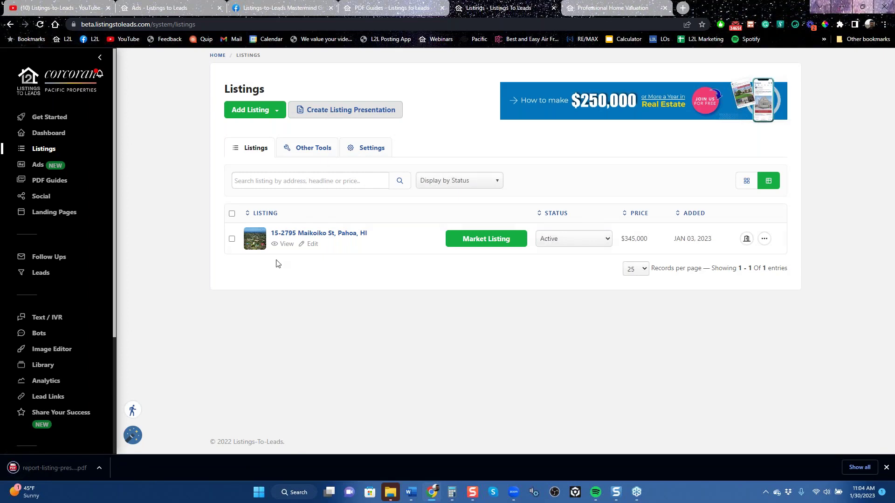
left_click(52, 466)
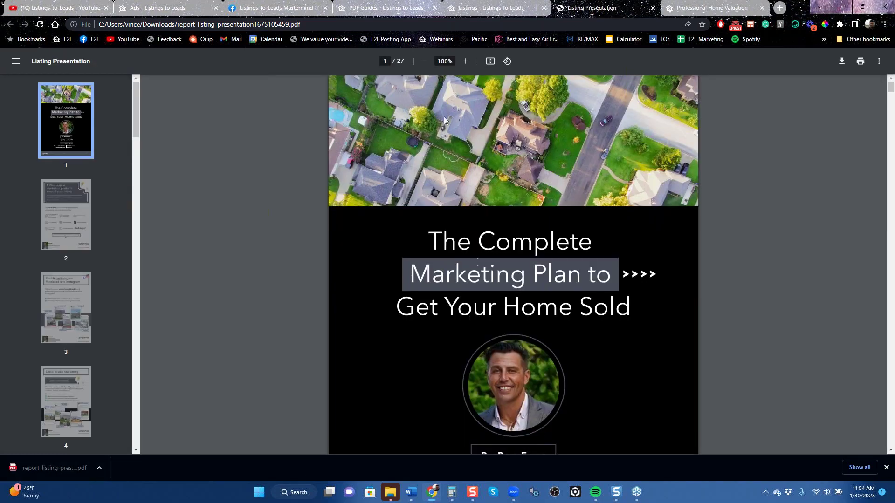
Step: Zoom the presentation PDF to 80%, skim its marketing pages, then return to the Listings tab
left_click(424, 62)
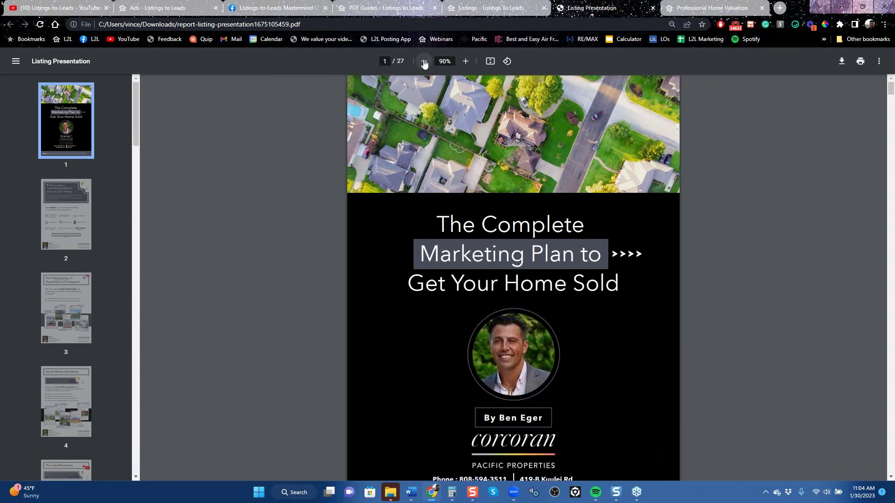
left_click(424, 61)
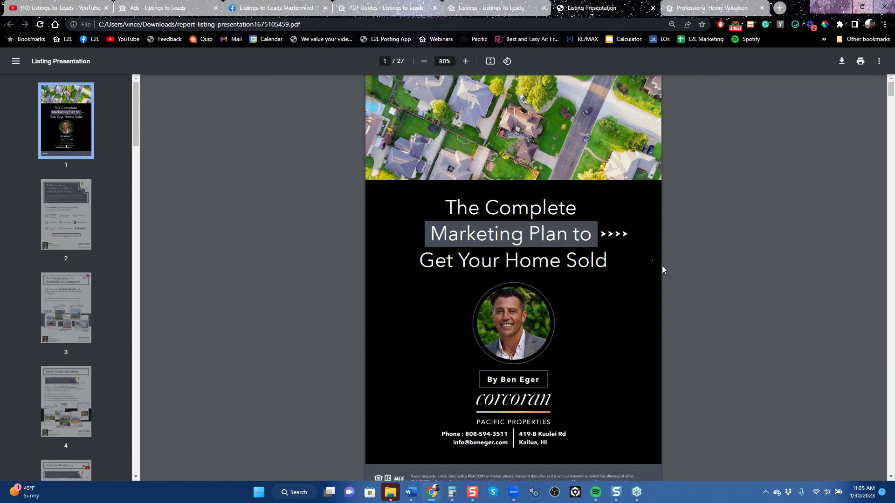
scroll(662, 269, "down", 15)
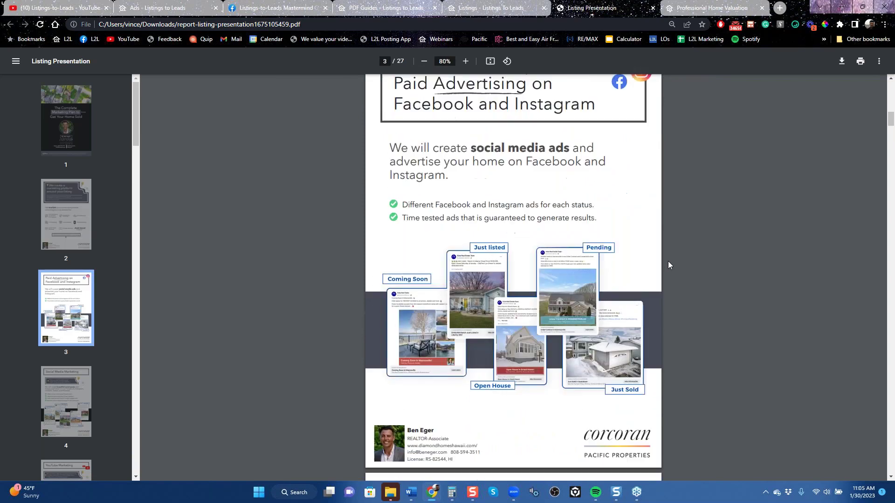
scroll(668, 260, "down", 6)
scroll(668, 263, "down", 6)
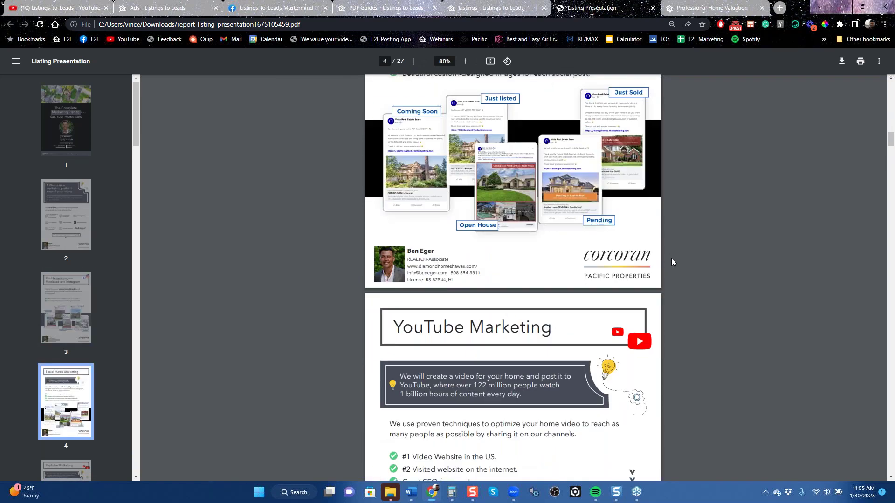
scroll(671, 262, "down", 5)
scroll(671, 261, "down", 6)
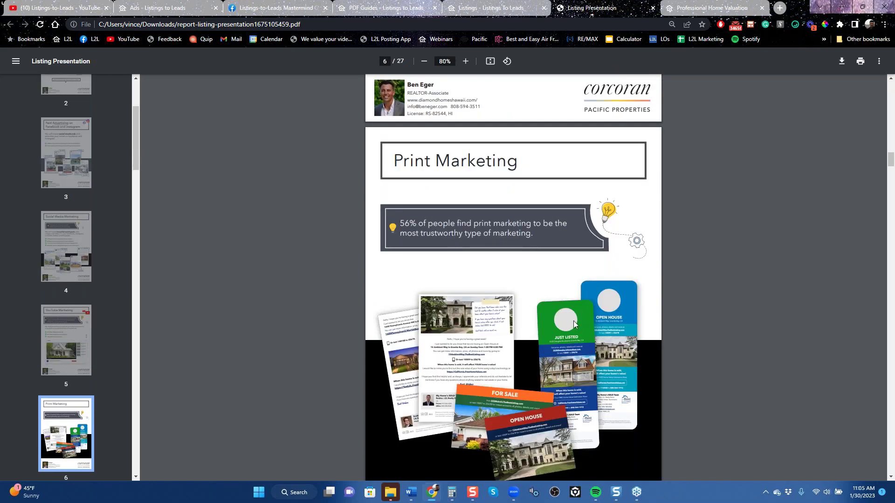
scroll(573, 320, "down", 12)
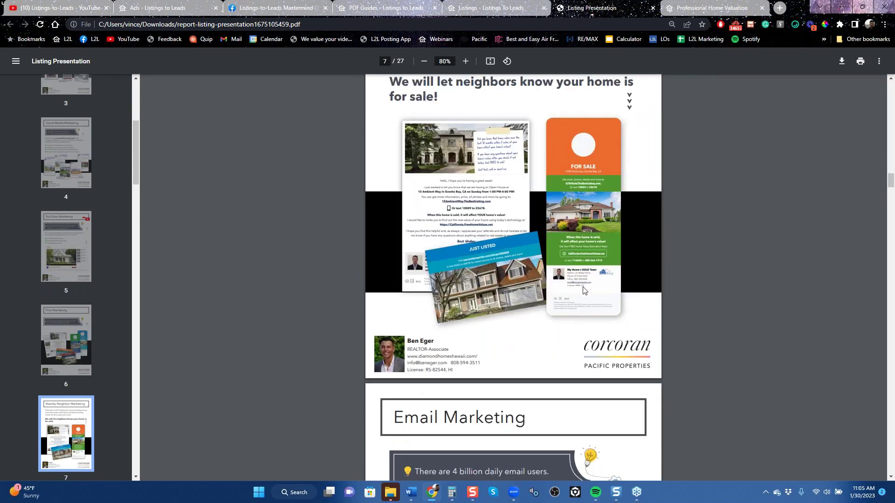
scroll(584, 290, "down", 6)
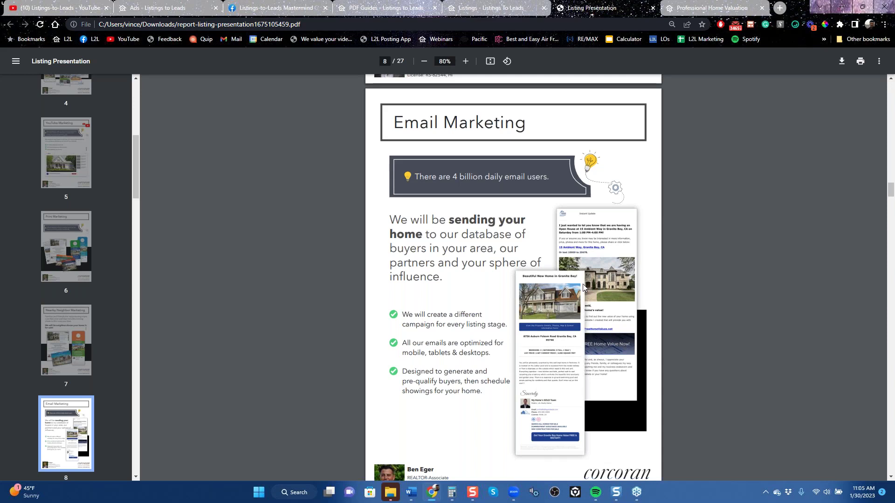
scroll(583, 285, "down", 6)
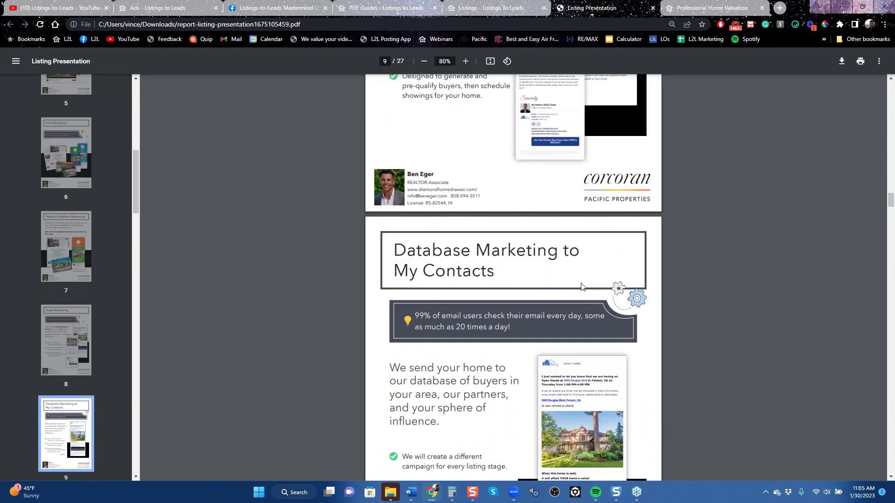
scroll(582, 286, "down", 5)
scroll(536, 299, "down", 5)
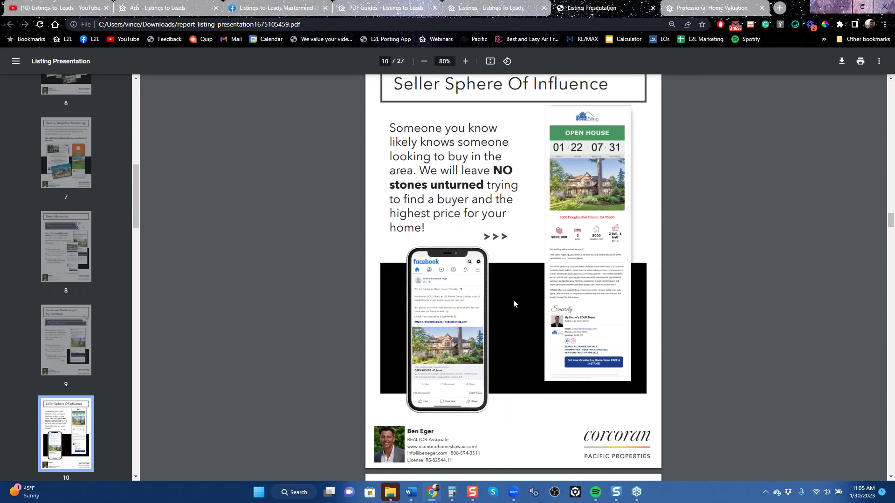
scroll(513, 300, "down", 4)
scroll(513, 301, "down", 8)
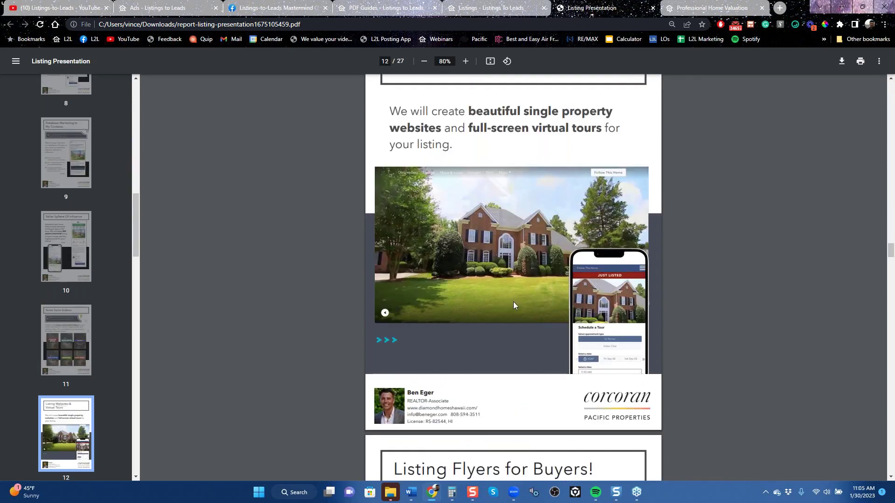
scroll(513, 301, "down", 6)
scroll(505, 299, "down", 14)
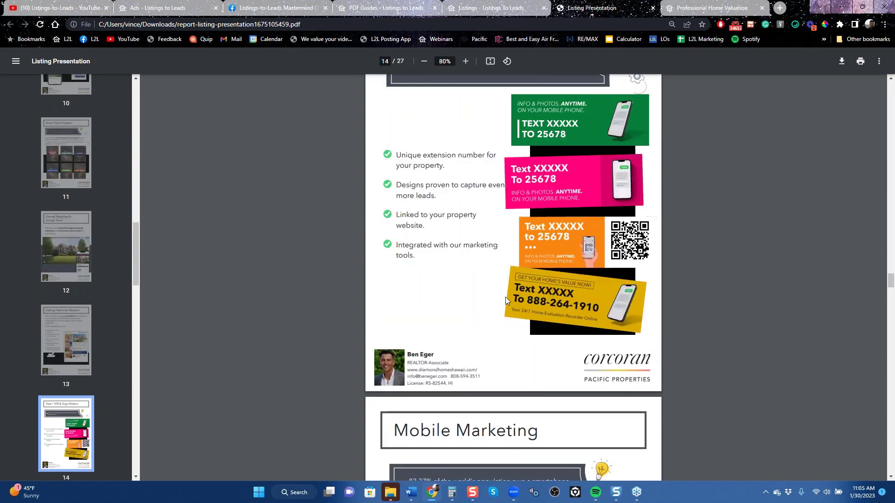
scroll(506, 296, "down", 6)
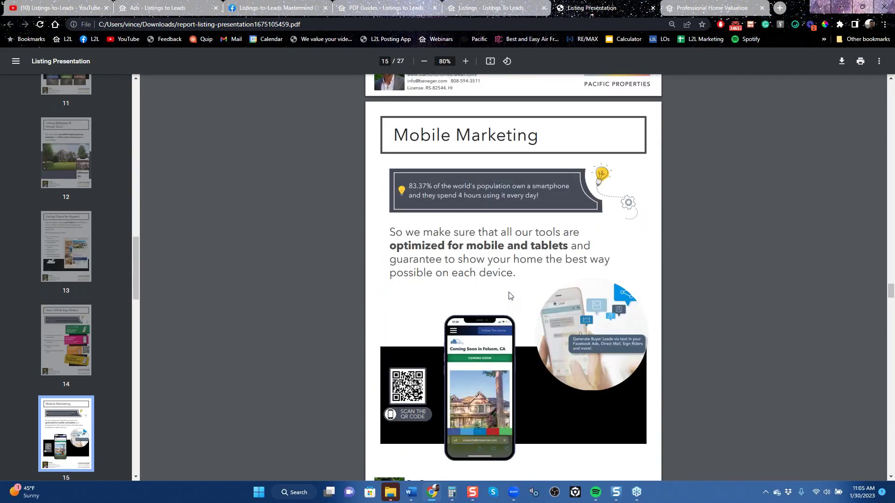
scroll(509, 295, "down", 12)
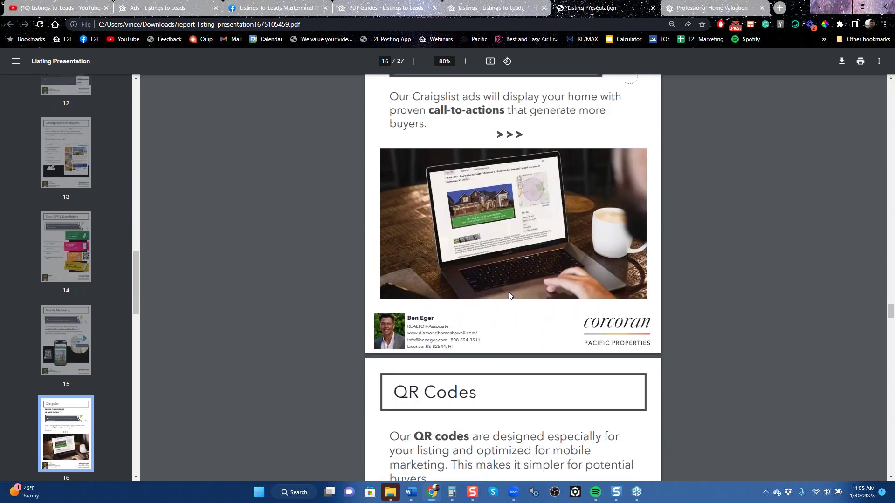
scroll(509, 298, "down", 5)
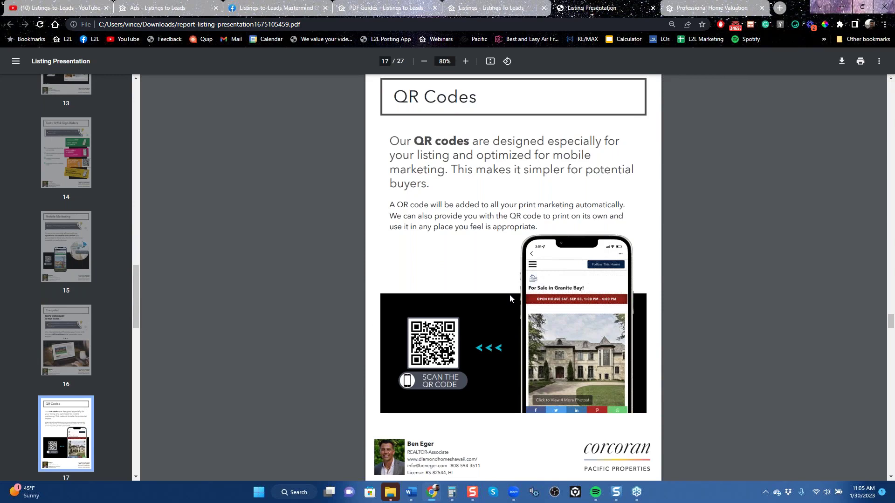
scroll(510, 296, "down", 5)
scroll(510, 298, "down", 15)
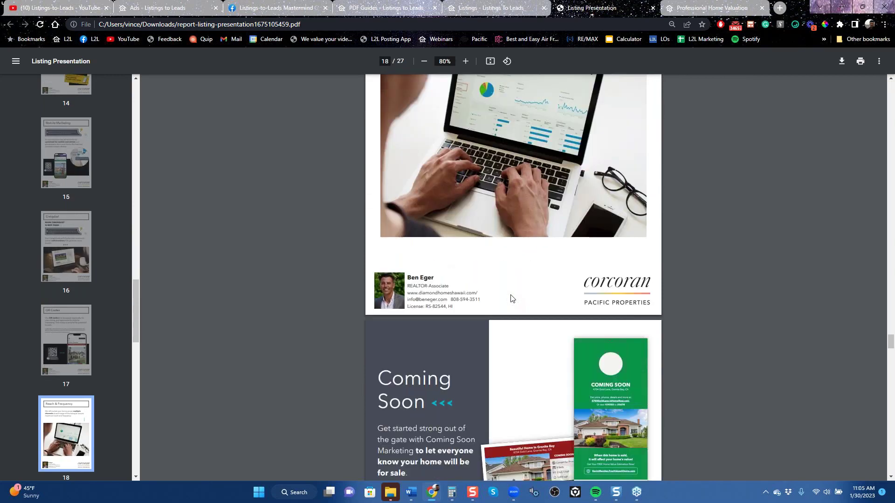
scroll(511, 298, "down", 20)
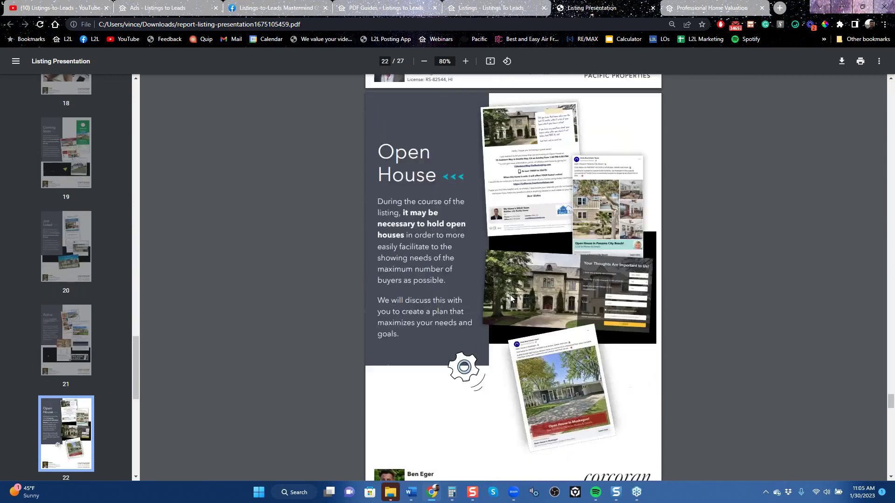
scroll(511, 298, "up", 20)
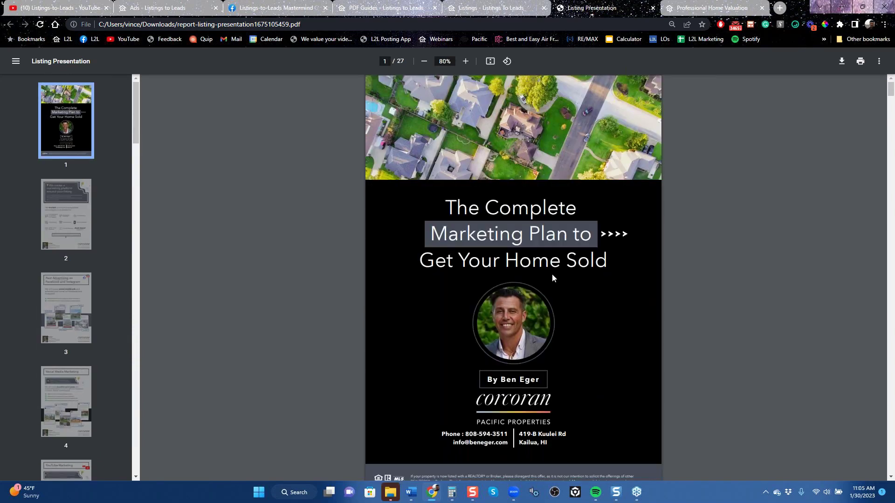
left_click(499, 9)
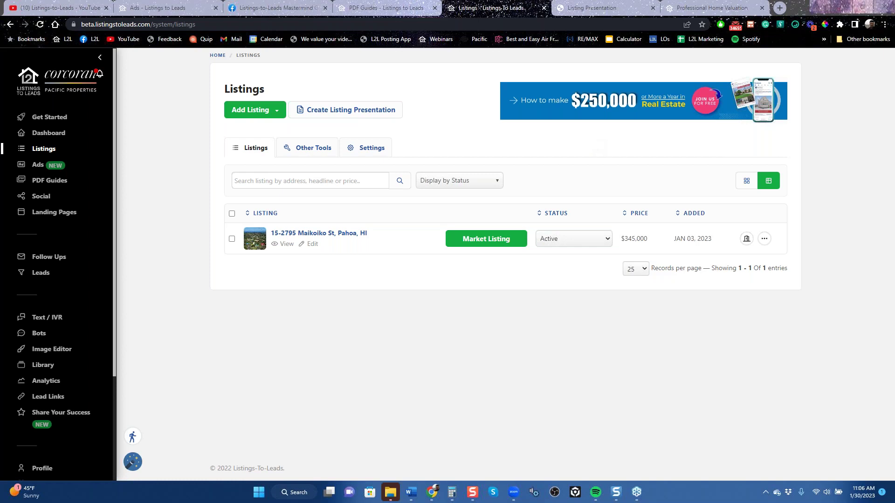
Step: Switch to the Listings-to-Leads YouTube channel's Videos page in the first tab
left_click(67, 9)
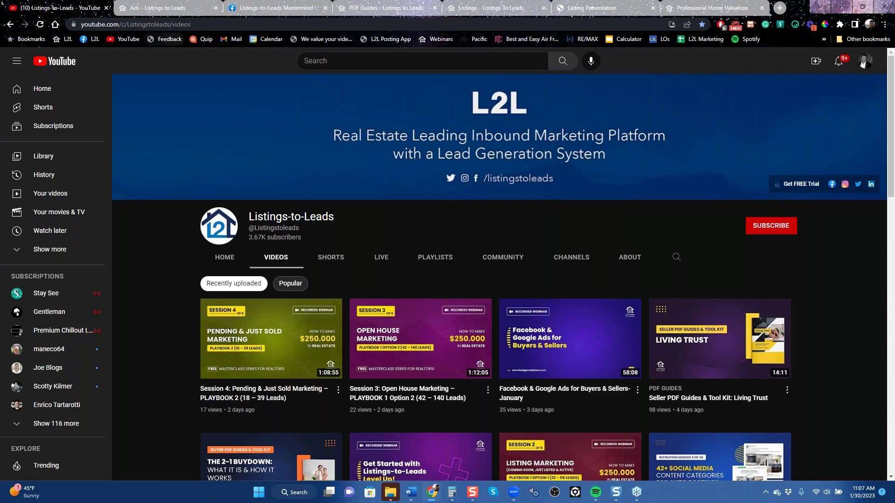
Step: Copy the channel Videos page URL from the address bar
left_click(198, 25)
left_click_drag(240, 24, 72, 25)
right_click(87, 24)
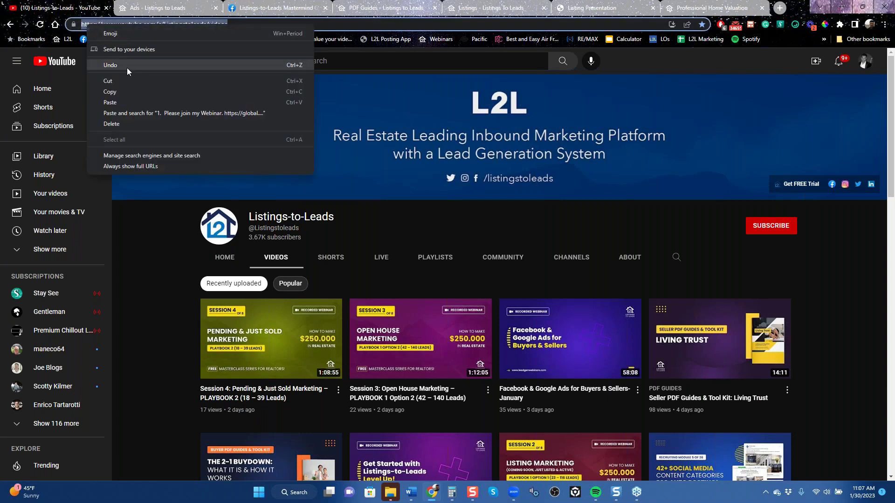
left_click(127, 91)
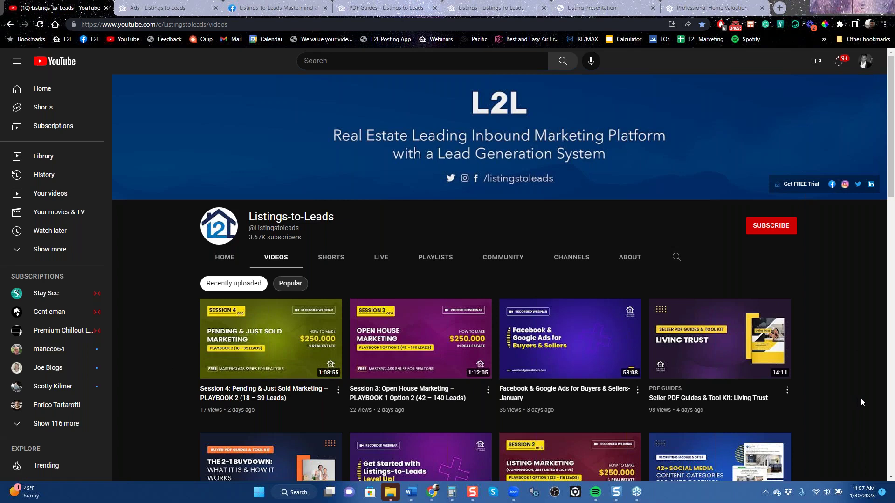
Step: Scroll the Videos grid to browse uploads such as Short Form Videos: PLAYBOOK 5
scroll(855, 381, "down", 6)
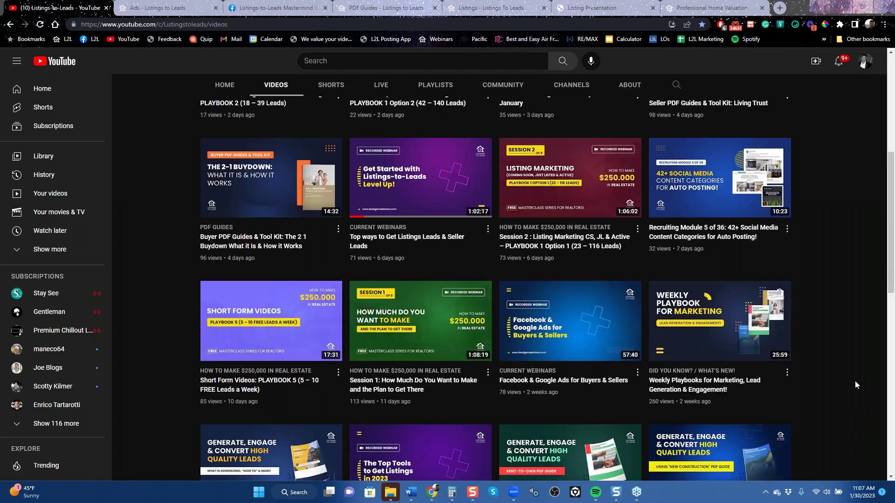
scroll(854, 381, "up", 6)
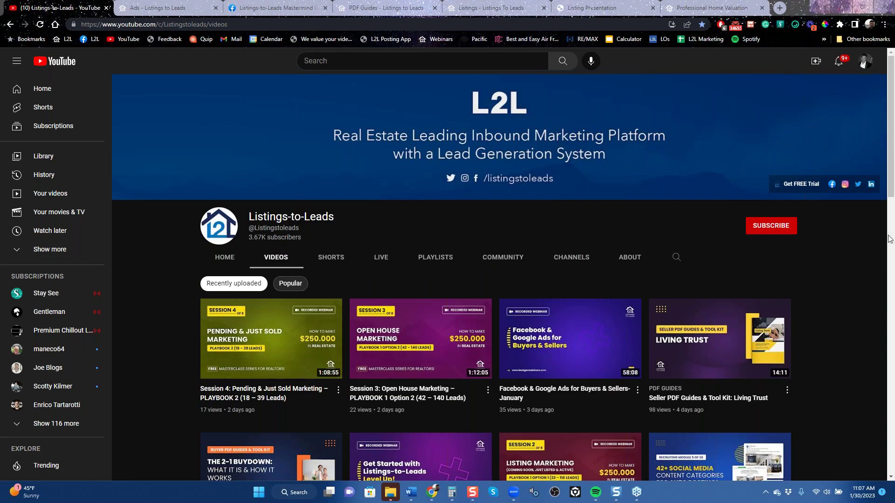
left_click_drag(890, 187, 891, 234)
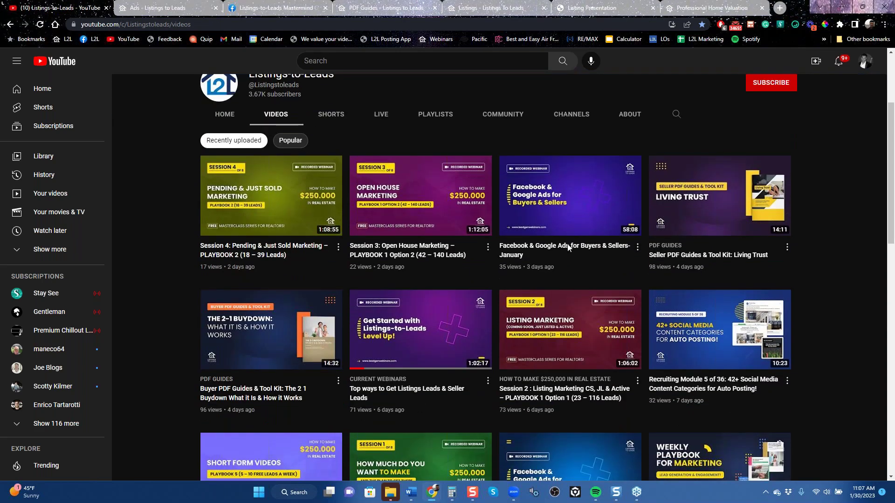
mouse_move(447, 415)
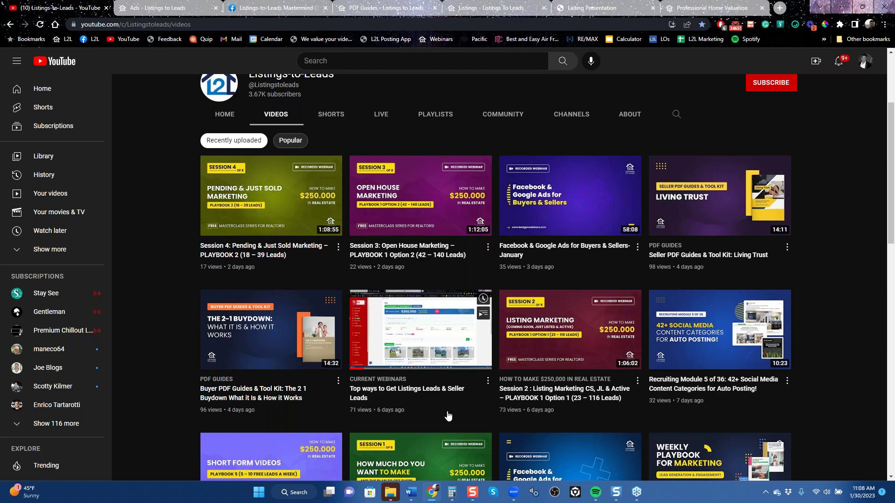
scroll(891, 192, "down", 2)
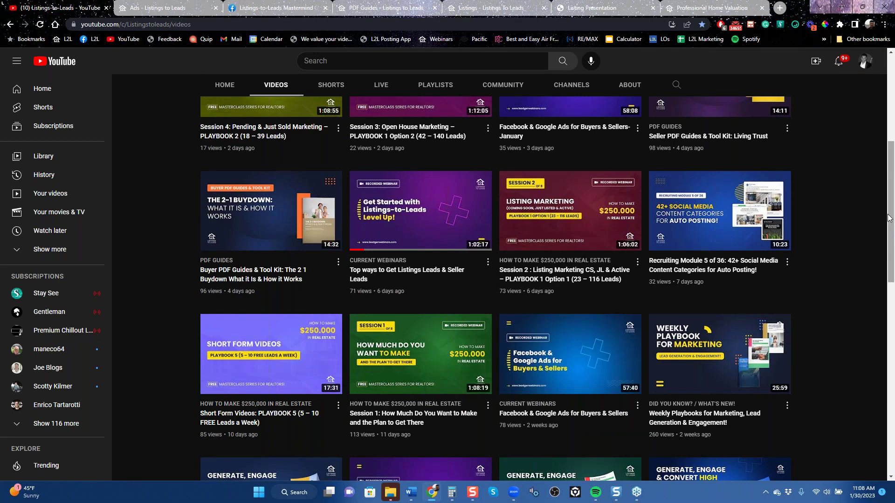
left_click_drag(892, 216, 892, 265)
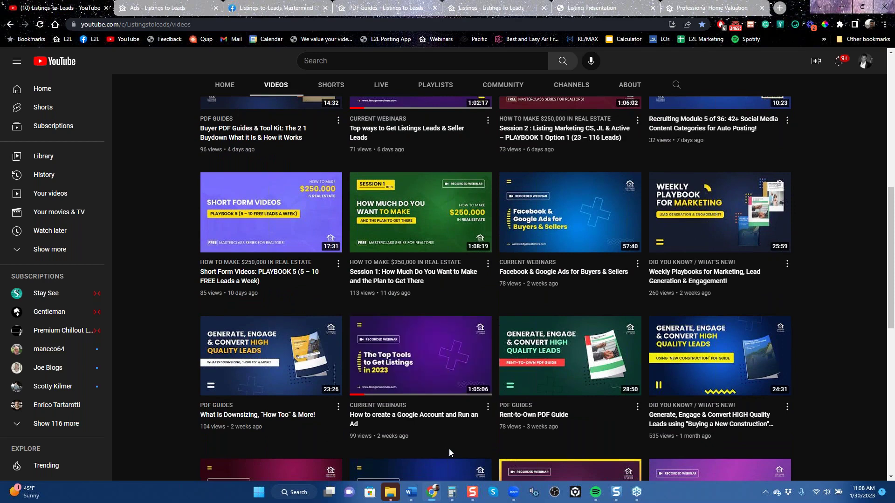
mouse_move(429, 434)
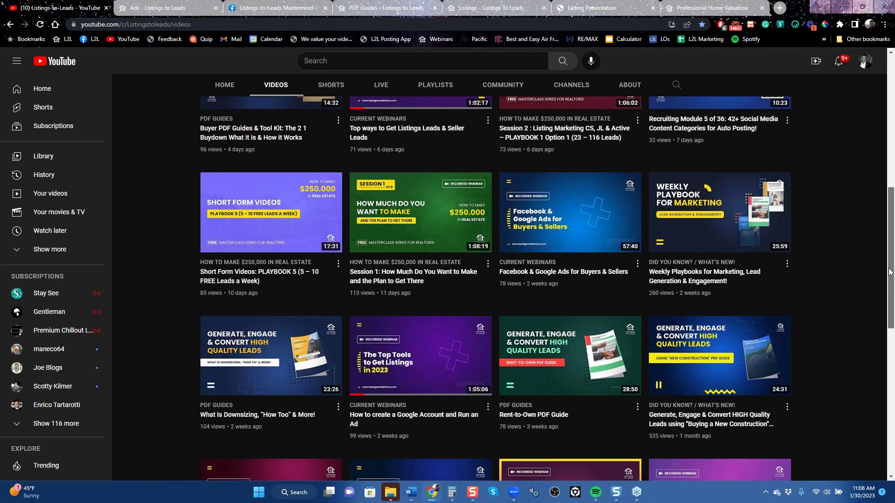
left_click_drag(890, 272, 891, 324)
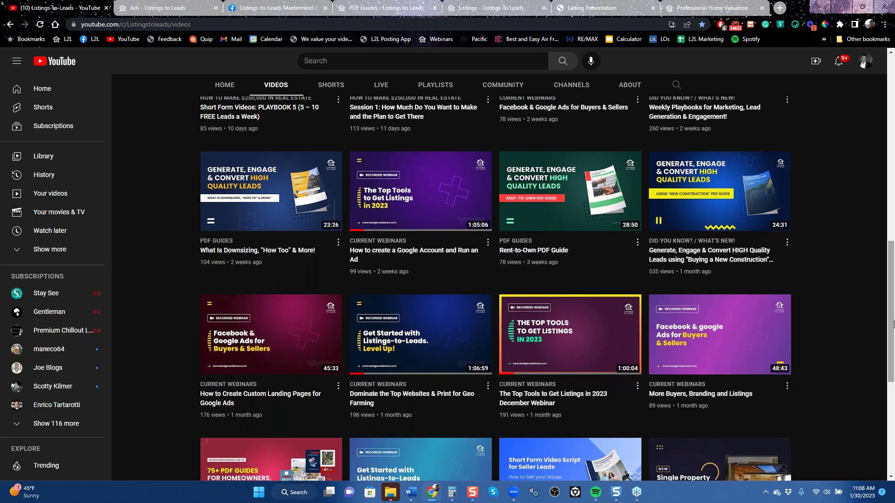
mouse_move(201, 366)
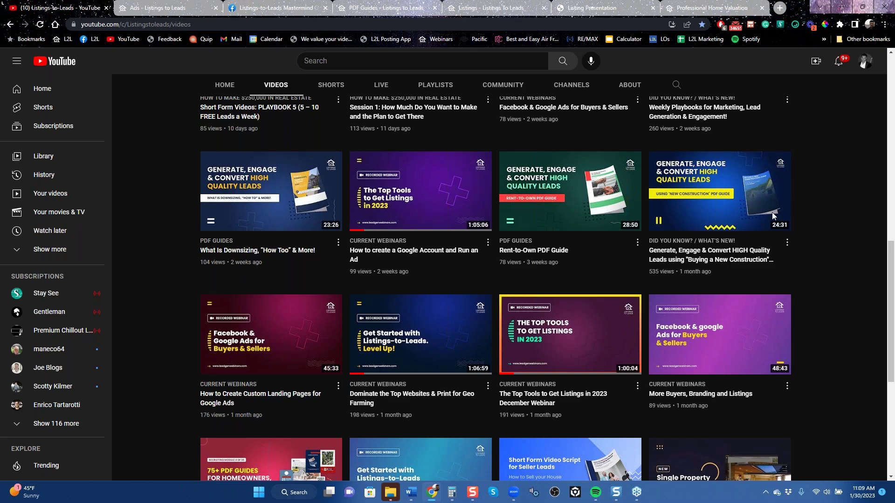
Step: Replace the Diamond Head valuation tab's address with leadgenwebinars.com
left_click(706, 13)
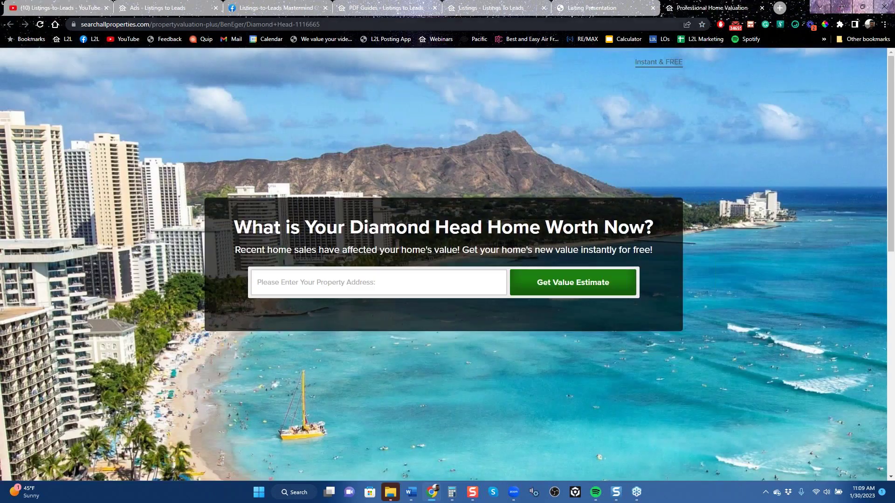
double_click(491, 28)
left_click_drag(491, 28, 81, 24)
type("leadgenwebinars.com")
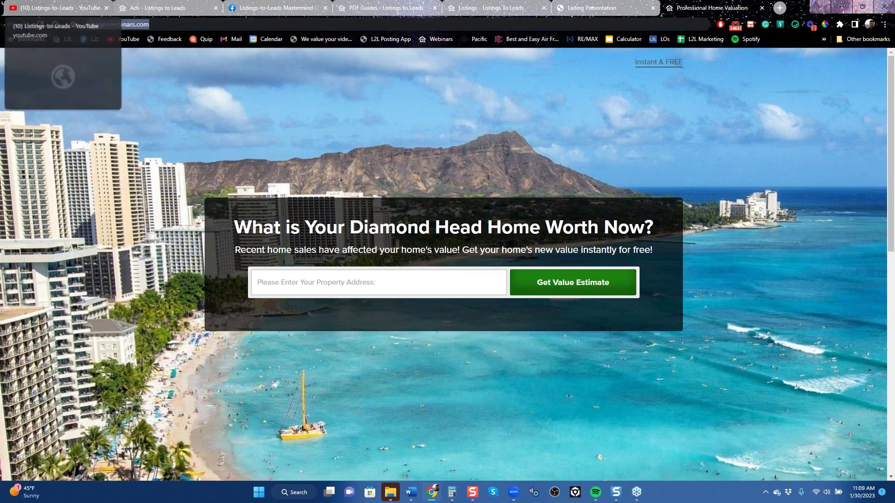
key("Right")
key("Return")
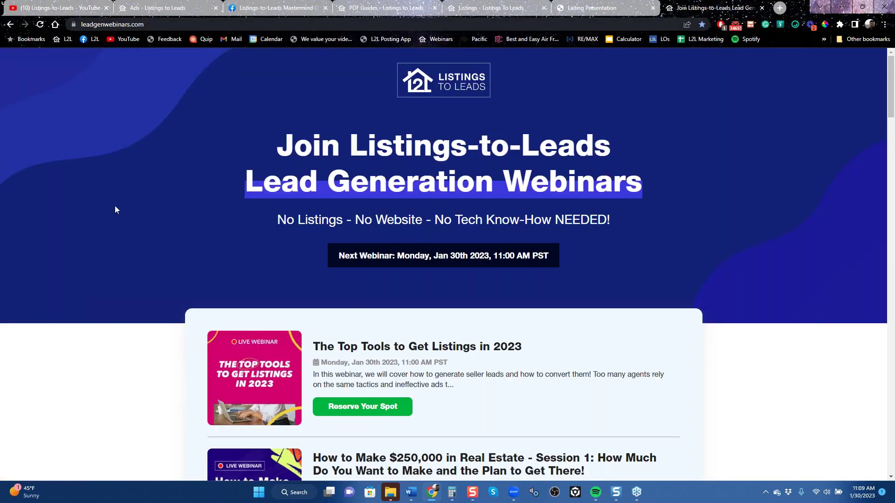
Step: Scroll through the Lead Generation Webinars page, then switch to the Mastermind Facebook group tab
left_click(890, 476)
scroll(890, 477, "down", 2)
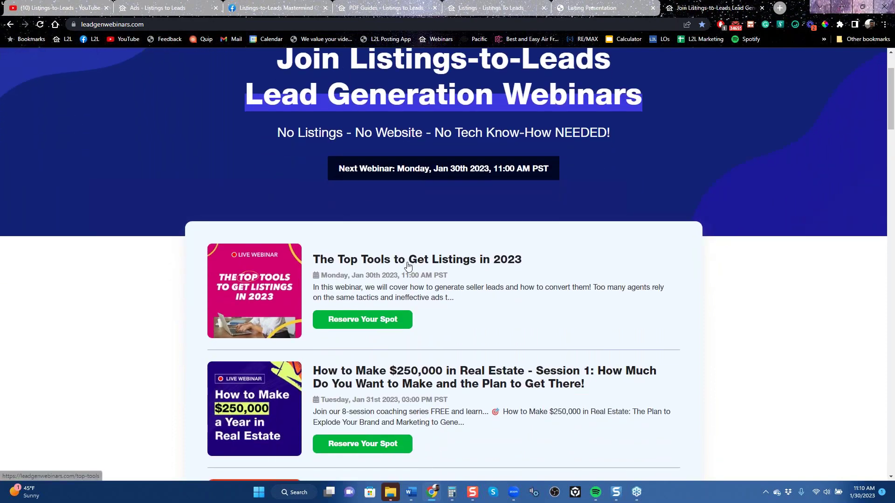
scroll(549, 395, "down", 5)
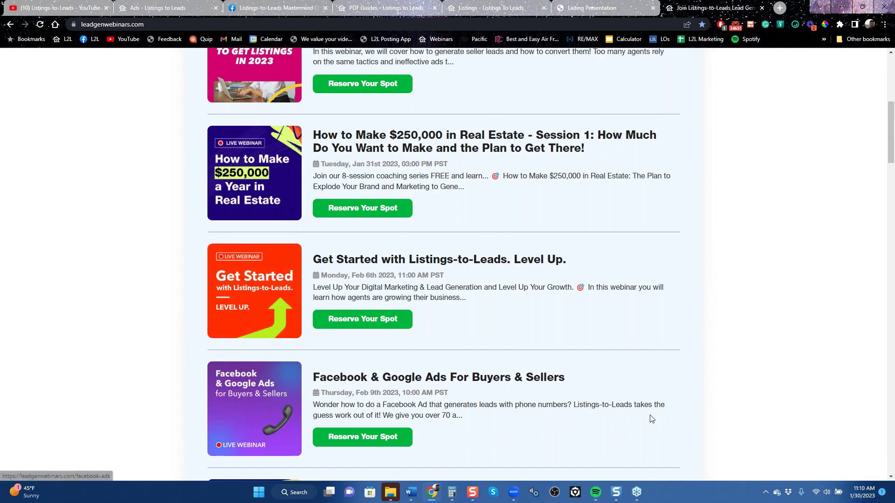
scroll(474, 223, "up", 7)
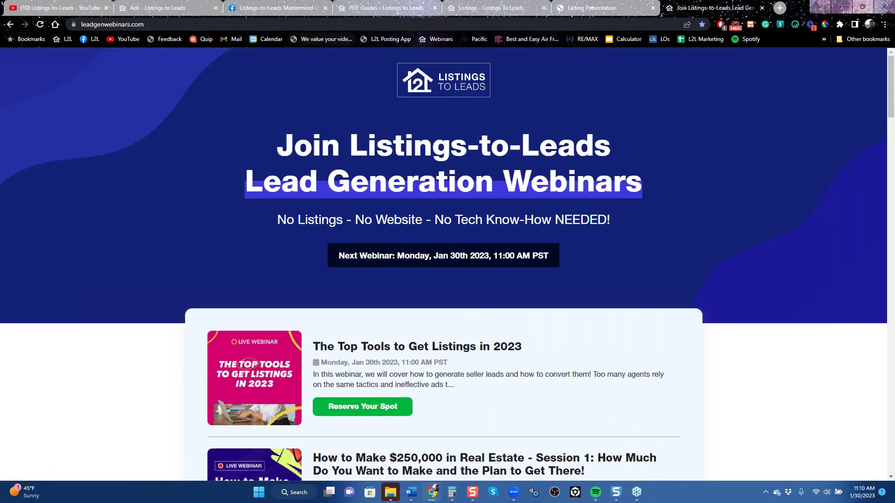
left_click(284, 9)
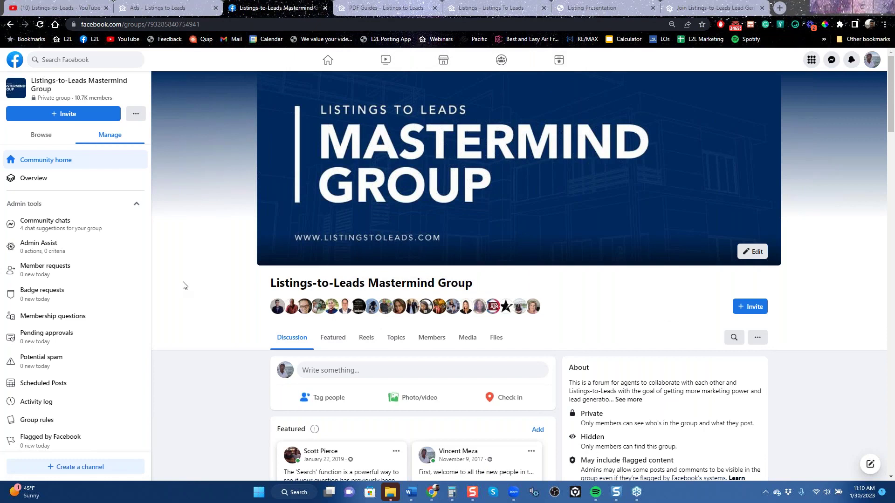
Step: Dismiss Facebook search and scroll the Mastermind feed to a seller-lead question with a PLAYBOOK 3 & 4 reply
left_click(83, 59)
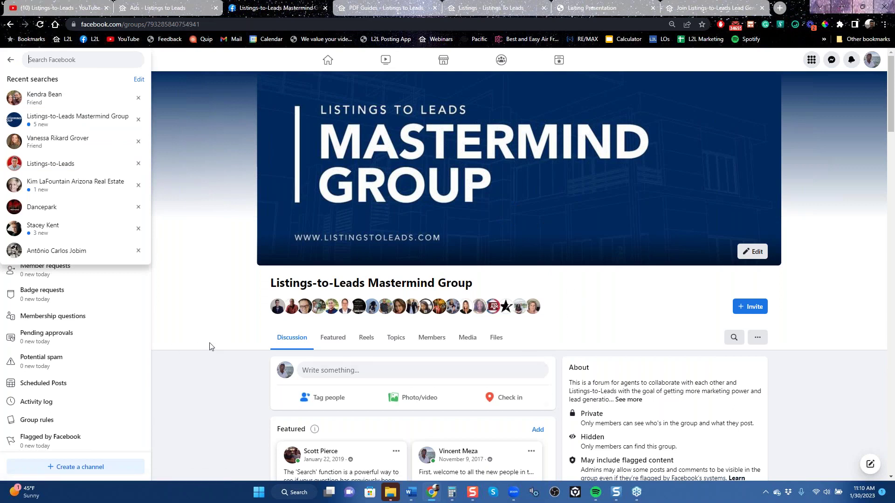
scroll(209, 345, "down", 6)
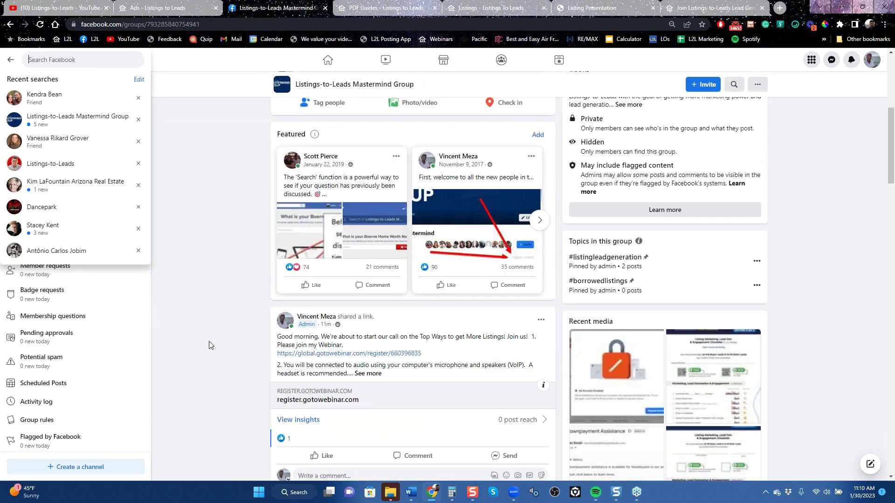
left_click(209, 345)
scroll(209, 345, "down", 6)
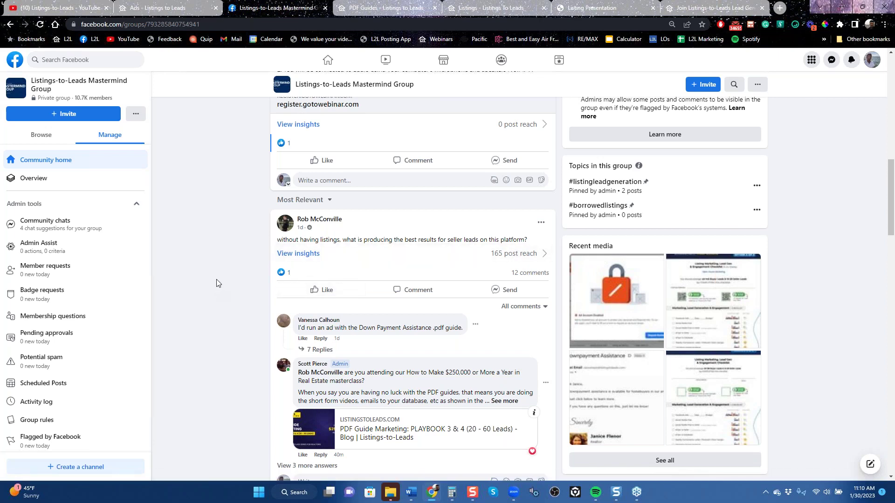
scroll(216, 278, "down", 6)
scroll(218, 282, "up", 6)
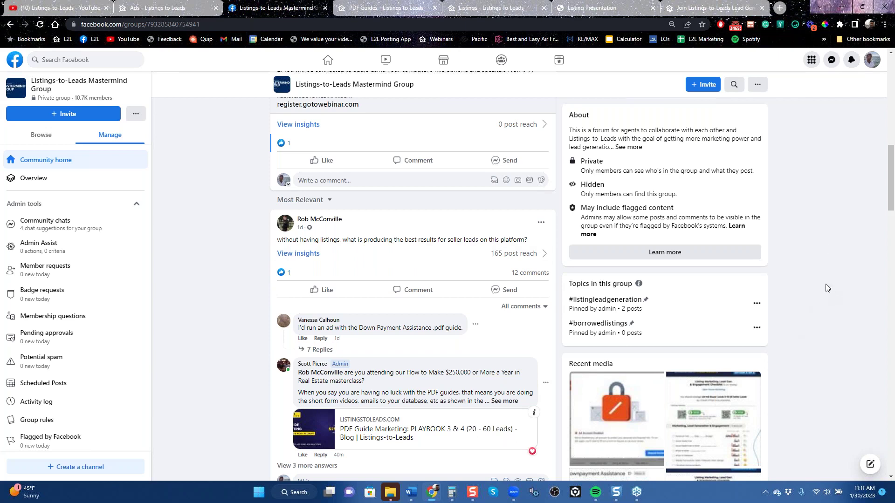
Step: Copy the lead generation webinars page address and scroll through that page
left_click(692, 13)
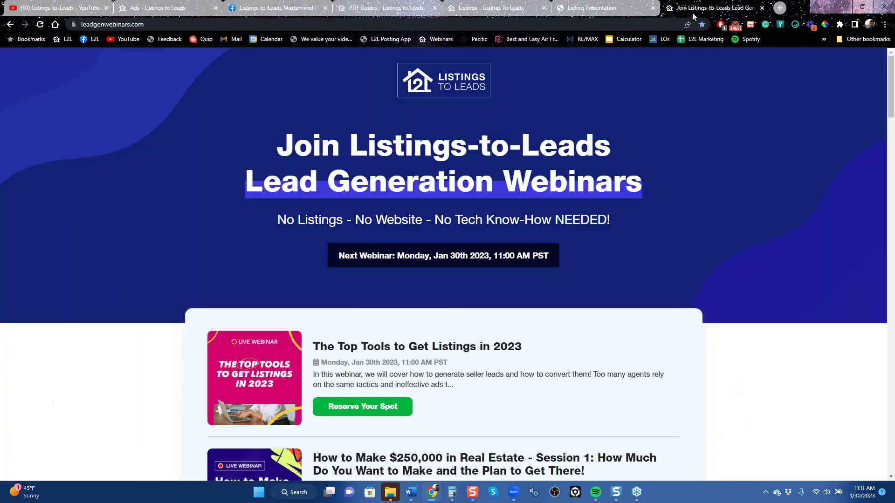
left_click(166, 23)
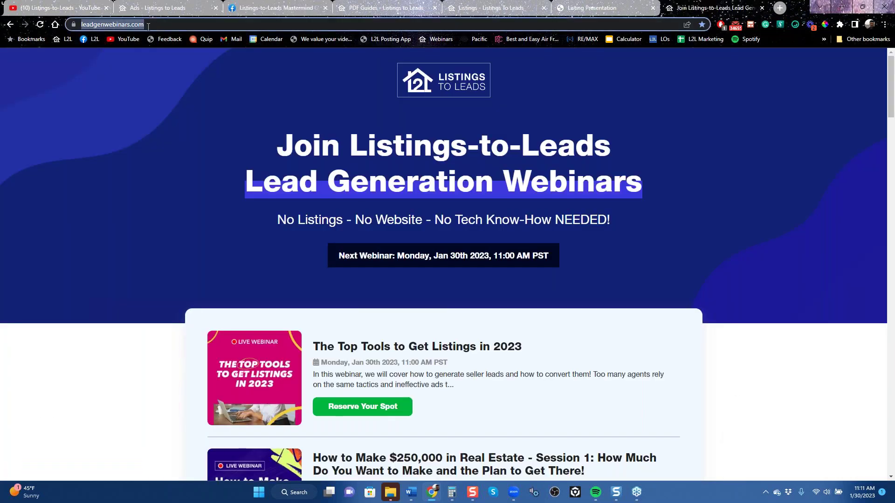
right_click(126, 27)
left_click(155, 96)
left_click(834, 290)
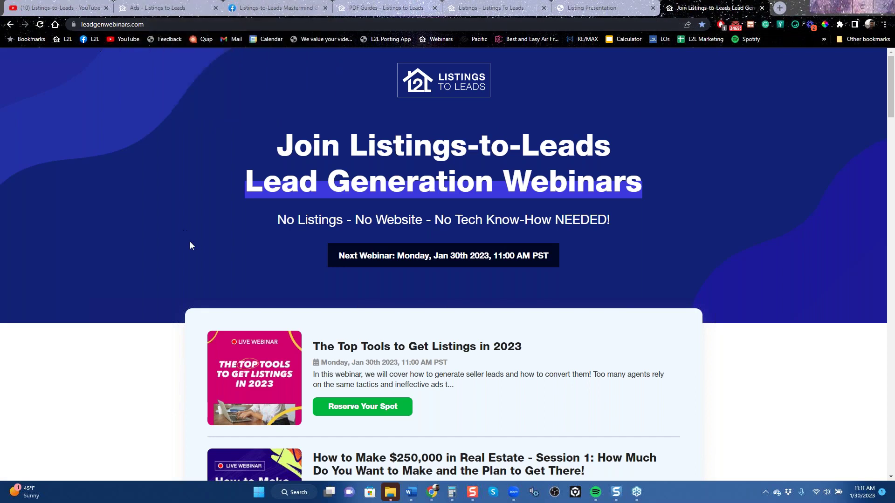
scroll(189, 244, "down", 6)
scroll(576, 342, "down", 7)
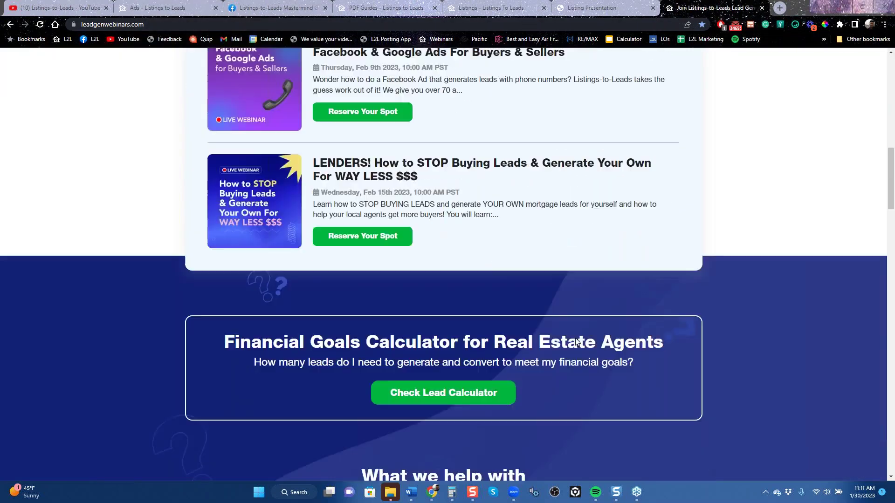
scroll(576, 342, "down", 10)
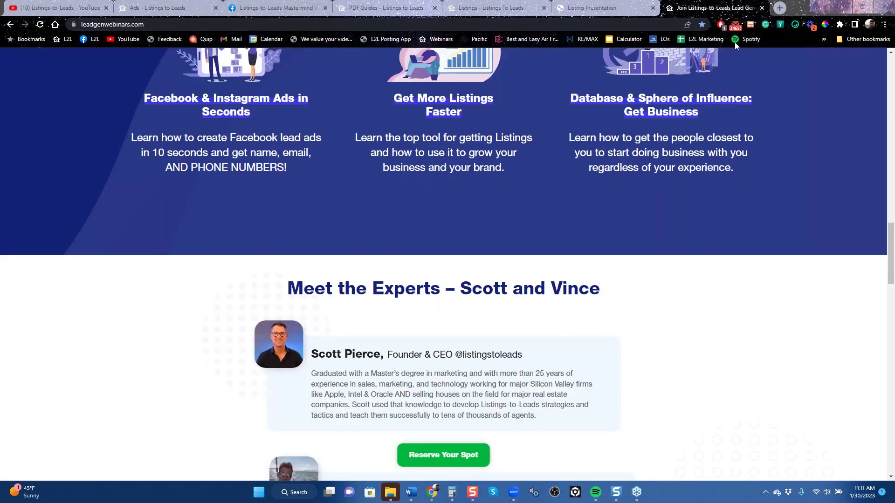
Step: Close the webinars page and the Listing Presentation PDF, returning to the Mastermind group
left_click(762, 8)
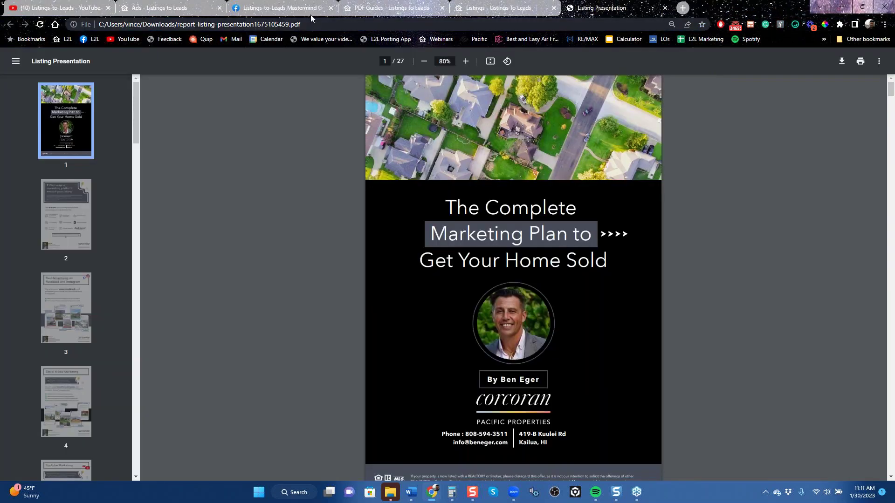
left_click(288, 9)
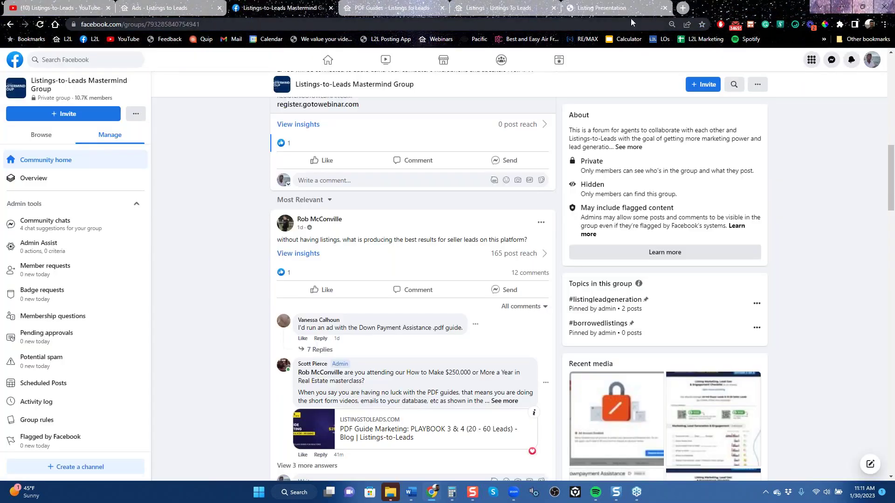
left_click(664, 7)
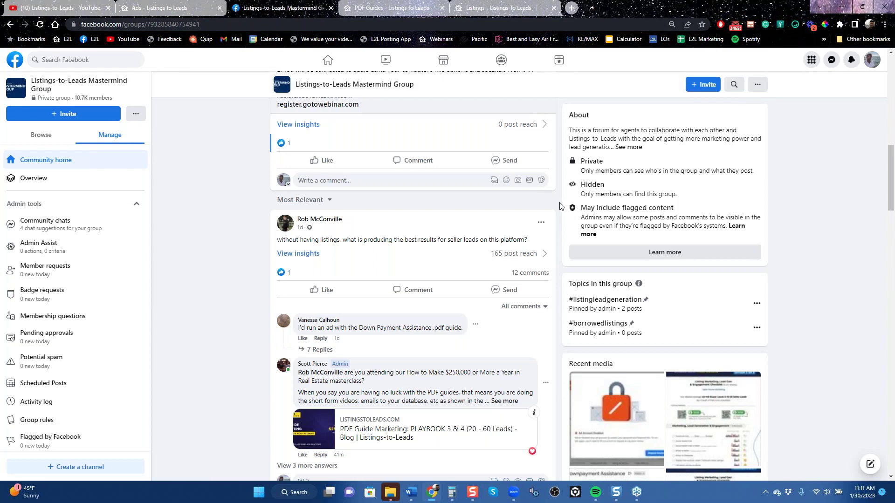
scroll(217, 272, "down", 5)
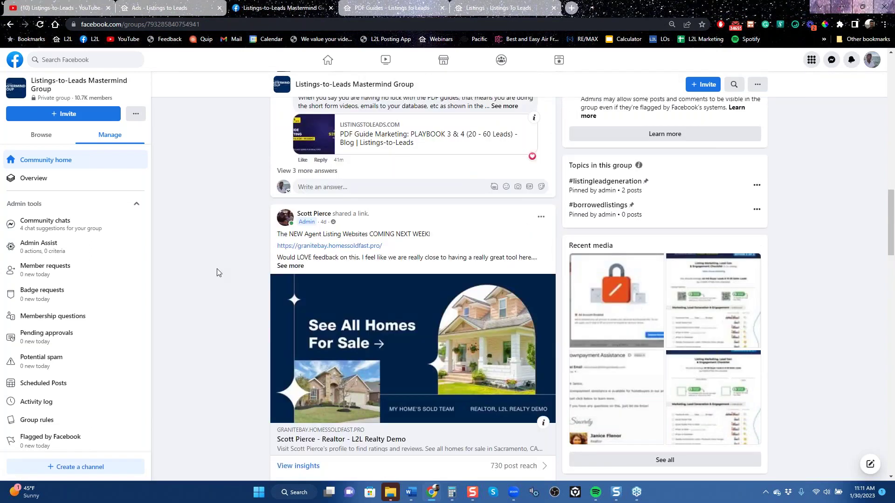
scroll(217, 272, "down", 5)
scroll(75, 200, "up", 15)
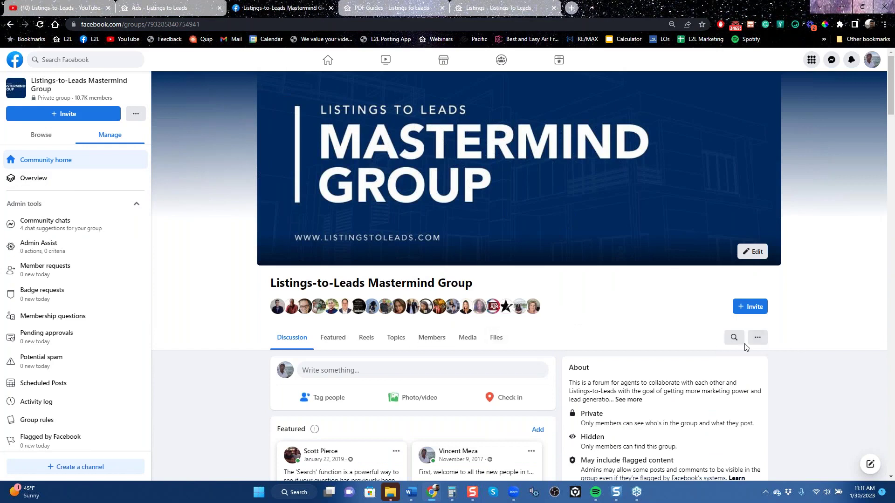
Step: Rerun the recent Mastermind group search for a member's posts and browse the results
left_click(732, 336)
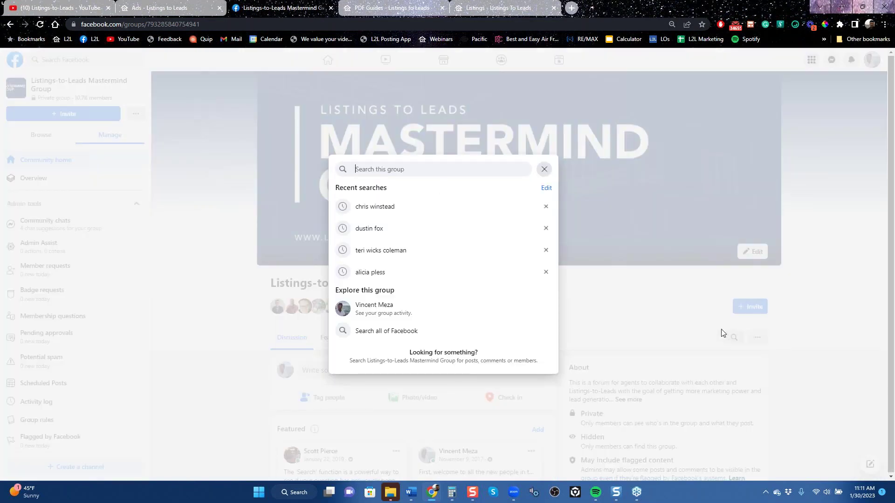
left_click(393, 254)
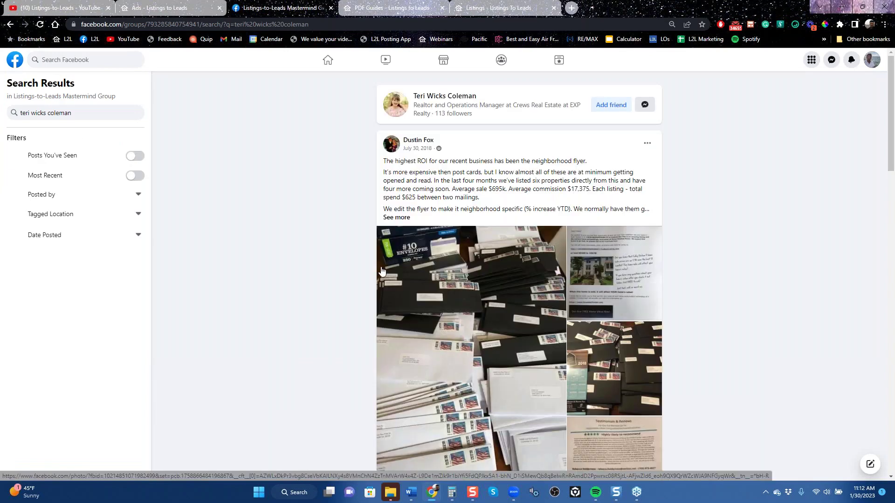
scroll(380, 272, "down", 6)
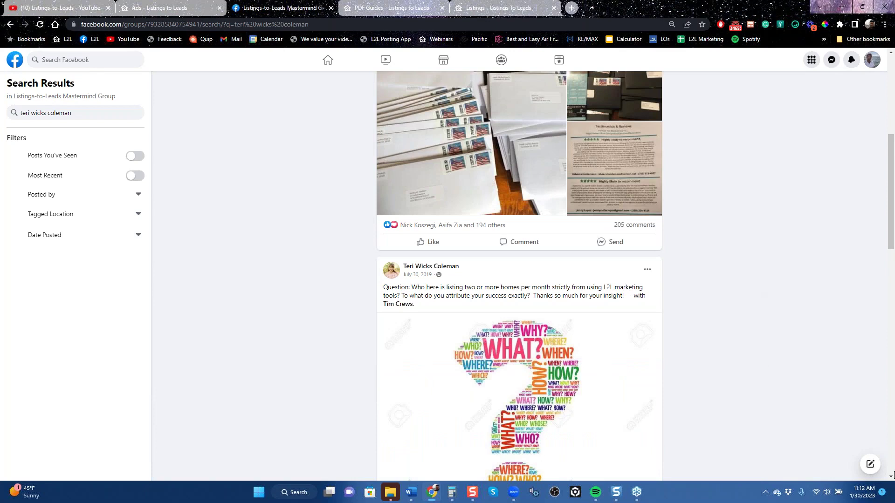
scroll(889, 477, "down", 3)
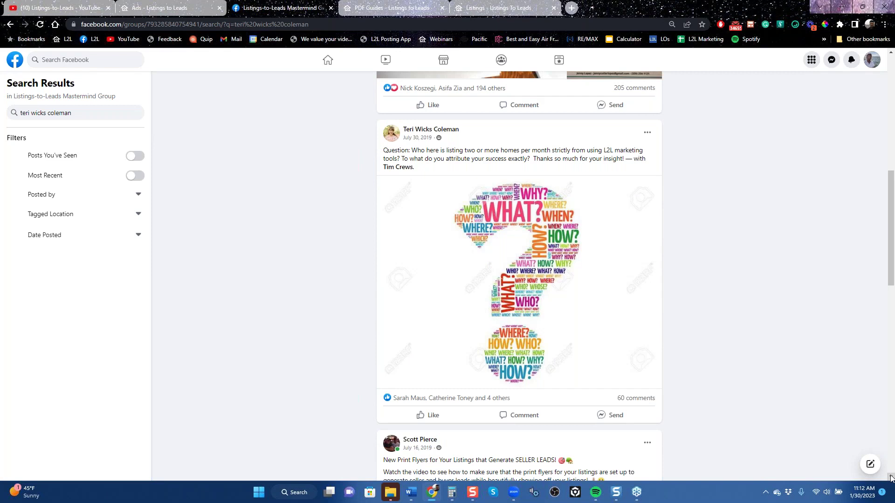
Step: Show all 60 comments, including earlier ones, on her L2L listing success question
left_click(640, 399)
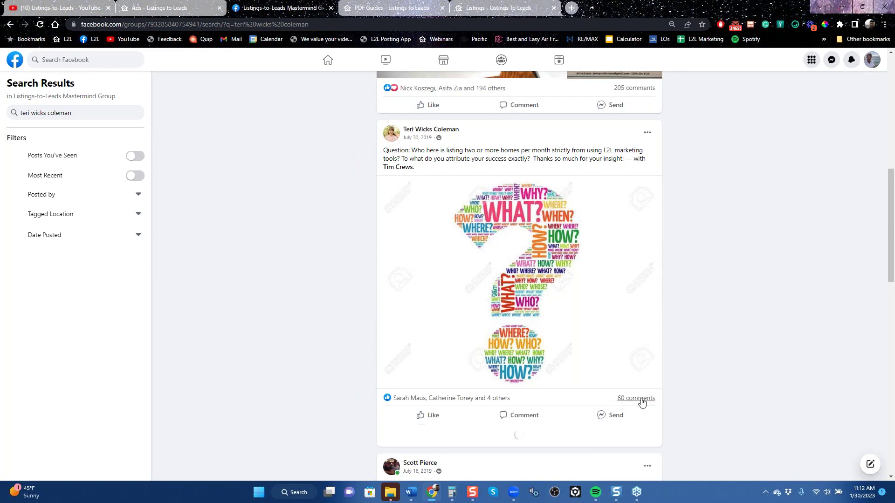
scroll(640, 401, "down", 5)
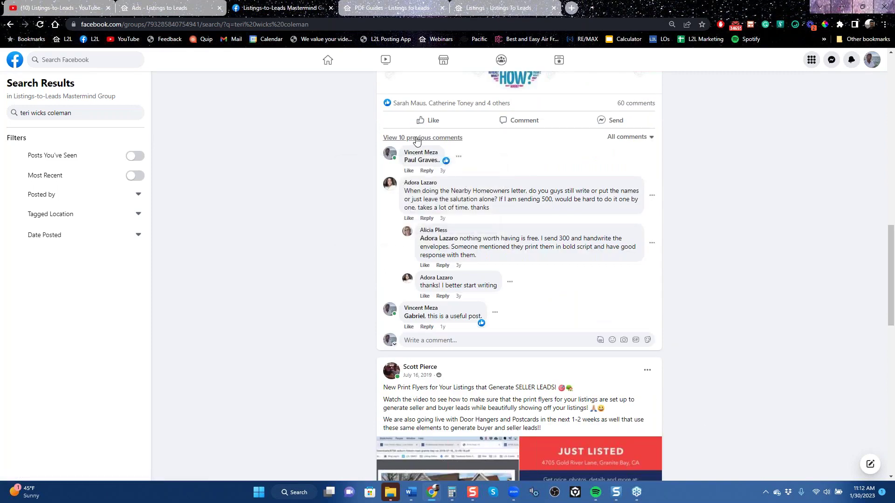
left_click(417, 139)
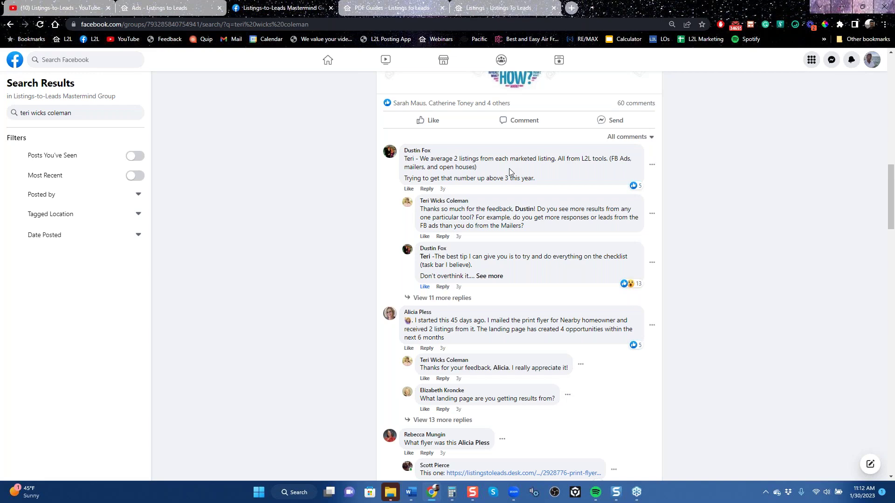
scroll(466, 140, "up", 6)
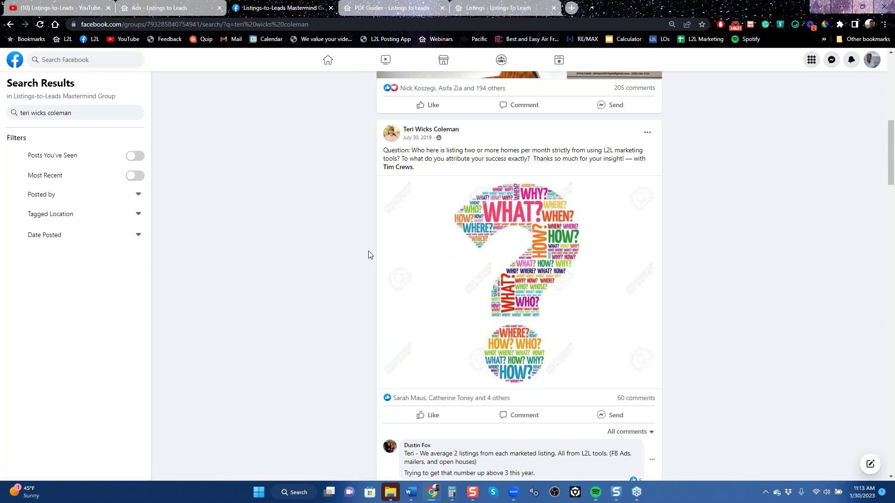
scroll(367, 254, "down", 6)
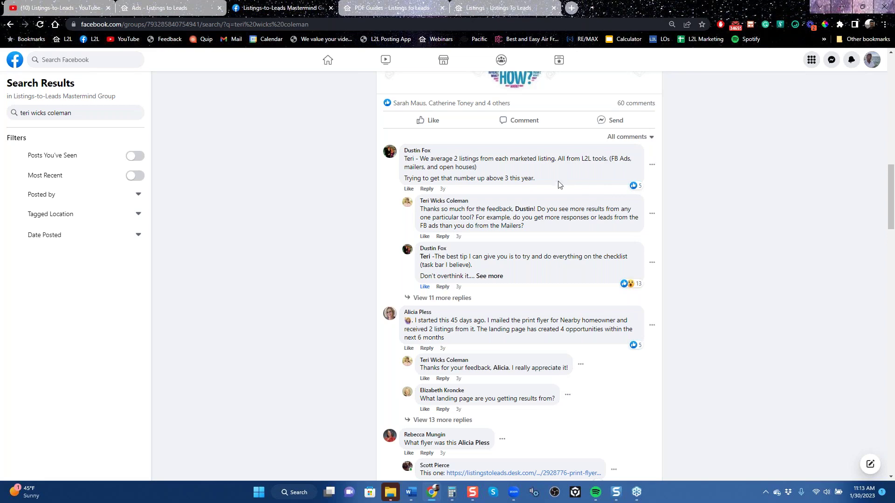
scroll(563, 187, "up", 6)
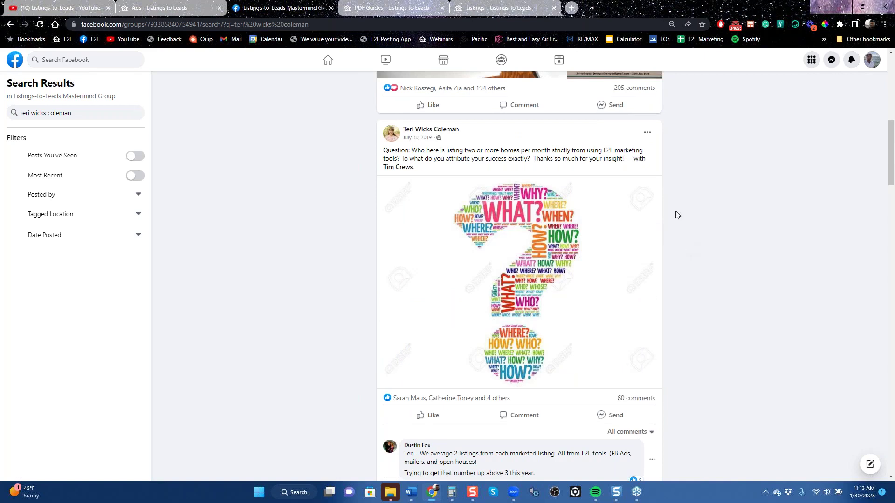
Step: Open the Listings-to-Leads Mastermind Group Facebook page in a new browser tab
left_click(522, 9)
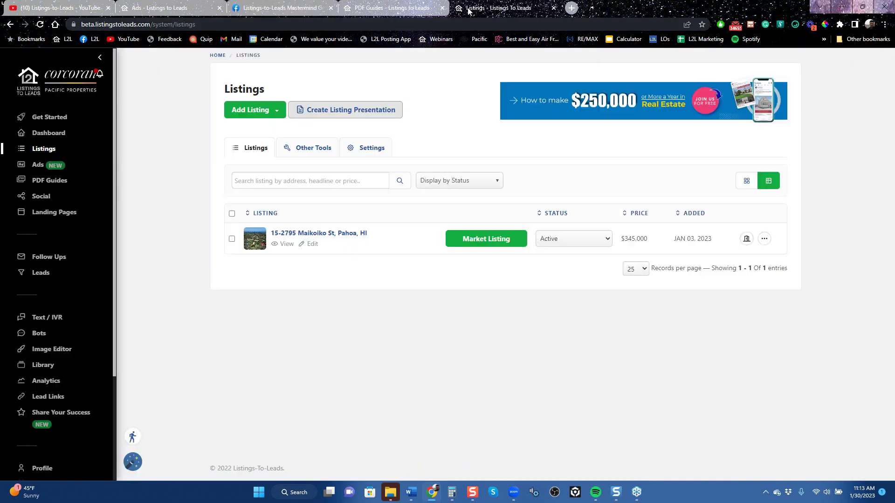
left_click(572, 8)
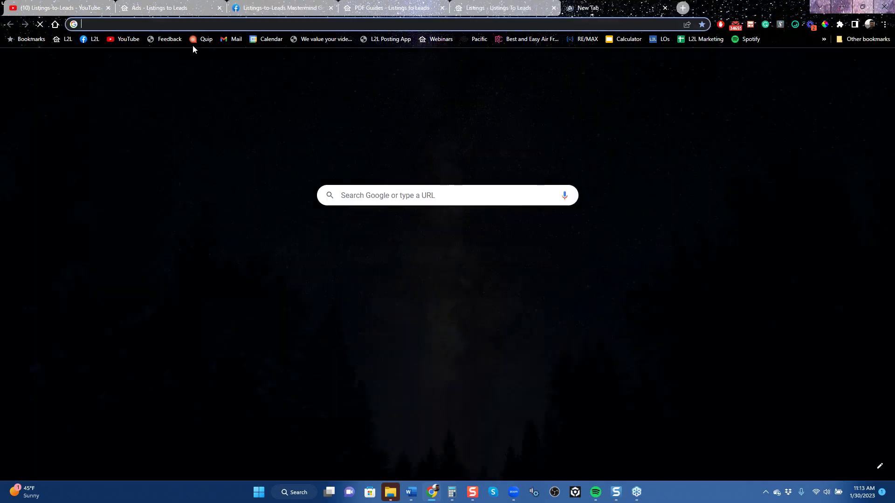
left_click(91, 41)
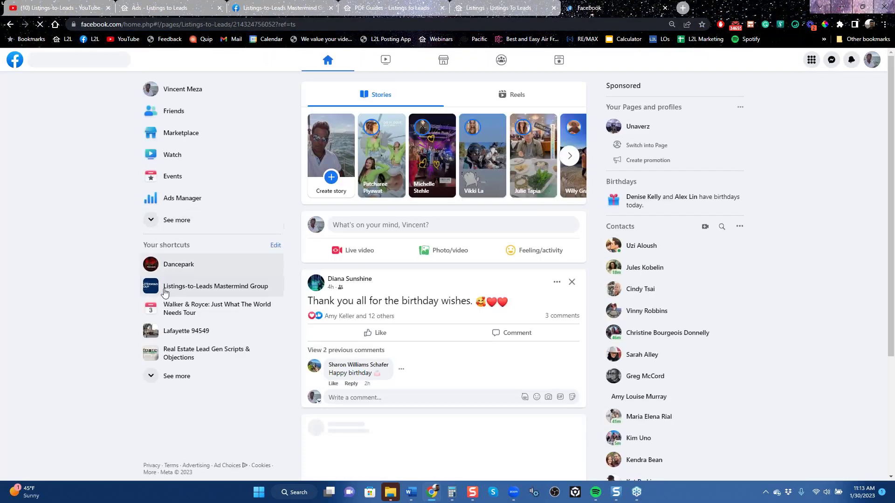
left_click(192, 290)
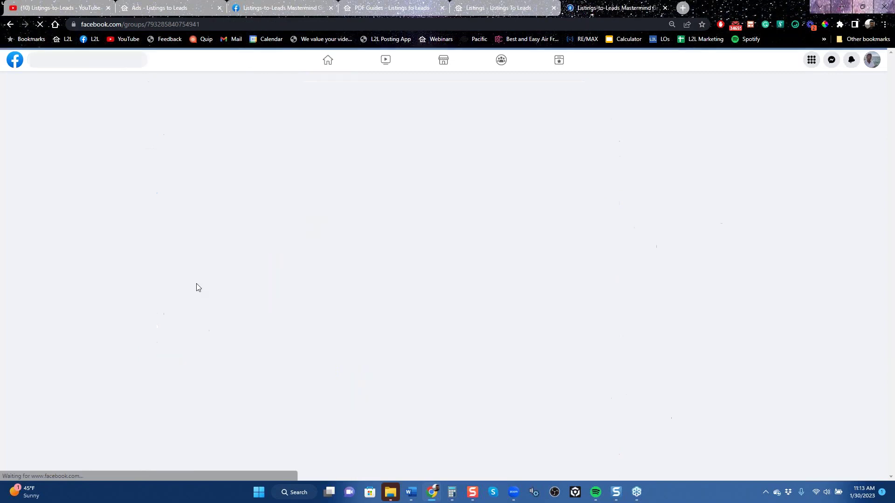
Step: Skim the group feed, then bring up the Ads page: 5 campaigns, 20 leads, $68.36 spent
scroll(379, 299, "down", 6)
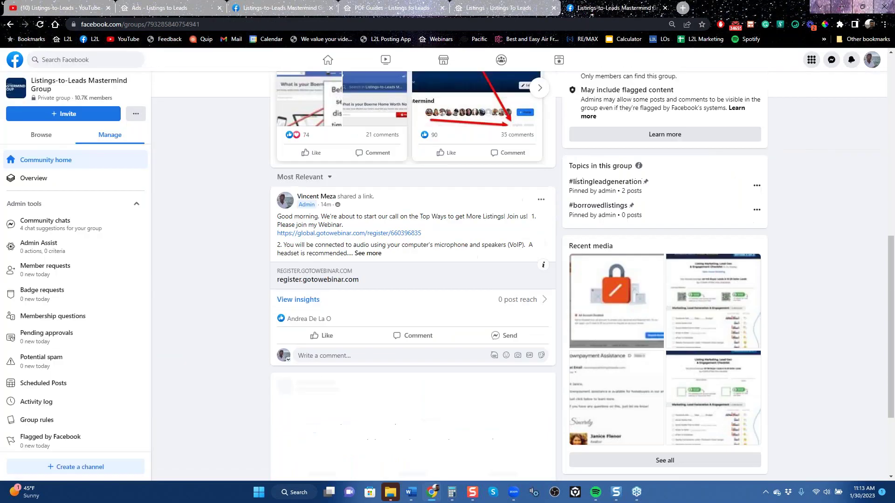
scroll(386, 327, "down", 6)
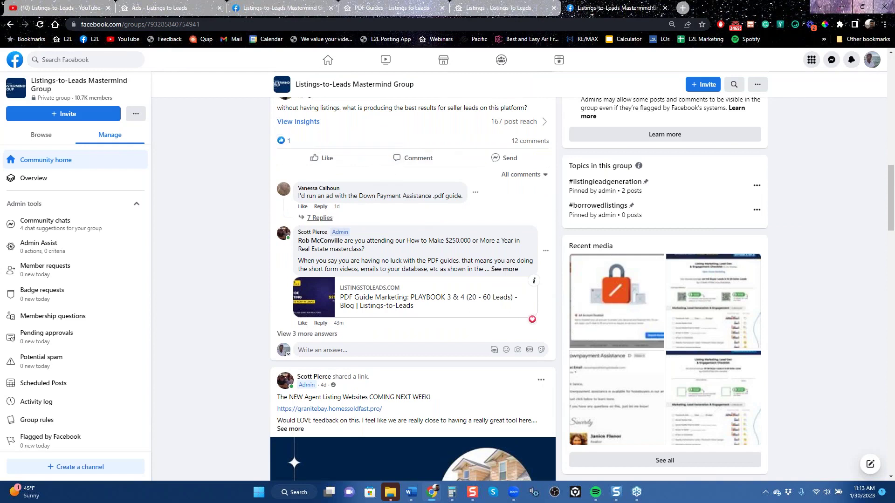
scroll(420, 226, "up", 6)
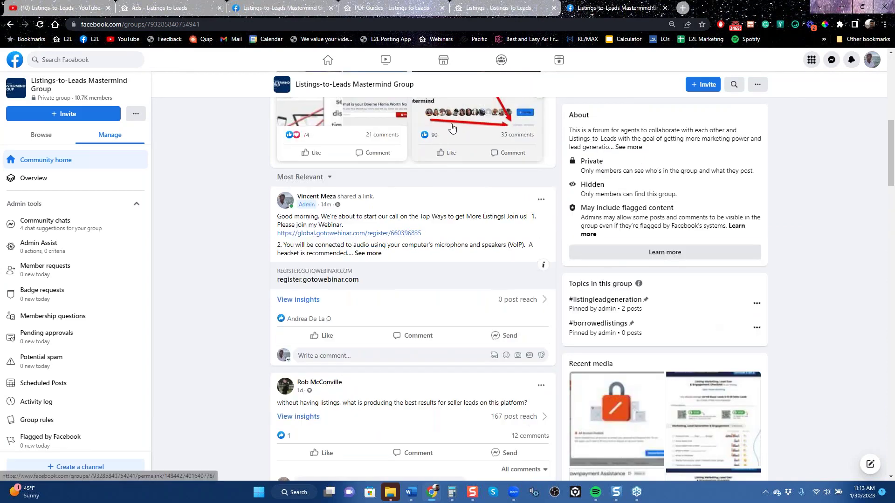
left_click(301, 8)
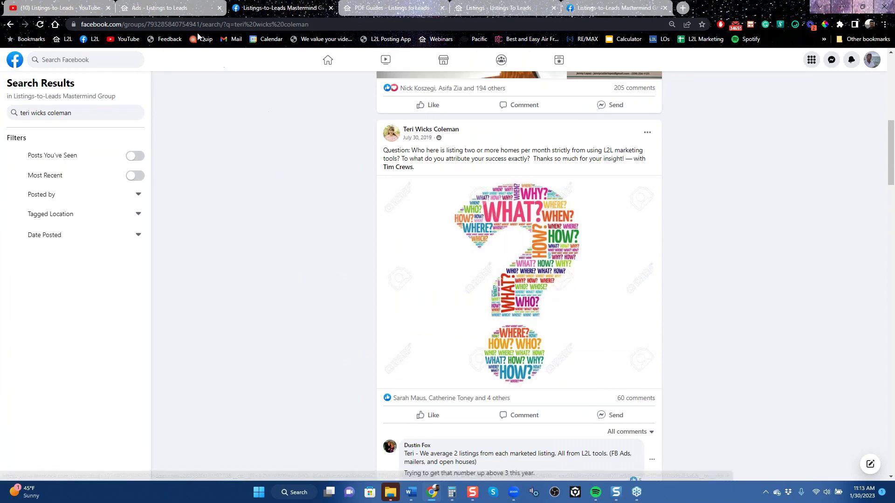
left_click(189, 7)
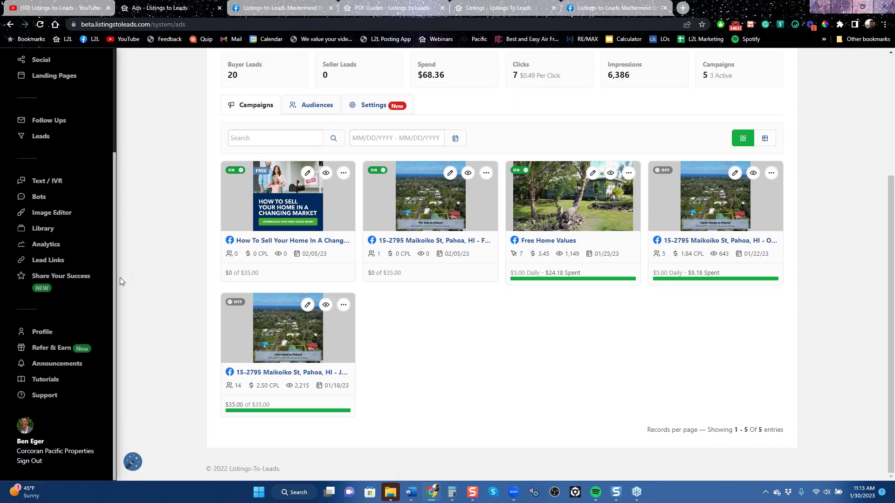
scroll(65, 202, "up", 3)
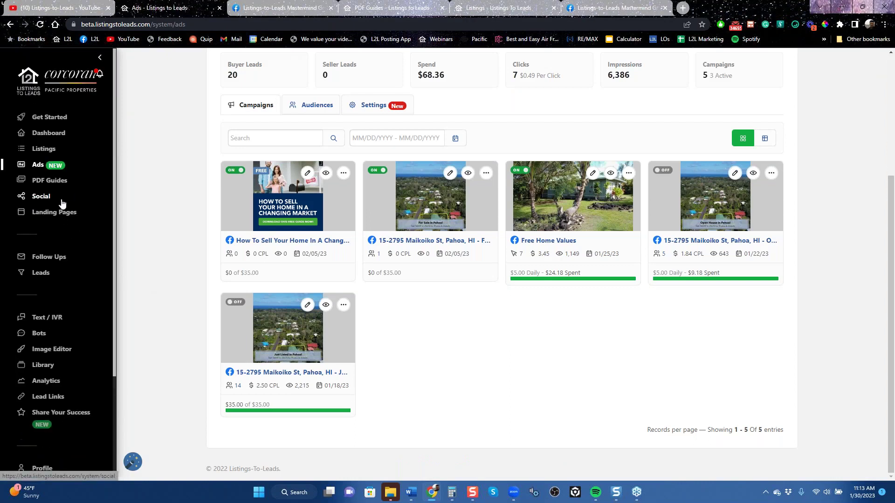
left_click(39, 154)
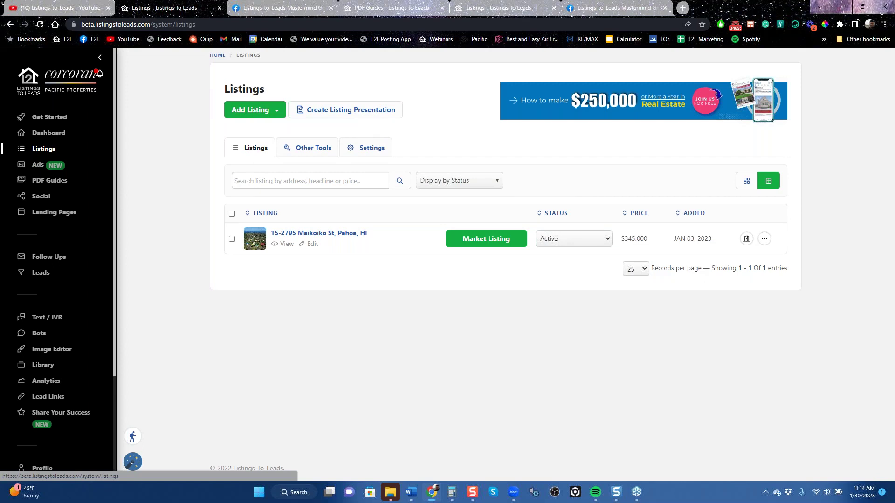
left_click(266, 111)
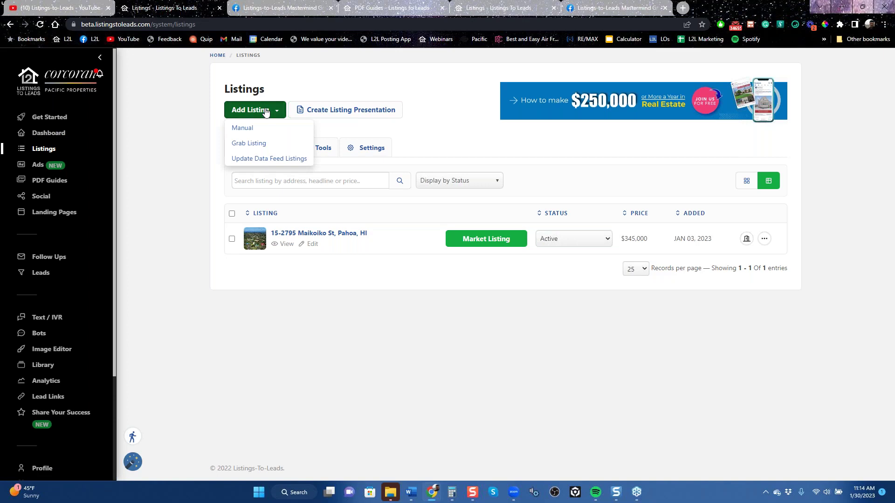
left_click(258, 143)
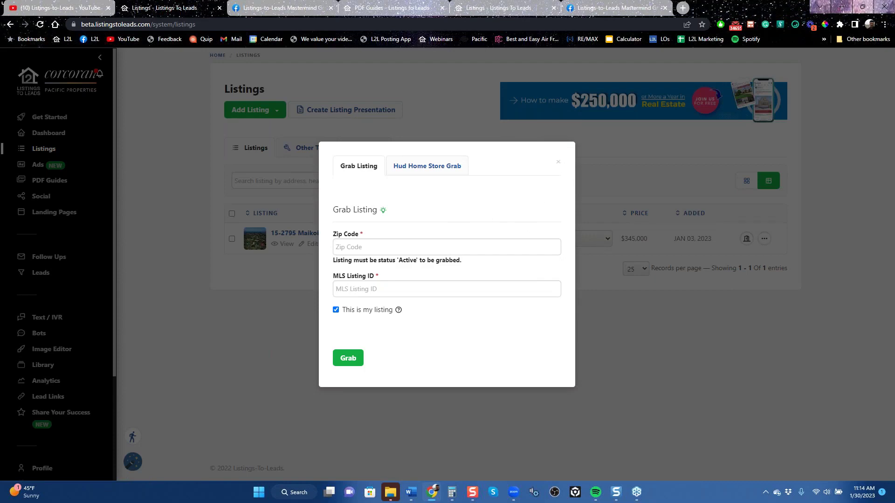
left_click(558, 165)
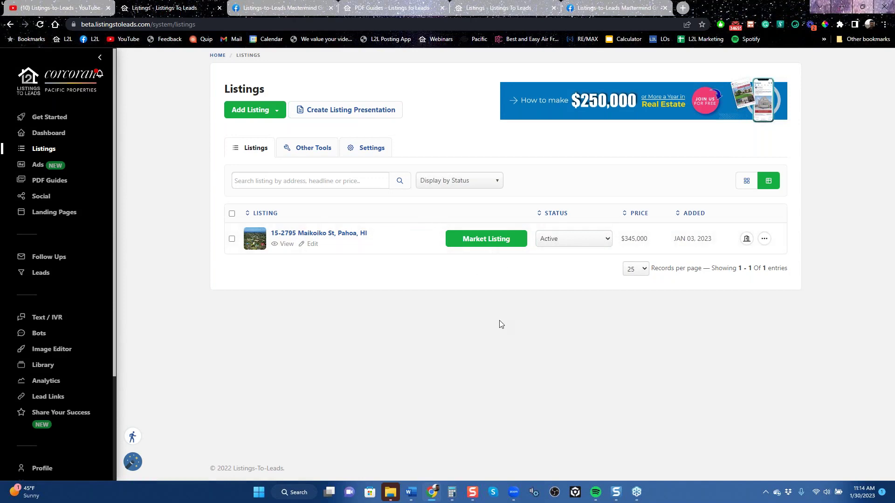
left_click(488, 240)
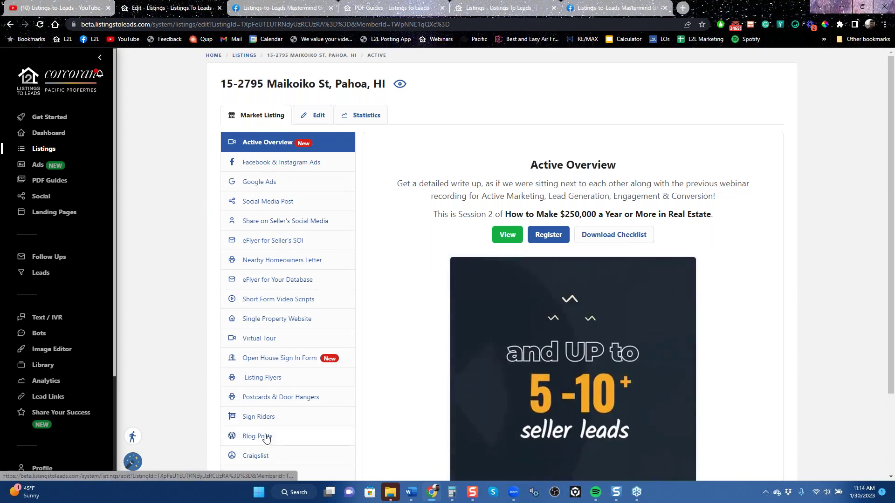
Step: Download the first Nearby Homeowners Letter template for Maikoiko St as a ListingLetter PDF
scroll(266, 438, "down", 3)
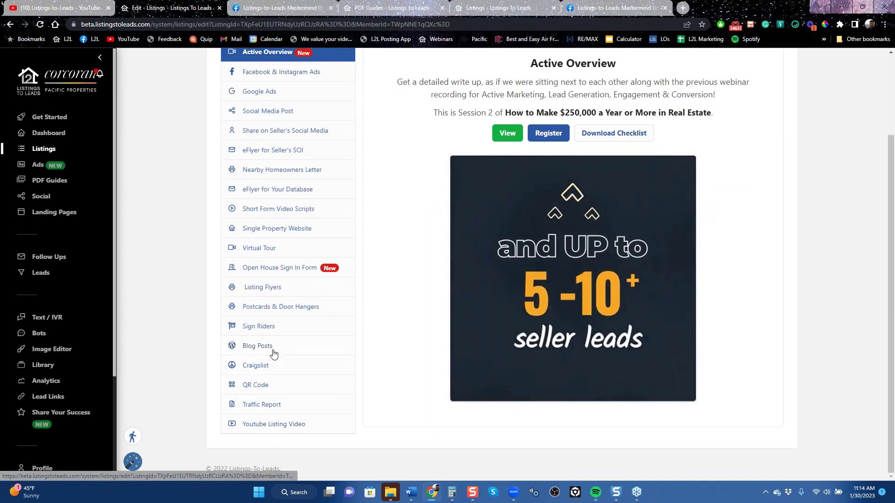
scroll(278, 357, "up", 2)
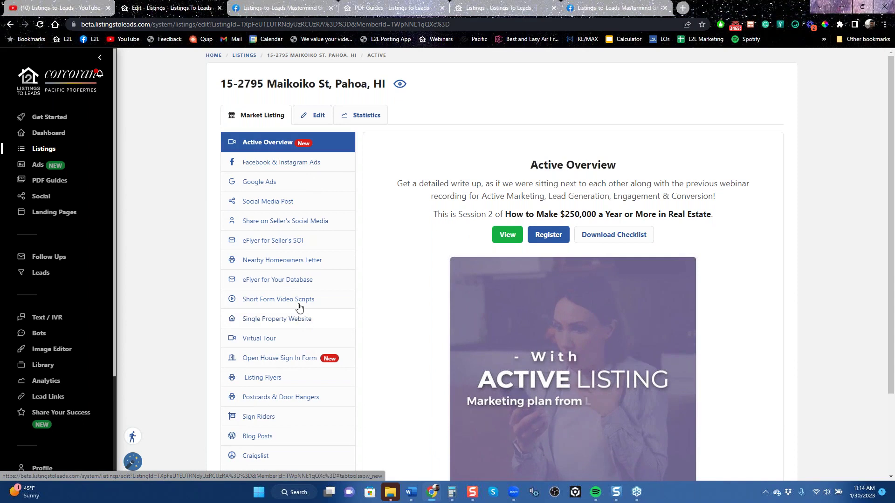
left_click(274, 261)
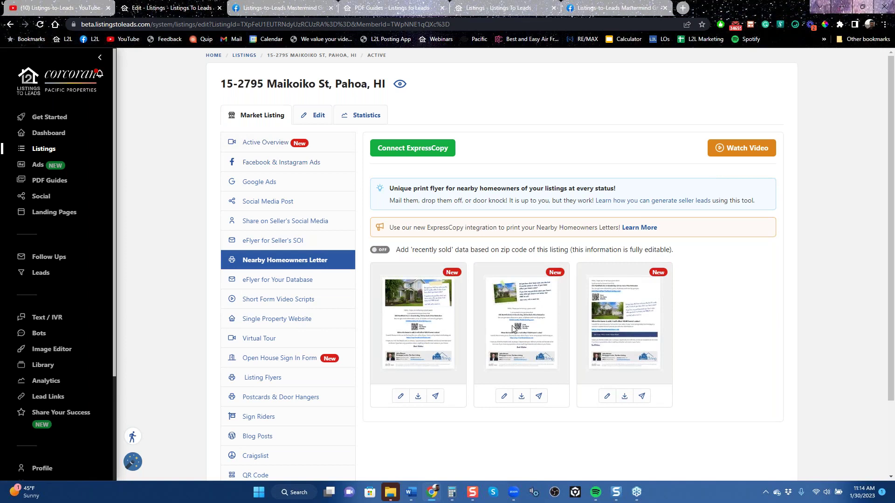
scroll(587, 428, "down", 2)
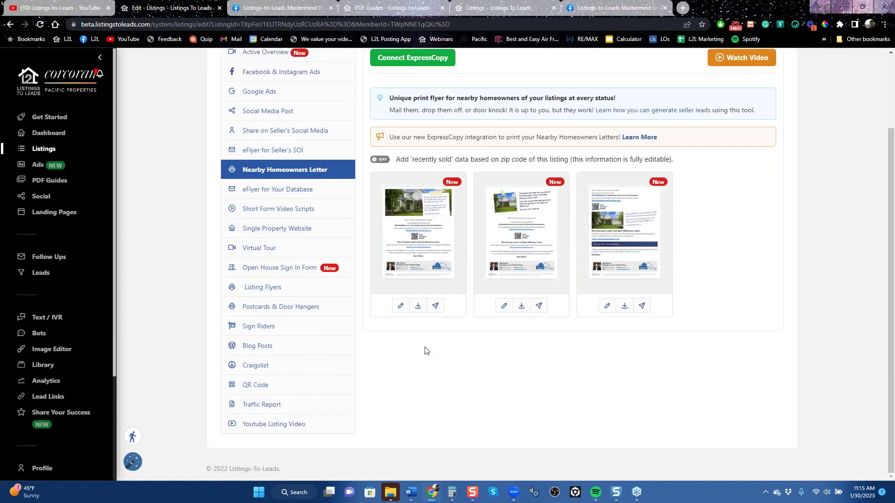
left_click(418, 306)
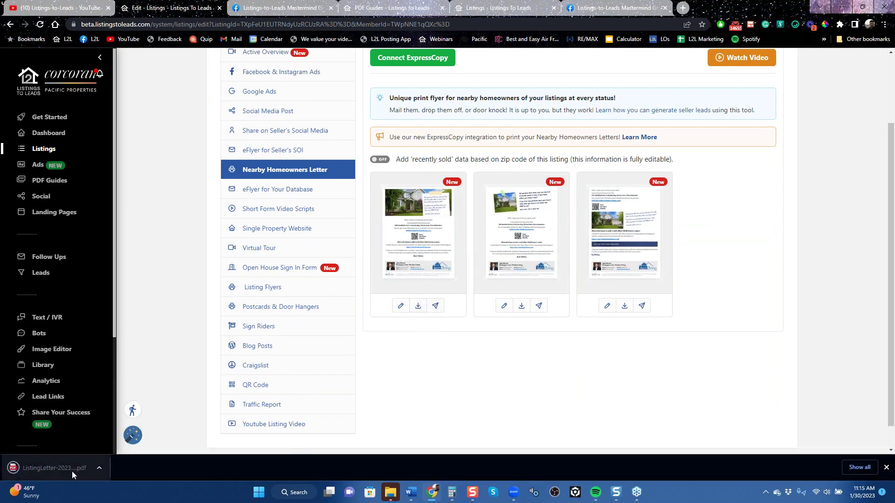
left_click(71, 471)
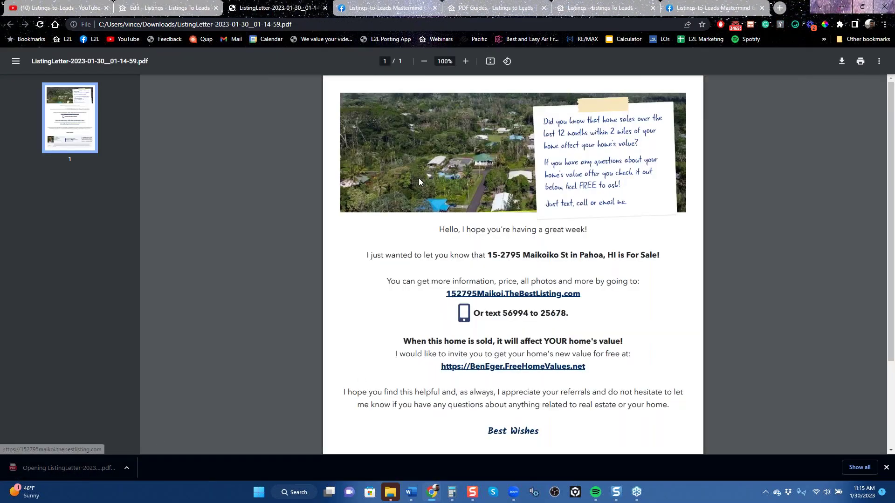
Step: Zoom the letter PDF to 80% and follow its FreeHomeValues link to the home-value page
left_click(424, 61)
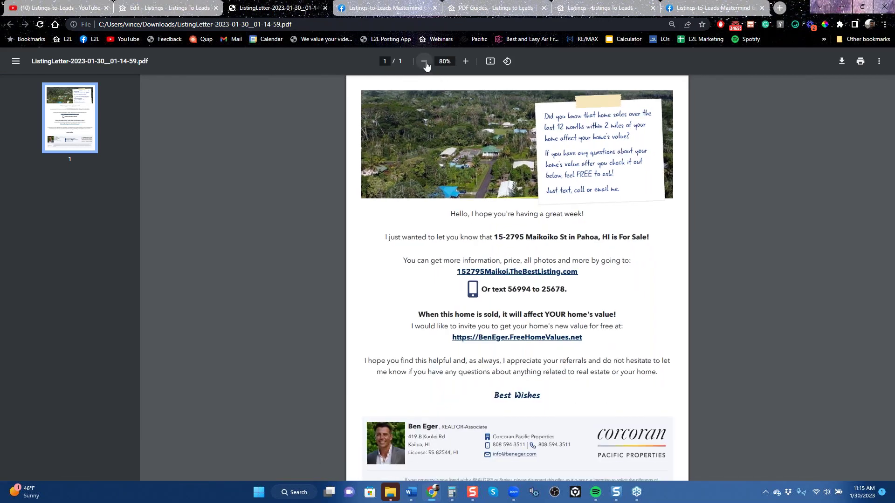
left_click(424, 61)
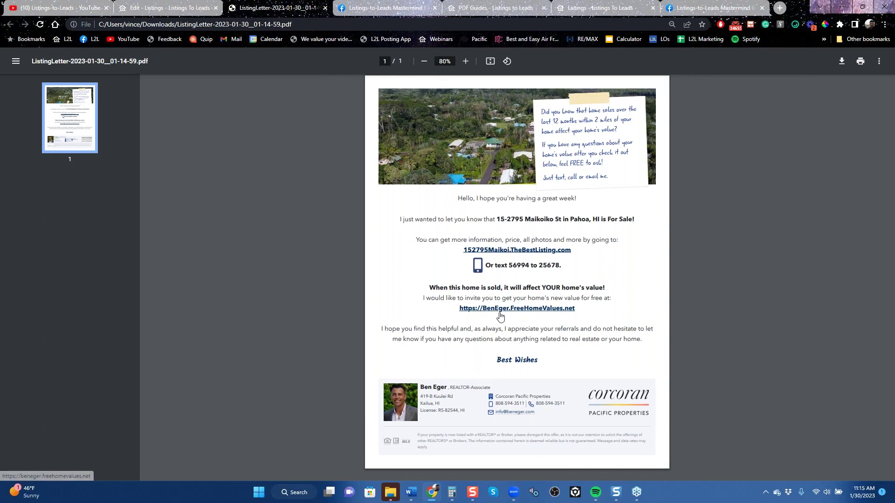
left_click(530, 314)
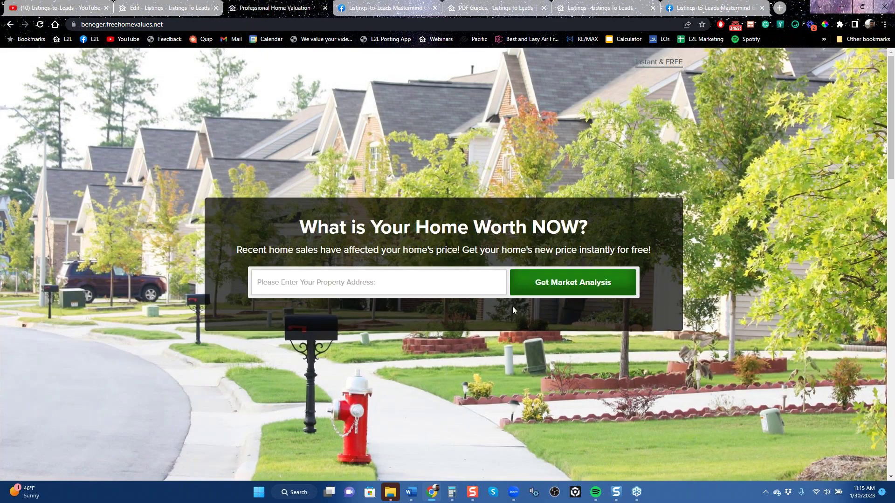
left_click(14, 26)
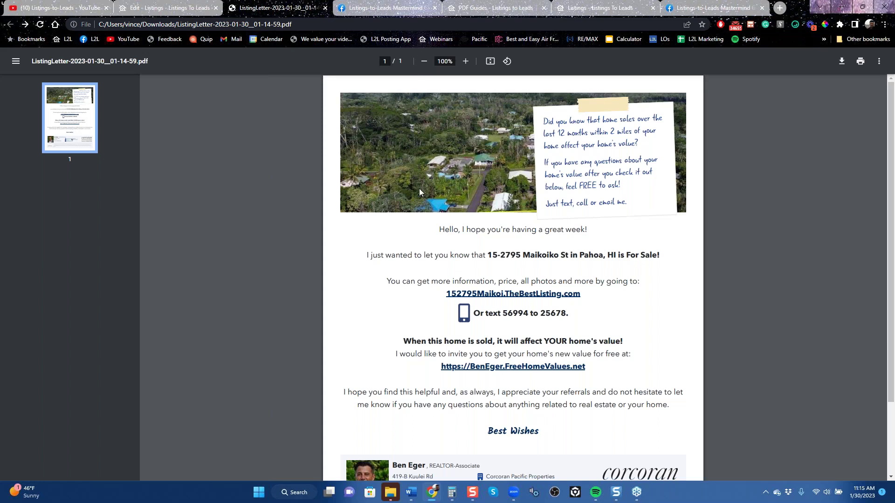
Step: Scroll through the listing letter PDF, then switch to the Mastermind Group Facebook tab
scroll(434, 237, "down", 2)
scroll(419, 263, "up", 2)
scroll(417, 255, "down", 2)
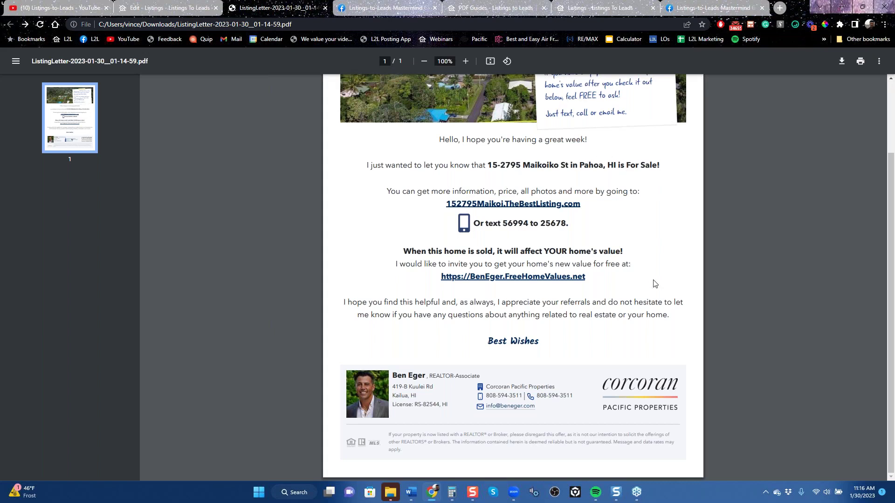
scroll(649, 282, "up", 2)
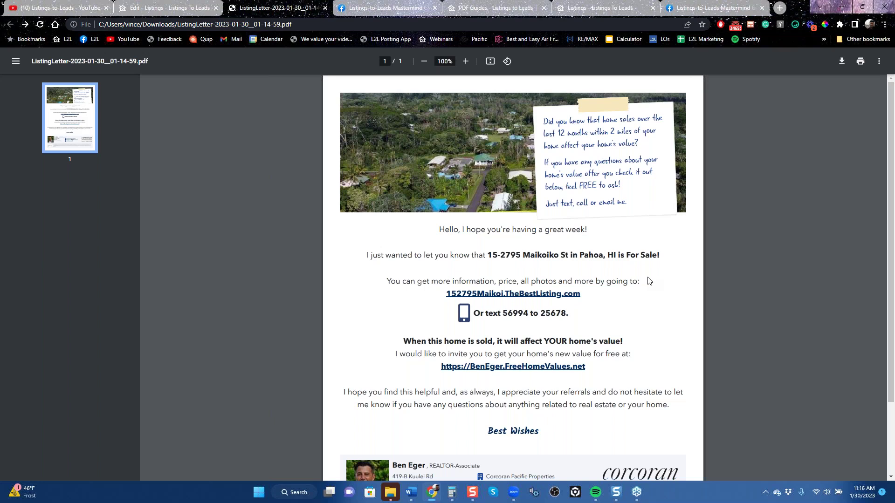
scroll(651, 315, "down", 2)
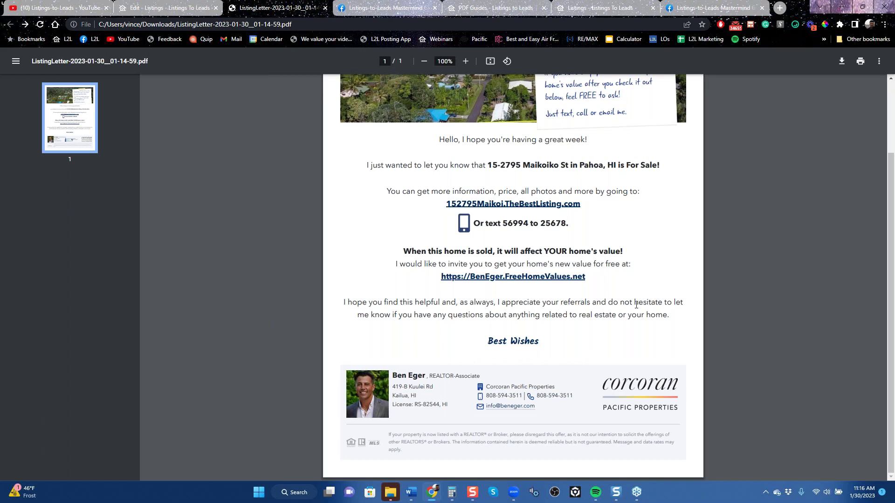
scroll(629, 269, "up", 2)
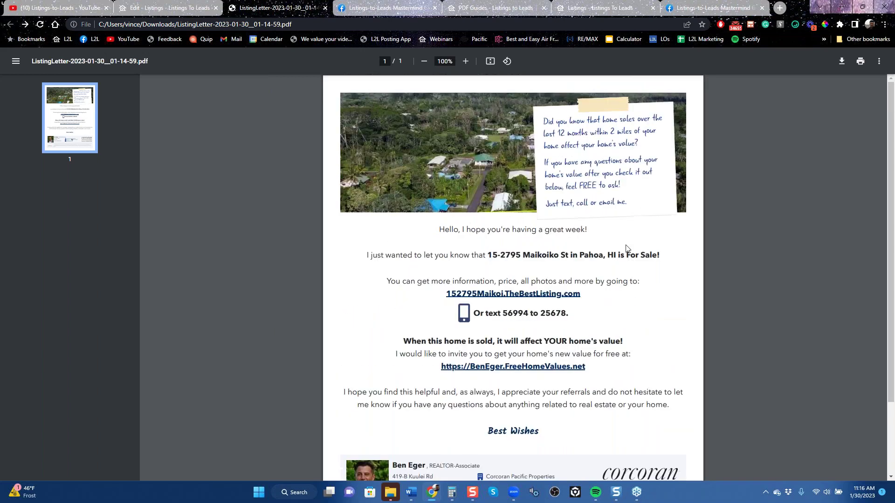
left_click(699, 9)
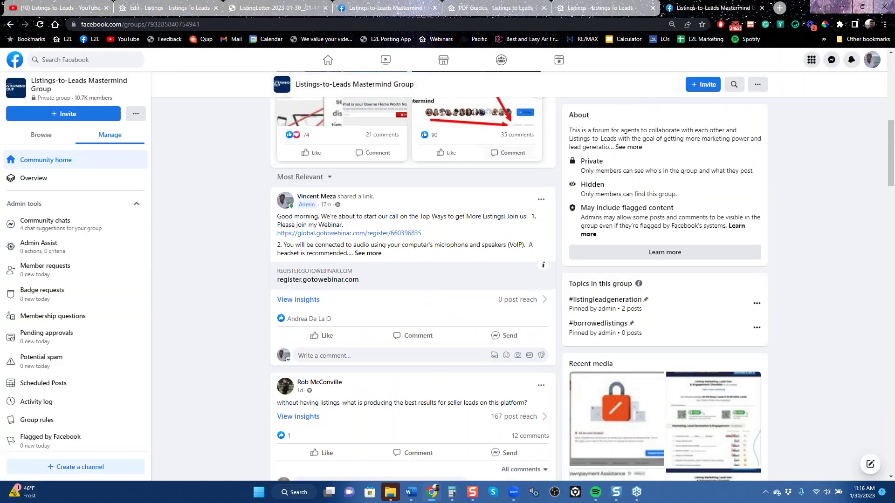
Step: Rerun the group search for a member's posts and load earlier comments on the farming post
scroll(803, 269, "up", 5)
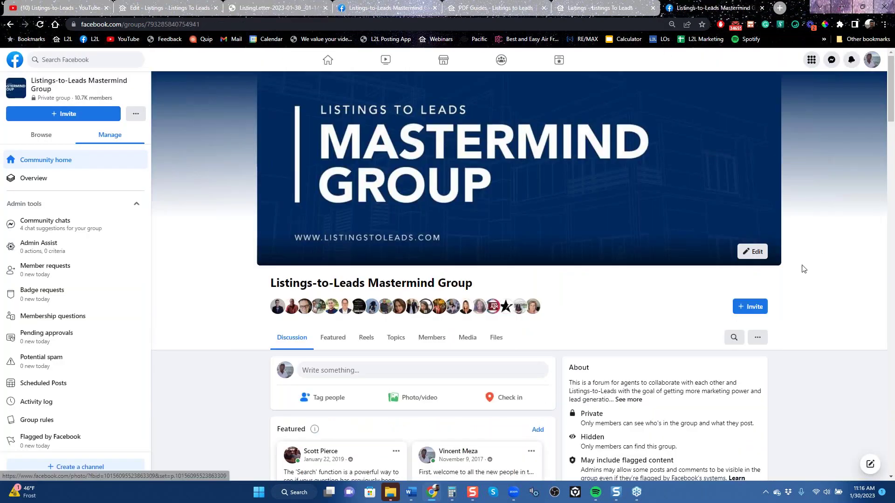
left_click(733, 337)
left_click(388, 212)
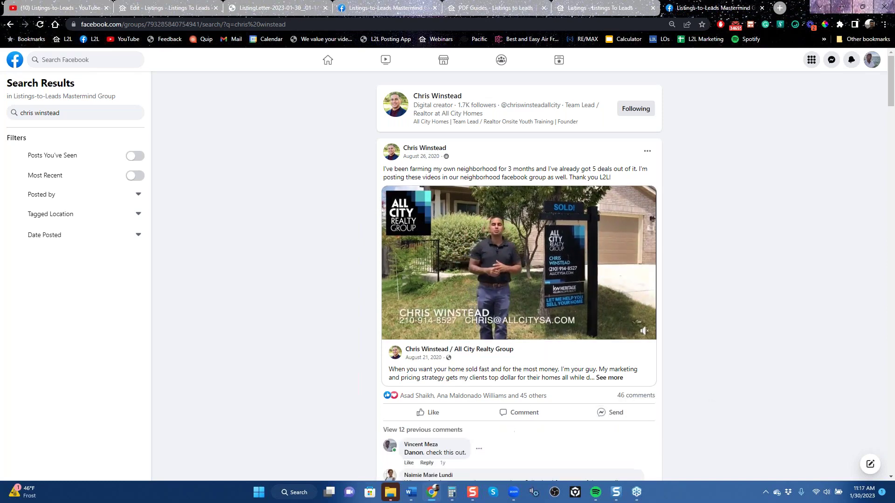
left_click(403, 429)
scroll(405, 431, "down", 6)
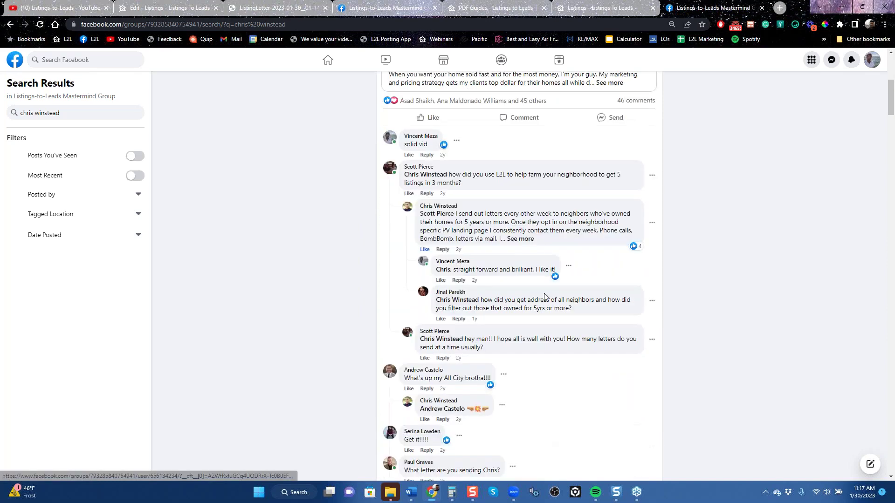
Step: Expand and select the reply about mailing neighbors, then return to the Nearby Homeowners Letter page
left_click(520, 239)
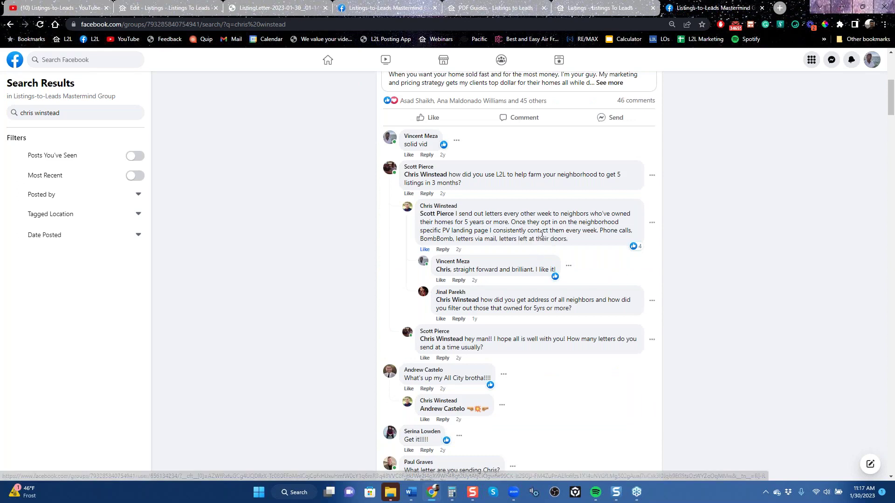
left_click_drag(542, 212, 511, 220)
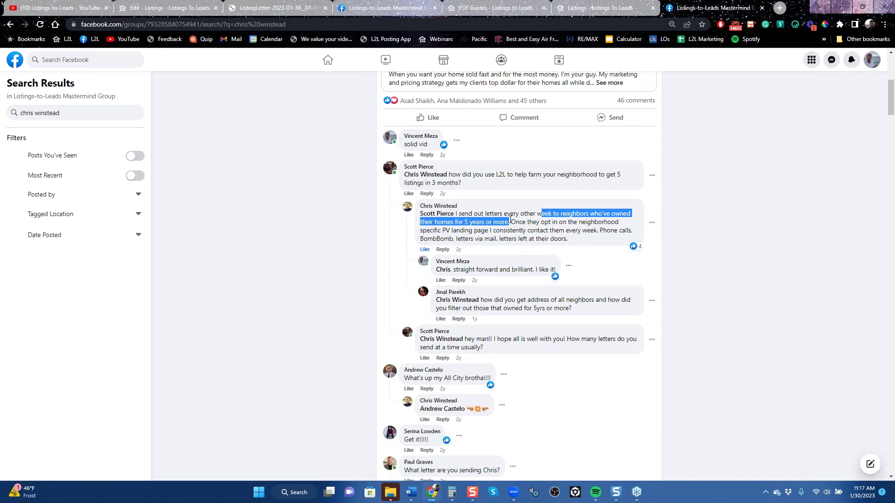
left_click(510, 220)
triple_click(480, 215)
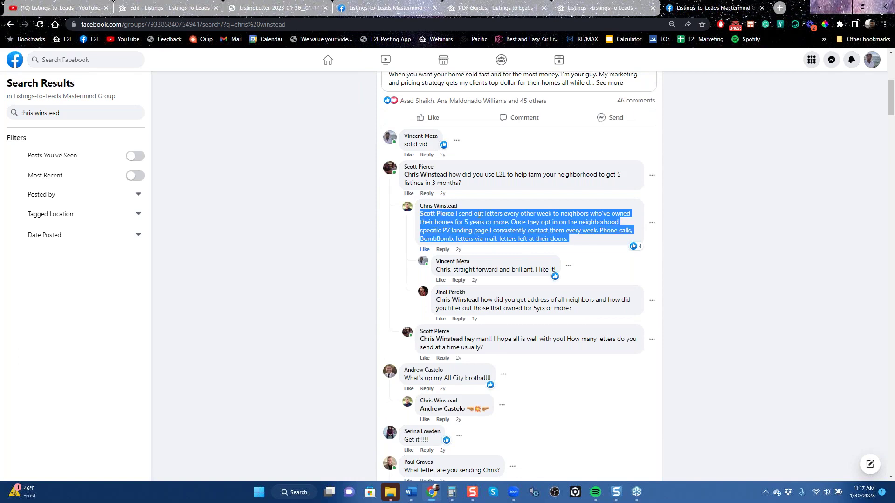
left_click(457, 222)
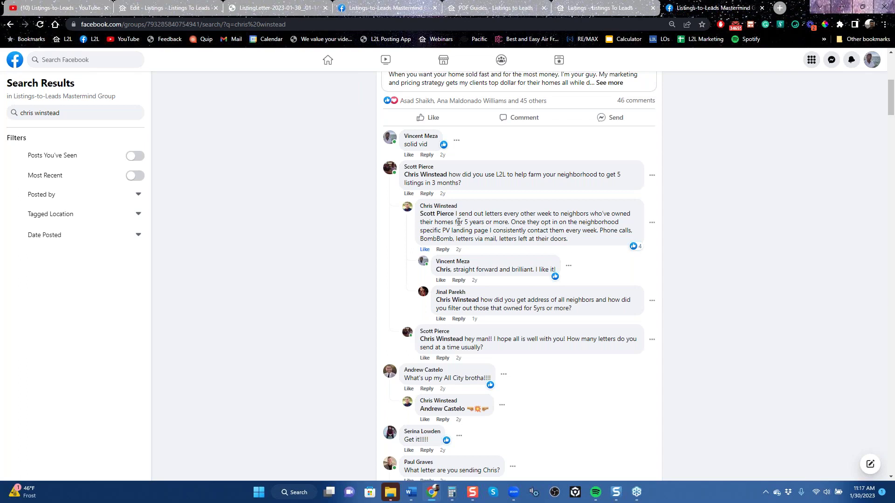
scroll(459, 222, "up", 6)
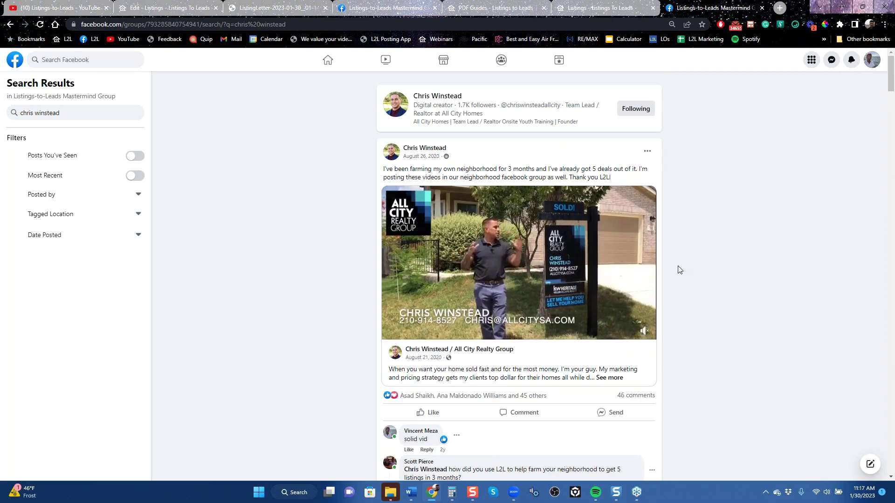
left_click(168, 8)
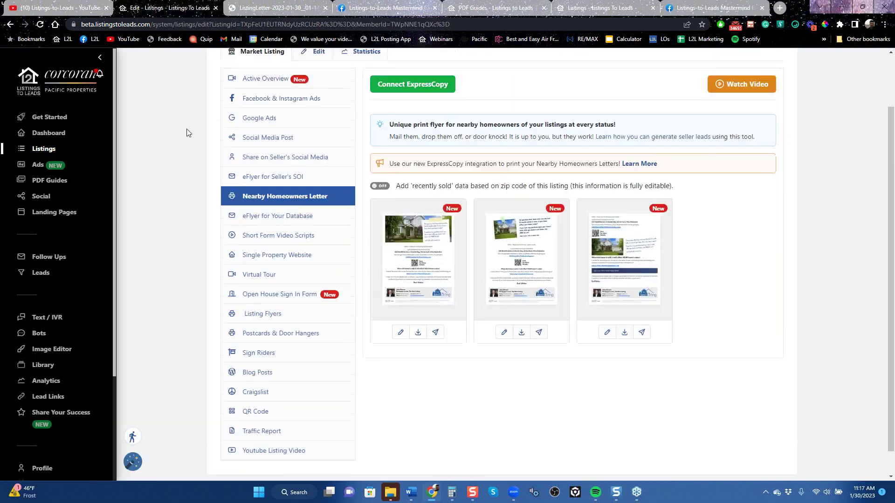
Step: Revisit the neighborhood-farming post's search results and comments, then view the ListingLetter PDF
scroll(186, 133, "up", 2)
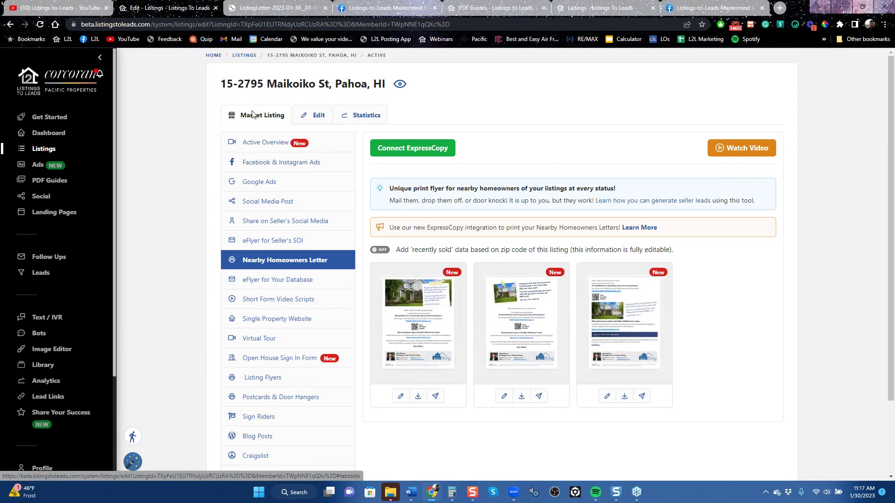
left_click(700, 15)
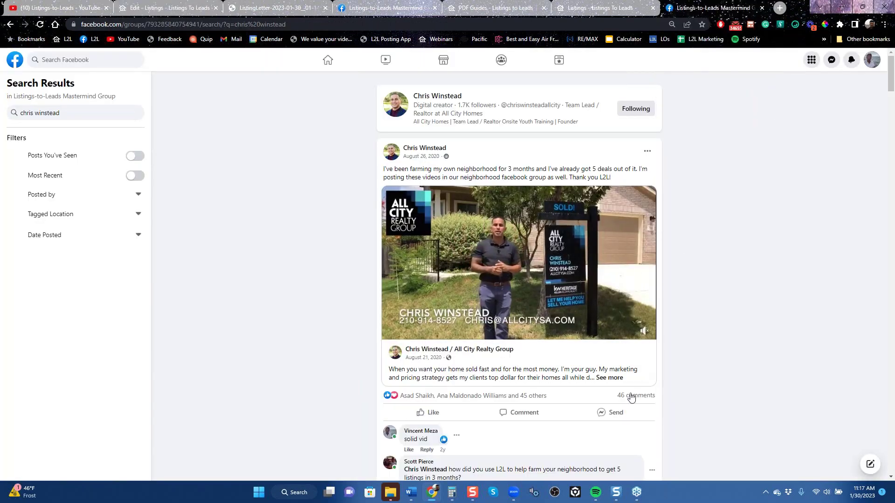
scroll(621, 443, "down", 6)
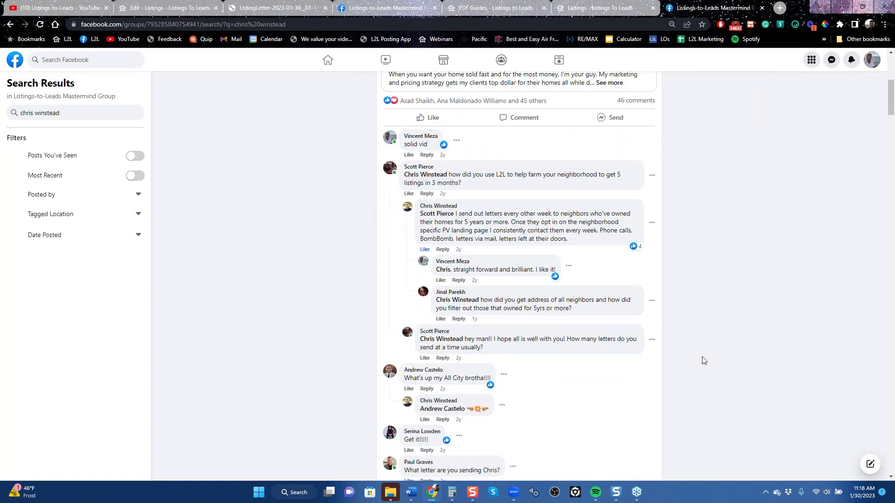
scroll(699, 354, "up", 6)
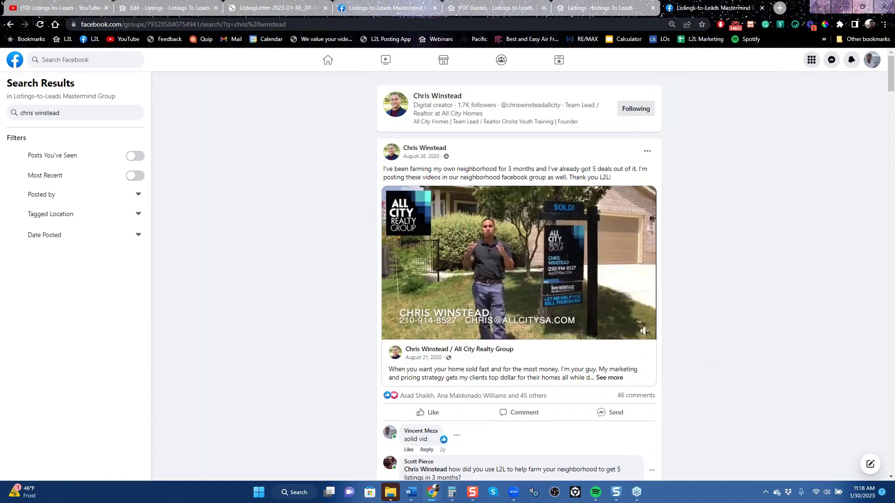
left_click(275, 10)
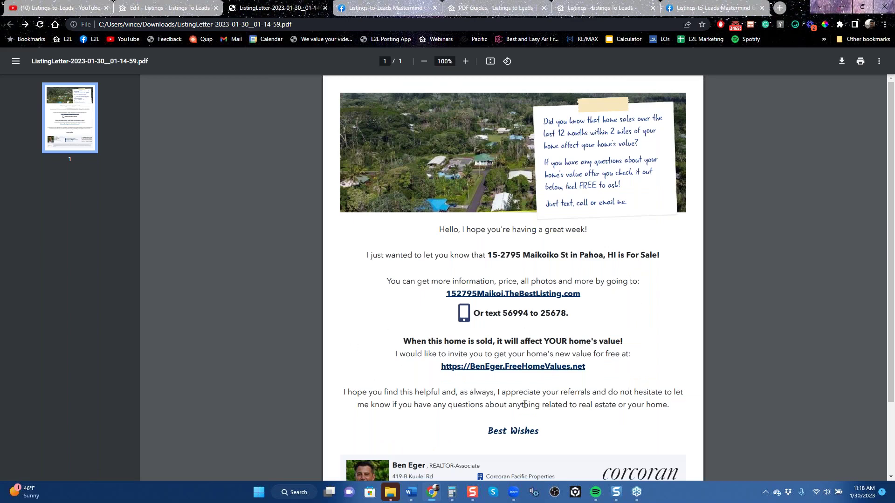
Step: Note the reply's landing-page mention, open the letter's FreeHomeValues link, and return to the thread
left_click(722, 10)
scroll(552, 432, "down", 6)
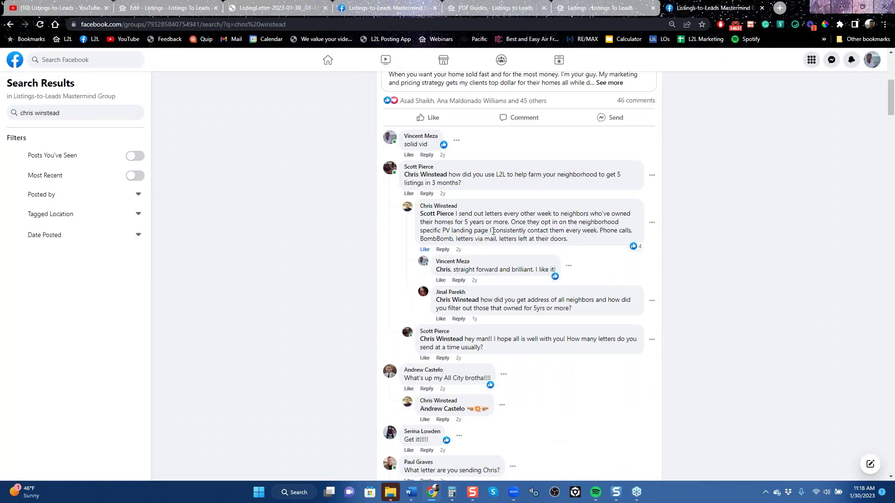
left_click_drag(492, 233, 432, 234)
left_click(431, 234)
left_click(284, 9)
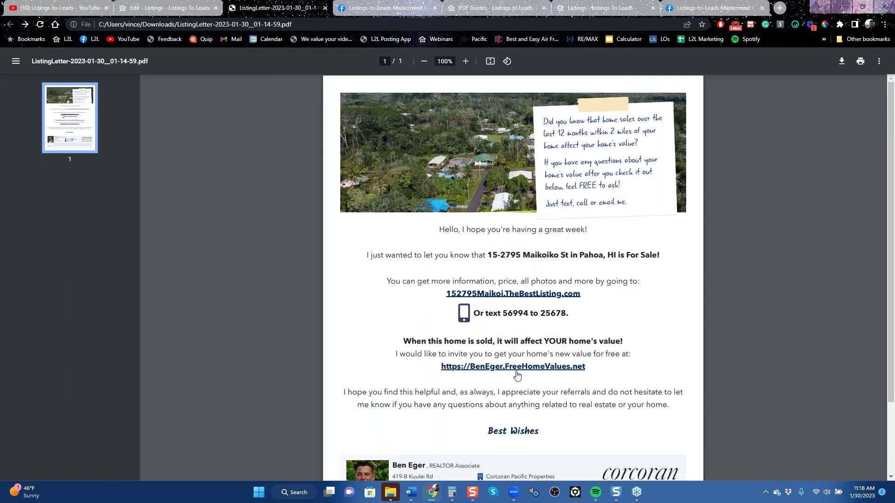
left_click(516, 372)
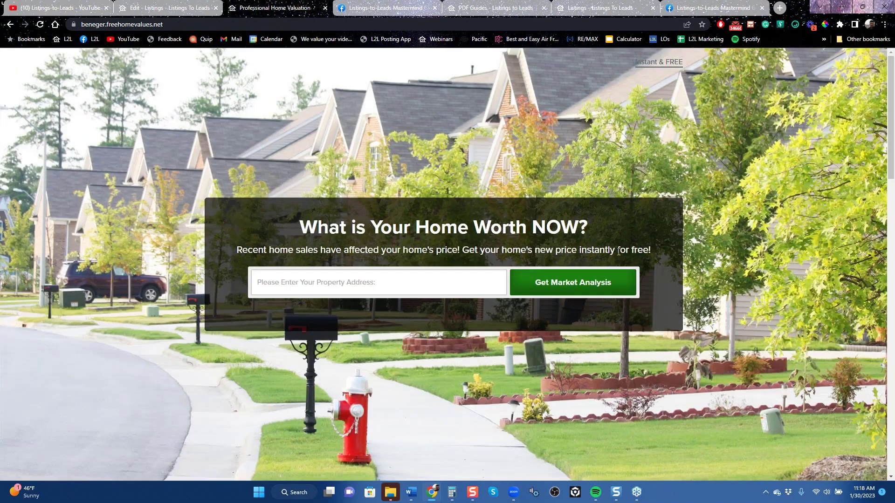
left_click(711, 8)
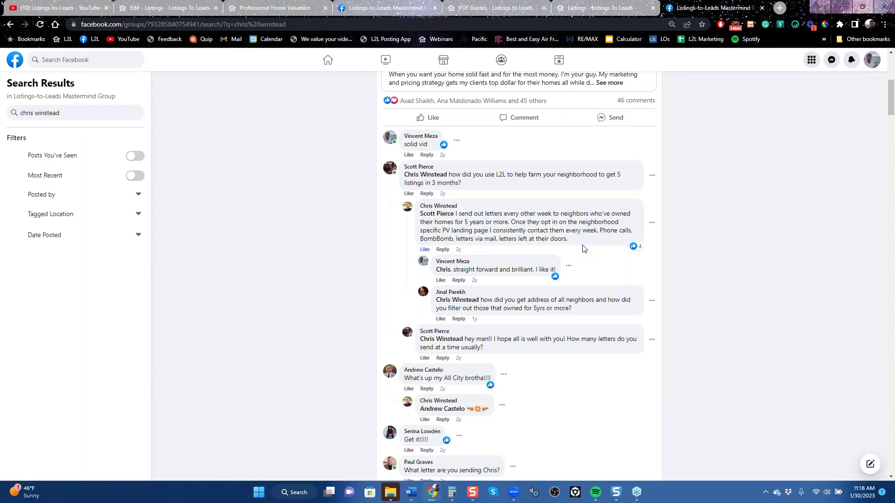
Step: Copy the reply about mailing letters to neighbors every other week with landing page follow-up
mouse_move(573, 239)
left_mouse_down()
mouse_move(421, 213)
mouse_move(569, 246)
left_mouse_up()
left_click(455, 214)
right_click(559, 227)
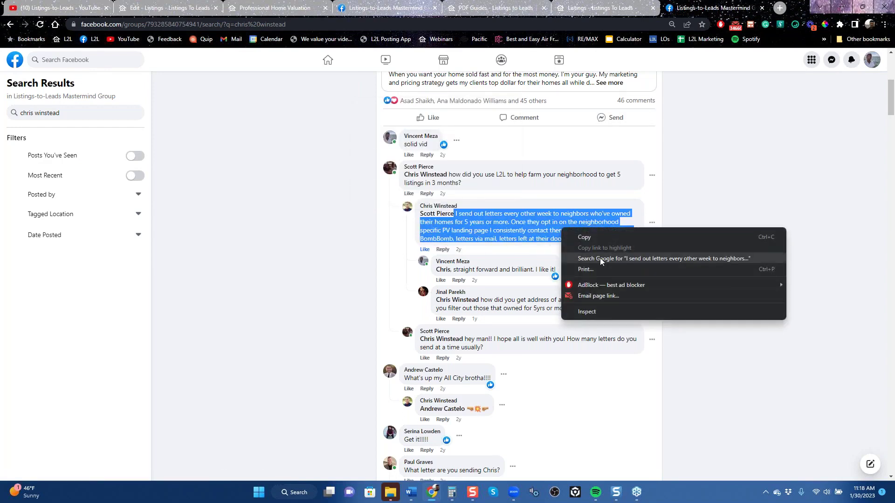
left_click(606, 235)
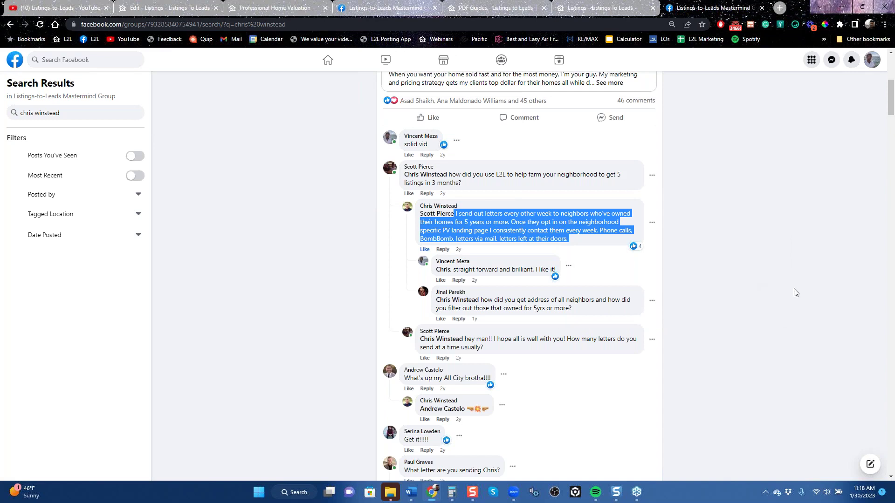
key("alt+Tab")
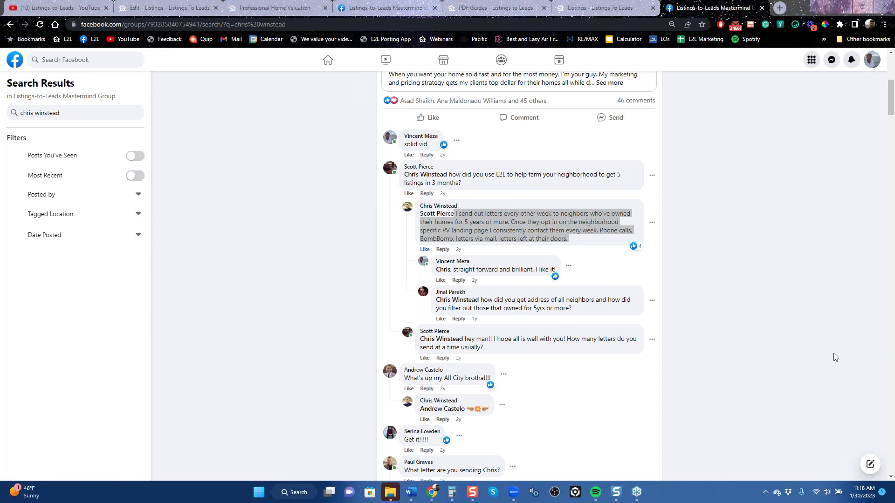
scroll(757, 349, "up", 6)
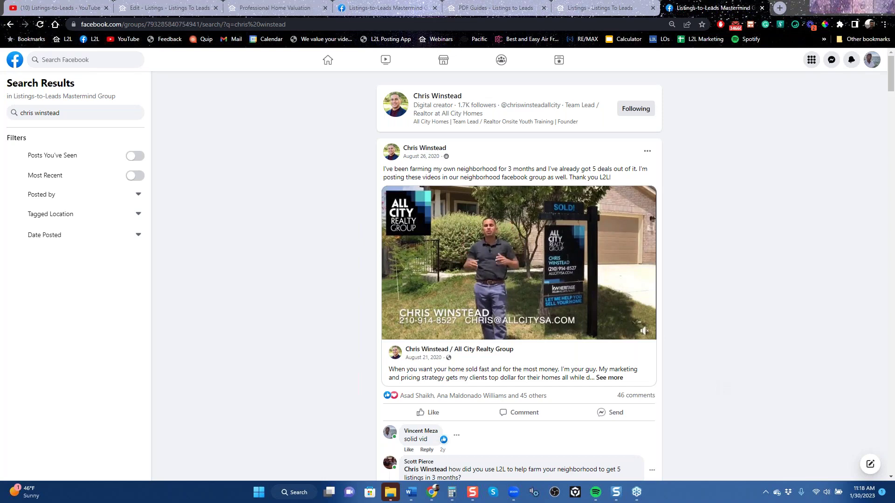
Step: Search the Mastermind group for a member's posts to find the six-listings, $625 flyer success post
left_click(87, 112)
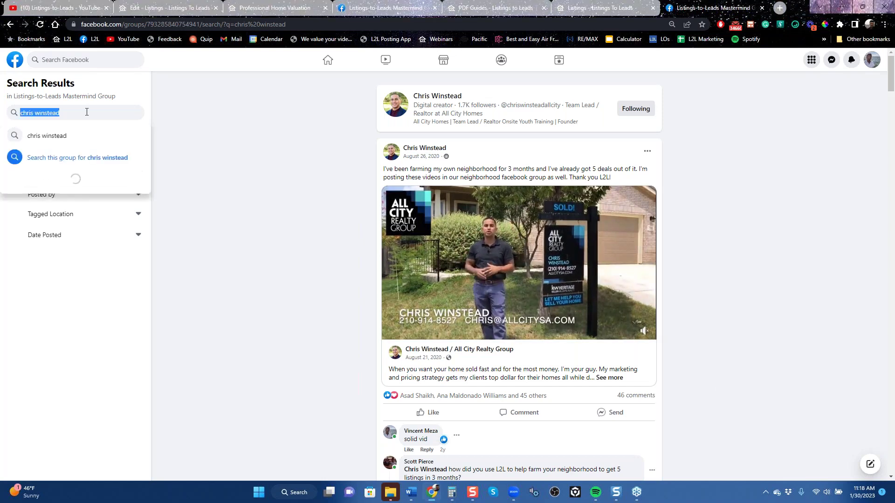
type("dustin fox")
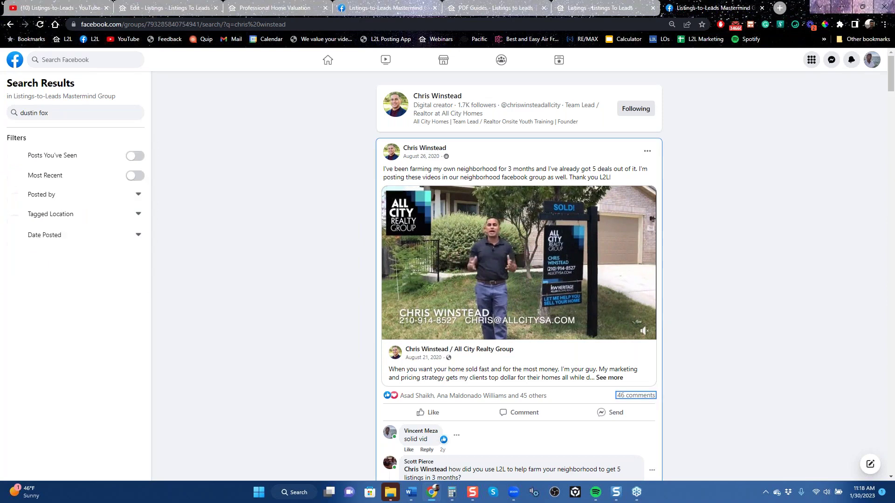
key("Return")
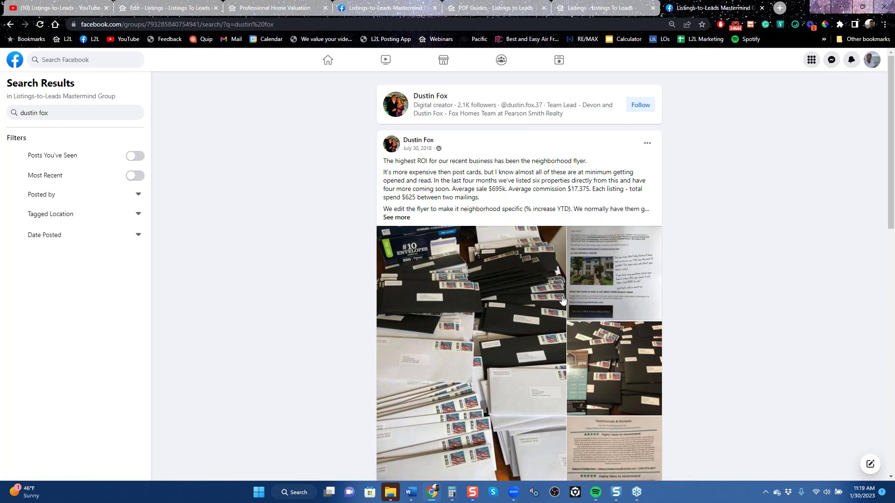
scroll(553, 319, "down", 2)
scroll(553, 319, "down", 2)
scroll(556, 331, "up", 4)
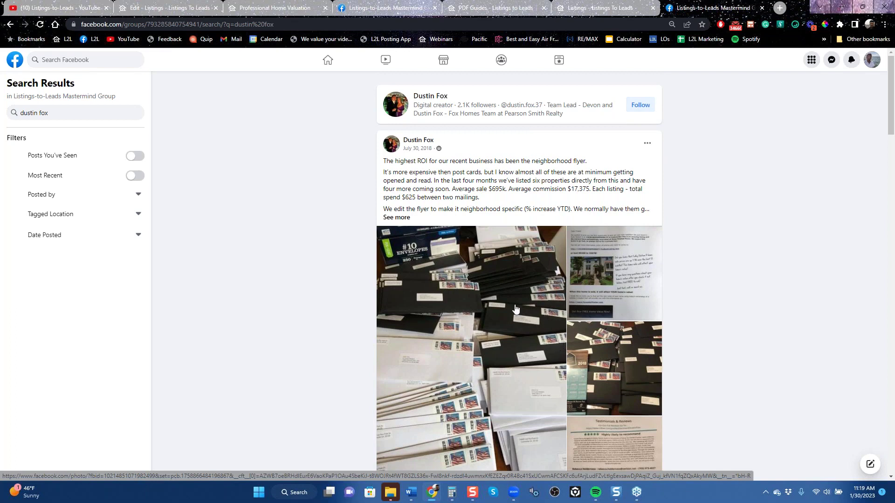
left_click(96, 114)
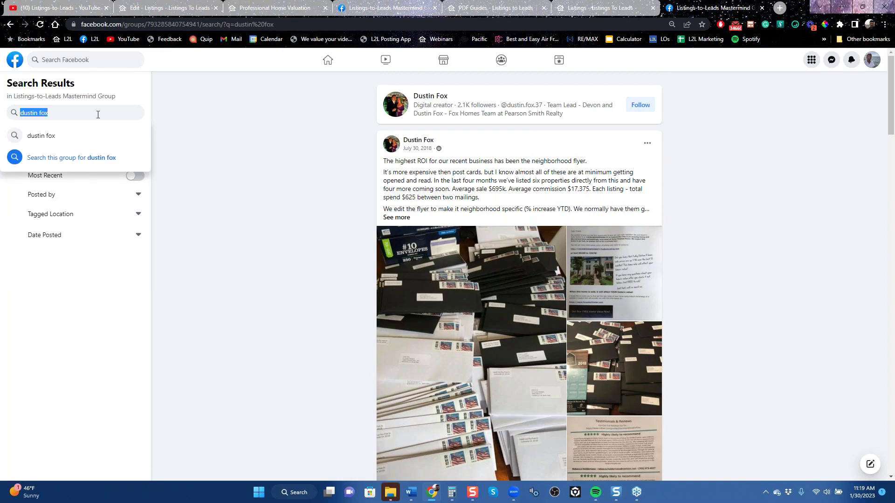
Step: Search the group for a second member's name and browse their mailed-flyer success posts
type("alicia pless")
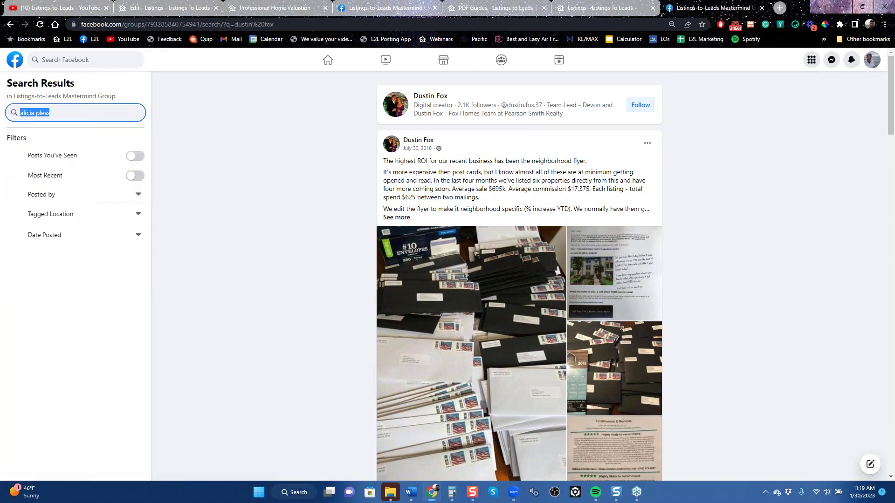
key("Return")
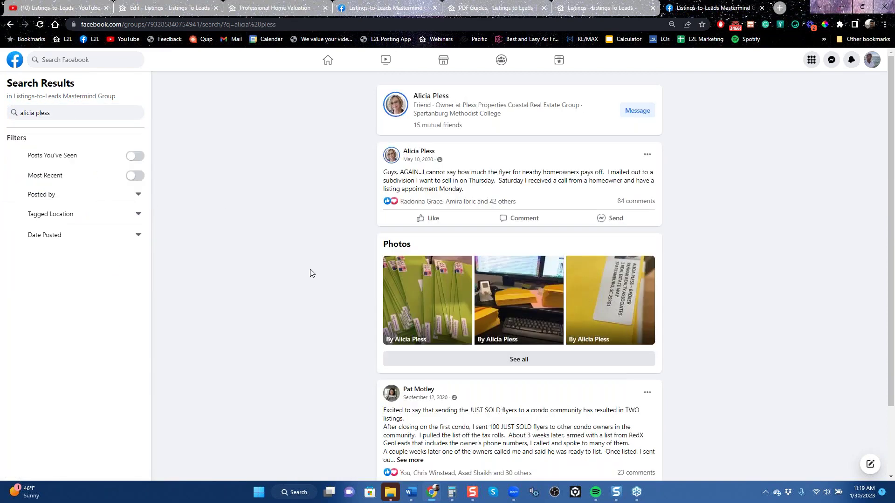
scroll(339, 357, "down", 6)
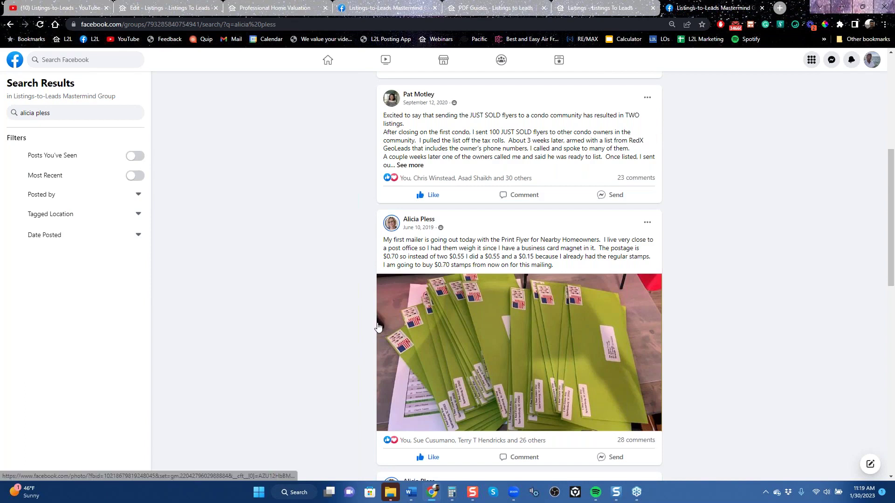
scroll(377, 323, "down", 12)
scroll(383, 330, "down", 6)
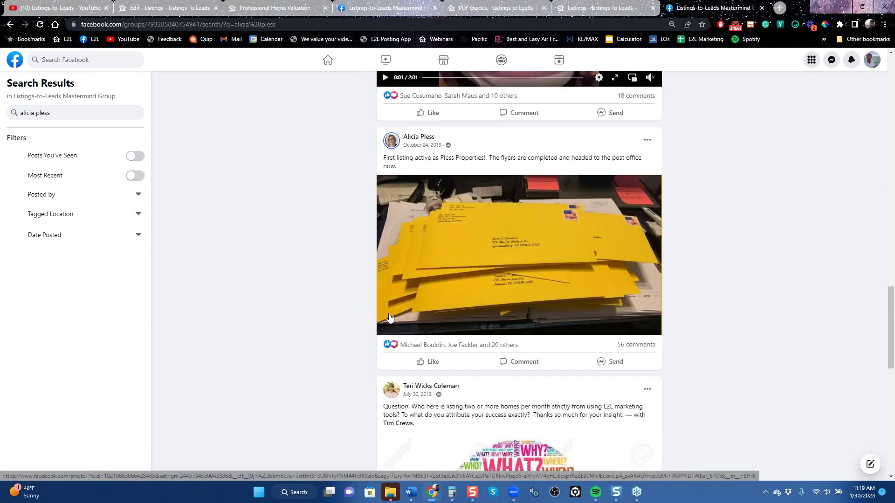
scroll(387, 315, "down", 15)
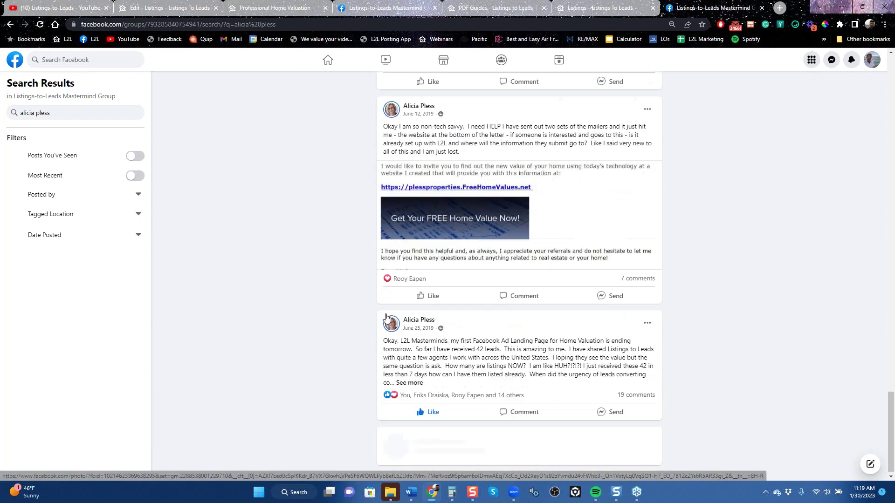
scroll(384, 318, "up", 6)
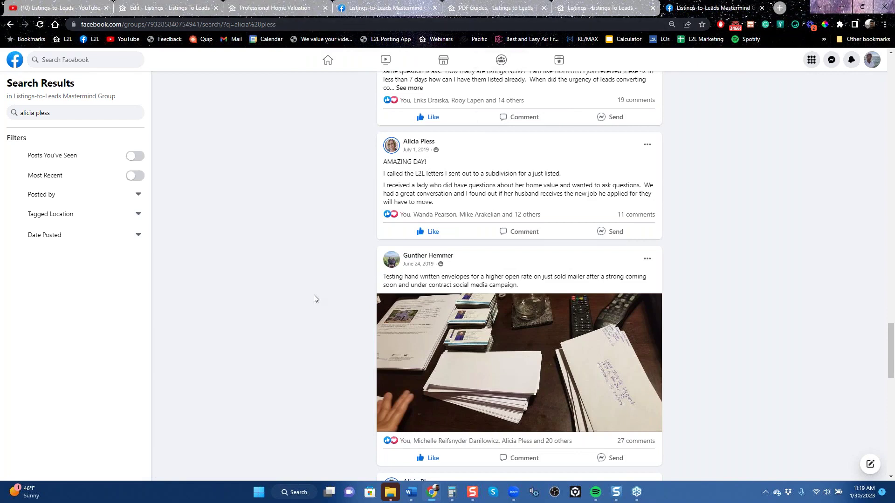
scroll(312, 287, "down", 5)
scroll(312, 287, "down", 5)
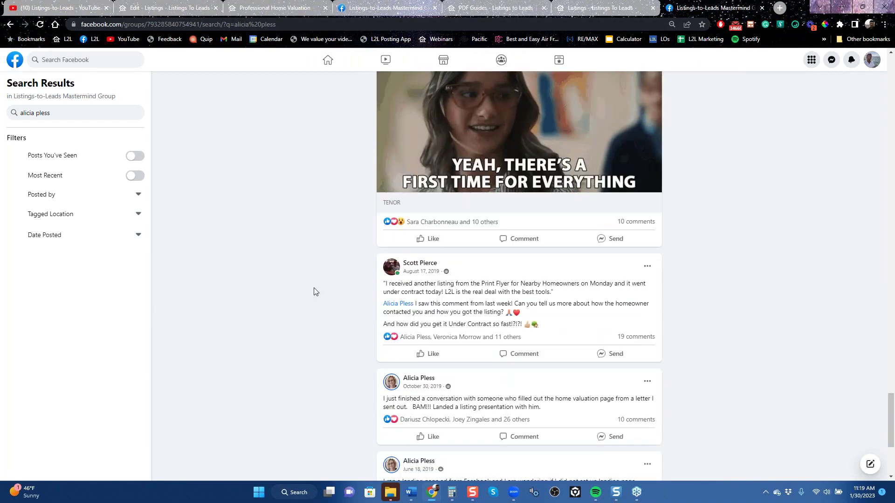
scroll(314, 292, "down", 5)
scroll(314, 292, "down", 5)
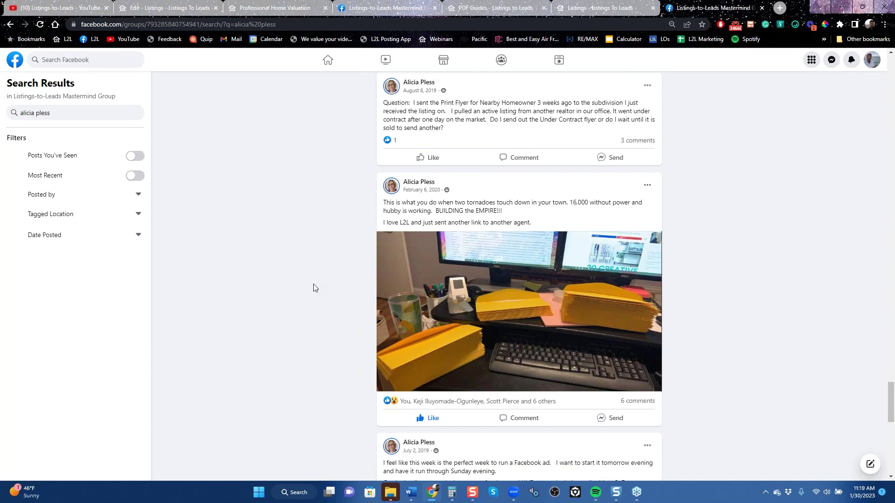
scroll(326, 284, "down", 5)
left_click(174, 8)
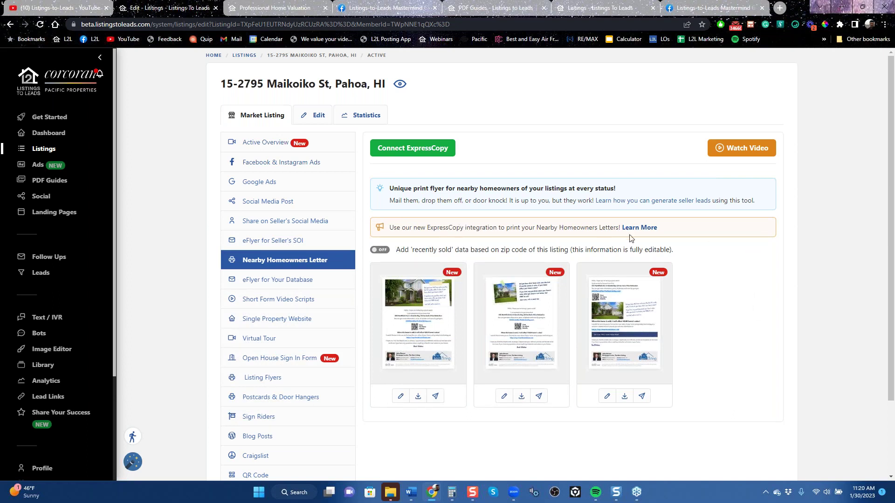
Step: Highlight and clear the ExpressCopy wording, then switch to the Facebook Mastermind group search tab
left_click_drag(467, 228, 426, 229)
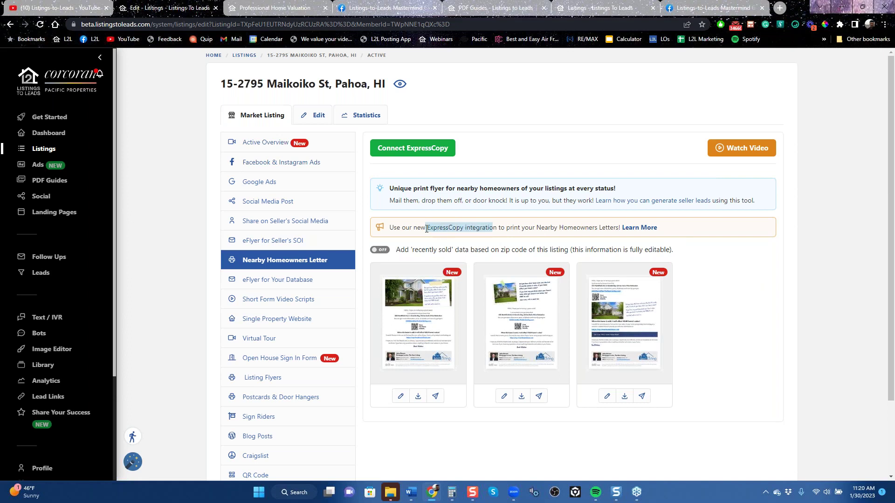
left_click(425, 229)
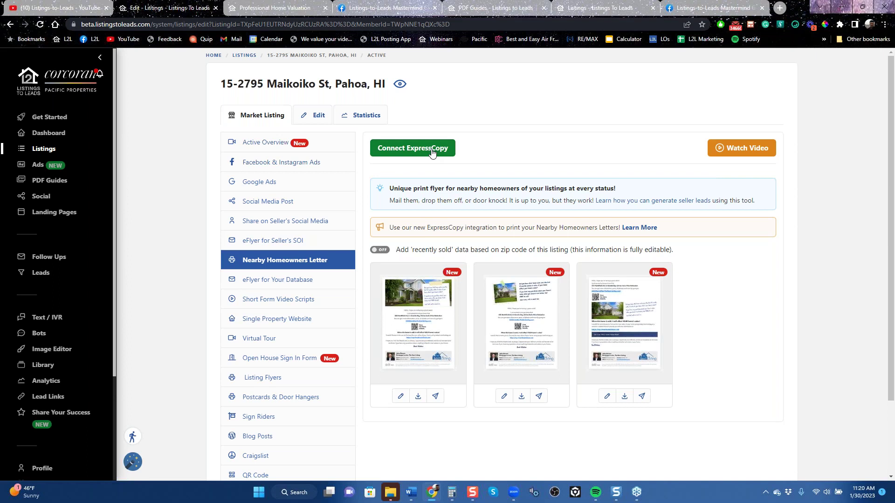
left_click(713, 8)
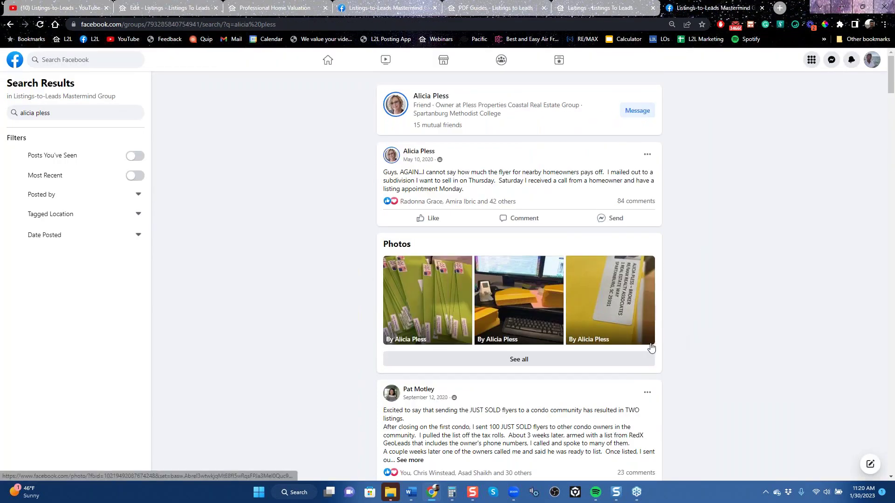
Step: Search the Mastermind group for a suggested member starting 'ch', then return to the listing tab
left_click(92, 114)
type("ch")
key("Down")
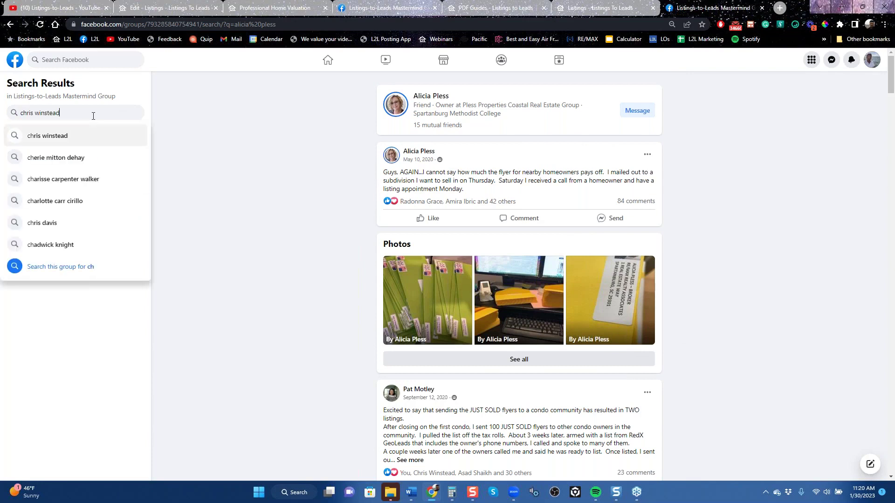
key("Return")
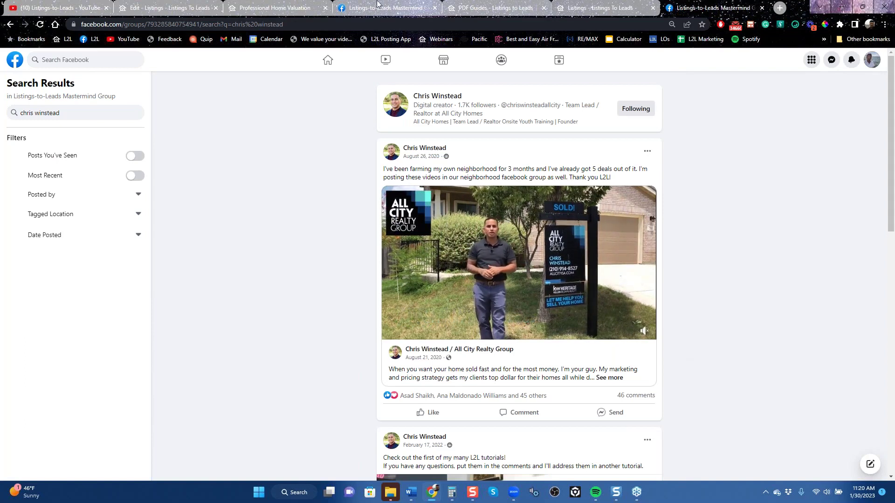
left_click(161, 8)
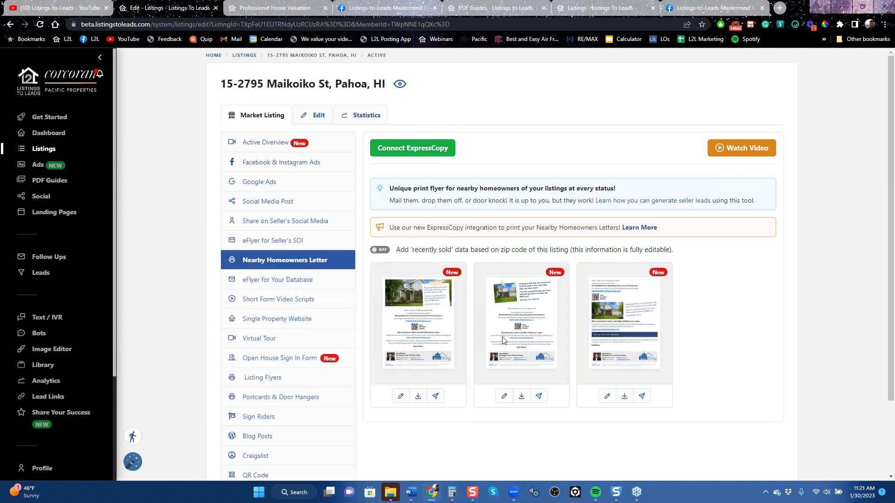
Step: Preview and scroll through the Pahoa eFlyer for Your Database email, then open the Open House Sign In Form
mouse_move(488, 339)
mouse_move(638, 379)
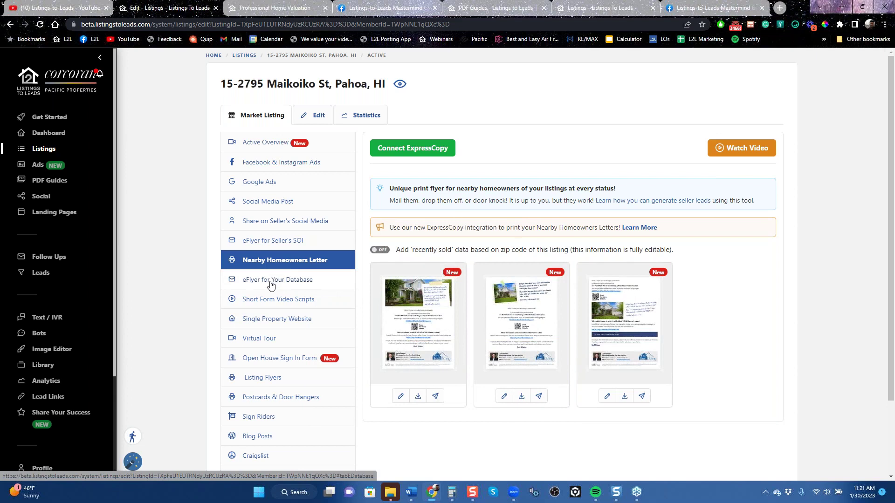
left_click(271, 285)
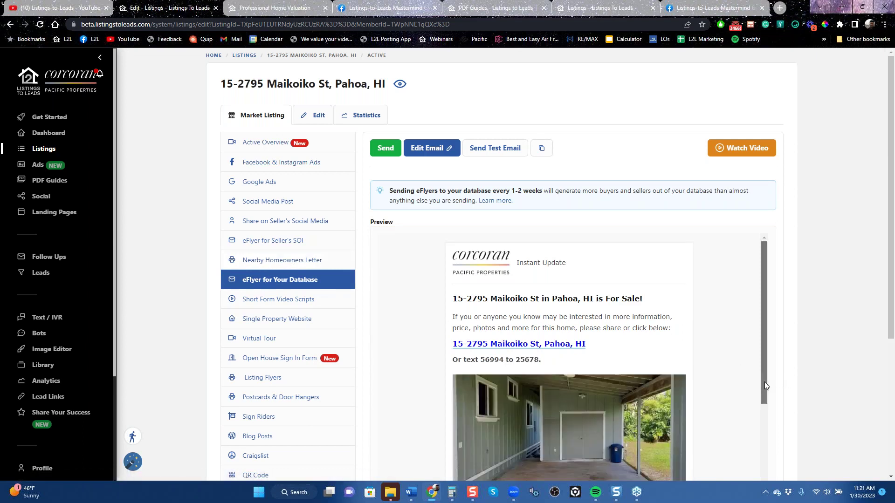
left_click_drag(765, 382, 741, 498)
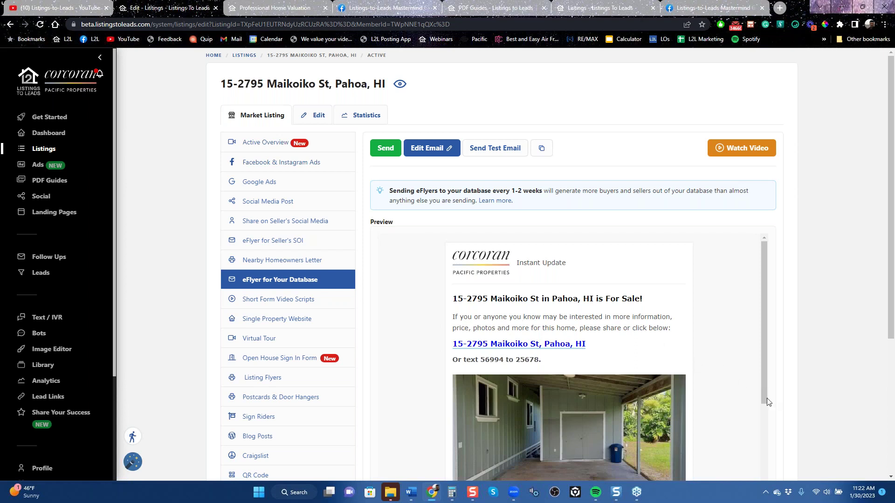
scroll(764, 389, "down", 1)
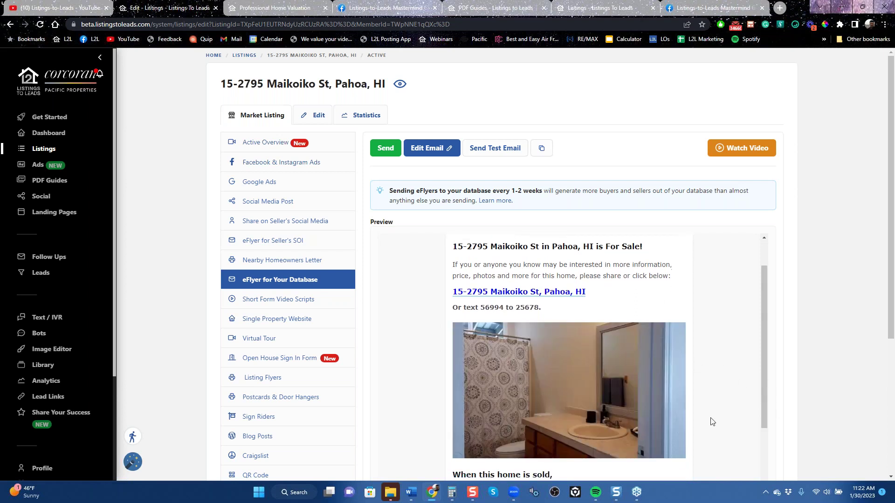
left_click(266, 358)
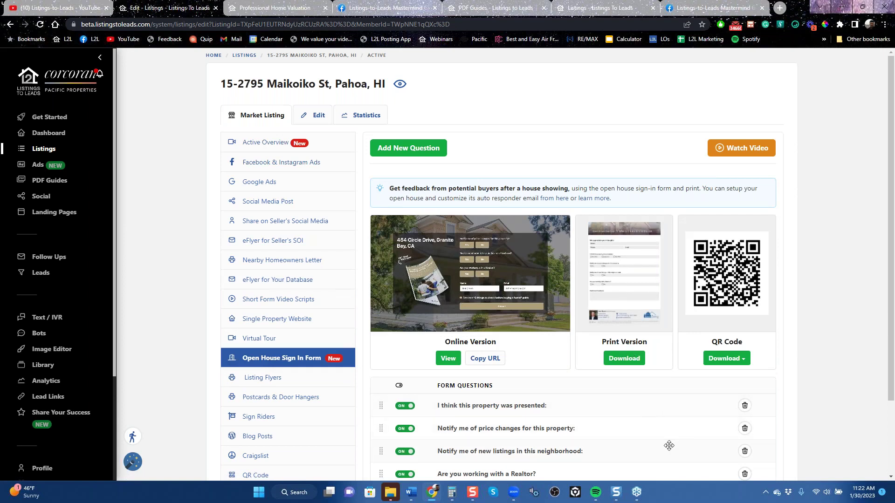
Step: From Postcards & Door Hangers, download the Jumbo Postcard's Back Side as a PDF
scroll(669, 446, "down", 3)
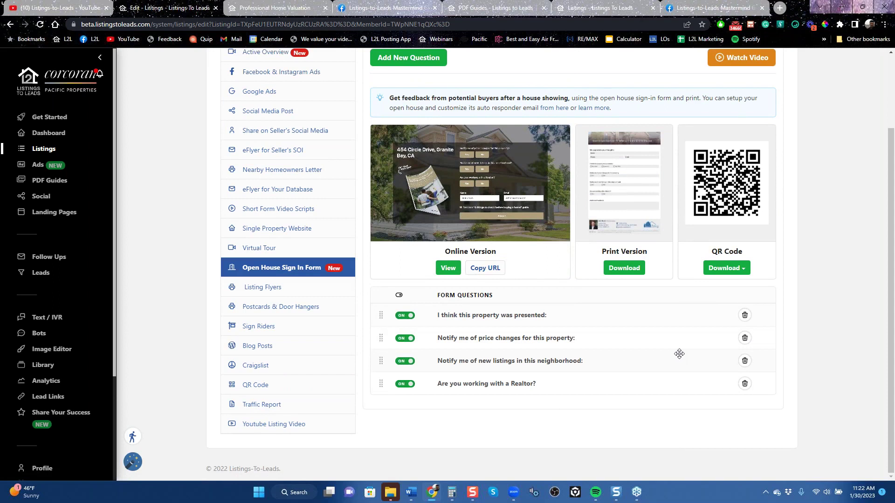
left_click(258, 311)
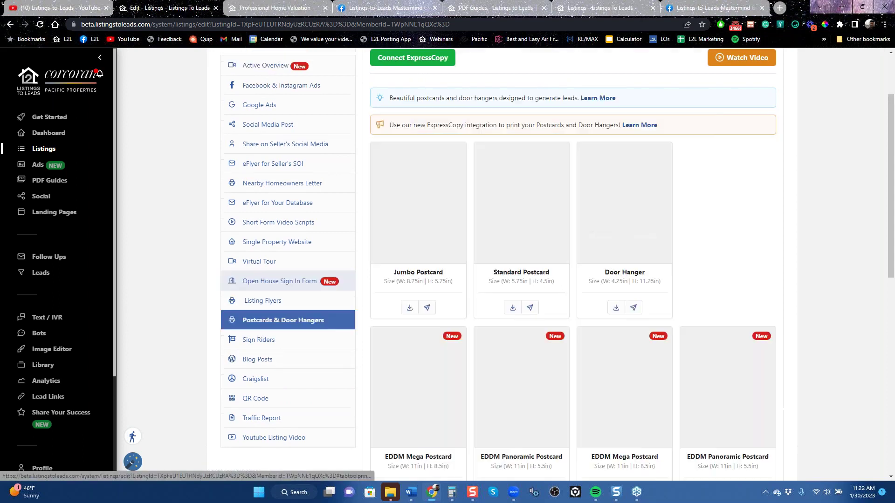
mouse_move(445, 177)
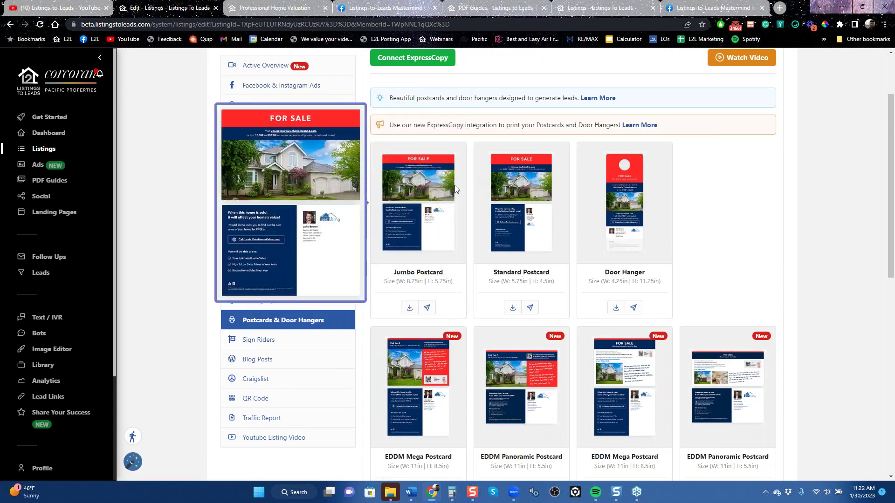
mouse_move(406, 330)
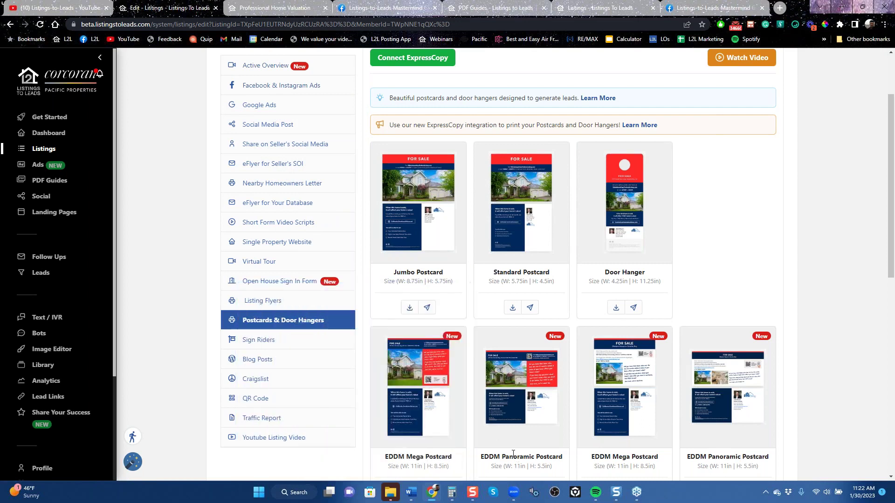
left_click(409, 309)
left_click(447, 282)
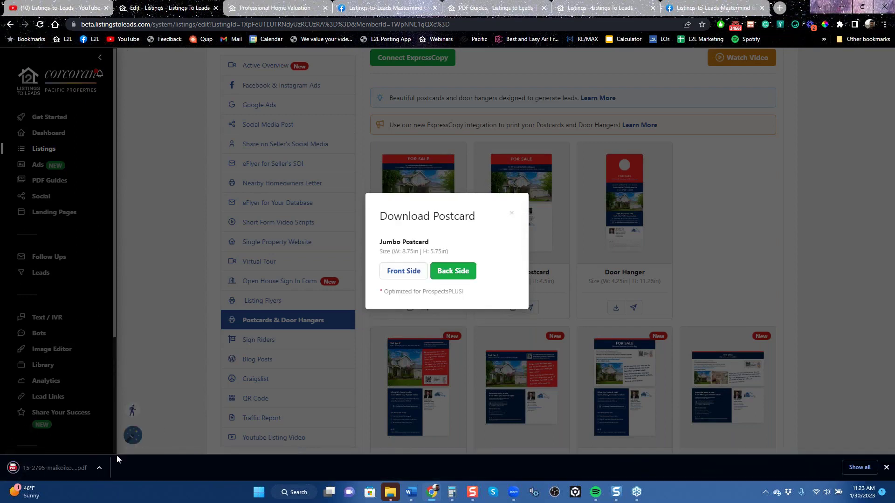
Step: View the back-side postcard PDF, then download the Jumbo Postcard's Front Side
left_click(57, 462)
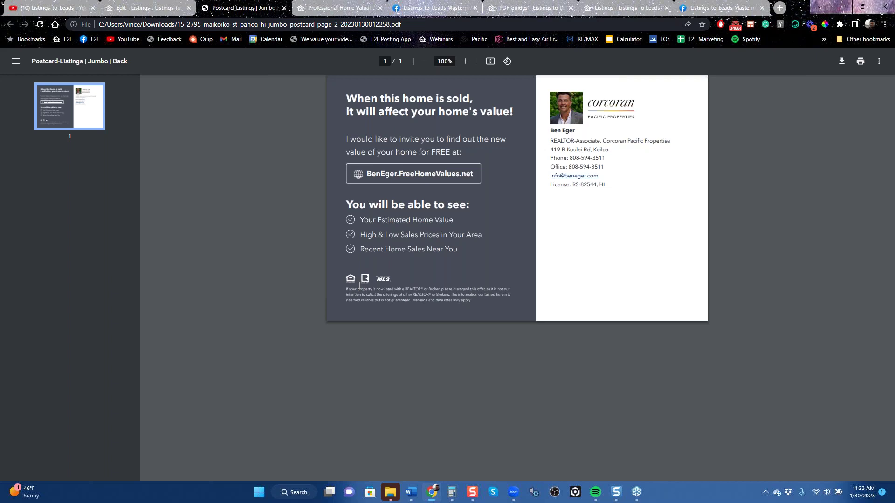
left_click(154, 8)
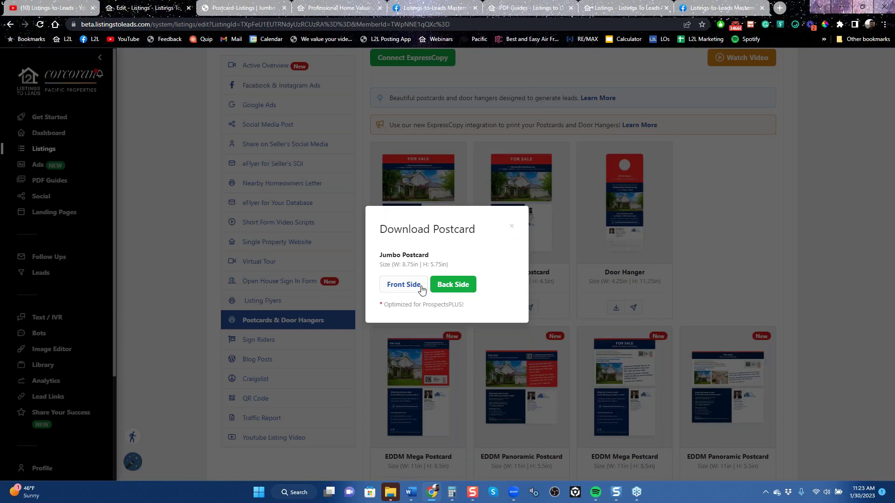
left_click(403, 284)
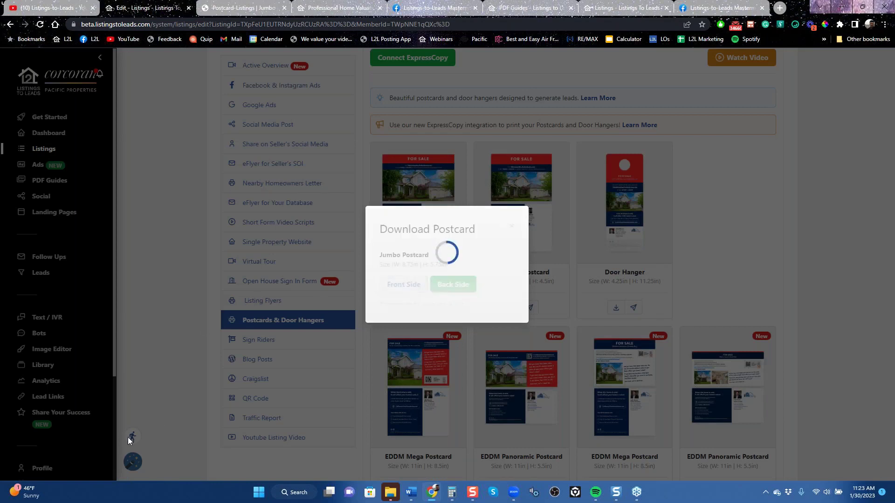
Step: View the front-side PDF, close the Download Postcard dialog and open Sign Riders
left_click(75, 465)
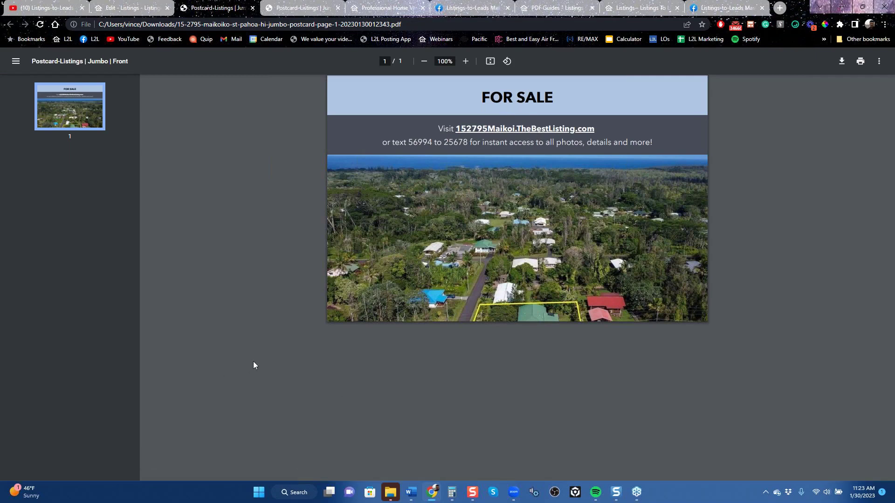
left_click(136, 9)
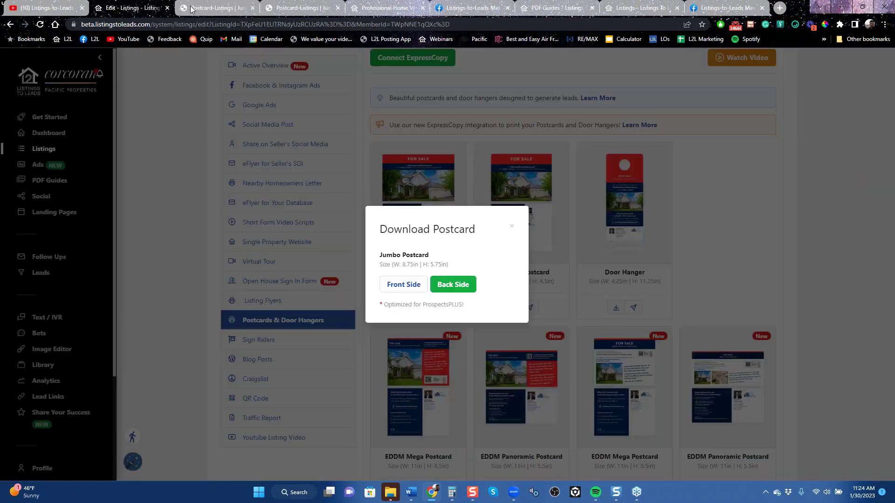
left_click(511, 226)
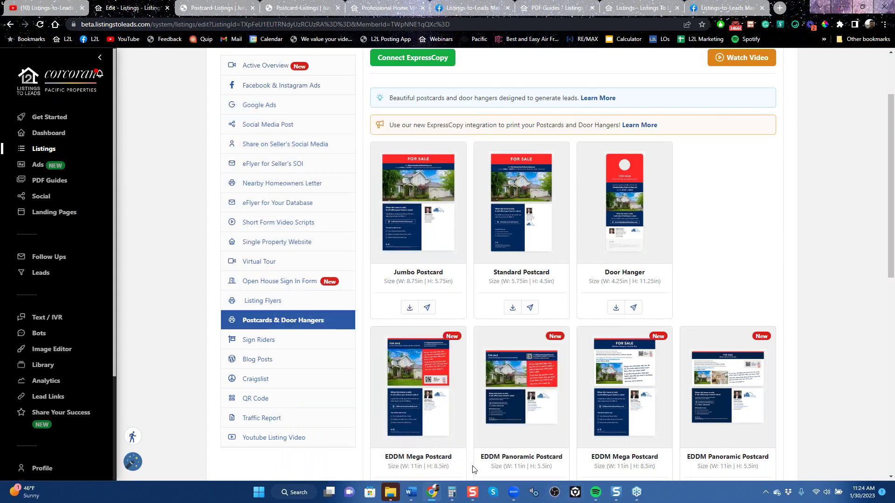
left_click(274, 349)
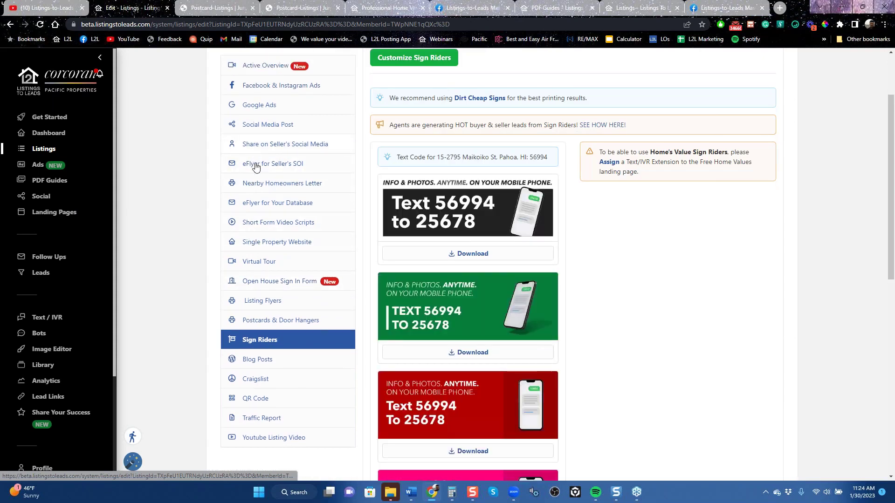
Step: Return to the Nearby Homeowners Letter page and scroll to its top
left_click(264, 189)
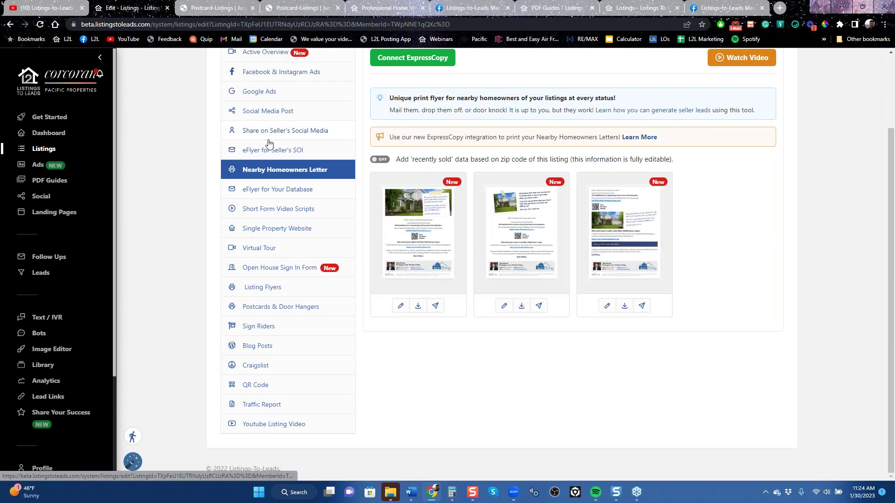
scroll(203, 161, "up", 2)
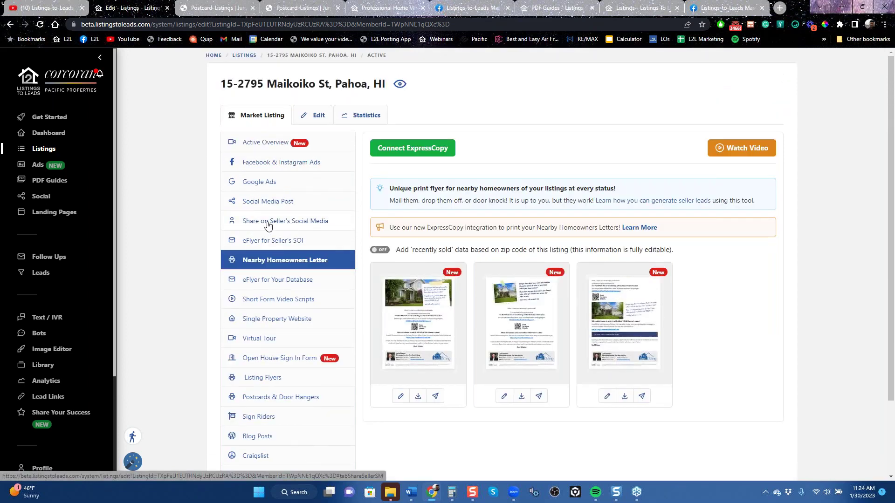
Step: Copy the Share on Seller's Social Media post text and link, then switch to Facebook
left_click(268, 225)
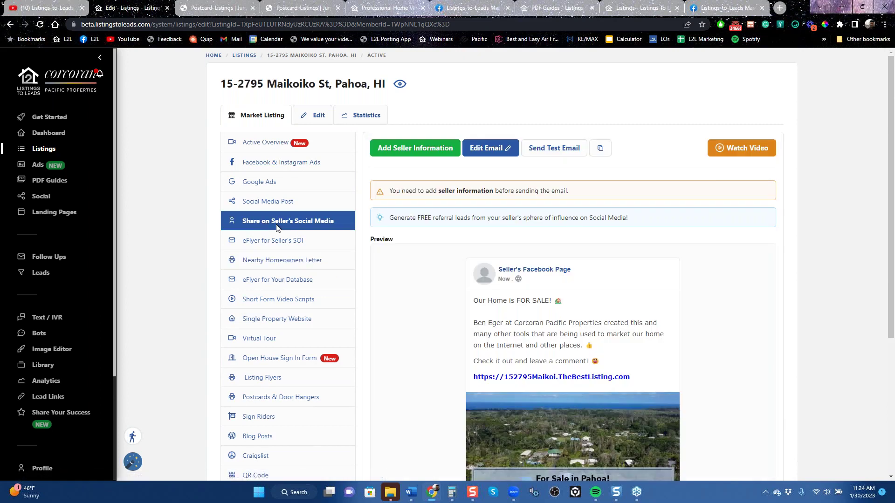
scroll(710, 377, "down", 4)
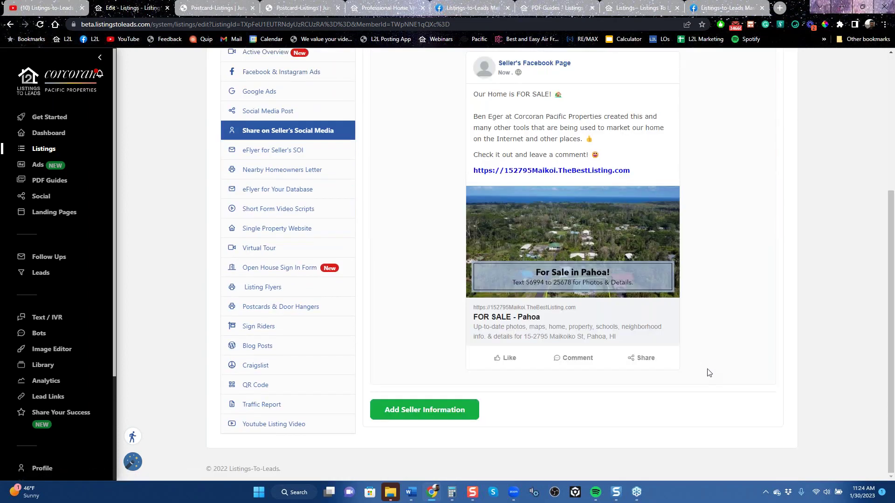
left_click_drag(661, 180, 458, 99)
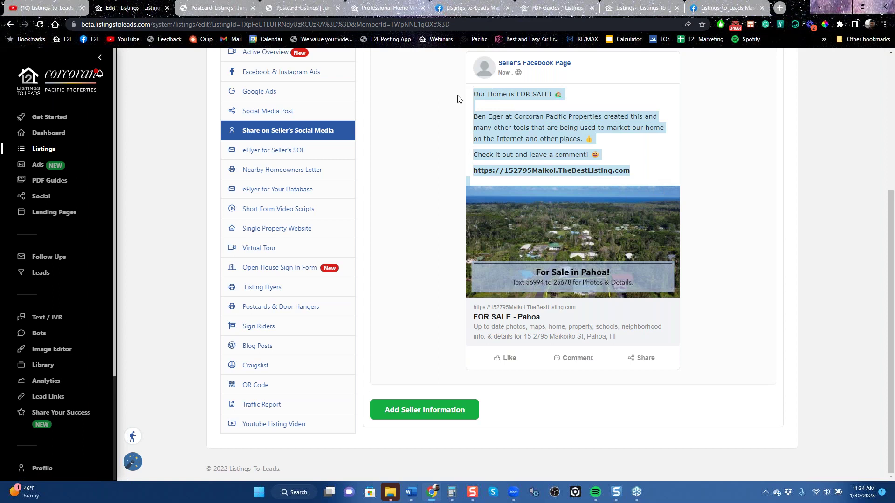
right_click(511, 128)
left_click(549, 136)
scroll(412, 179, "up", 5)
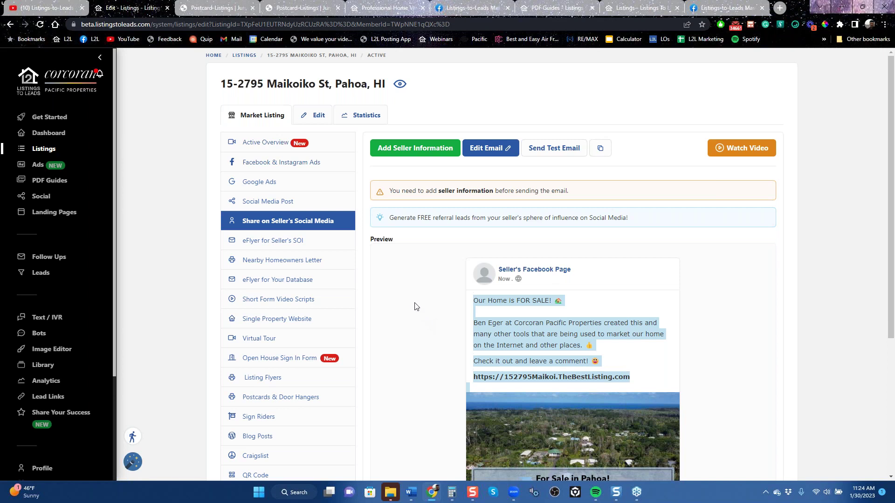
left_click(713, 8)
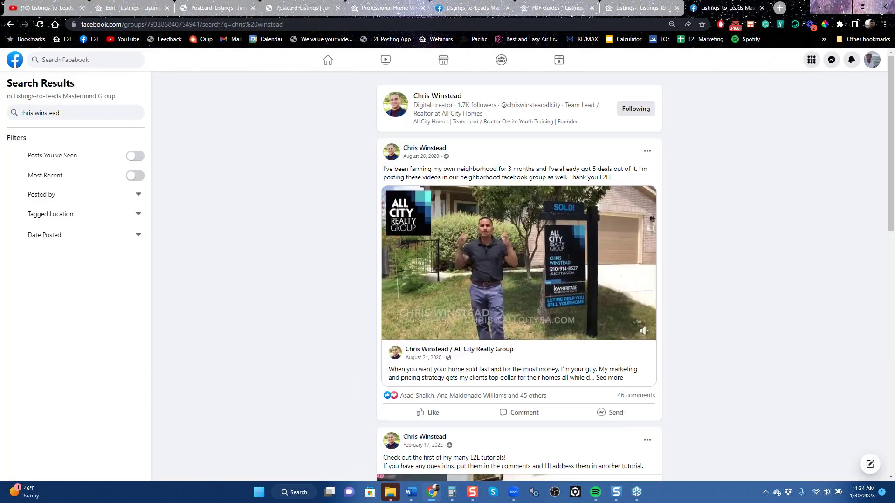
Step: From the home feed, post the pasted 'Our Home is FOR SALE!' text with the Pahoa link
left_click(328, 62)
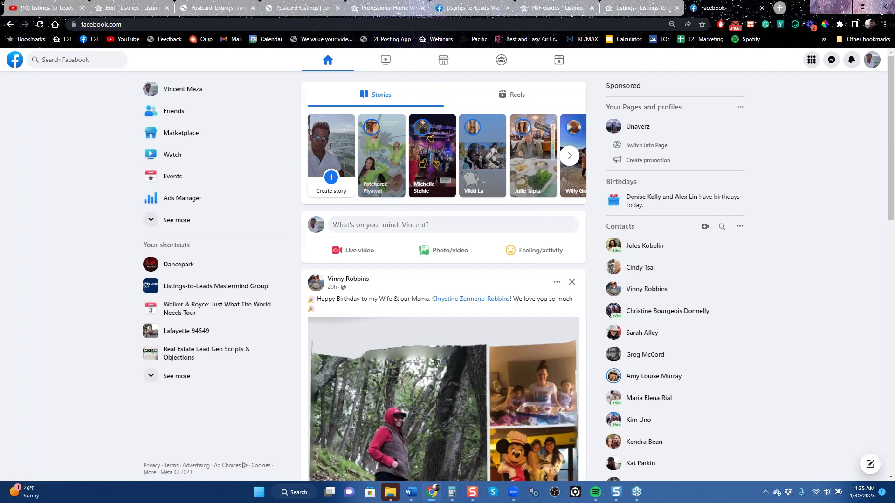
left_click(382, 225)
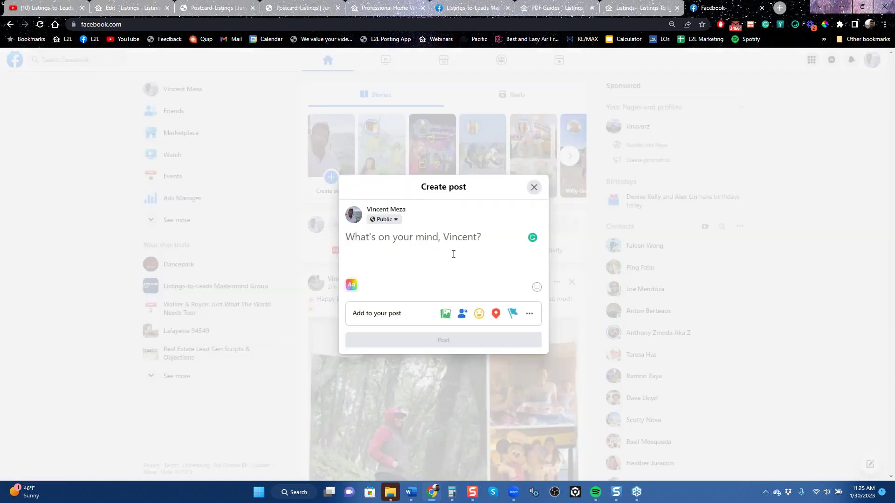
key("ctrl+v")
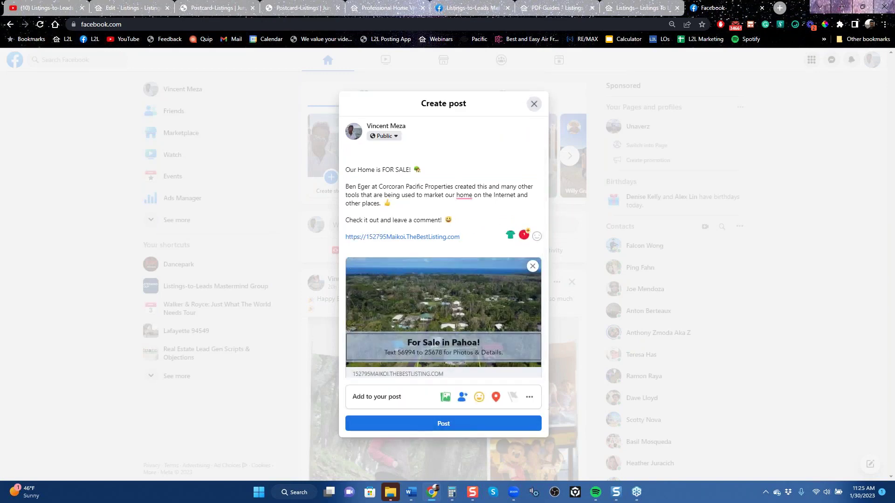
left_click(443, 424)
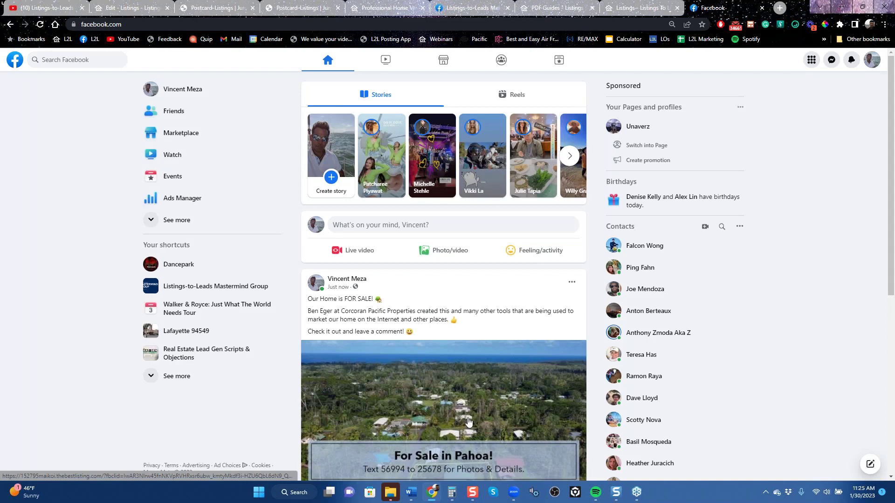
Step: Confirm the post's Pahoa link opens the listing page, close it, and switch to YouTube
scroll(484, 419, "down", 6)
scroll(512, 354, "up", 6)
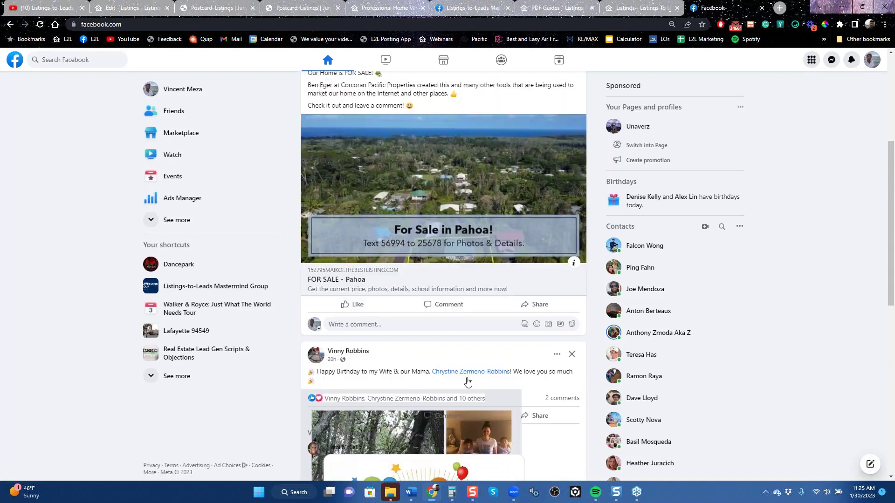
left_click_drag(307, 312, 555, 315)
scroll(510, 374, "down", 6)
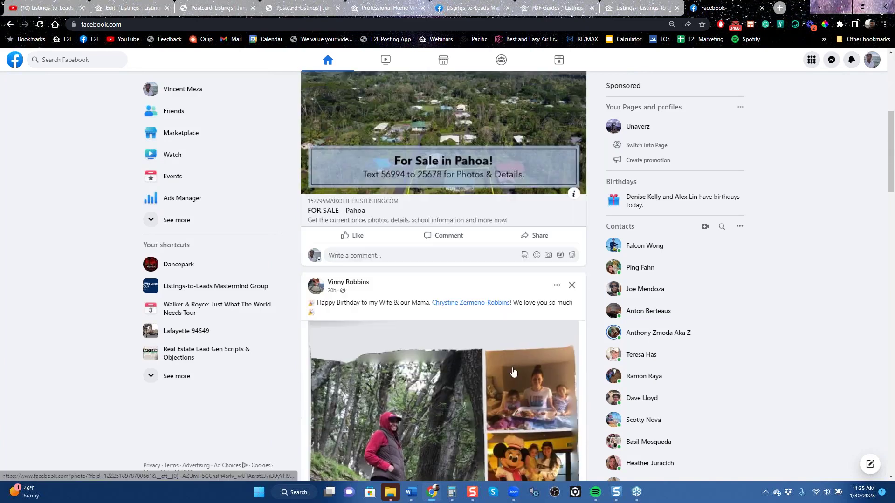
left_click(428, 159)
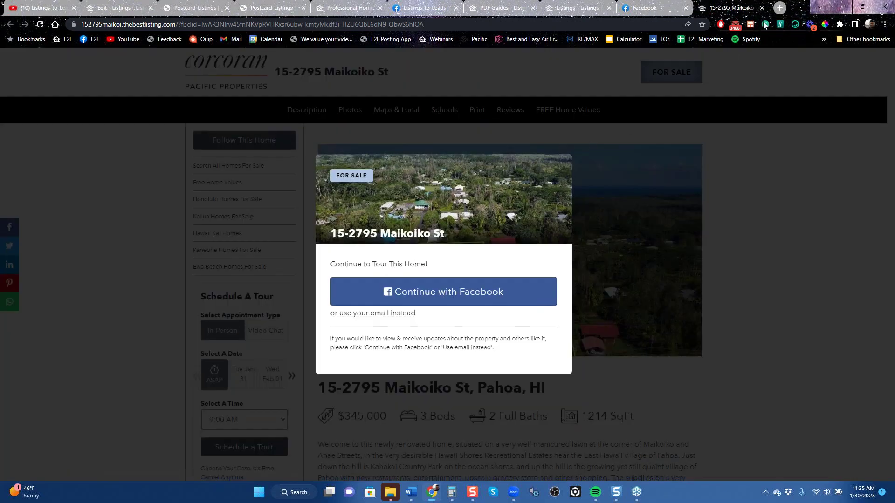
left_click(761, 7)
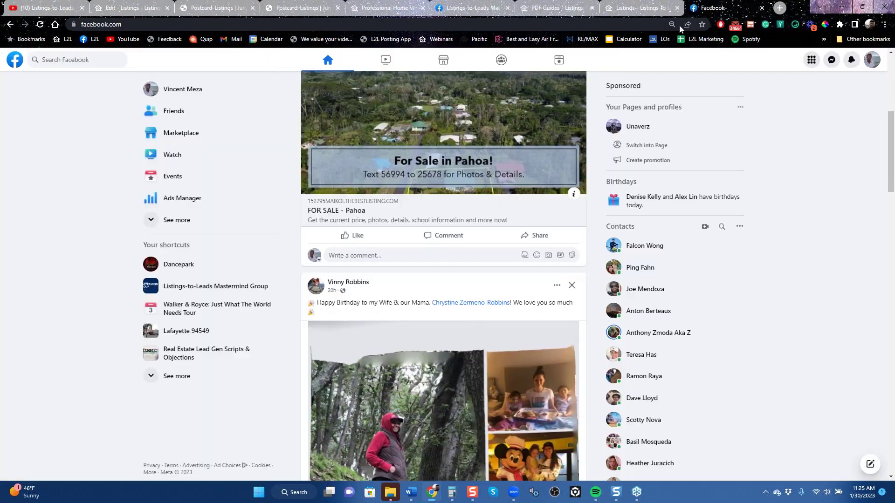
left_click(52, 10)
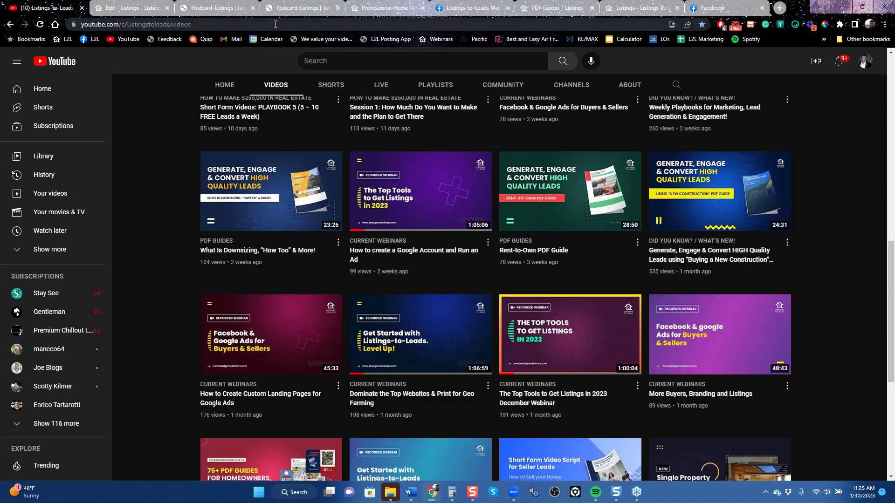
Step: Back on the Listings-to-Leads tab, sign out and bring up the Log In form
left_click(130, 8)
scroll(37, 402, "down", 3)
scroll(36, 402, "down", 5)
left_click(35, 462)
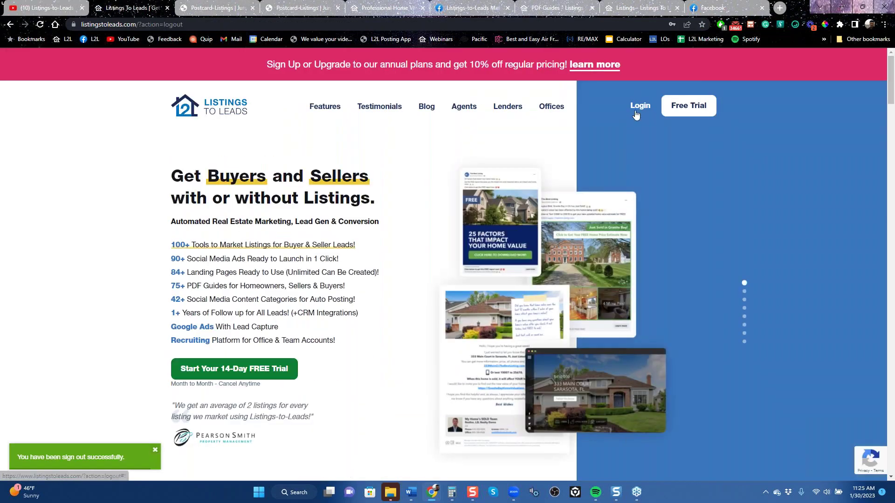
left_click(639, 105)
Step: Log into the saved Keller Williams account in Listings-to-Leads
left_click(413, 216)
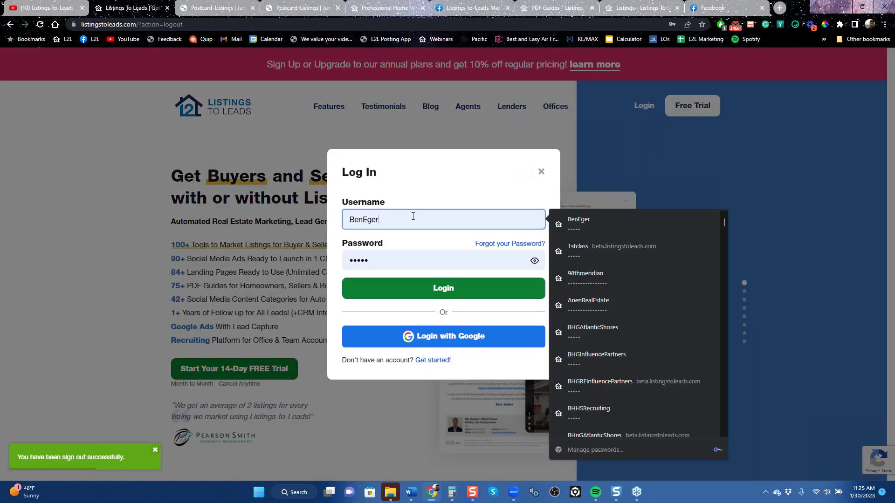
key("BackSpace")
key("BackSpace")
key("BackSpace")
key("BackSpace")
key("BackSpace")
key("BackSpace")
key("BackSpace")
type("kw")
key("Down")
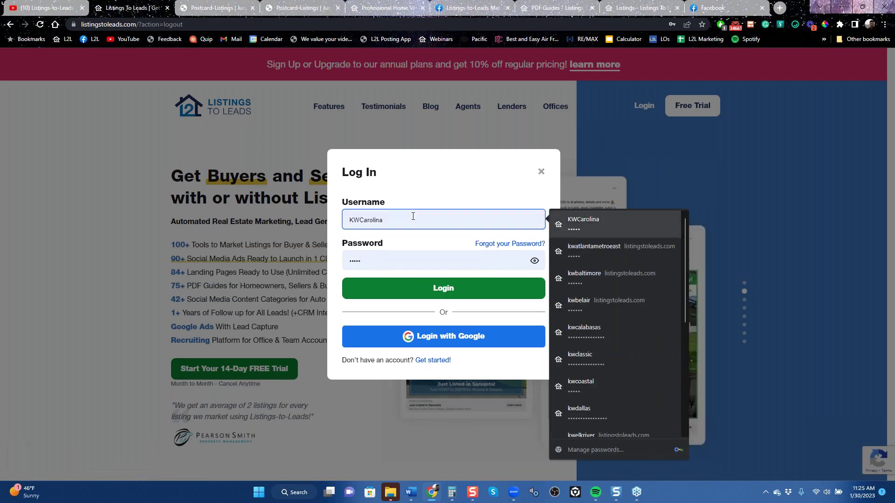
key("Return")
left_click(452, 298)
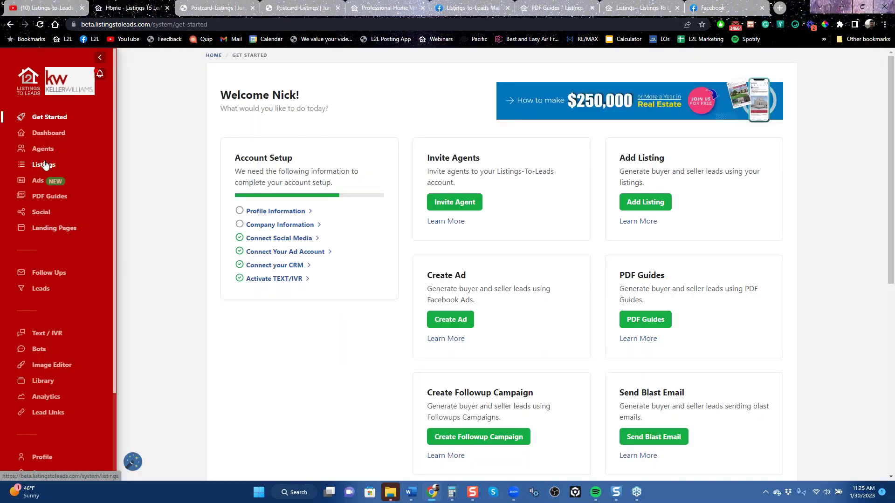
Step: Copy the Greensboro listing's Share on Seller's Social Media post text
left_click(43, 170)
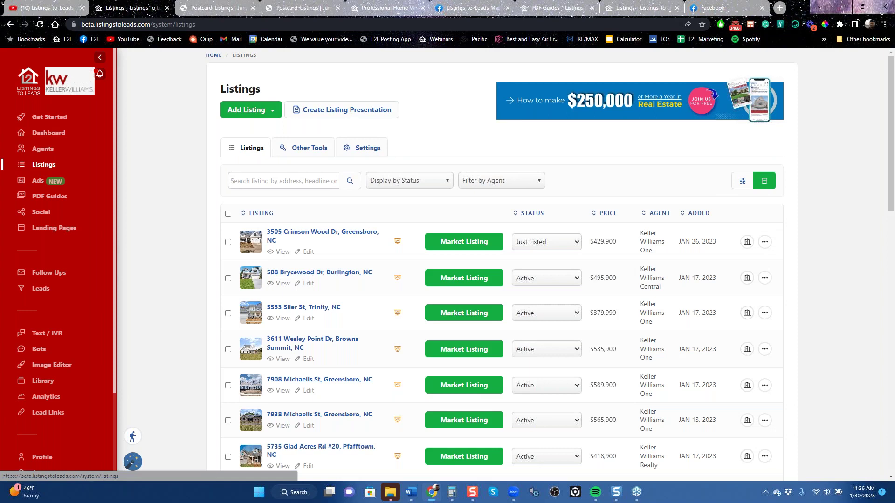
scroll(372, 312, "down", 6)
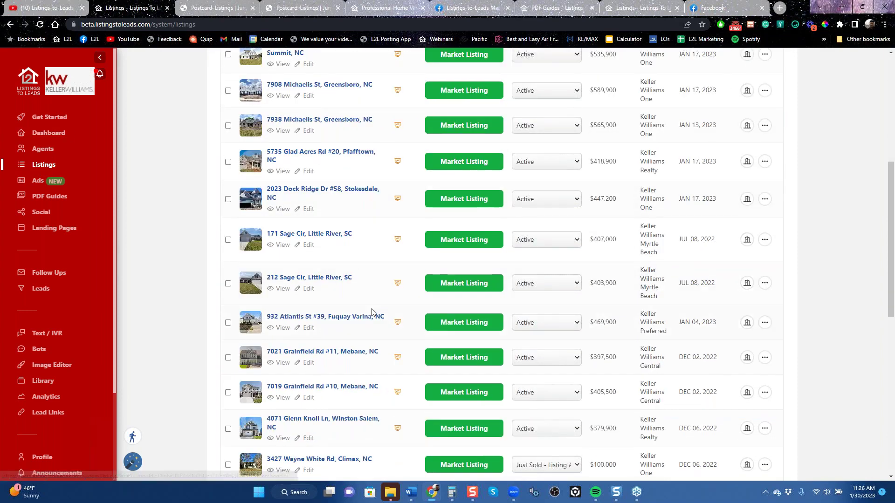
scroll(371, 312, "down", 6)
left_click(468, 274)
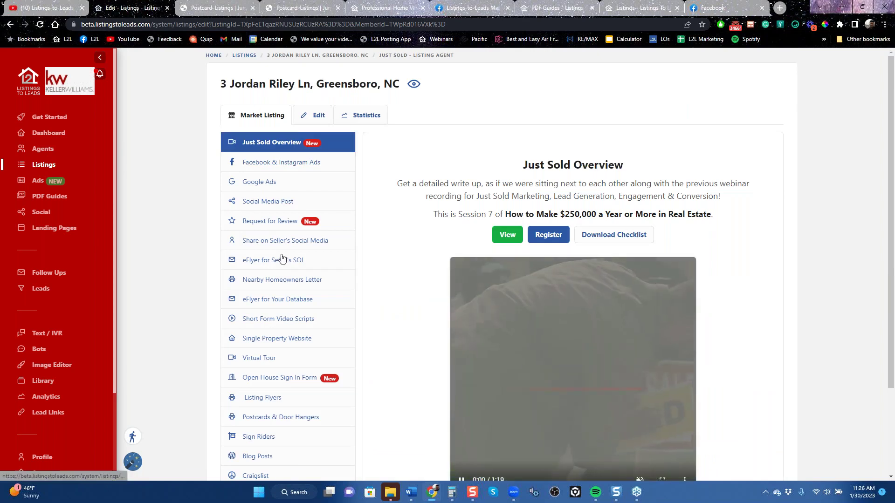
left_click(282, 240)
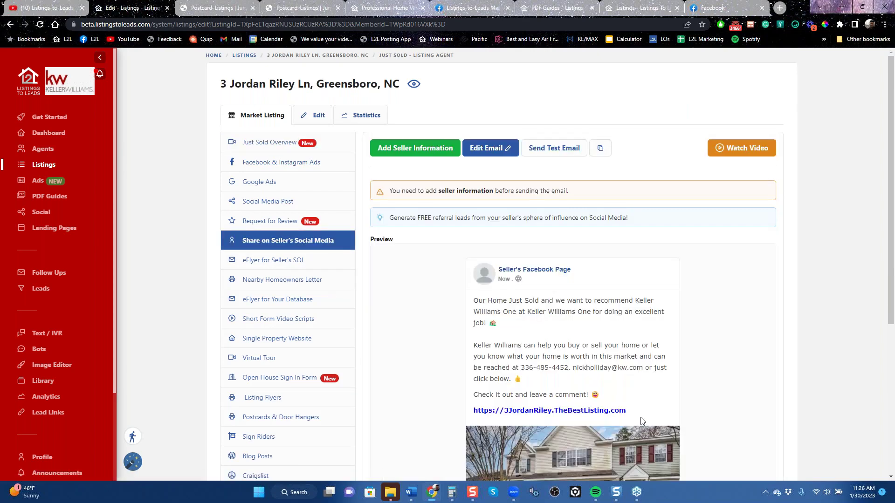
left_click_drag(627, 411, 475, 301)
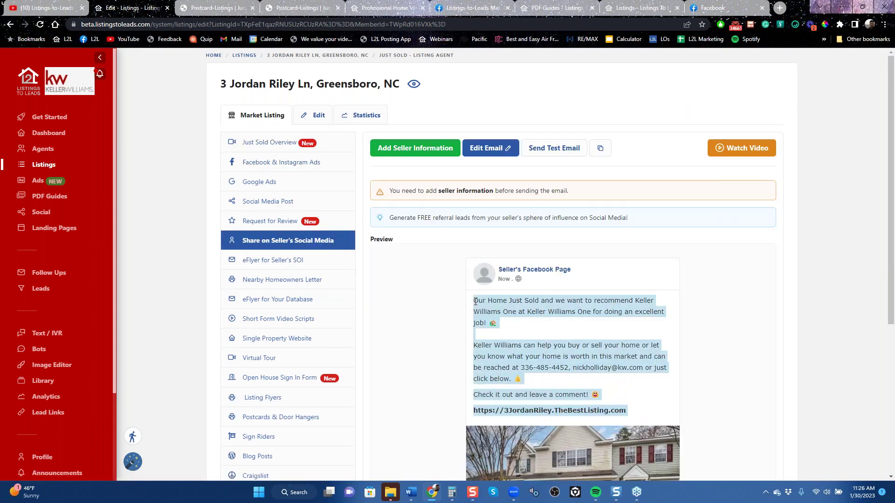
right_click(485, 303)
left_click(504, 311)
Step: Paste the copied 'Our Home Just Sold' Greensboro text and link into a new Facebook post and publish it
left_click(734, 9)
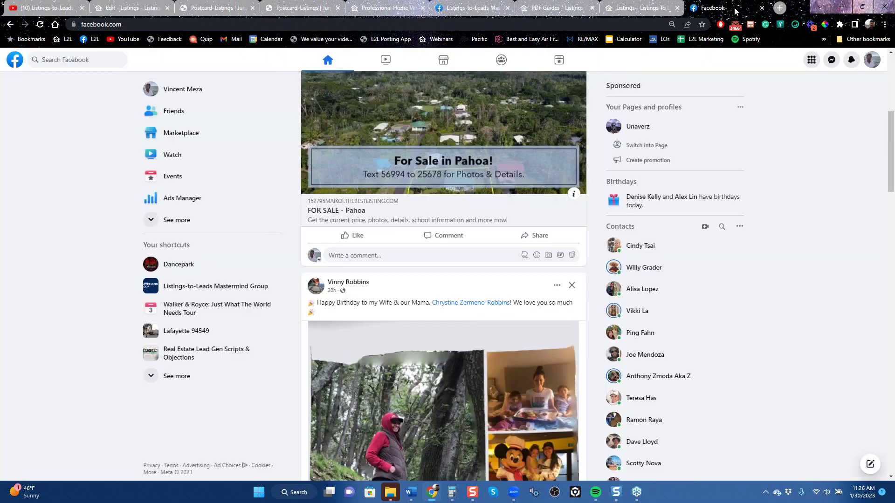
scroll(443, 233, "up", 6)
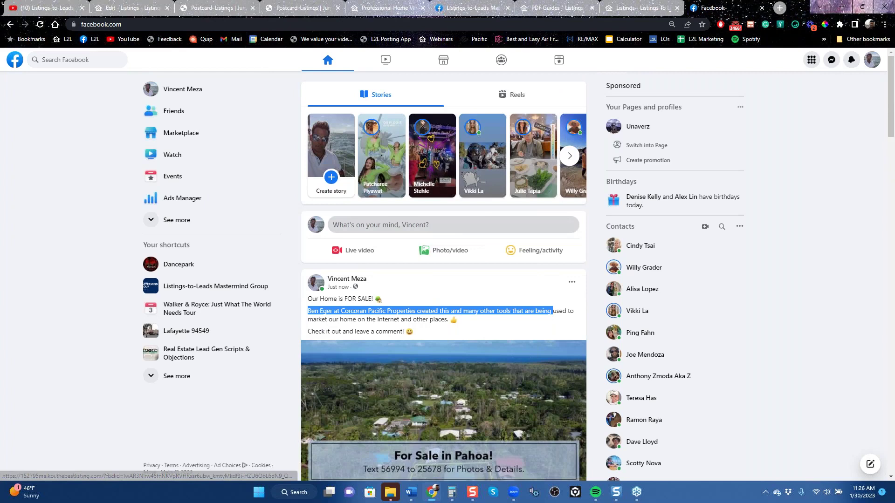
left_click(416, 228)
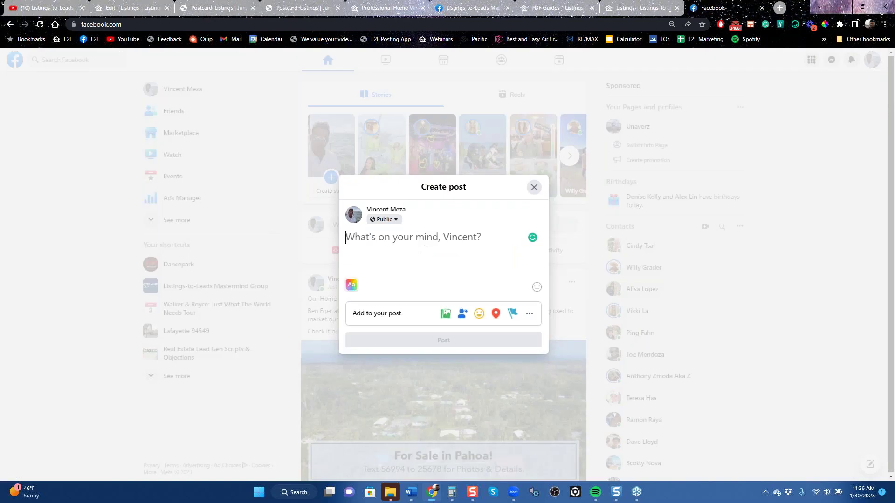
key("ctrl+v")
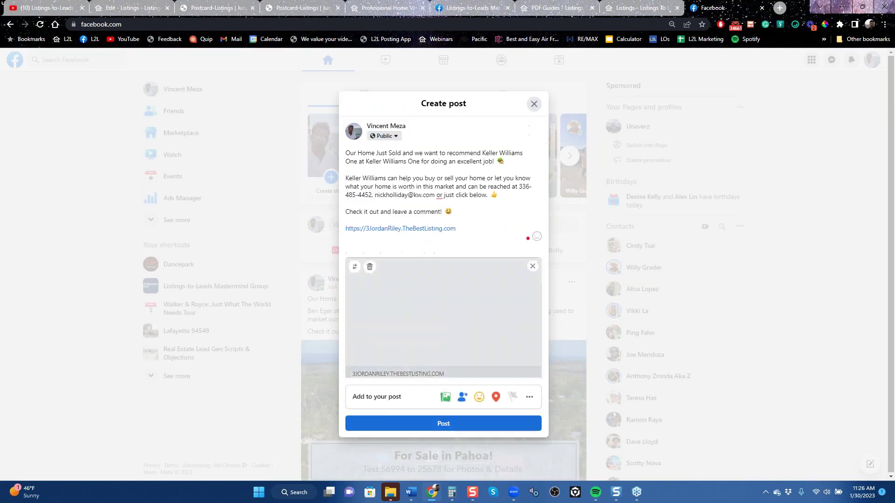
left_click(448, 425)
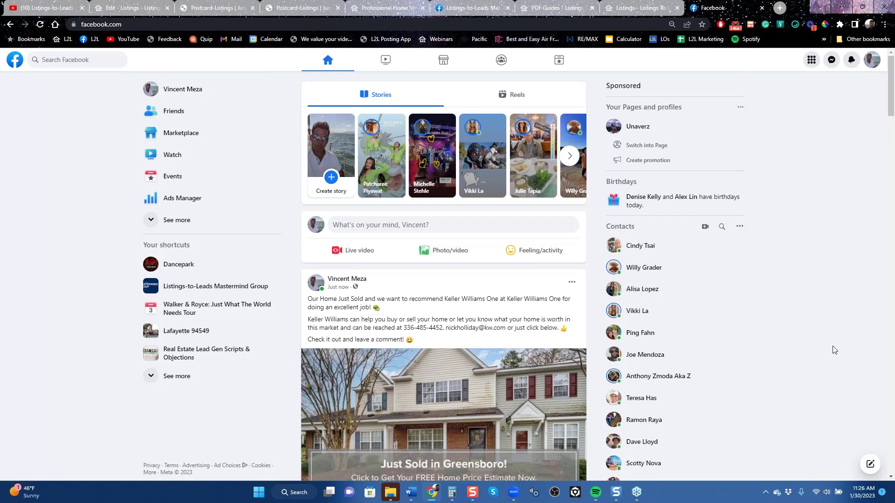
Step: Open the just-sold listing page from the Greensboro post's image, then close it
left_click(890, 478)
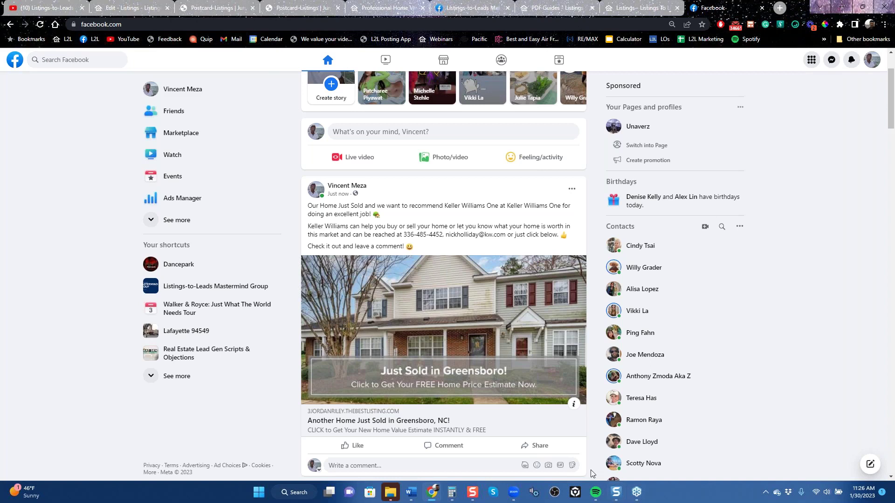
left_click(444, 328)
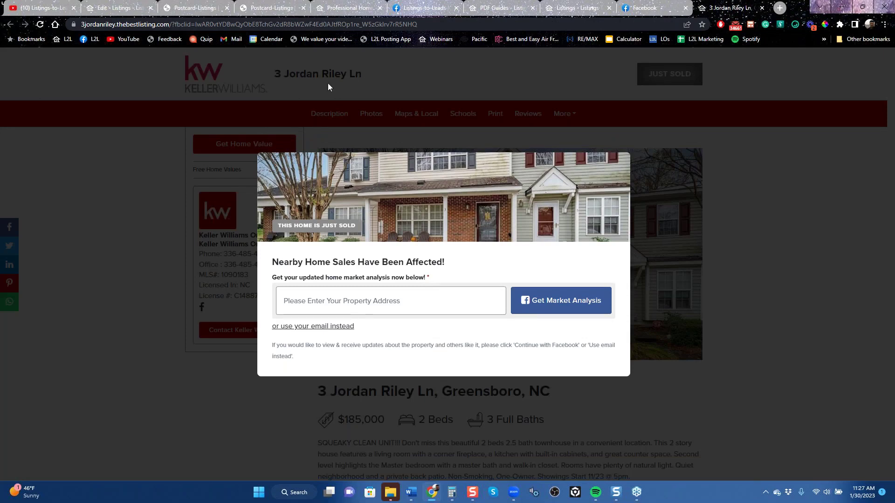
left_click(761, 8)
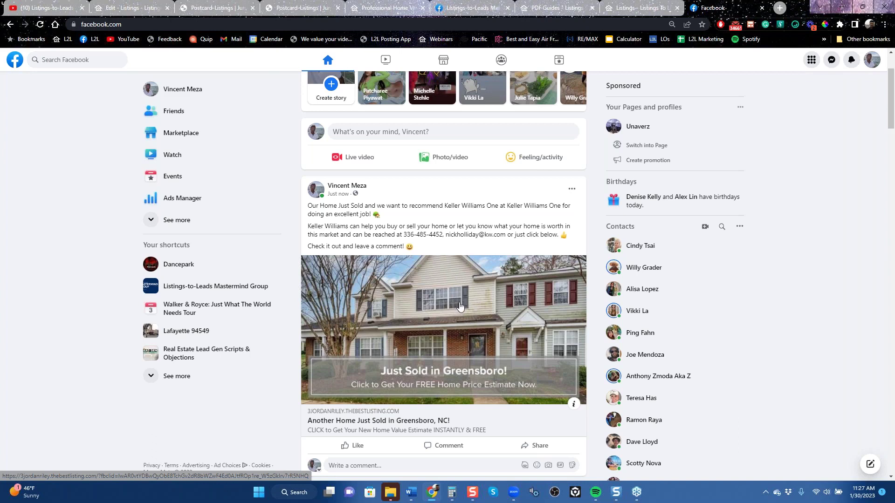
Step: Return to the Greensboro listing's seller-share page in Listings-to-Leads
scroll(460, 315, "up", 2)
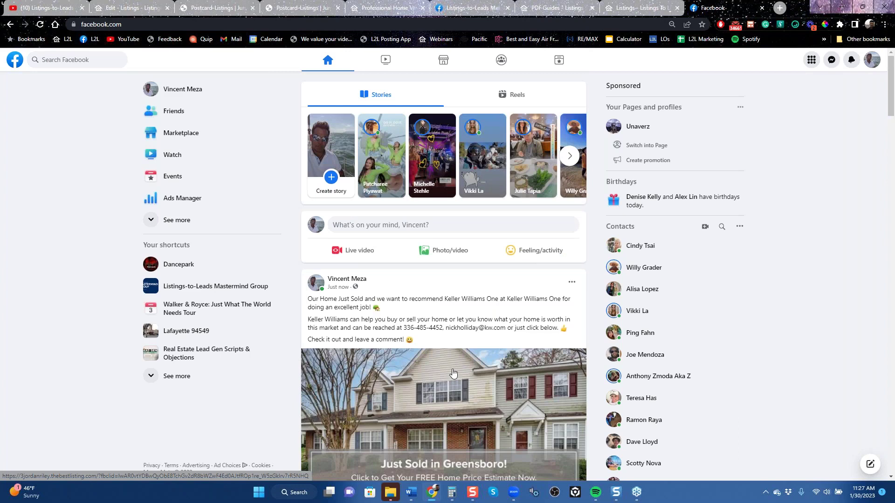
scroll(452, 373, "down", 6)
scroll(452, 372, "up", 1)
scroll(404, 276, "up", 5)
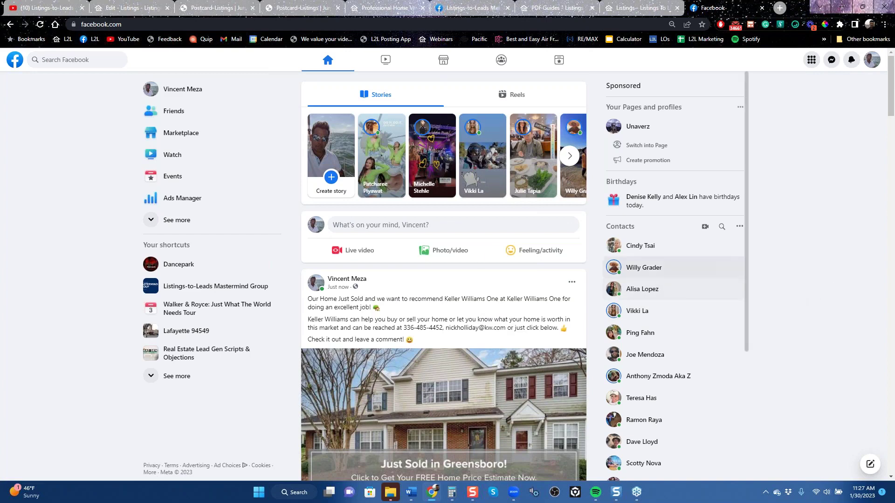
left_click(138, 8)
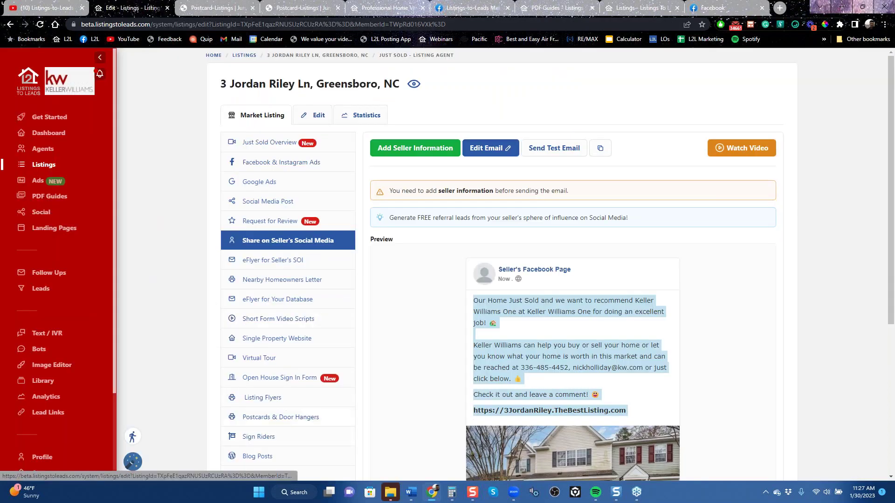
Step: Show the Greensboro listing's Postcards & Door Hangers, including Just Sold EDDM and One Sided QR-code postcards
left_click(280, 418)
scroll(677, 400, "down", 6)
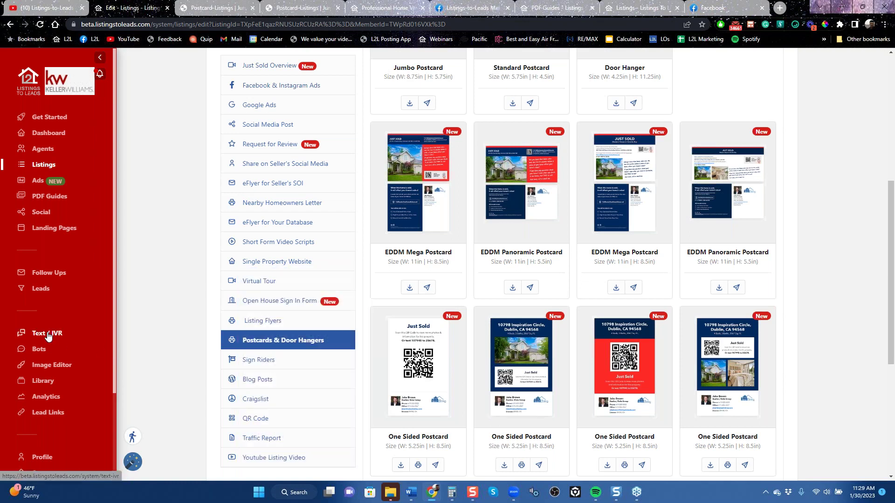
mouse_move(426, 378)
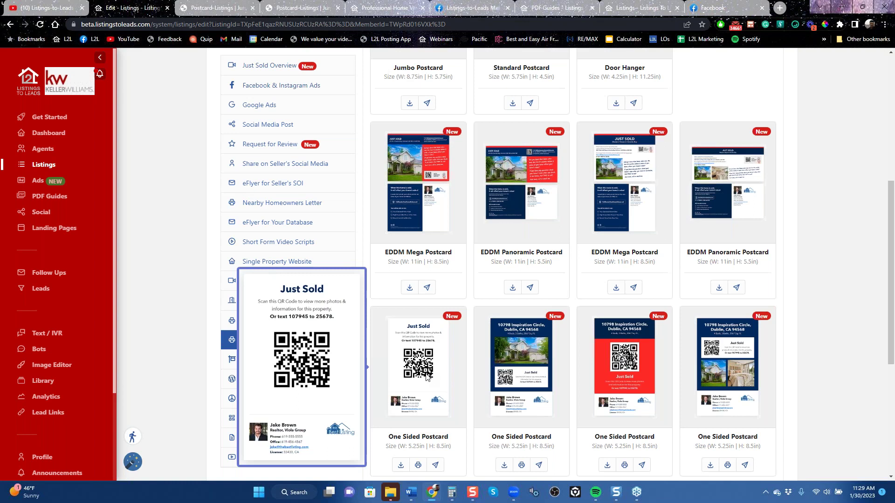
scroll(214, 235, "up", 6)
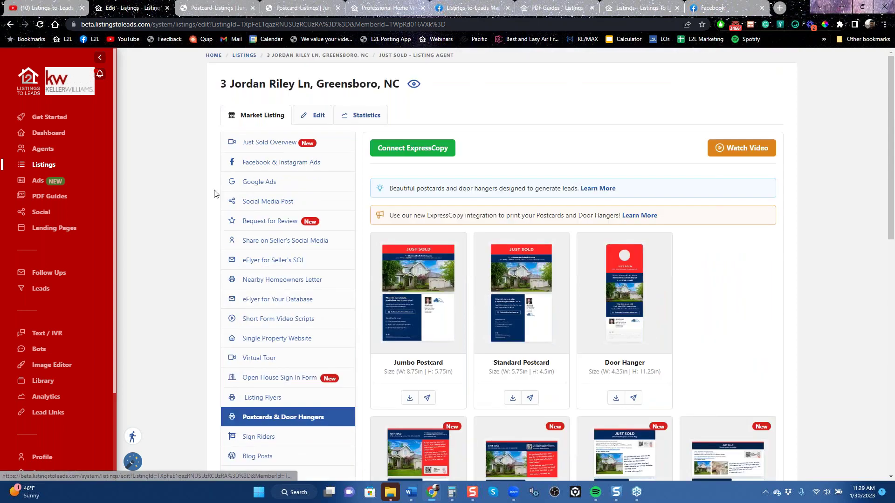
left_click(367, 115)
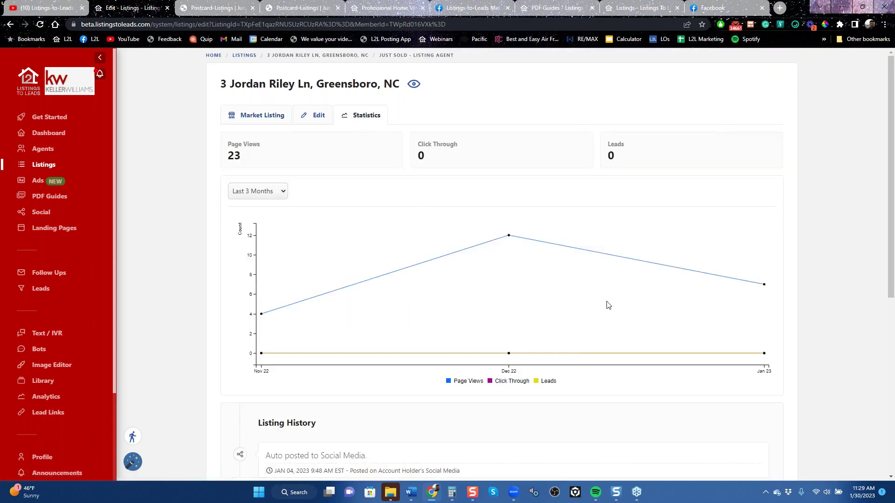
scroll(552, 315, "down", 5)
scroll(564, 339, "up", 5)
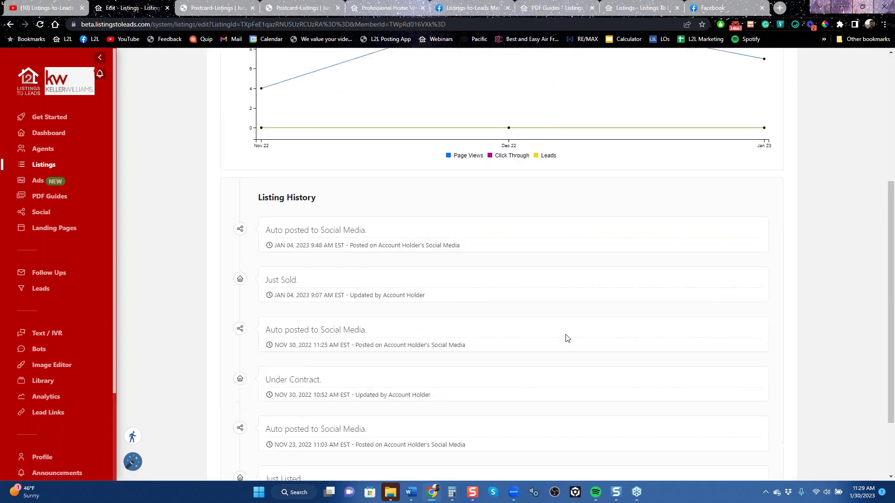
Step: Review the weekly Traffic Report: 3 social posts, 0 ads, 1 email sent
left_click(263, 119)
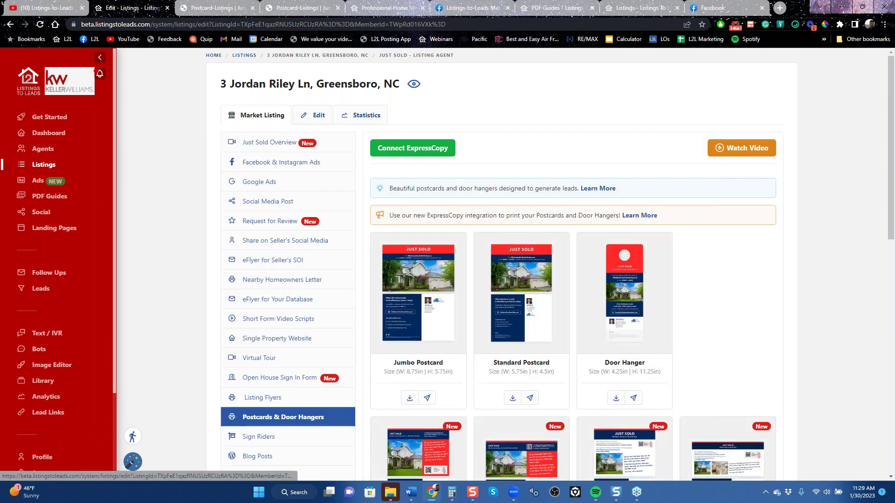
scroll(284, 209, "down", 8)
scroll(290, 273, "down", 2)
left_click(269, 408)
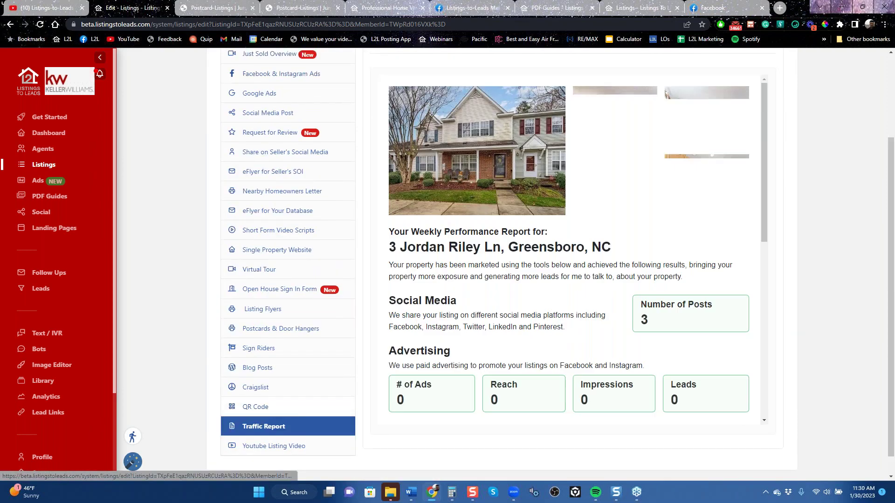
scroll(718, 425, "down", 6)
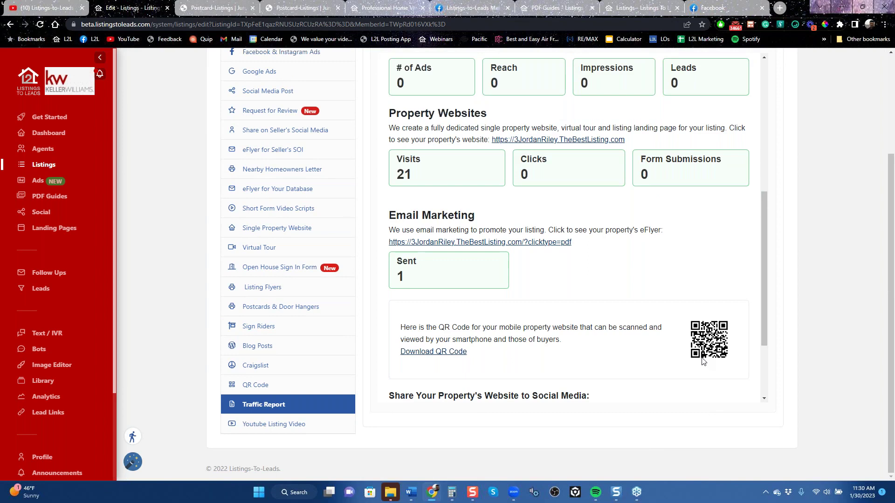
scroll(659, 326, "up", 6)
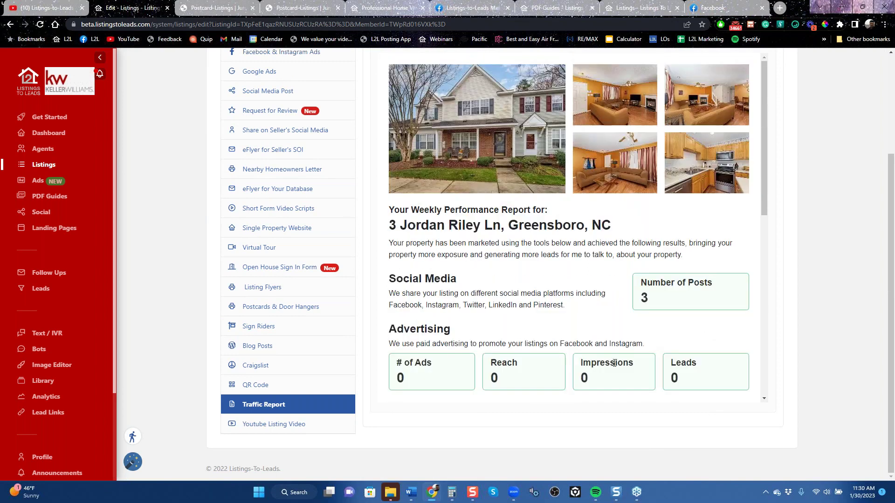
scroll(606, 365, "down", 5)
scroll(608, 368, "up", 5)
scroll(600, 342, "down", 10)
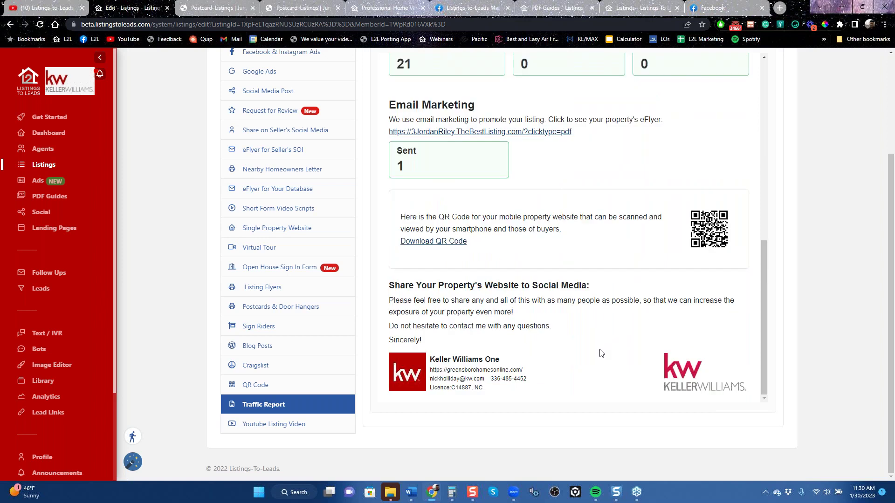
scroll(601, 350, "up", 15)
scroll(601, 353, "up", 1)
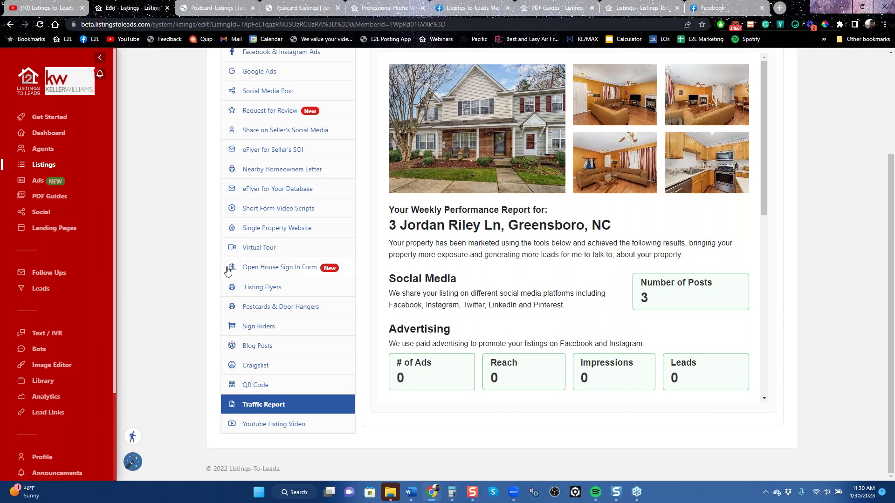
scroll(228, 268, "up", 3)
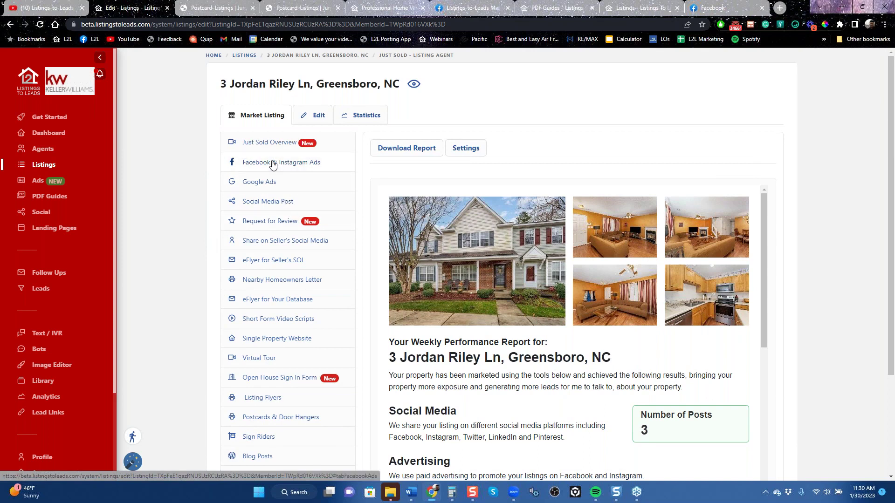
Step: Preview the Nearby Homeowners Letter, eFlyer for Your Database and seller social media post
left_click(281, 279)
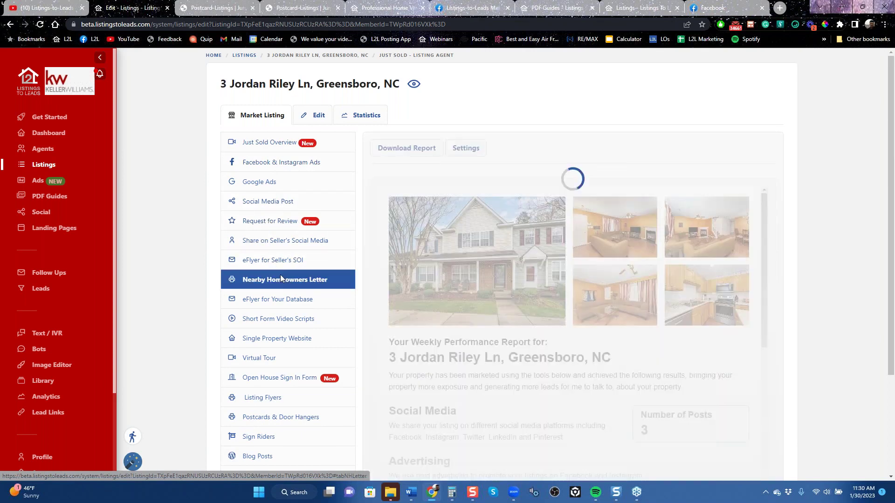
left_click(276, 301)
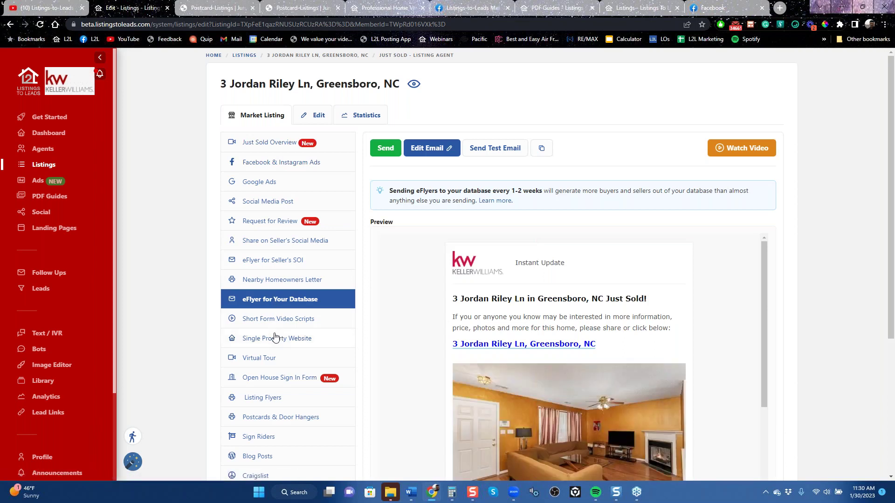
left_click(280, 241)
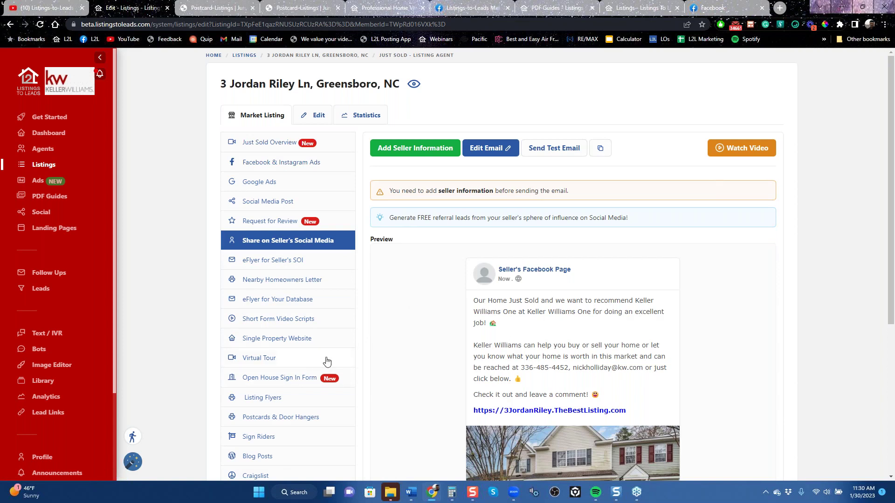
scroll(296, 350, "down", 5)
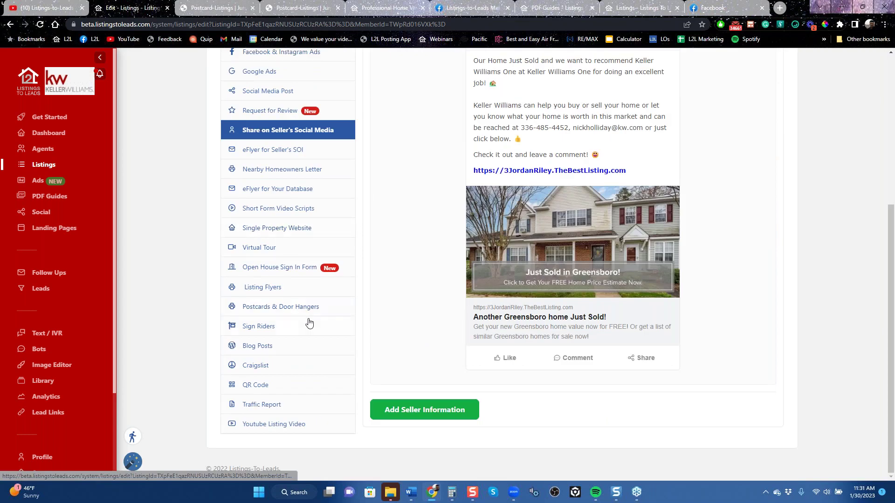
Step: Browse the postcards, revisit the homeowner letters, then check Landing Pages and the Listings page
left_click(284, 310)
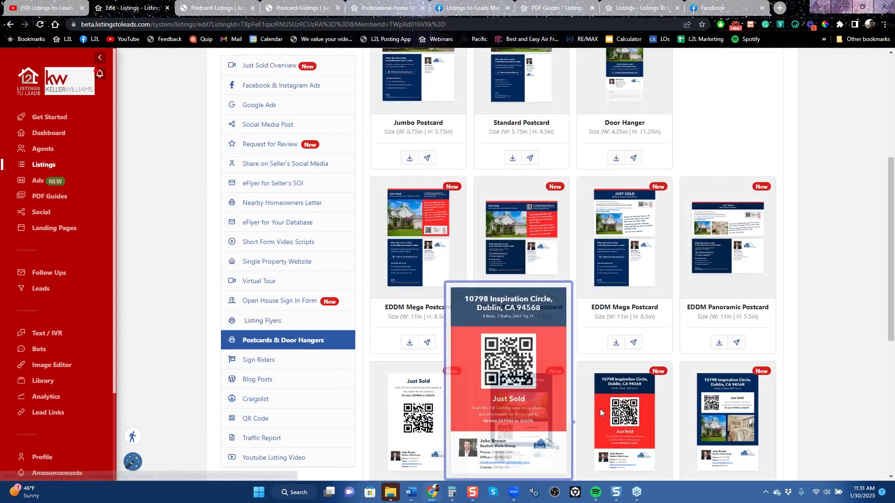
scroll(568, 390, "down", 6)
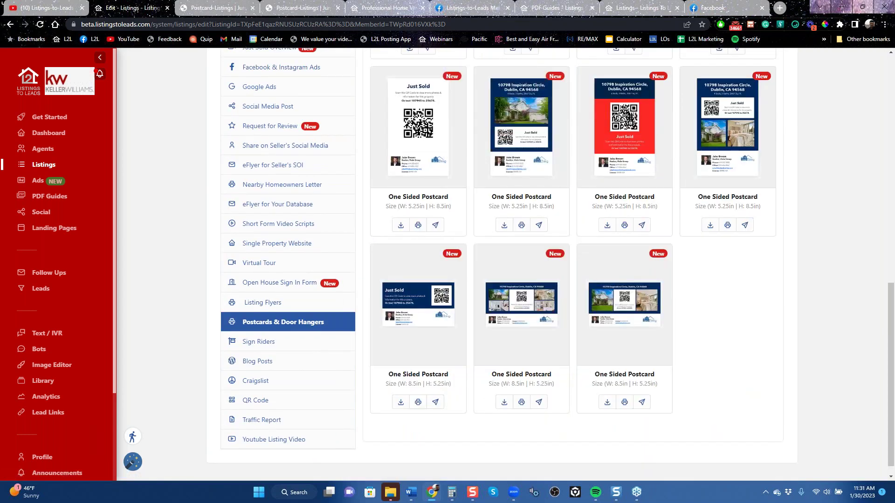
scroll(434, 298, "up", 6)
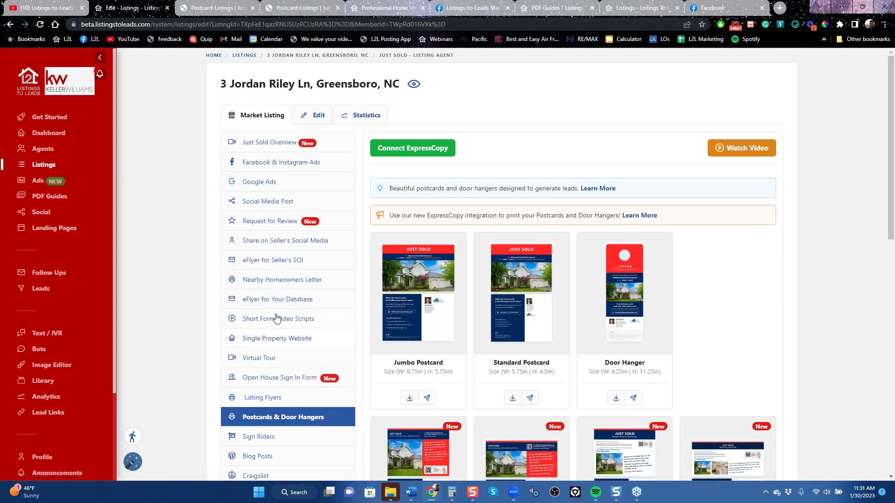
left_click(279, 286)
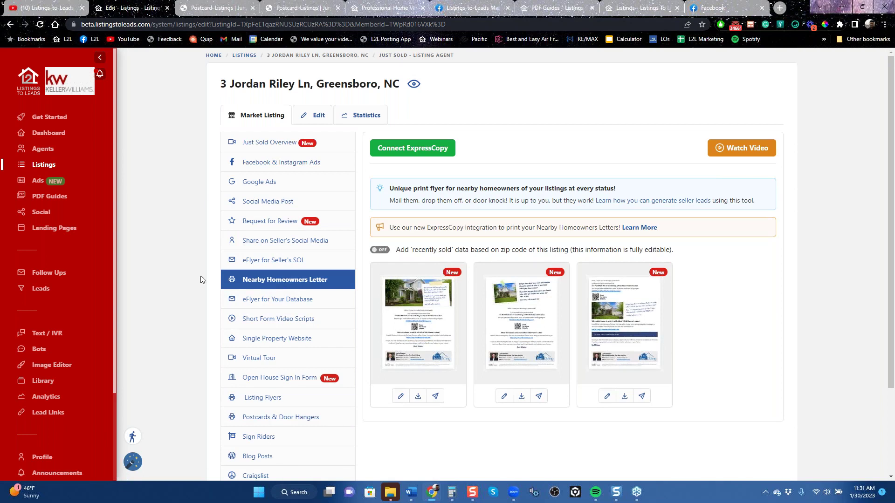
left_click(46, 228)
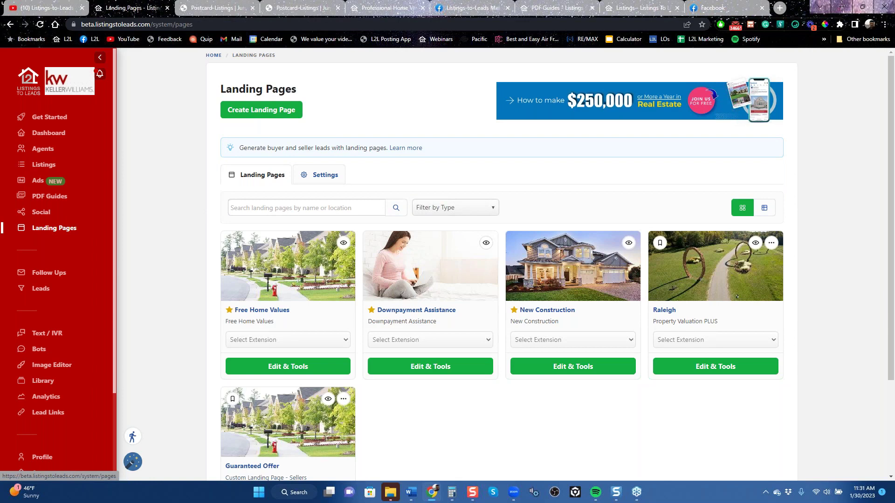
left_click(42, 164)
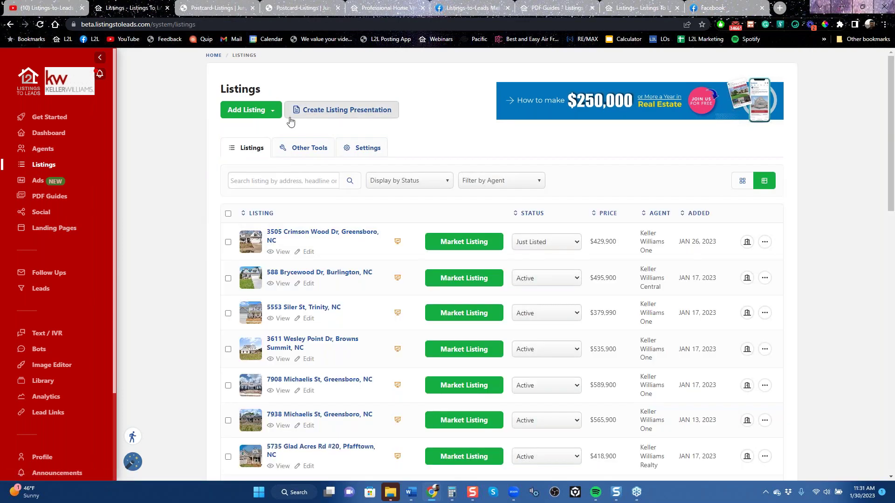
left_click(47, 7)
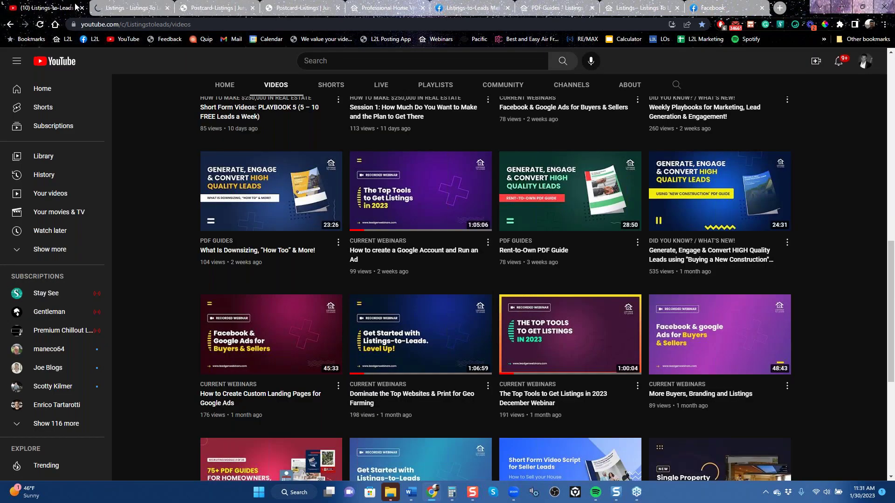
scroll(315, 360, "up", 10)
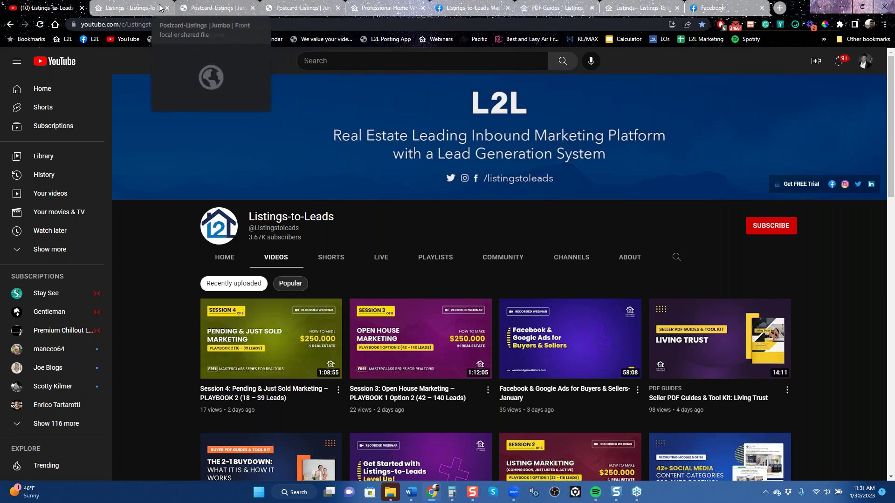
left_click(112, 8)
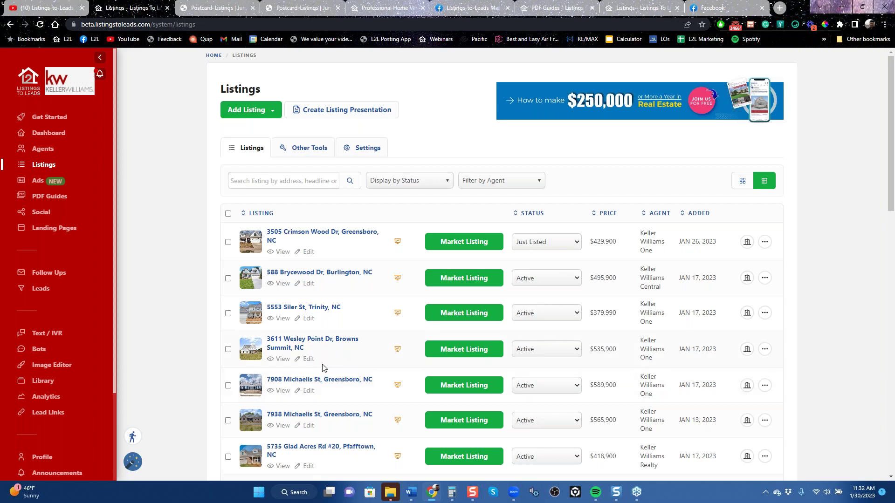
scroll(325, 368, "down", 5)
scroll(295, 365, "down", 8)
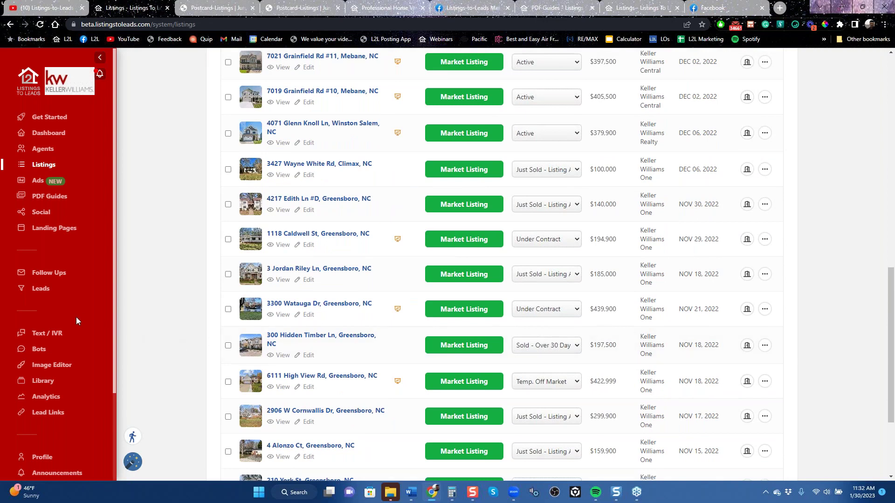
scroll(85, 317, "down", 2)
scroll(60, 360, "down", 3)
Step: Sign out, log in with another saved agent login, and view its 8 listed properties
left_click(28, 464)
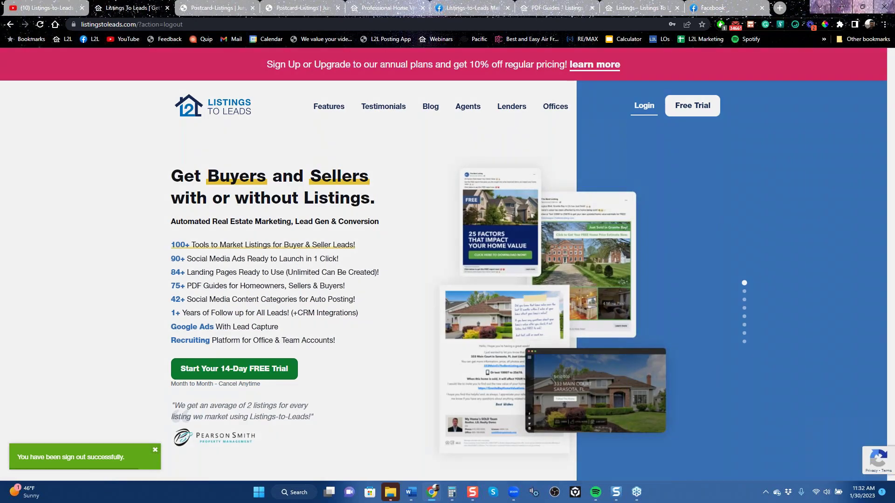
left_click(644, 105)
left_click(412, 222)
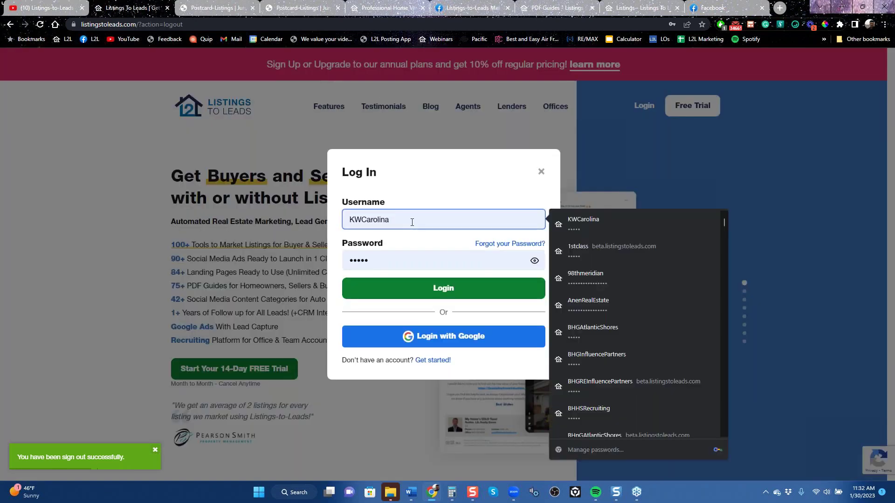
key("BackSpace")
key("BackSpace")
key("BackSpace")
key("BackSpace")
key("BackSpace")
key("BackSpace")
key("BackSpace")
key("BackSpace")
key("BackSpace")
key("BackSpace")
type("k")
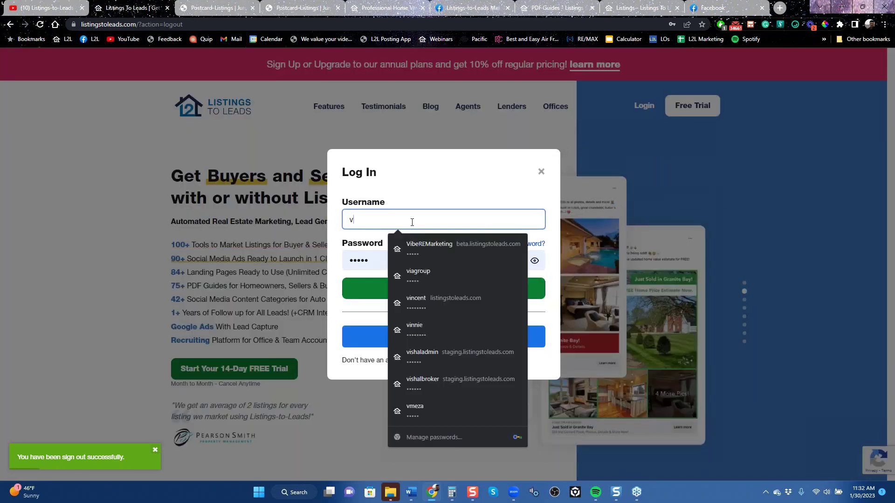
key("Down")
key("Return")
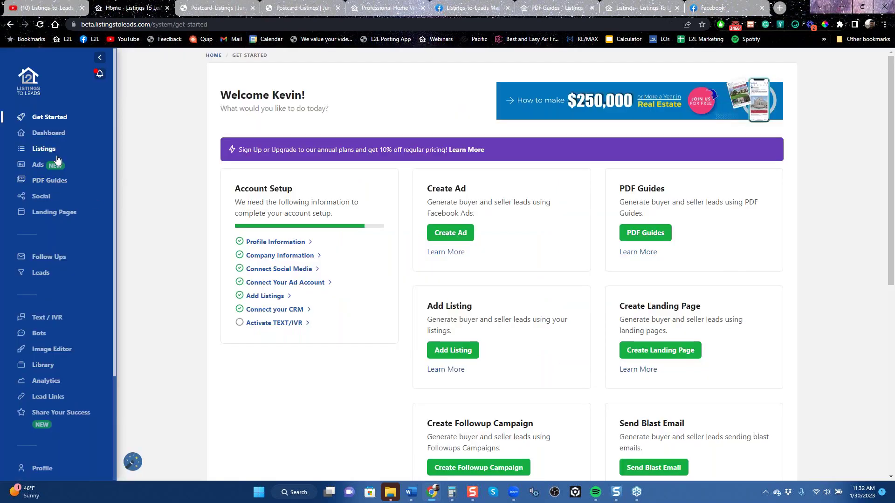
left_click(40, 152)
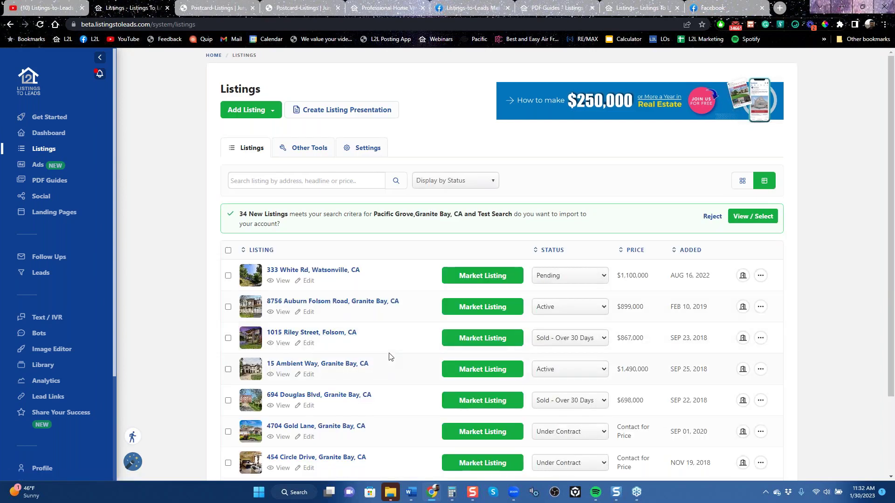
scroll(410, 402, "down", 3)
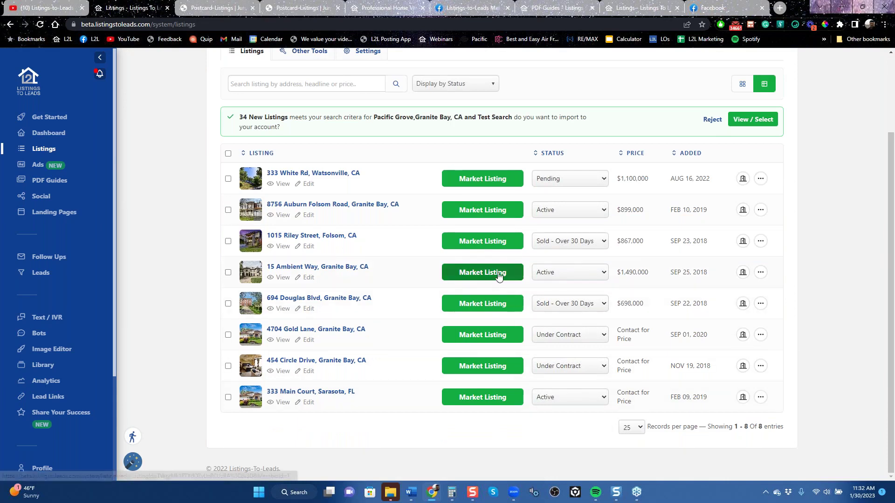
left_click(310, 278)
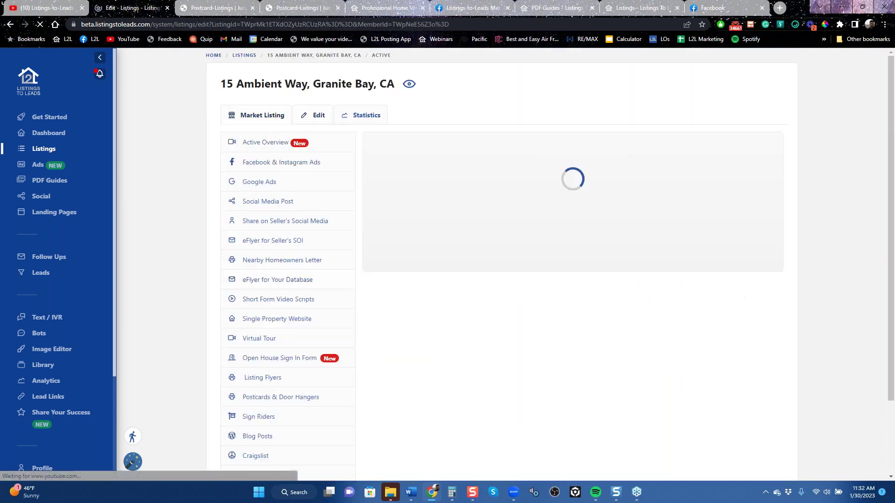
left_click(279, 164)
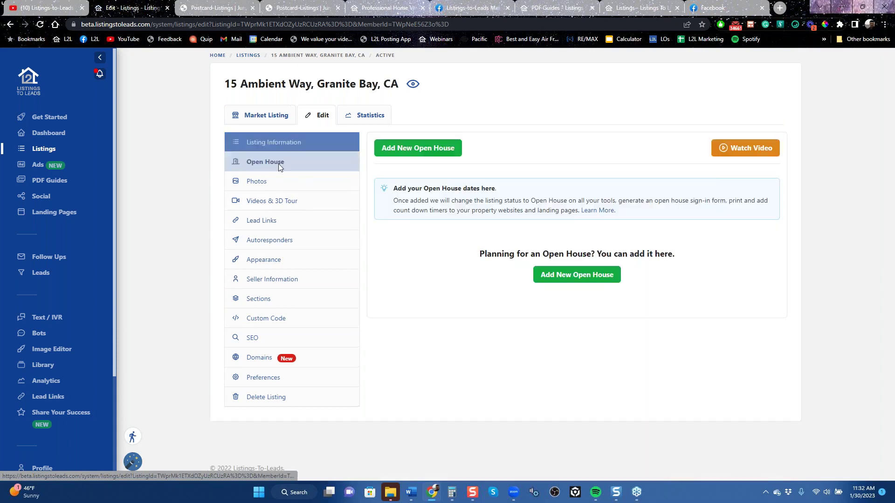
left_click(574, 275)
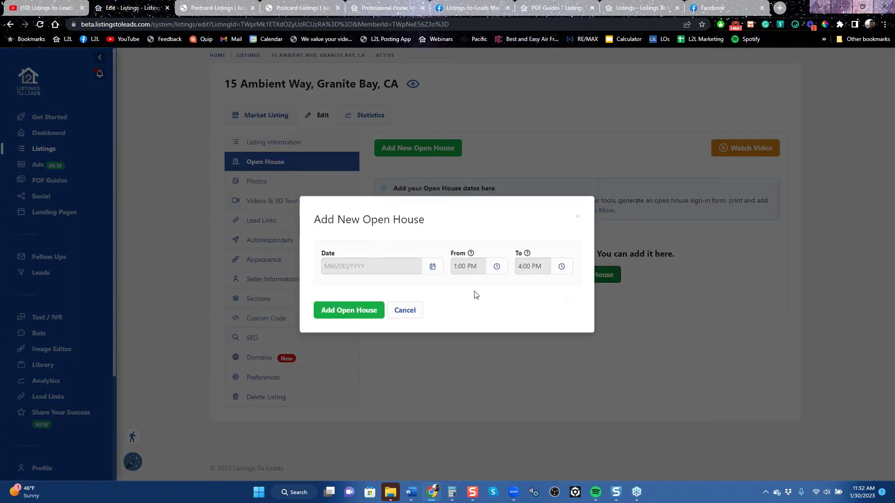
left_click(426, 272)
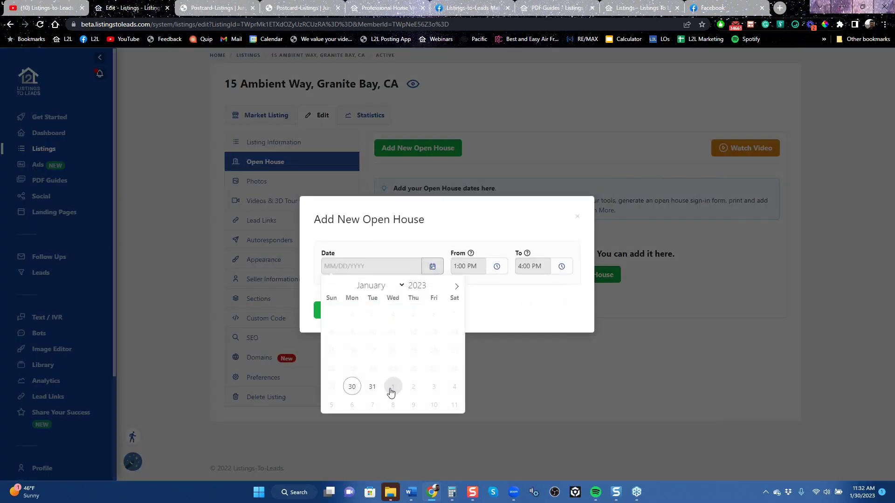
left_click(456, 286)
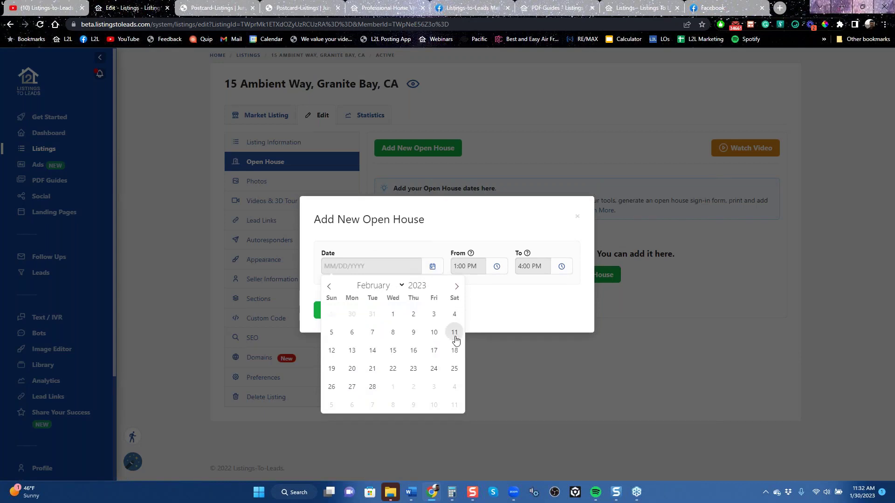
left_click(454, 333)
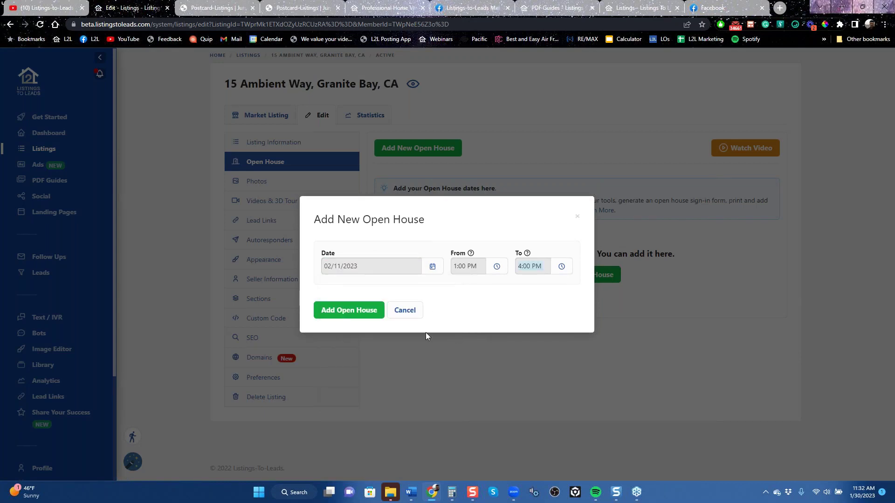
left_click(341, 309)
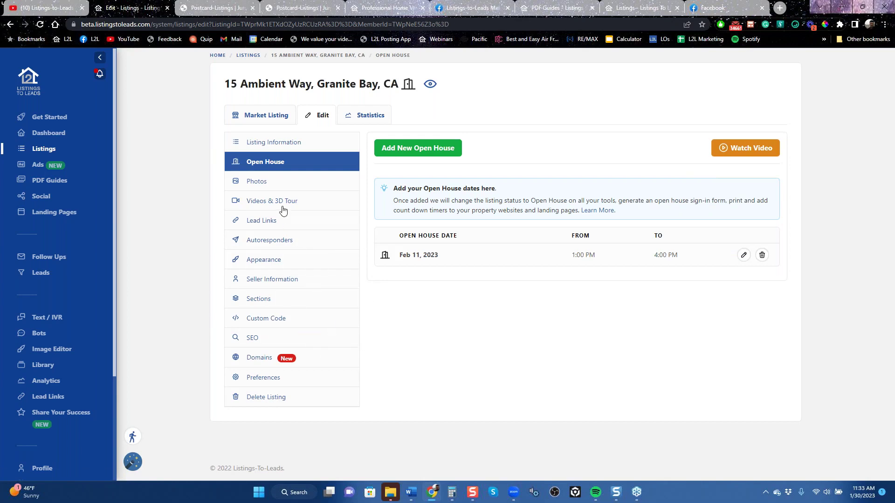
left_click(255, 118)
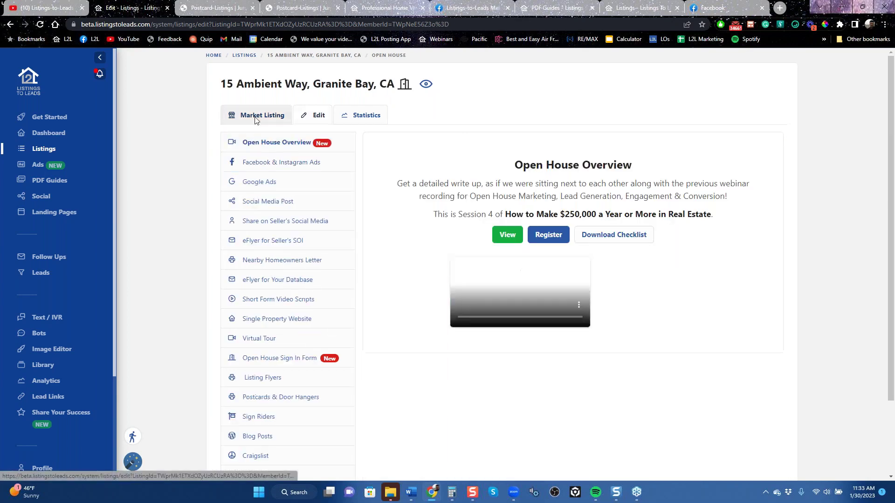
Step: Preview the online version of 15 Ambient Way's Open House Sign In Form, then return to it
left_click(280, 358)
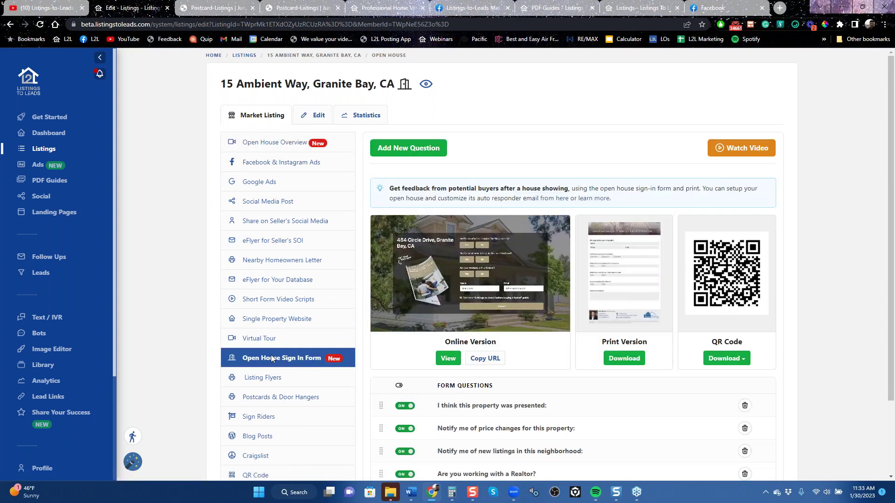
left_click(448, 358)
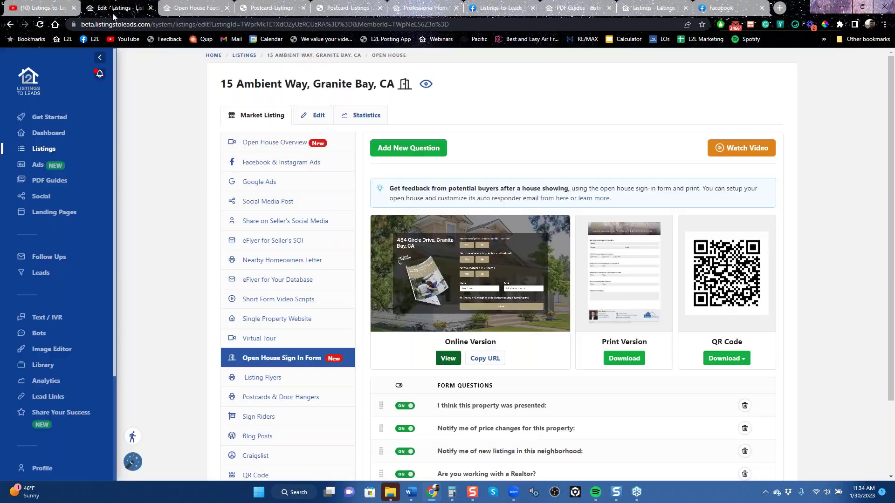
left_click(113, 8)
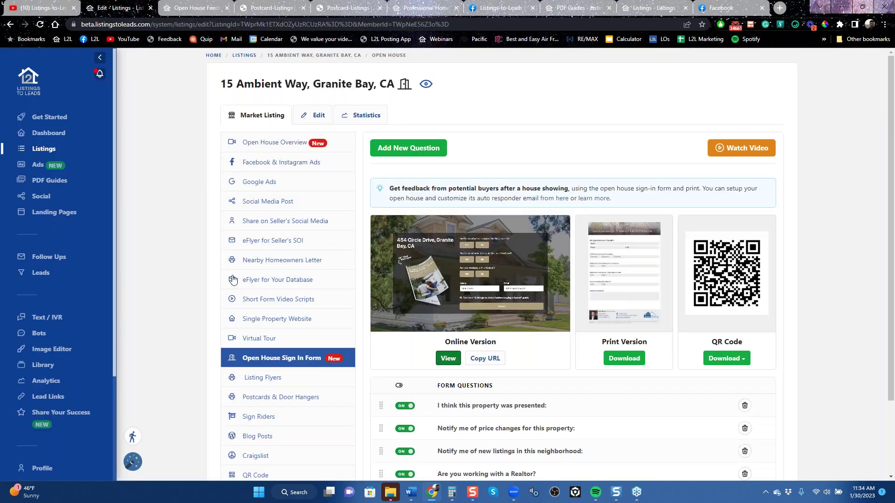
Step: Browse 15 Ambient Way's Listing Flyers, then show its three Nearby Homeowners Letter templates
left_click(264, 378)
left_click_drag(420, 386, 292, 379)
scroll(490, 326, "down", 2)
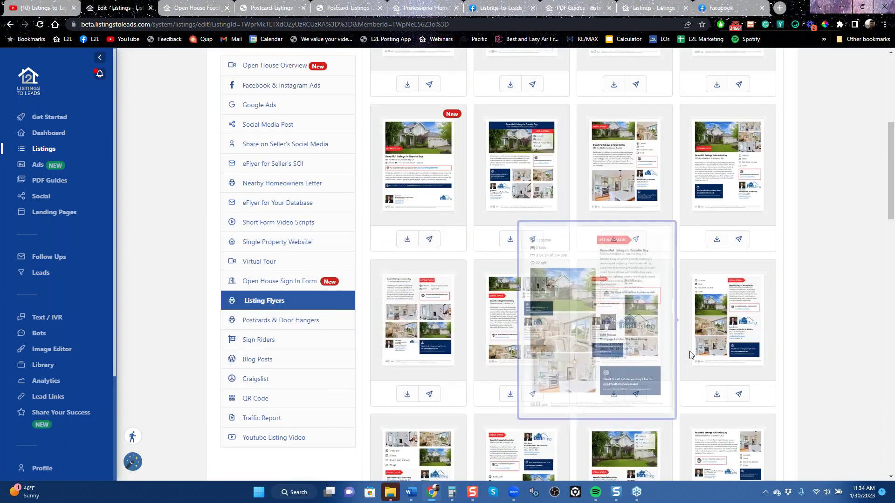
mouse_move(648, 350)
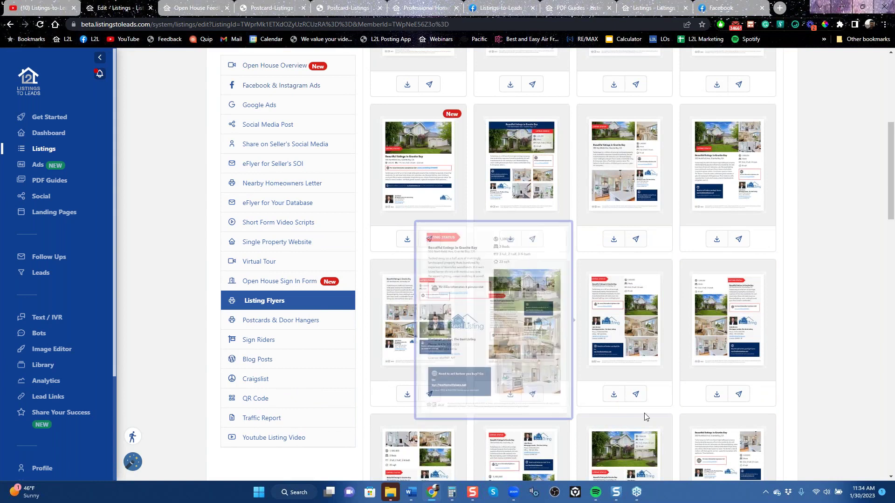
scroll(286, 279, "up", 1)
scroll(286, 279, "up", 3)
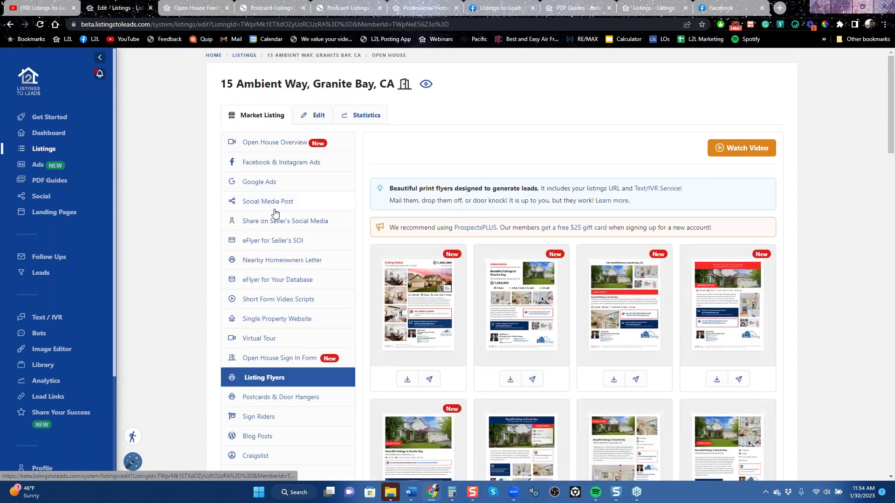
left_click(286, 261)
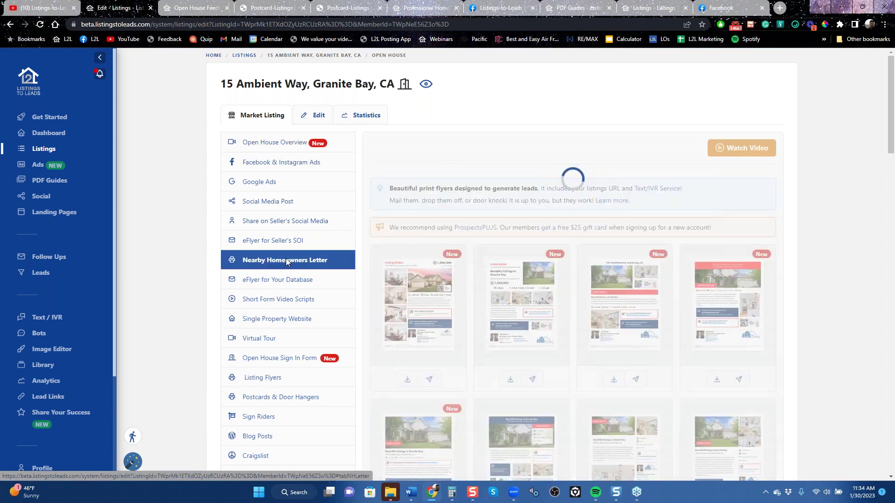
mouse_move(488, 323)
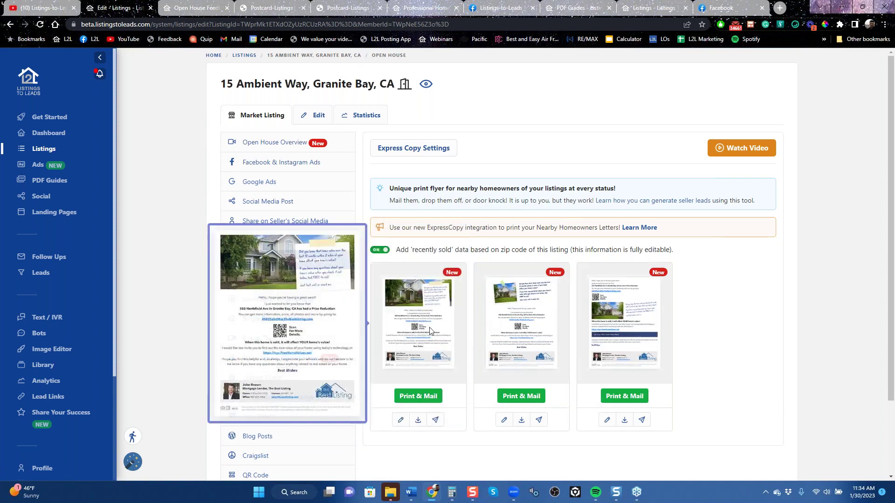
Step: Download the first homeowners letter and open the ListingLetter PDF announcing the Saturday 1:00–4:00 PM open house
left_click(418, 420)
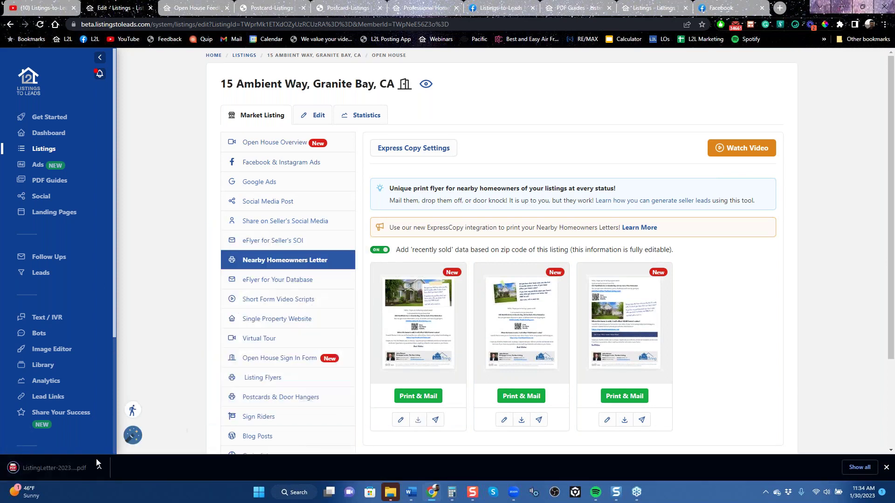
left_click(70, 471)
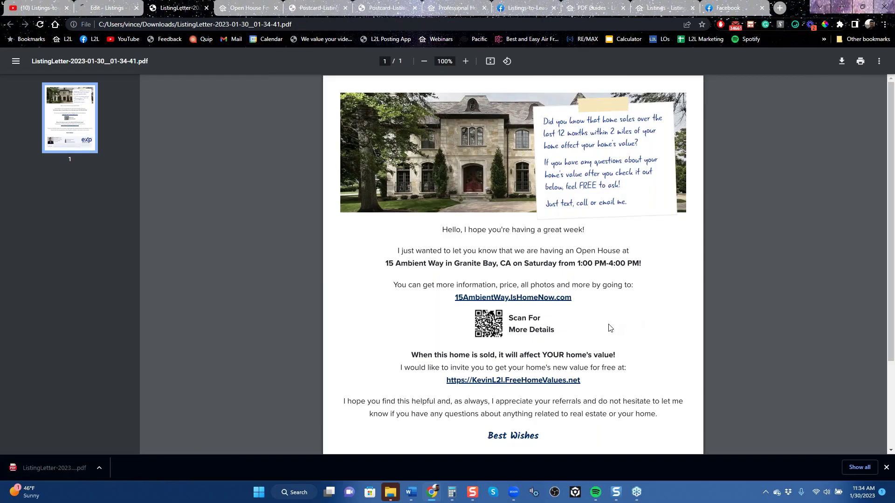
scroll(609, 327, "down", 3)
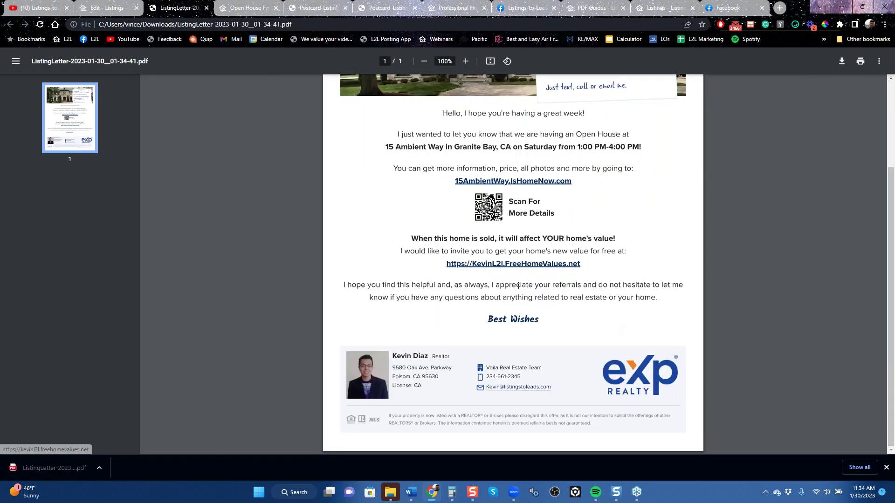
scroll(586, 281, "up", 3)
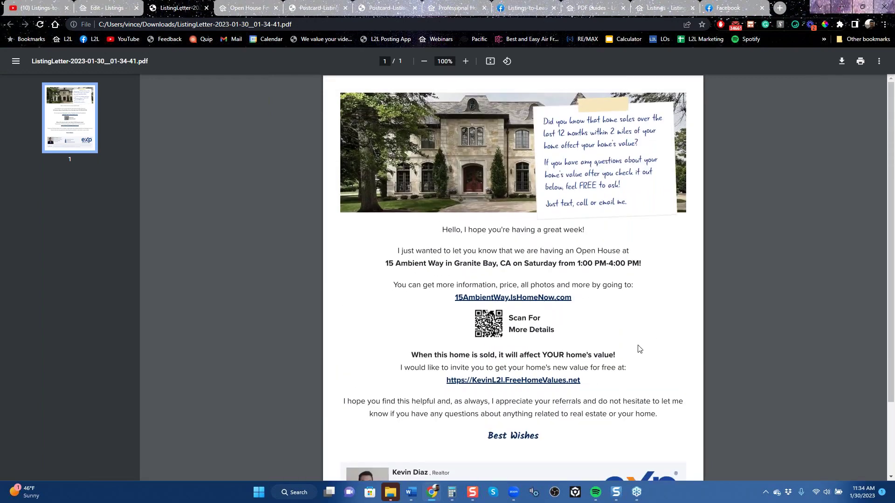
scroll(638, 342, "down", 2)
scroll(616, 319, "up", 2)
scroll(606, 368, "down", 2)
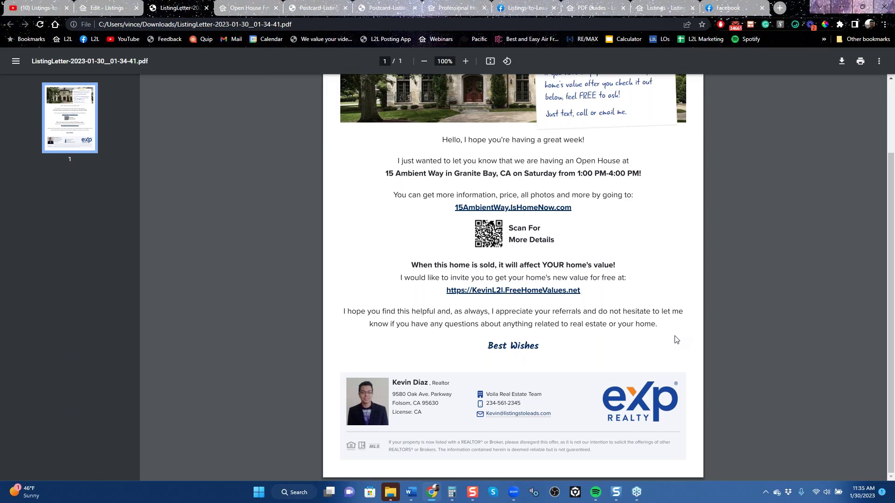
scroll(677, 337, "up", 2)
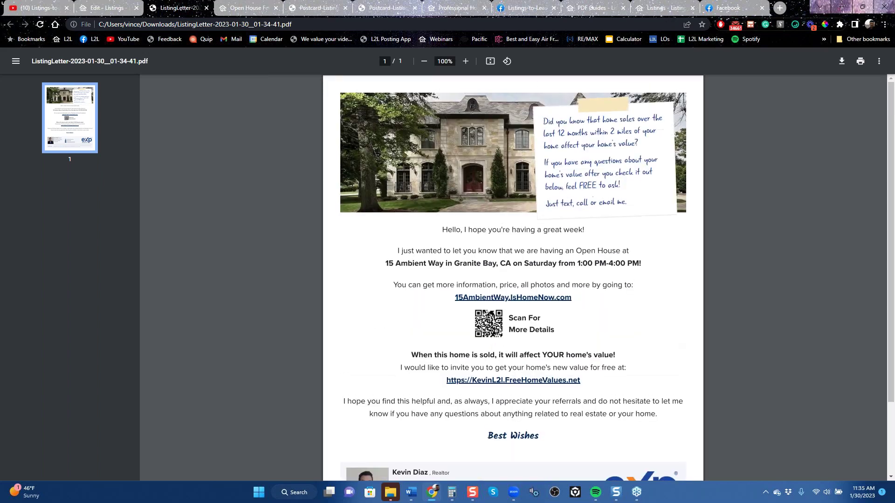
Step: Compare the open house feedback form tab with the letter PDF, ending on the letter
left_click(247, 8)
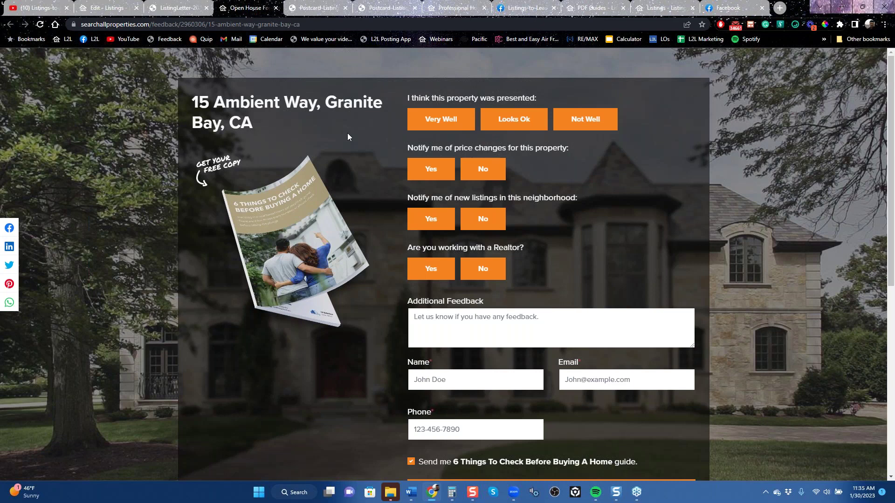
left_click(177, 7)
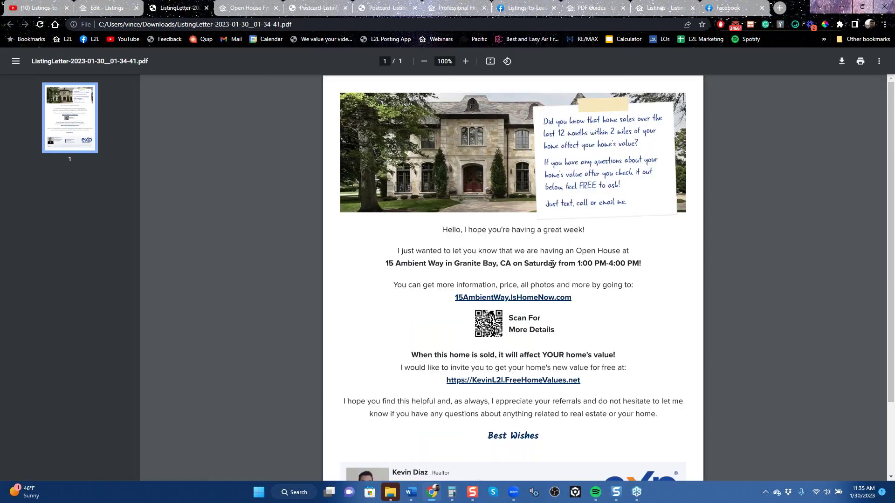
left_click(249, 8)
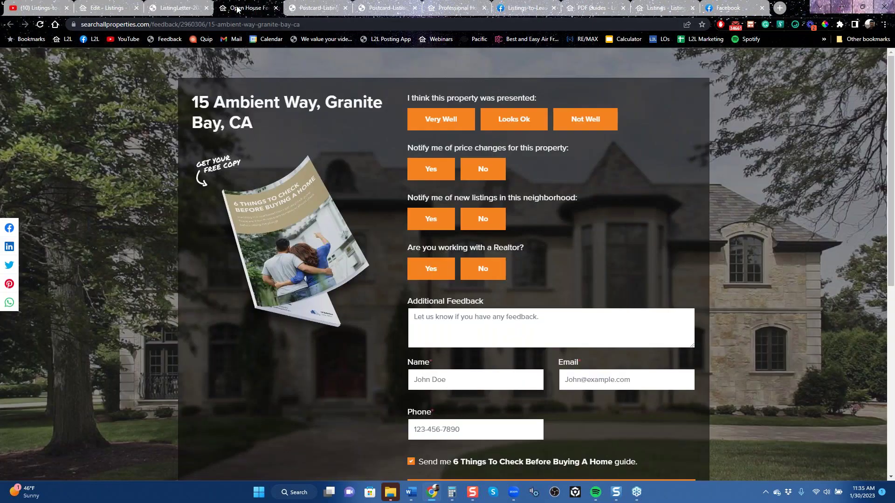
left_click(177, 9)
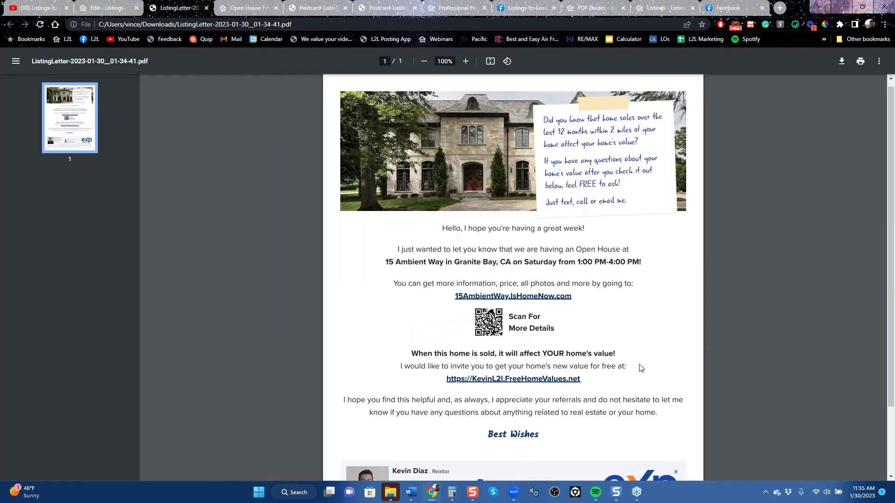
scroll(638, 354, "down", 2)
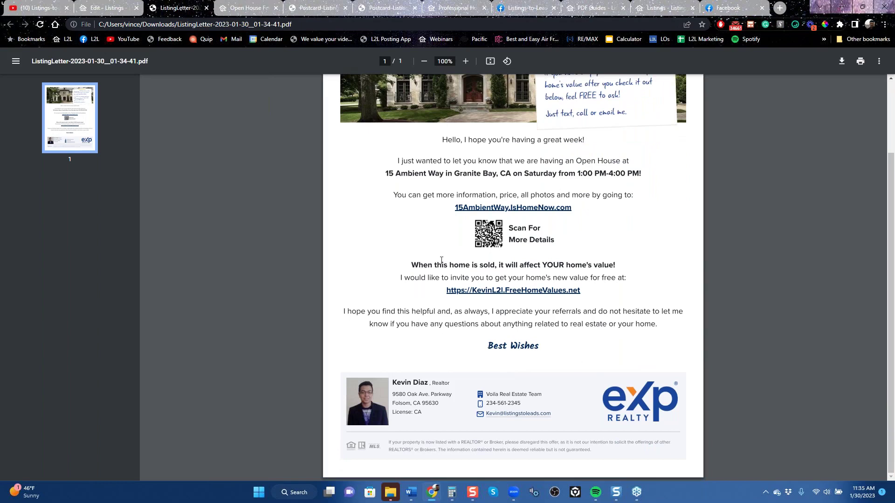
Step: Block the multiple-file download, go to Landing Pages, and start a new page, listing its types
left_click(116, 10)
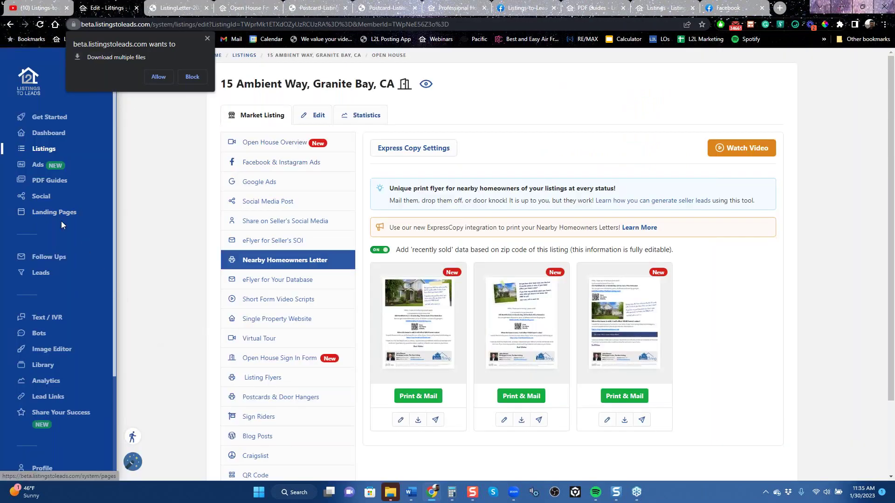
left_click(194, 76)
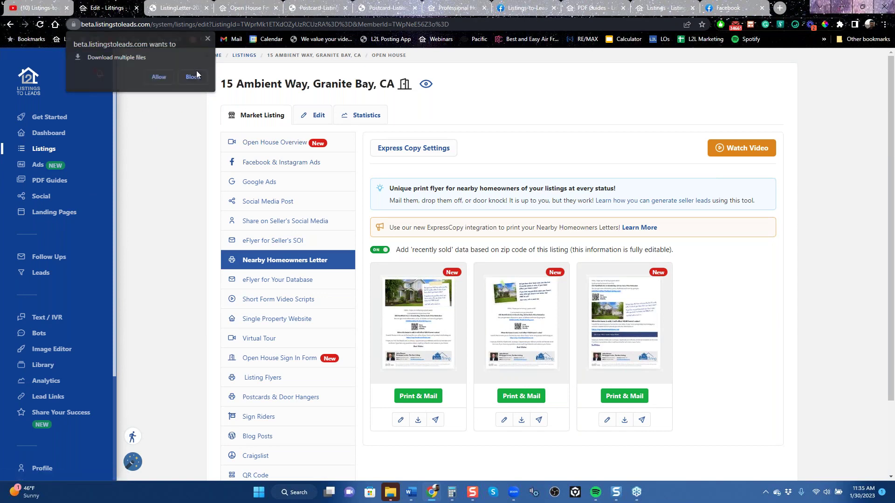
left_click(44, 213)
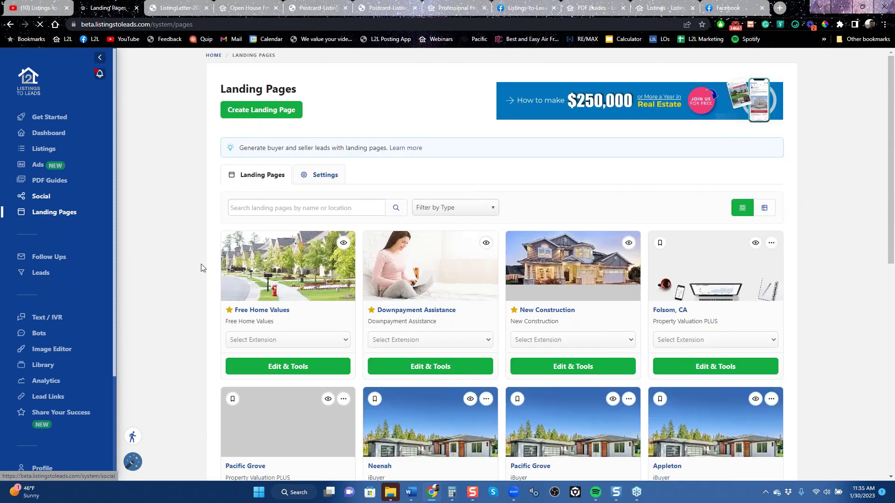
scroll(202, 268, "down", 6)
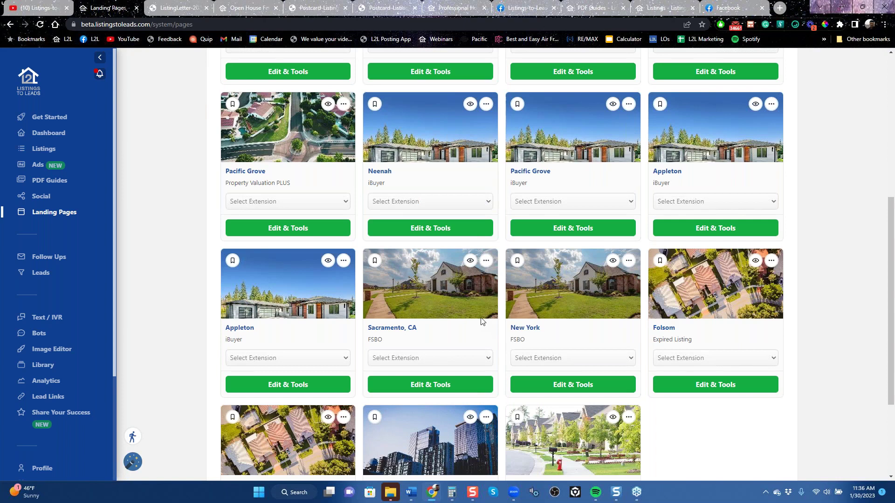
scroll(482, 327, "up", 6)
left_click(259, 111)
left_click(430, 228)
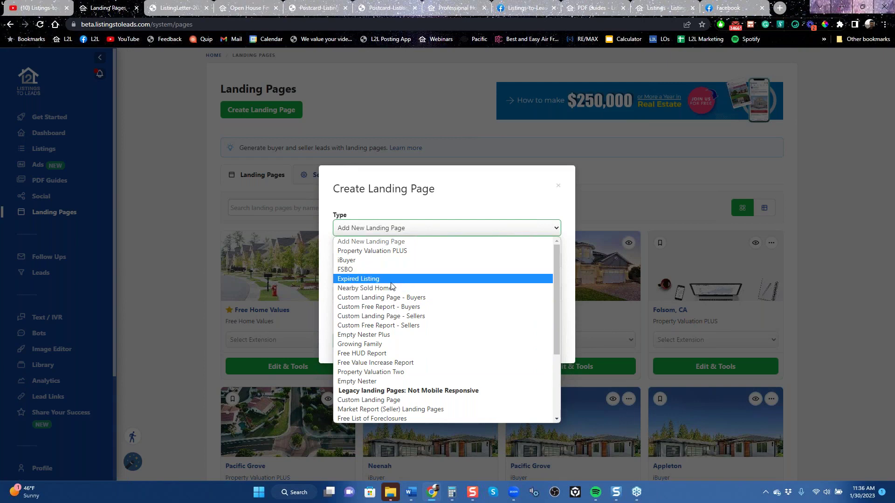
Step: Pick Property Valuation PLUS, name it Brookhaven, then close the dialog without creating the page
left_click(393, 248)
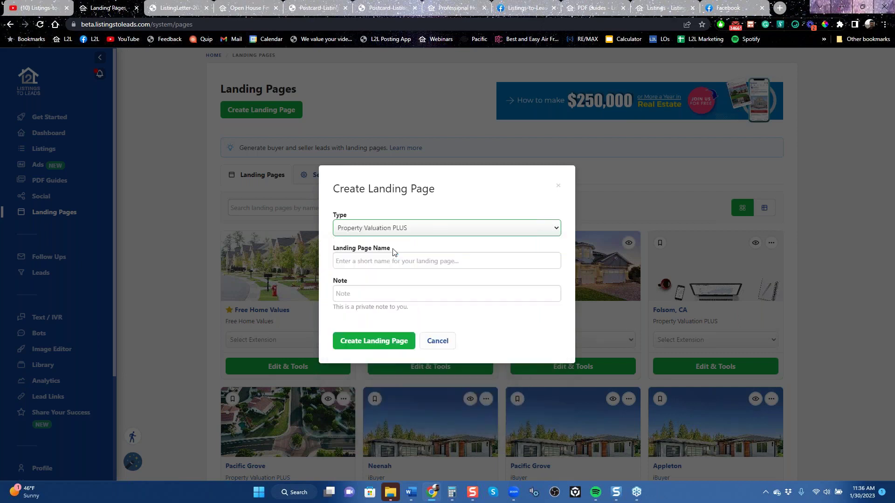
left_click(431, 260)
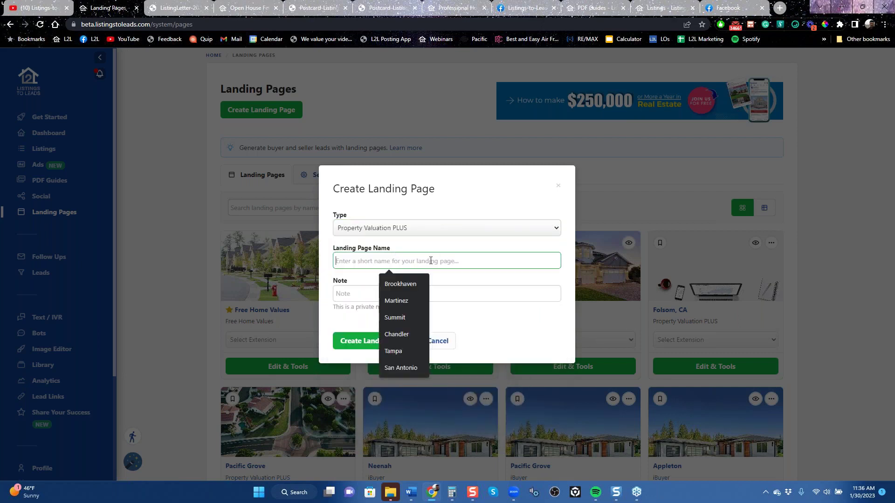
left_click(410, 284)
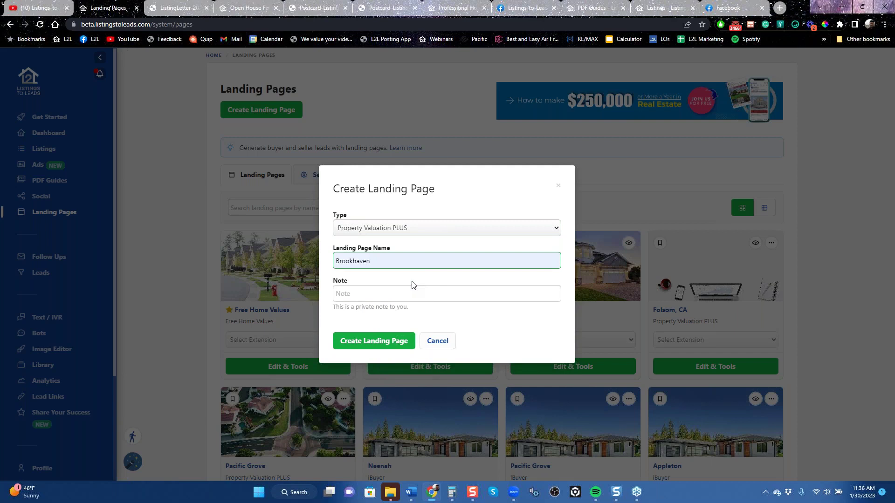
left_click(558, 186)
scroll(300, 134, "down", 6)
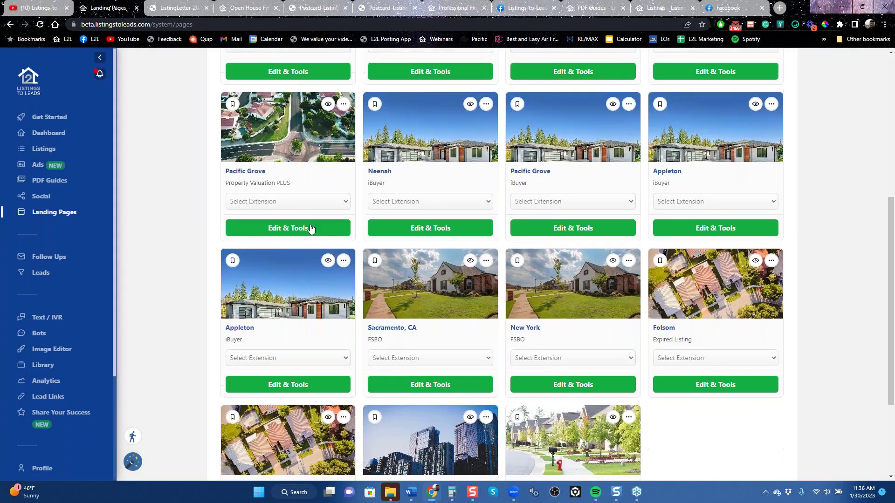
Step: Open the Pacific Grove page's Edit & Tools editor, then return to the Landing Pages list tab
left_click(298, 229)
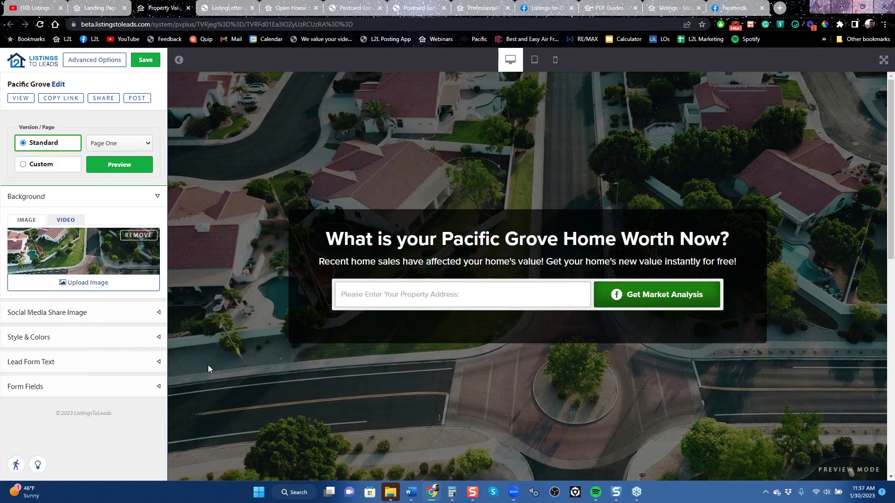
left_click(98, 8)
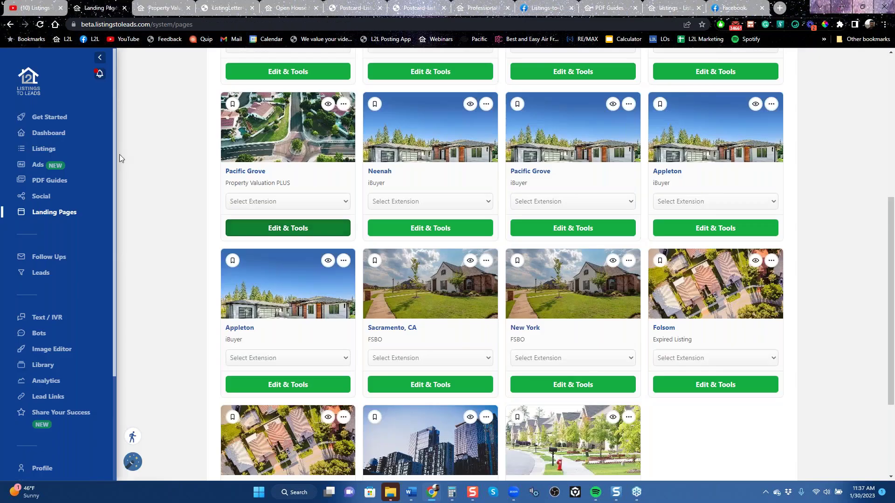
scroll(61, 326, "down", 3)
scroll(33, 461, "down", 3)
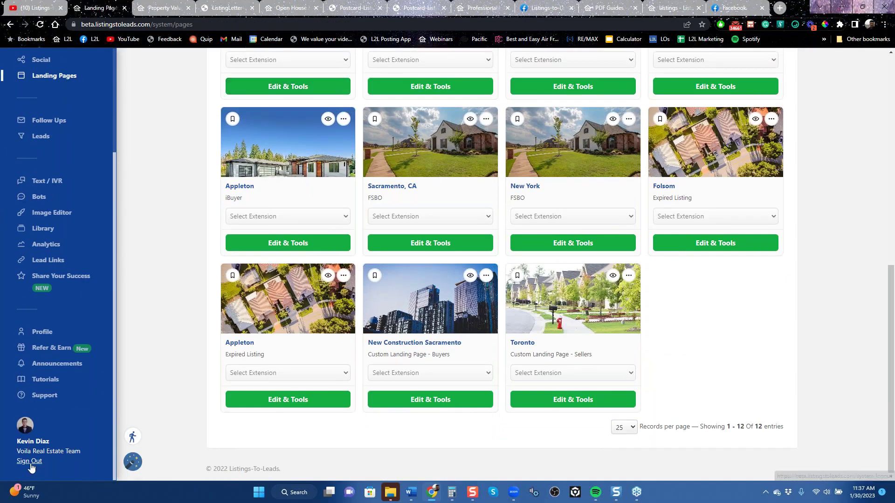
Step: Sign out and log back in with the saved CB account picked from Chrome's autofill
left_click(32, 462)
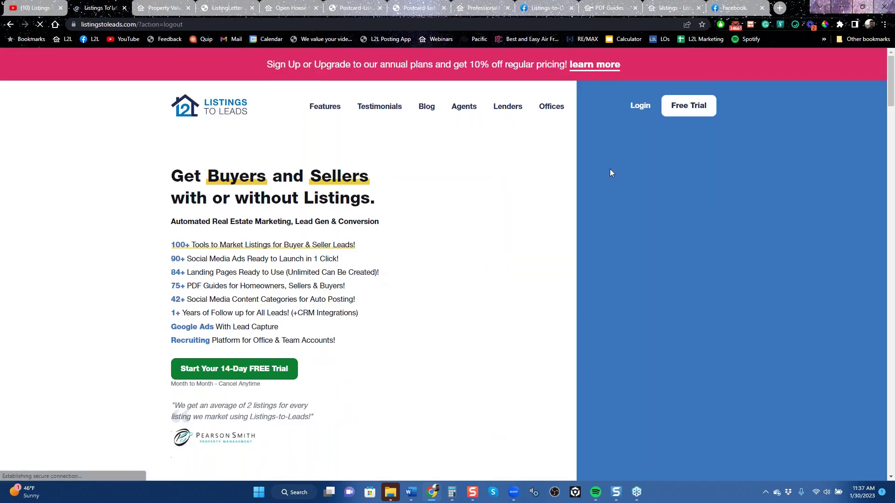
left_click(641, 106)
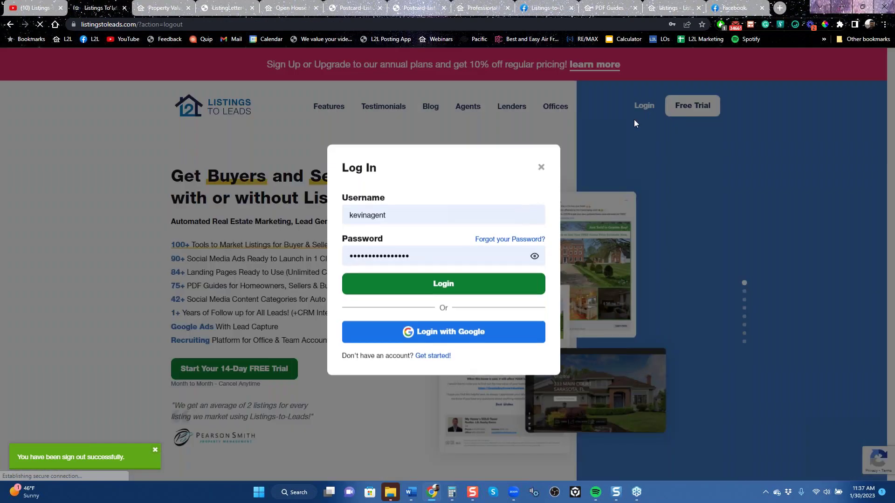
left_click(457, 216)
key("BackSpace")
key("BackSpace")
key("BackSpace")
key("BackSpace")
key("BackSpace")
key("BackSpace")
key("BackSpace")
key("BackSpace")
key("BackSpace")
key("BackSpace")
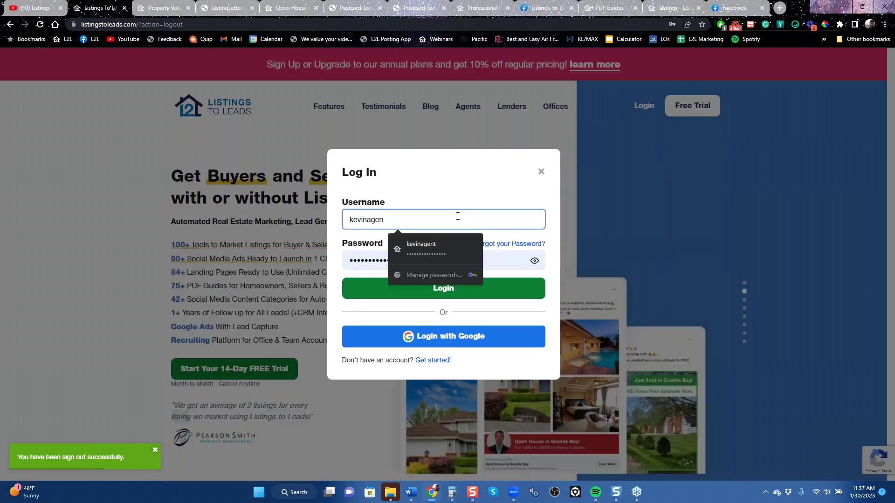
type("cb")
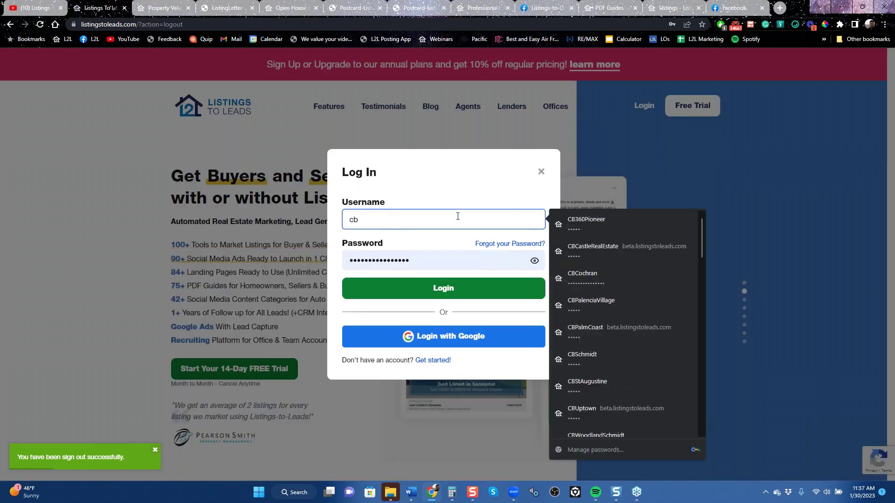
type("sumt")
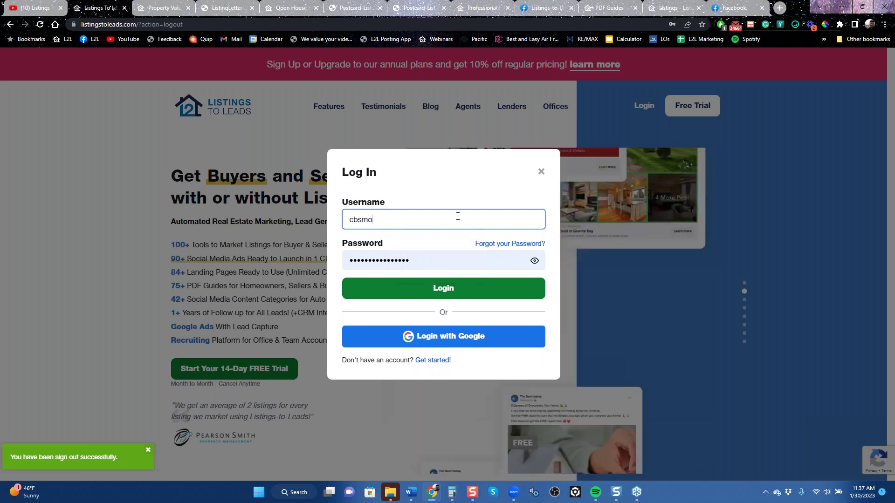
key("BackSpace")
key("BackSpace")
key("BackSpace")
type("u")
key("Down")
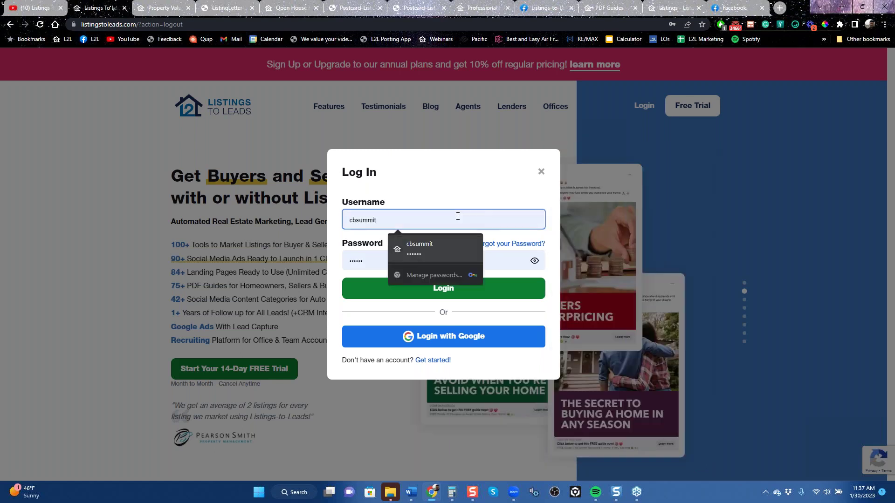
key("Return")
left_click(448, 293)
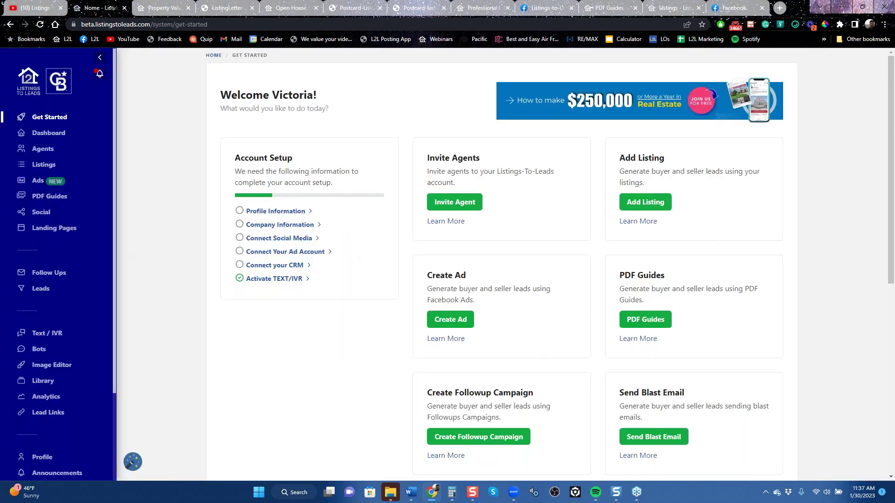
Step: View the live diner-photo Summit page asking 'What is Your Summit Home Worth Now?'
left_click(52, 230)
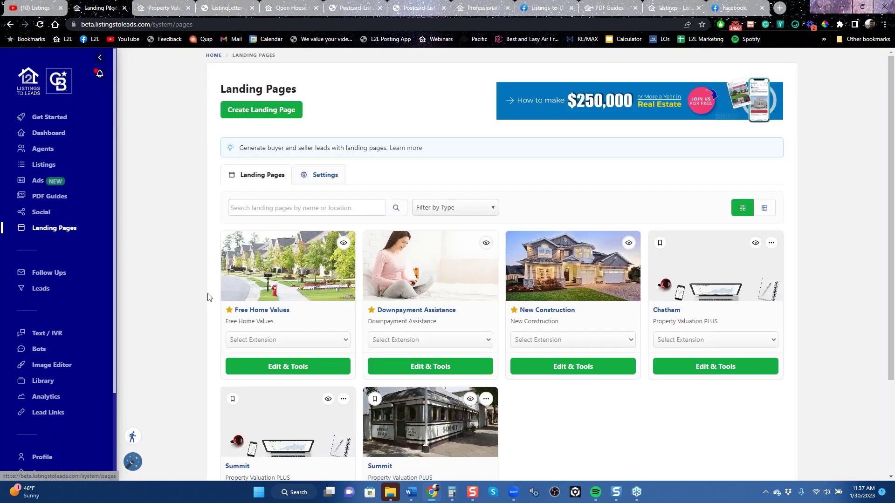
scroll(534, 388, "down", 3)
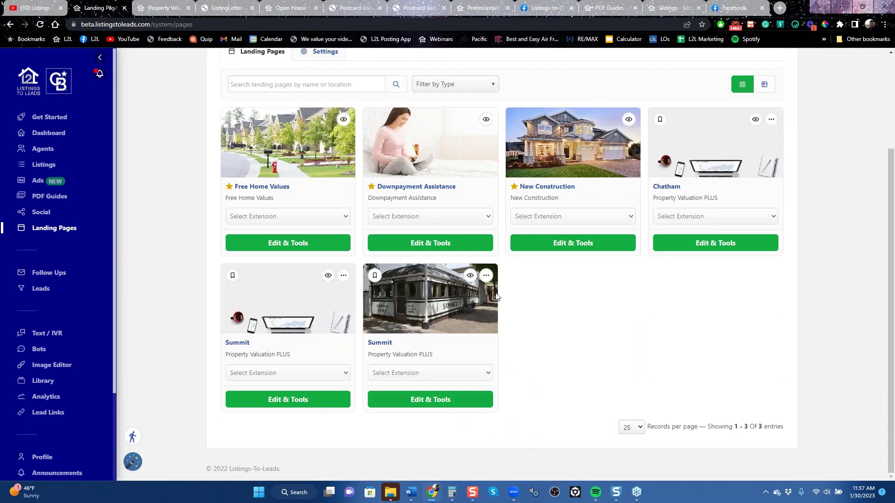
left_click(470, 276)
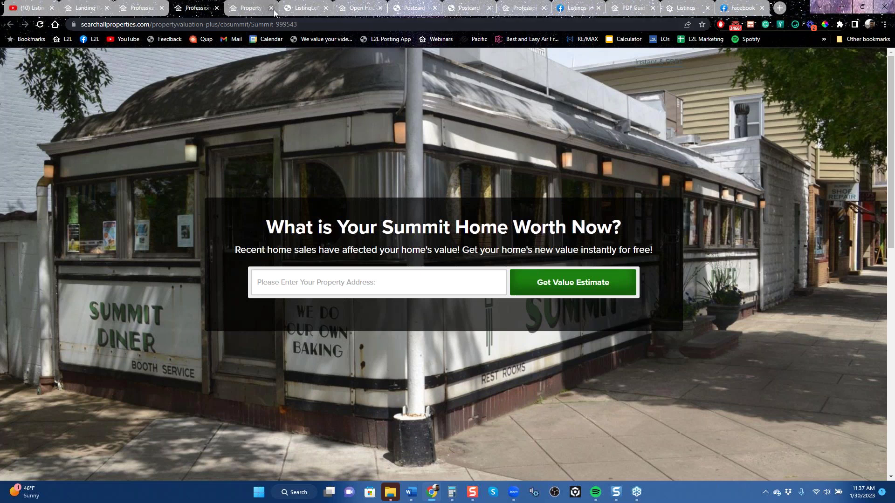
left_click(303, 8)
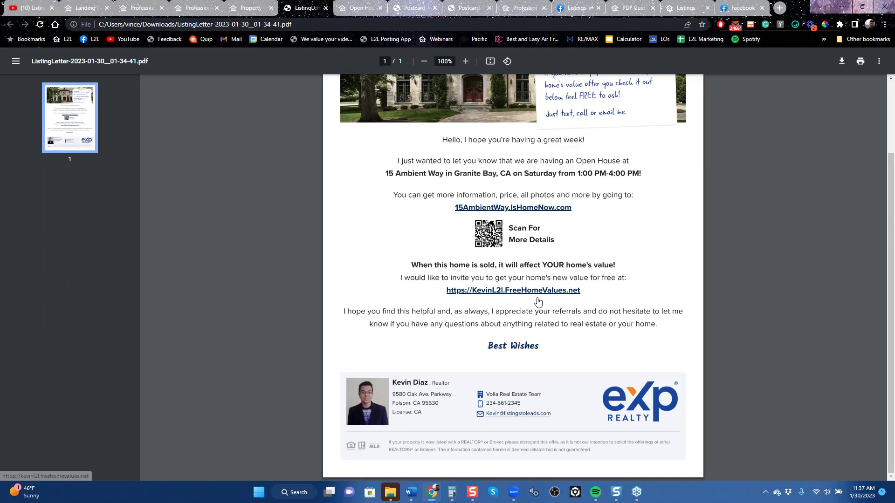
scroll(601, 312, "up", 2)
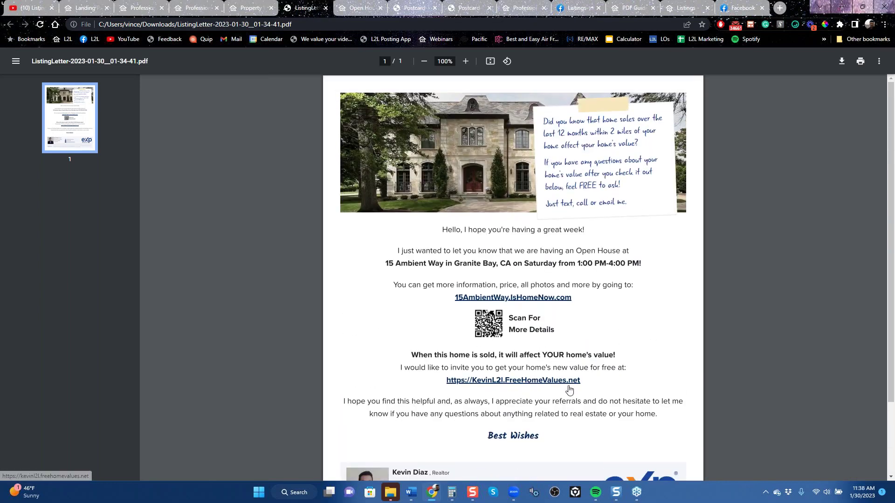
left_click(140, 8)
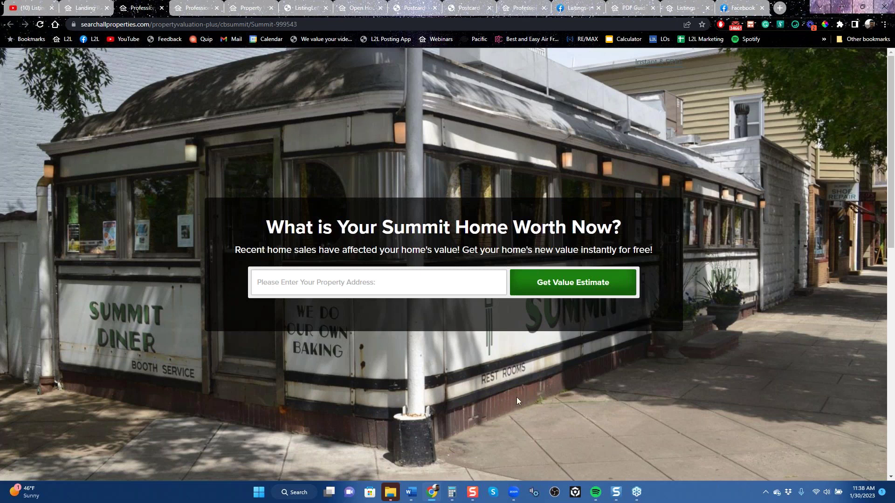
Step: Preview the laptop-background Summit page in its Edit & Tools editor, then return to the six-page list
left_click(93, 8)
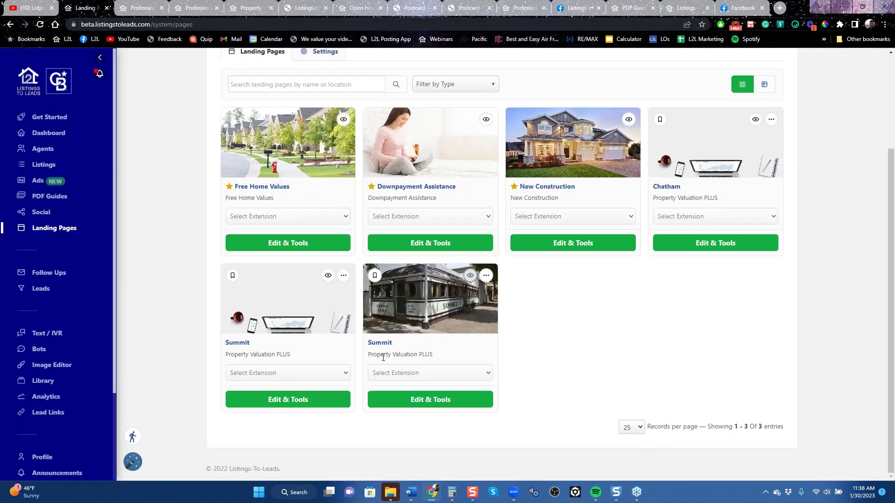
left_click(288, 400)
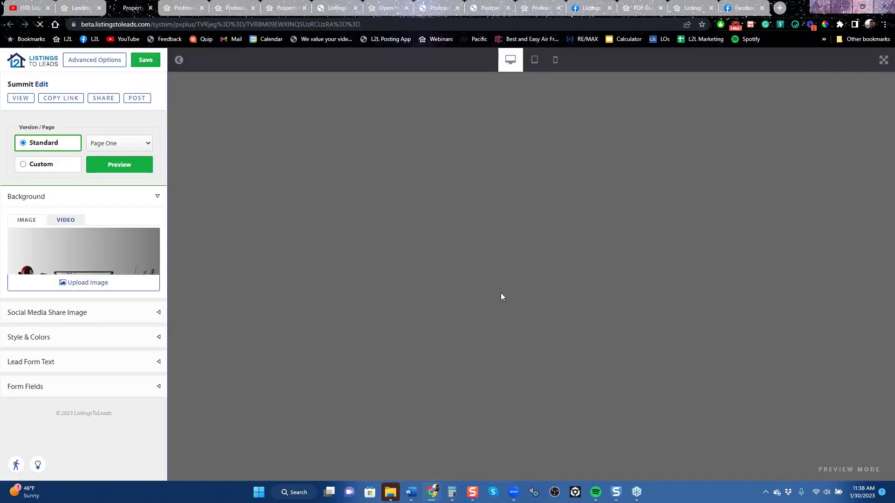
scroll(599, 399, "down", 5)
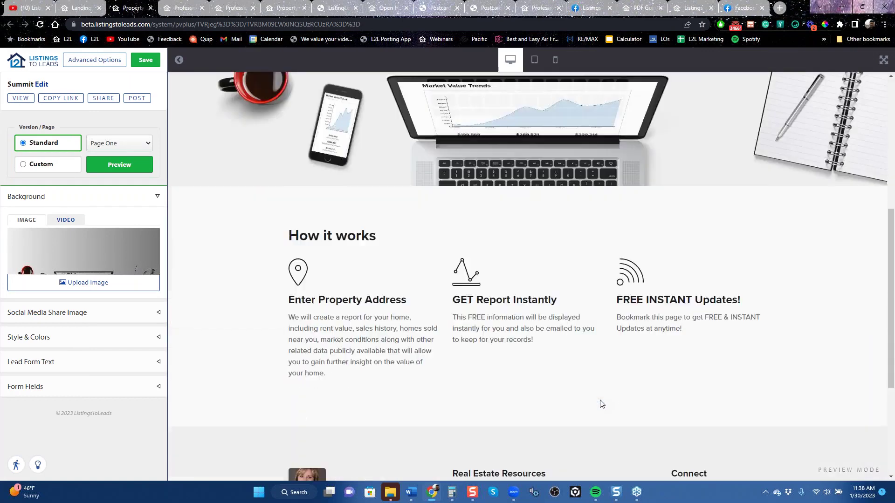
scroll(600, 401, "up", 5)
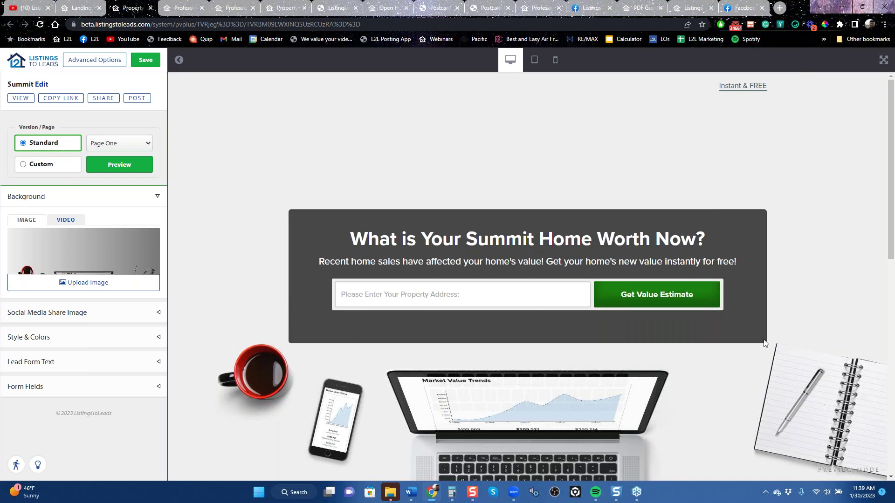
left_click(80, 7)
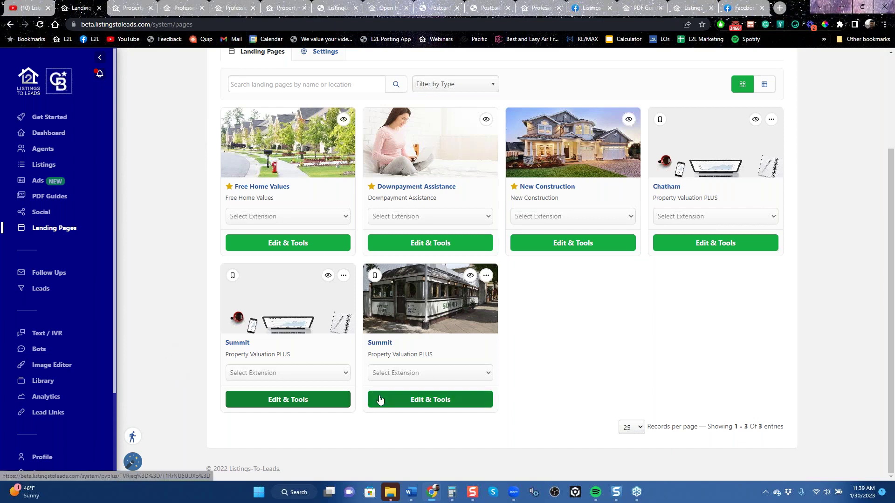
scroll(379, 400, "up", 3)
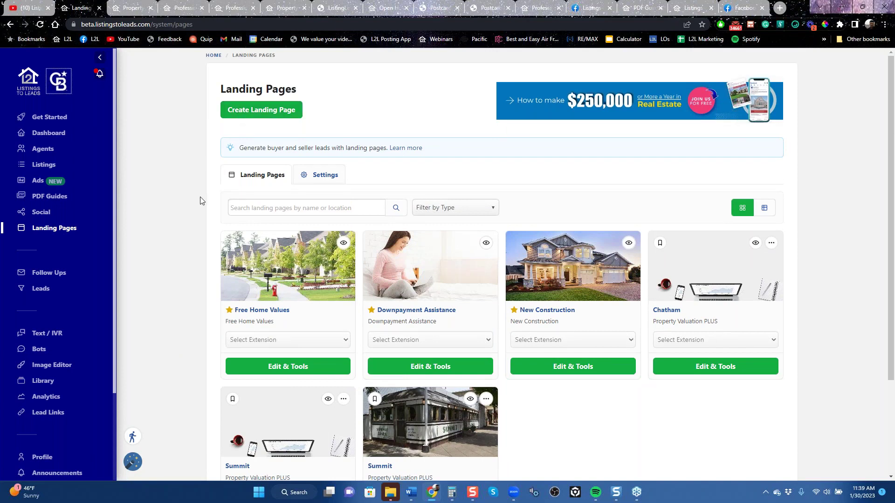
scroll(223, 276, "down", 2)
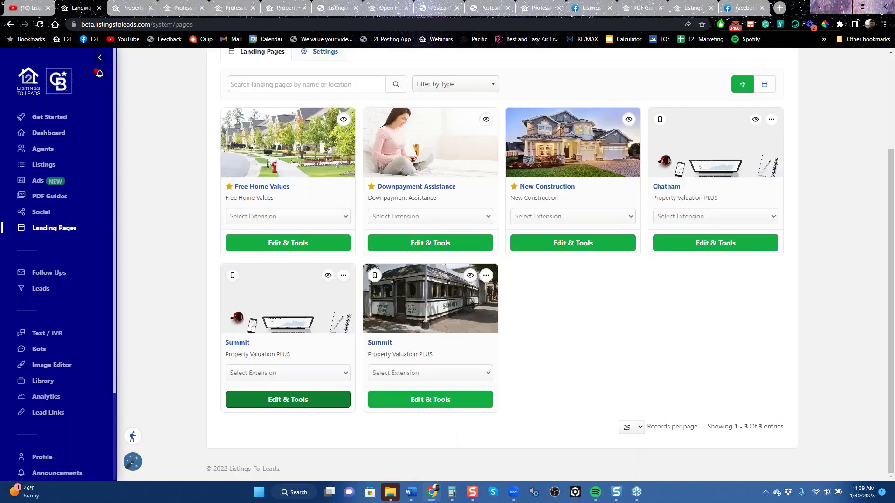
Step: Download the first landingPageLetter from the diner-photo Summit page's Print Marketing letters
left_click(427, 400)
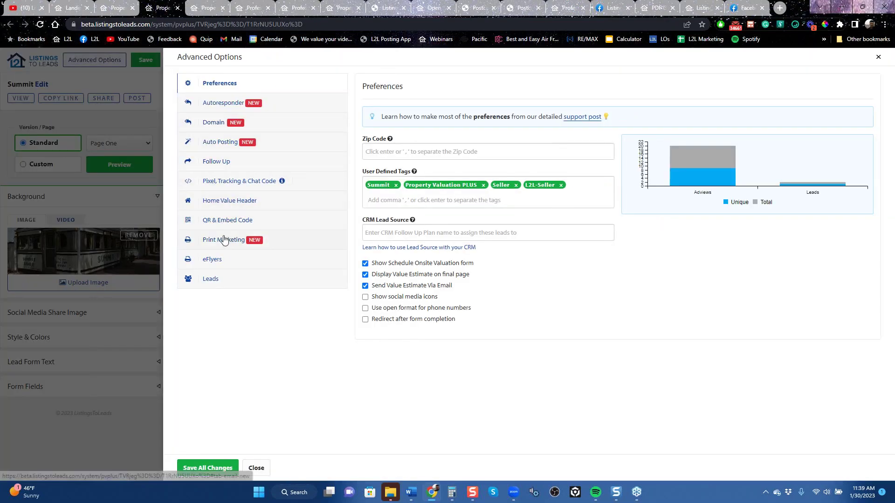
left_click(223, 240)
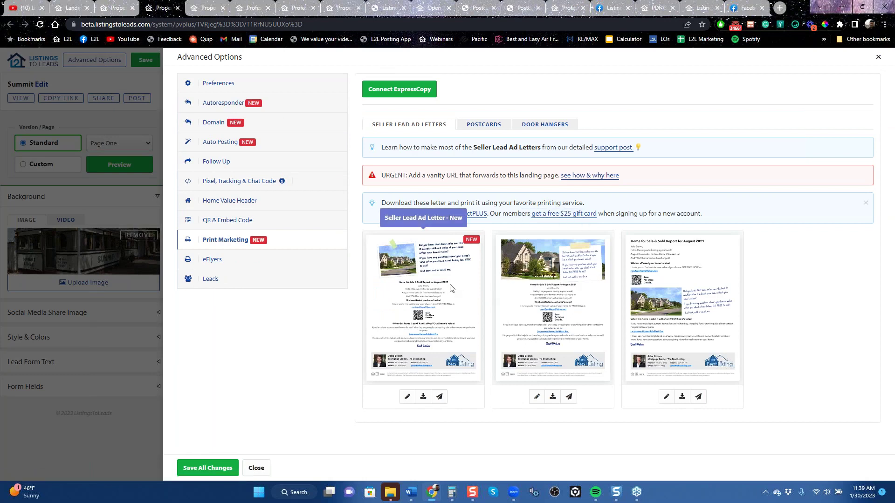
left_click(423, 396)
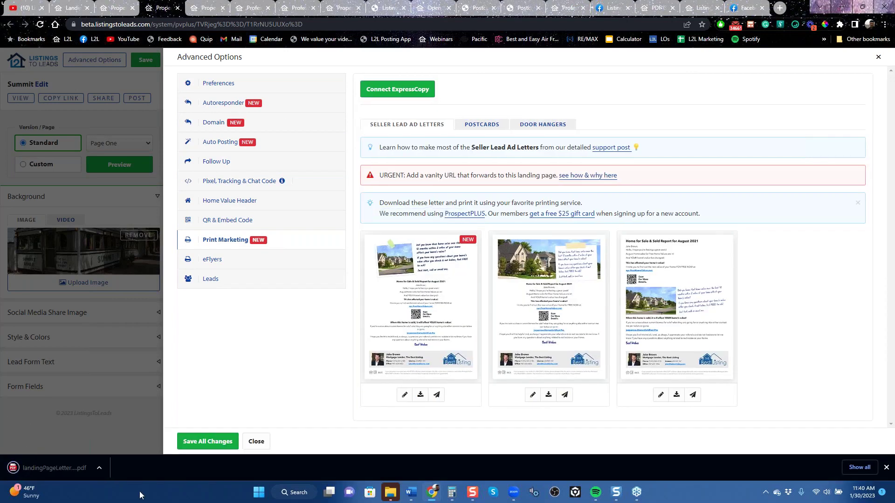
Step: Open the December 2022 Summit letter PDF, highlight the home-value line, then close it
left_click(62, 469)
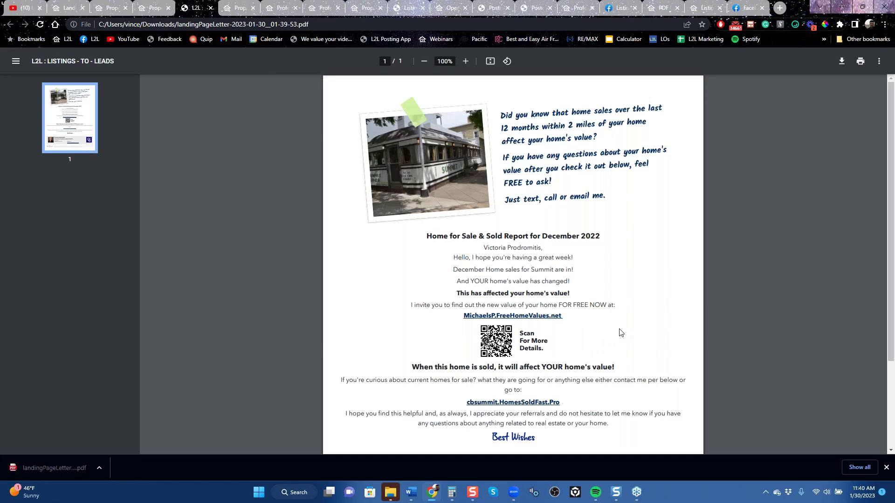
left_click_drag(471, 279, 574, 287)
scroll(601, 326, "down", 2)
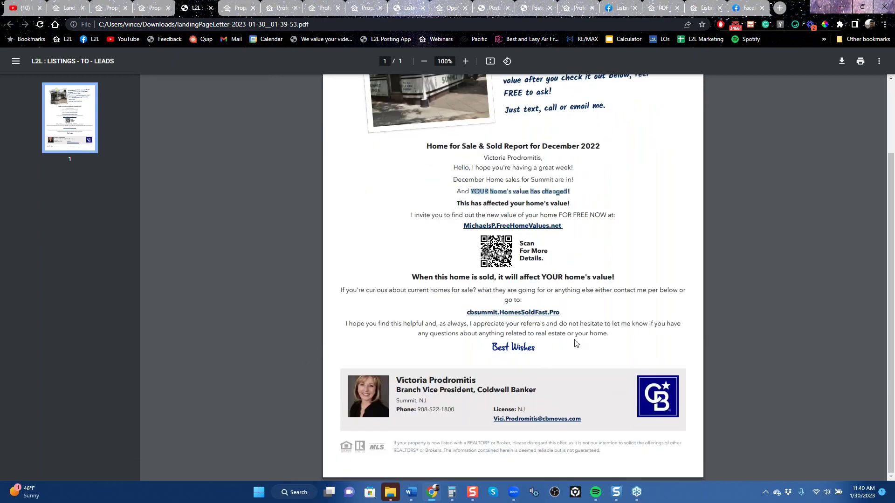
scroll(576, 312, "up", 2)
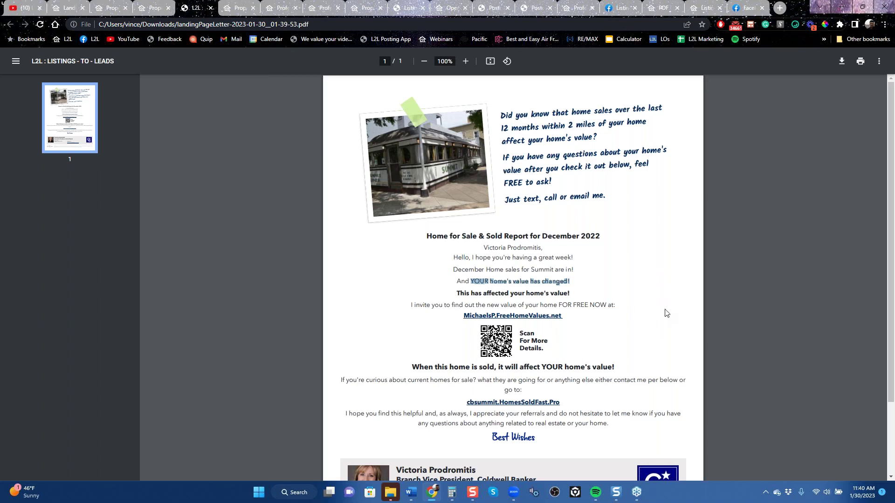
left_click(210, 9)
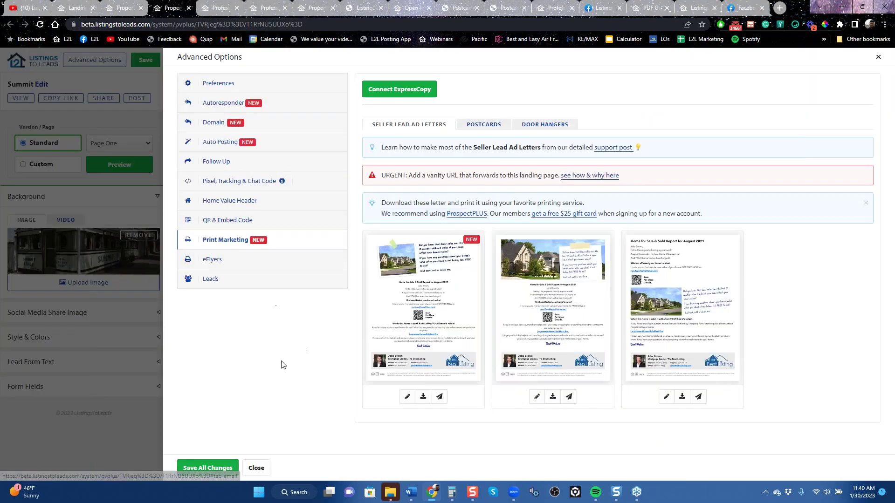
Step: Check the Auto Posting settings, then switch tabs back to the six-page Landing Pages list
left_click(232, 148)
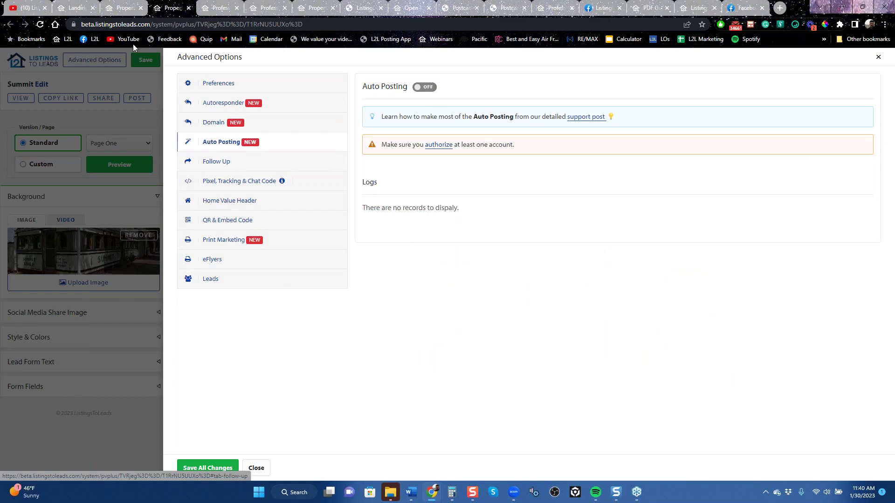
left_click(122, 10)
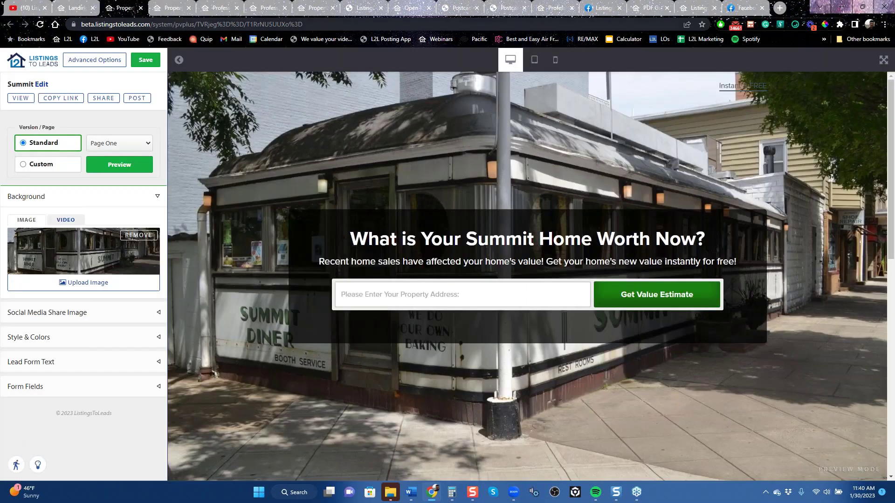
left_click(74, 10)
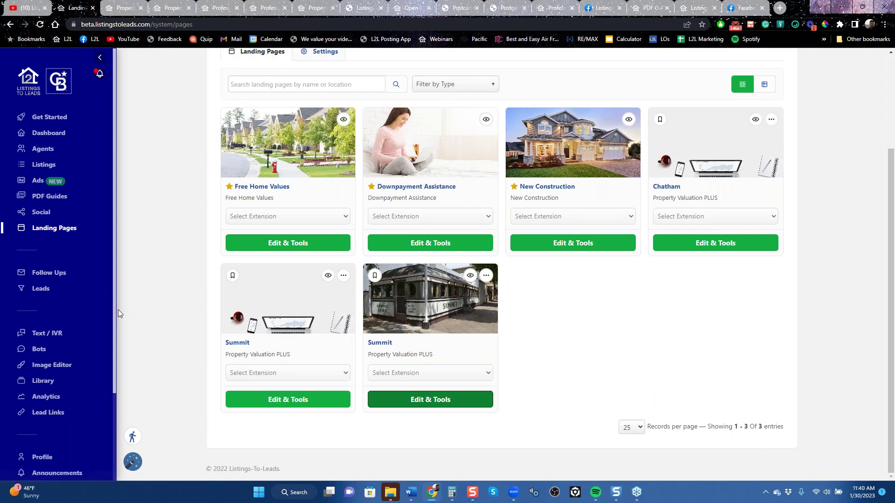
scroll(60, 461, "down", 3)
Step: Sign out, then log in with the saved Keller Williams login chosen from Chrome's autofill
left_click(30, 462)
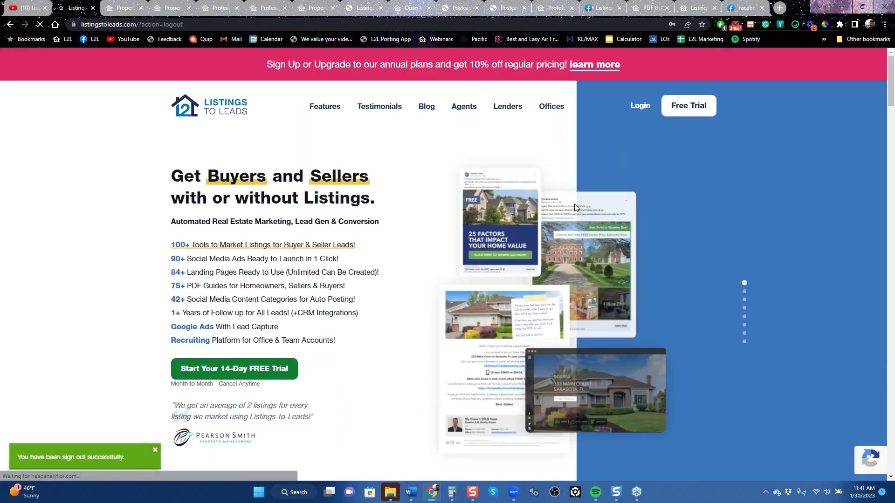
left_click(639, 112)
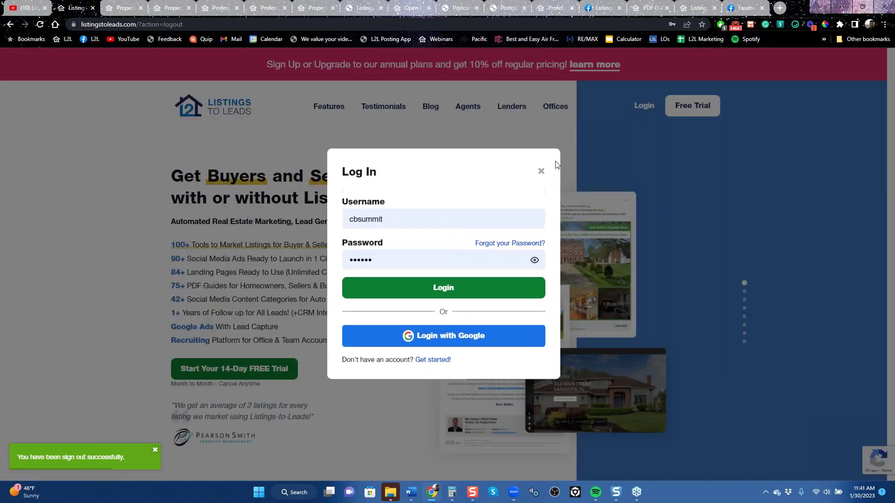
double_click(434, 220)
key("BackSpace")
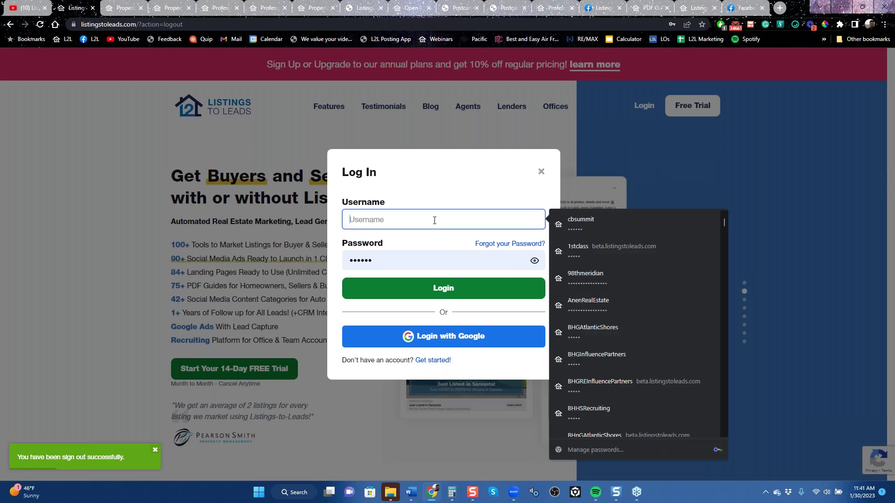
type("kw")
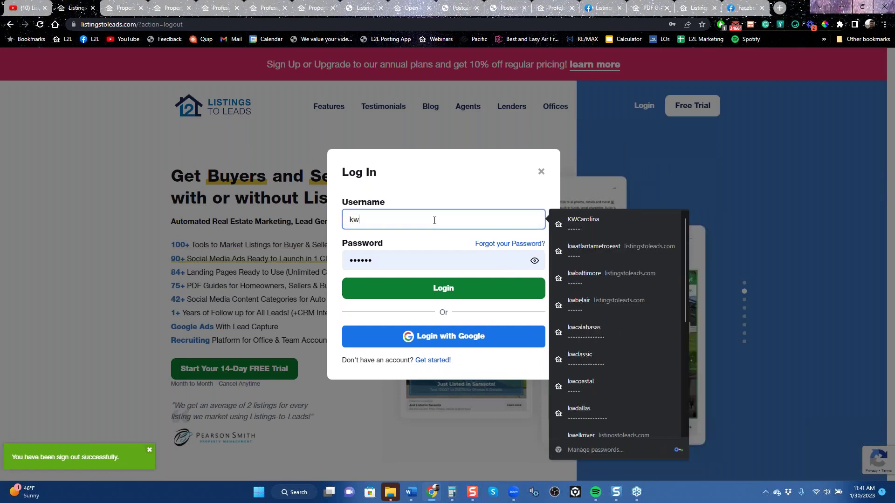
key("Down")
key("Return")
left_click(443, 293)
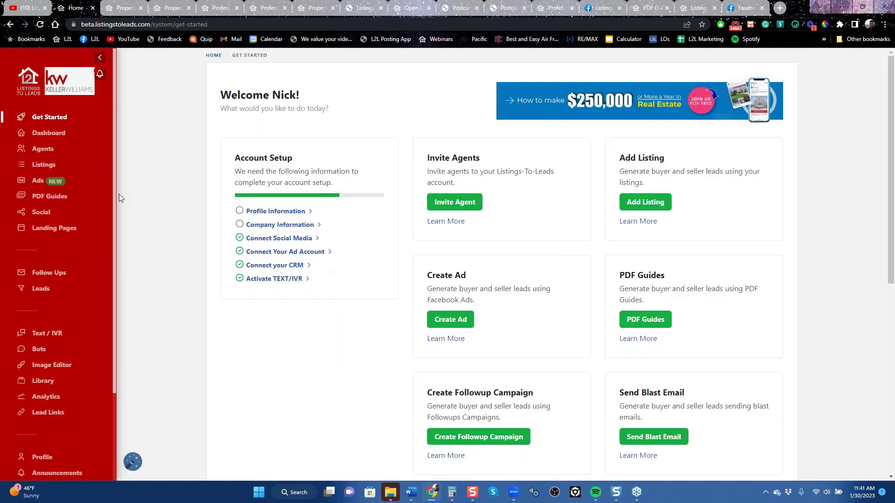
Step: Go to the Ads overview page and open the Create Facebook Ad dropdown
left_click(38, 182)
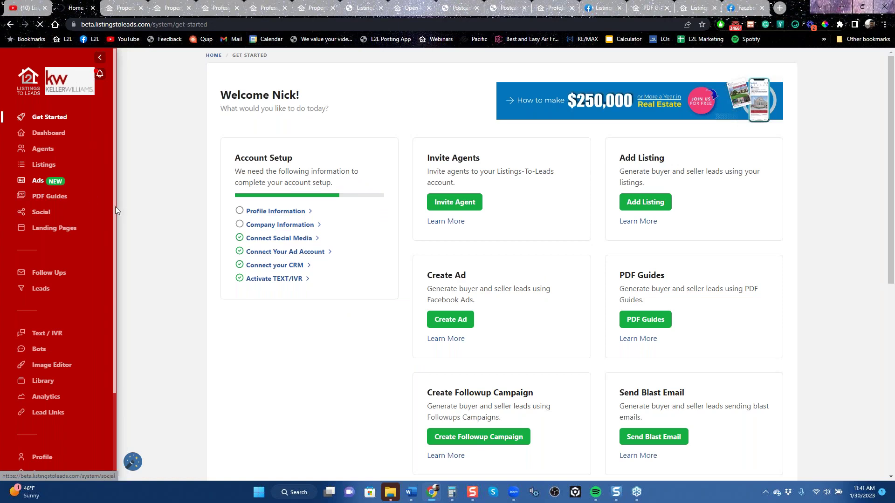
left_click(27, 181)
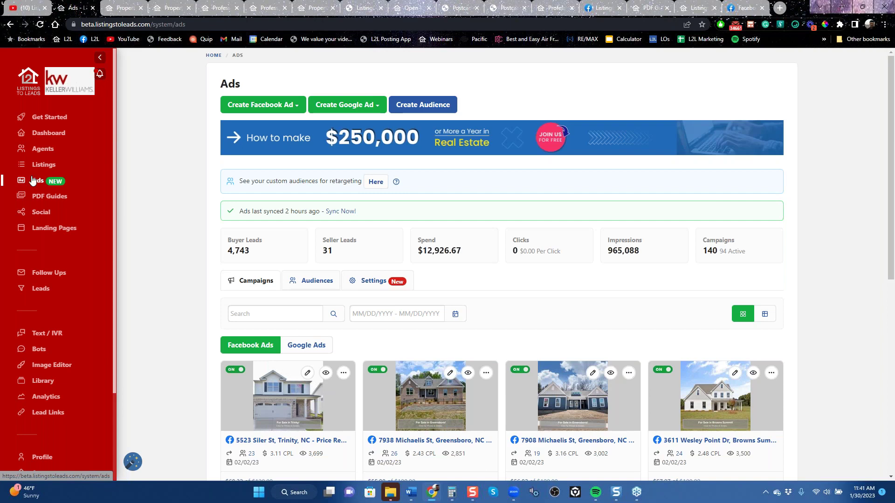
left_click(273, 110)
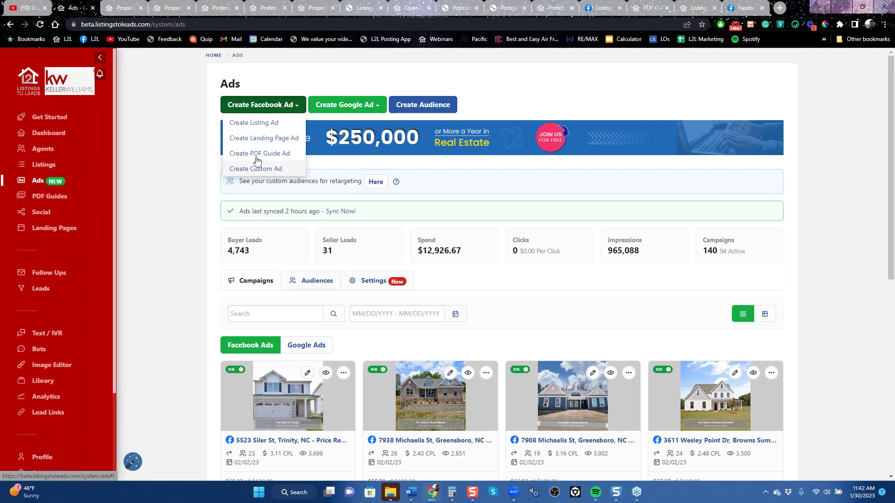
left_click(261, 123)
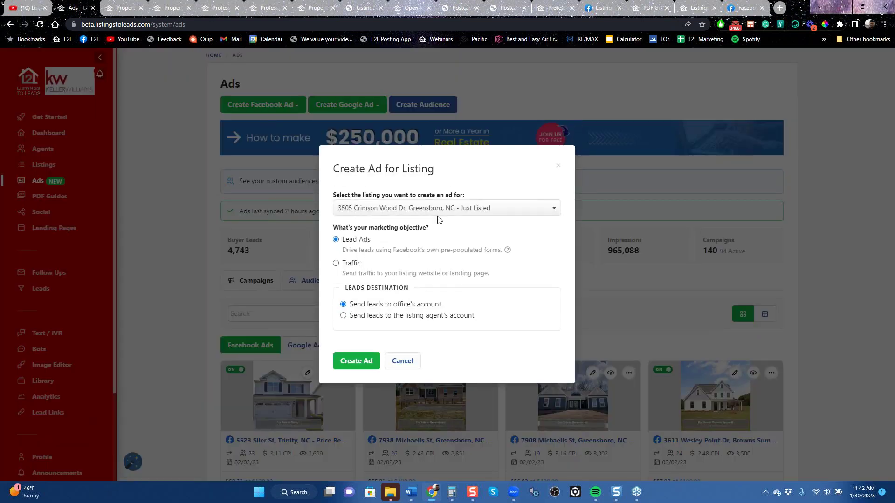
left_click(438, 208)
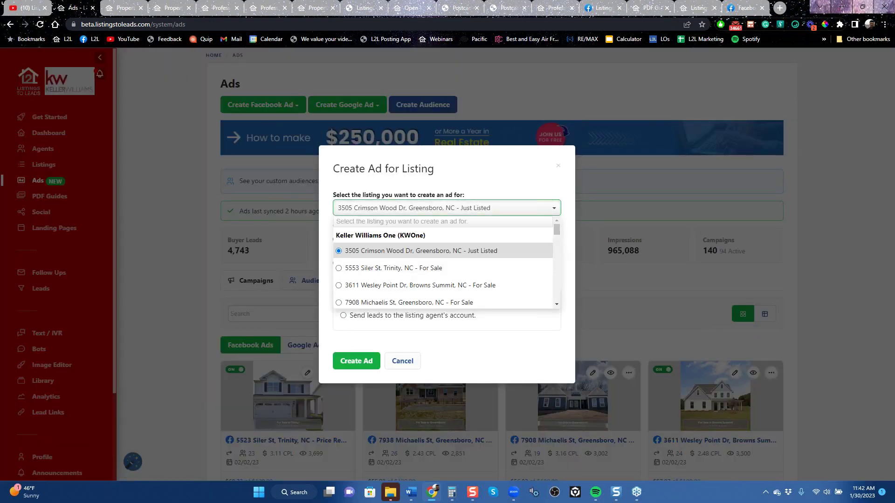
mouse_move(557, 236)
left_mouse_down()
mouse_move(558, 260)
mouse_move(557, 250)
left_mouse_up()
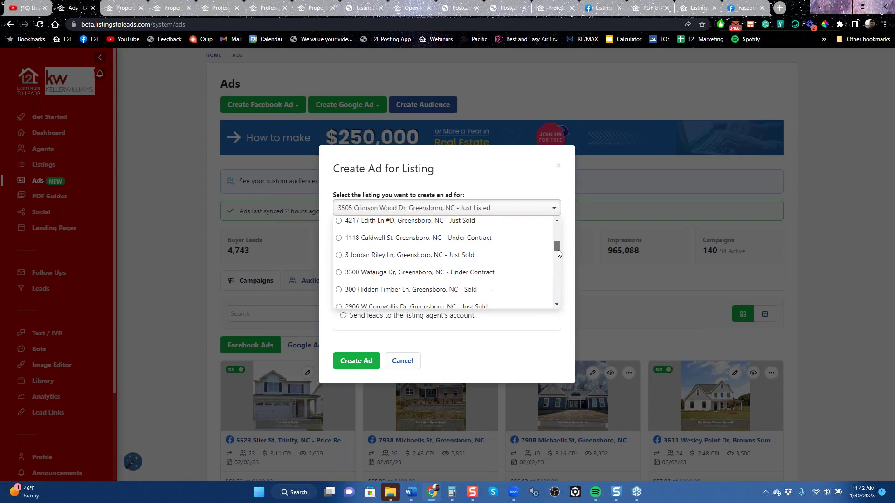
left_click(411, 256)
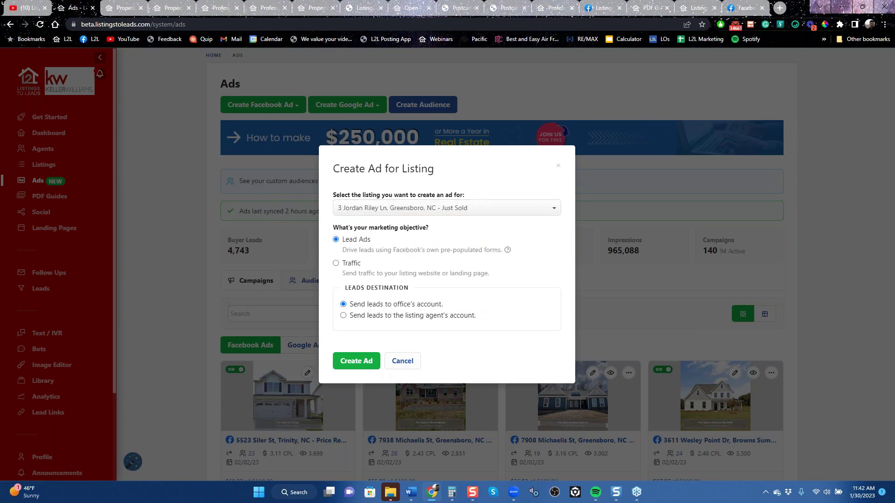
left_click(357, 364)
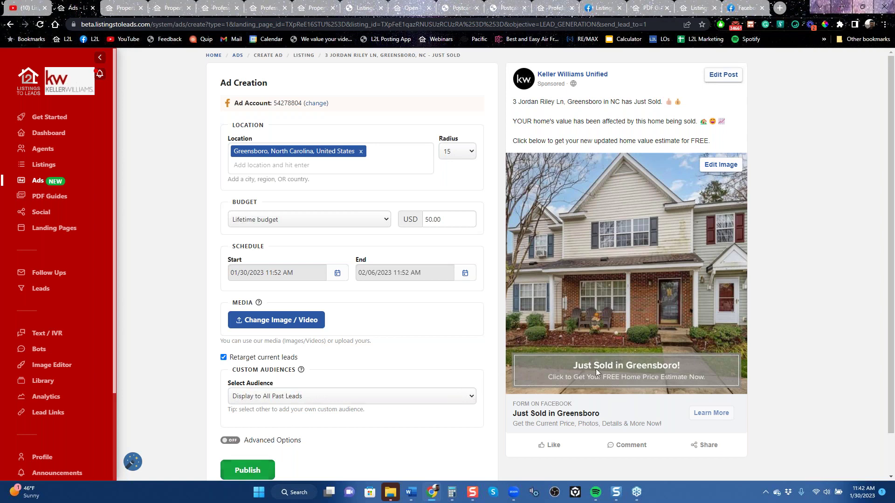
Step: View the Jordan Riley ad's editable post text, then go back to the Ads overview
left_click(657, 124)
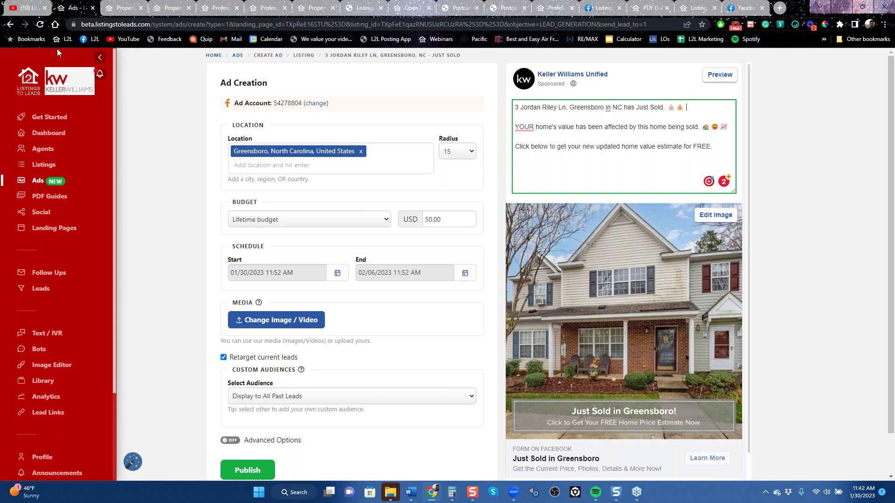
left_click(10, 25)
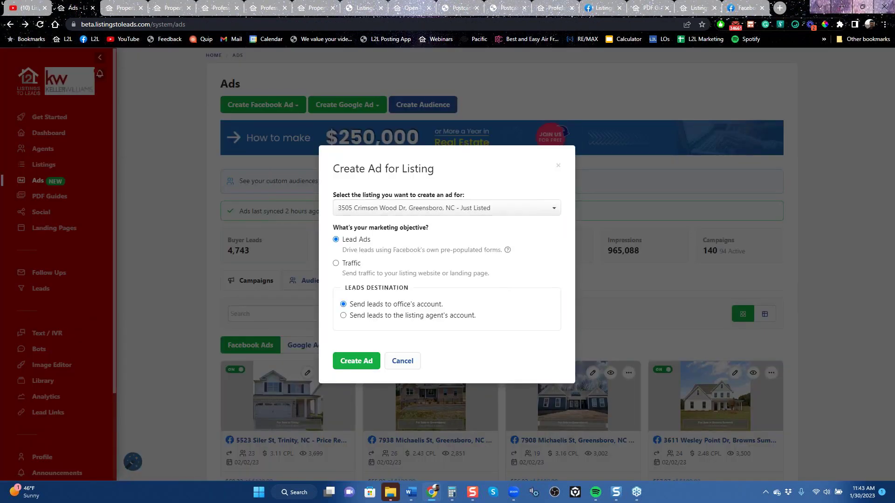
left_click(413, 208)
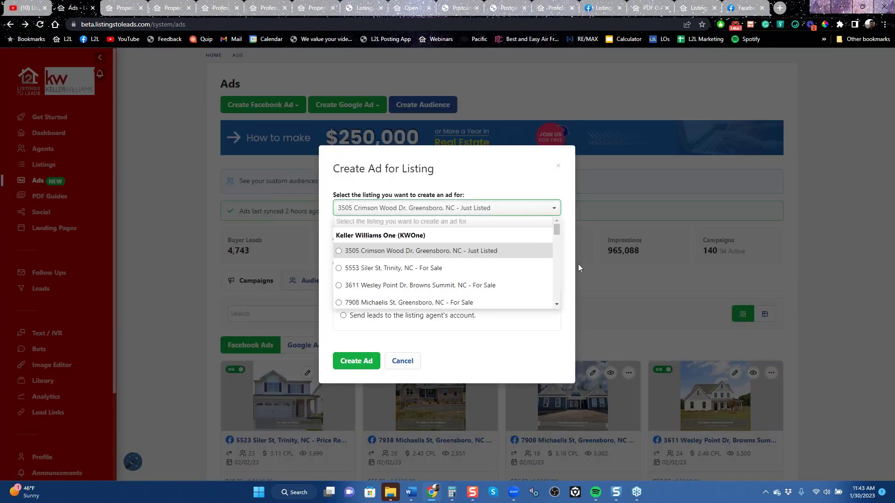
left_click_drag(557, 230, 560, 246)
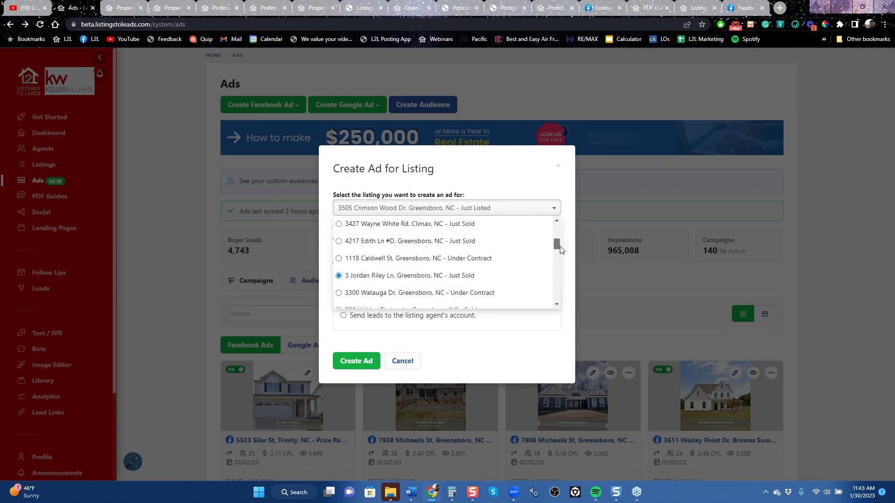
left_click(342, 259)
left_click(365, 362)
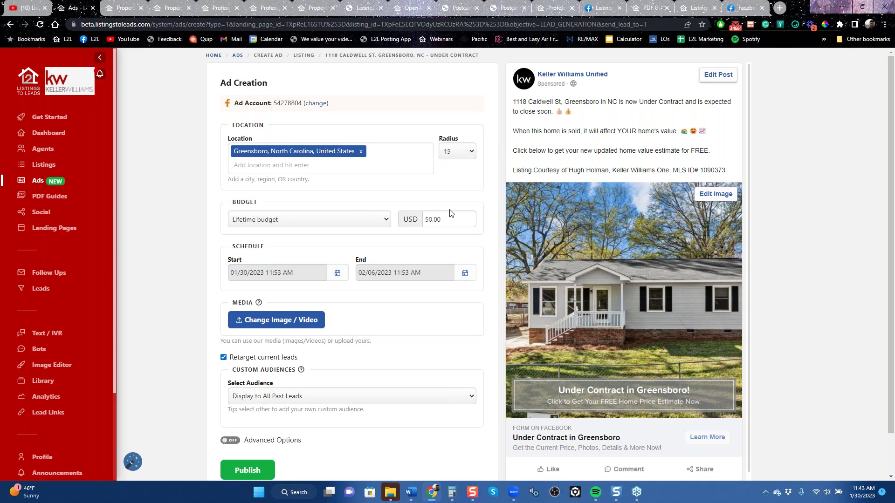
Step: Leave the $50.00 budget unchanged and navigate back to the Ads overview
left_click_drag(445, 220, 419, 222)
left_click(419, 222)
left_click(11, 28)
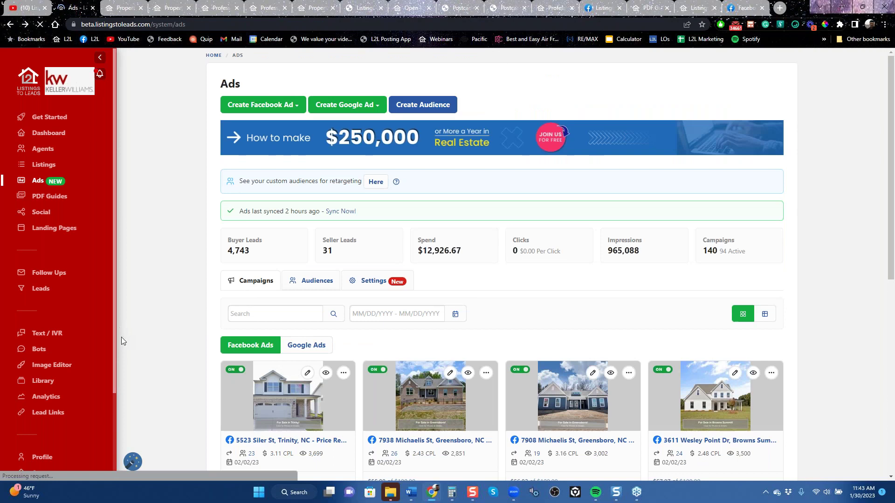
scroll(158, 351, "down", 6)
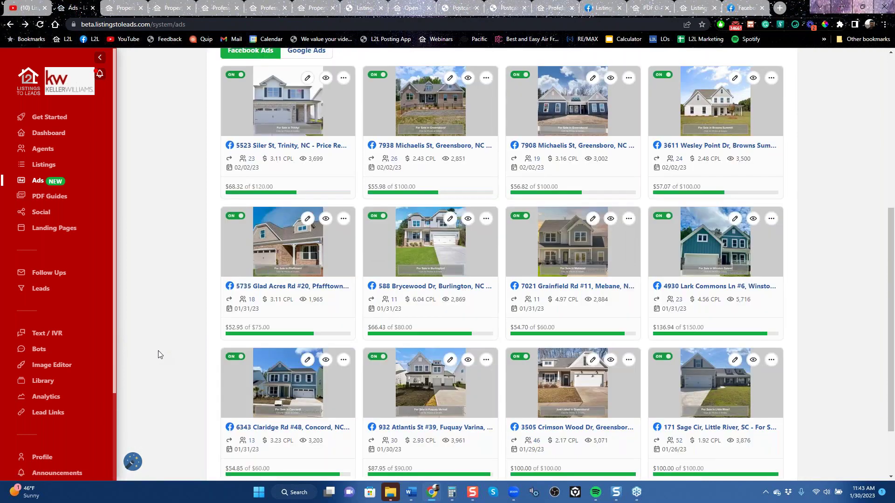
scroll(160, 355, "up", 6)
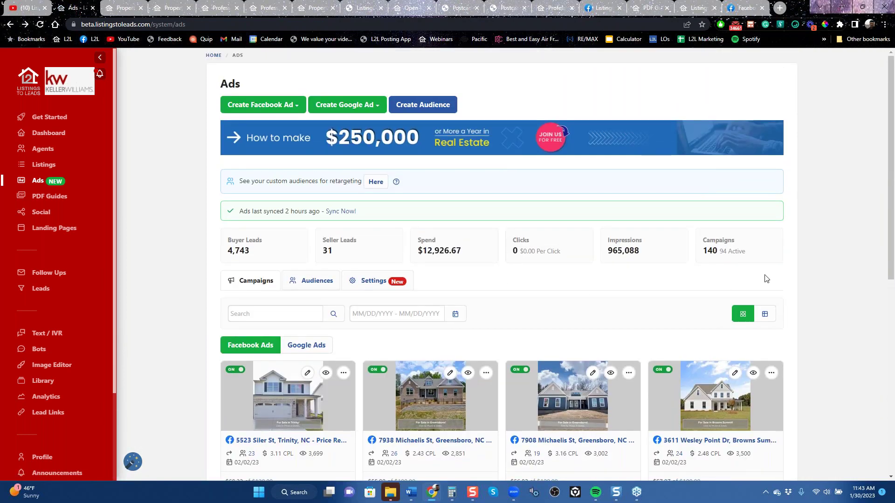
left_click_drag(723, 252, 699, 252)
left_click_drag(476, 252, 423, 252)
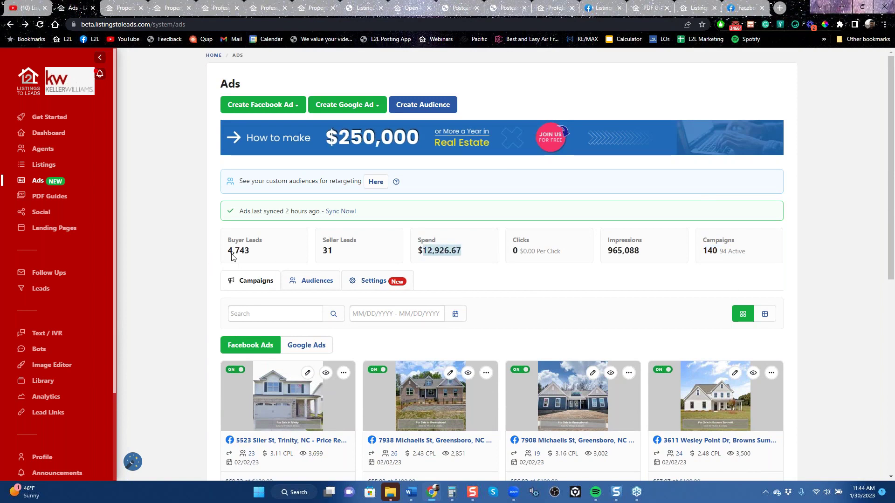
left_click_drag(257, 254, 228, 255)
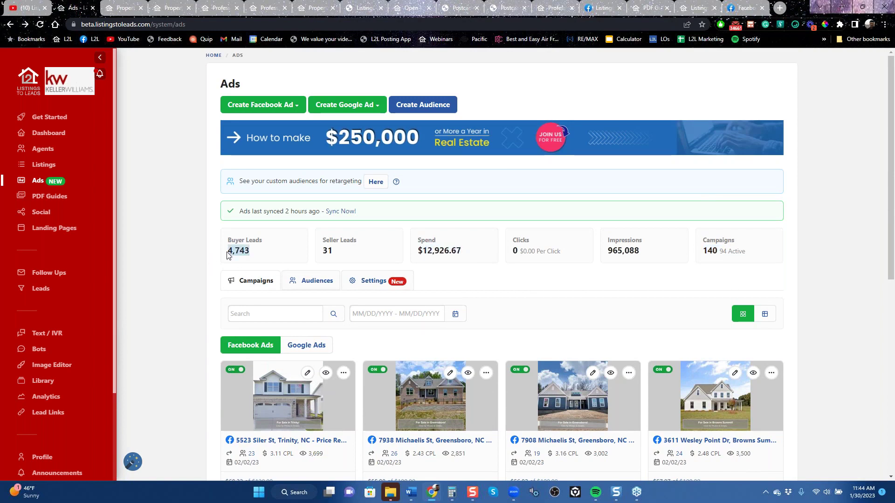
left_click(647, 253)
left_click_drag(641, 252, 607, 254)
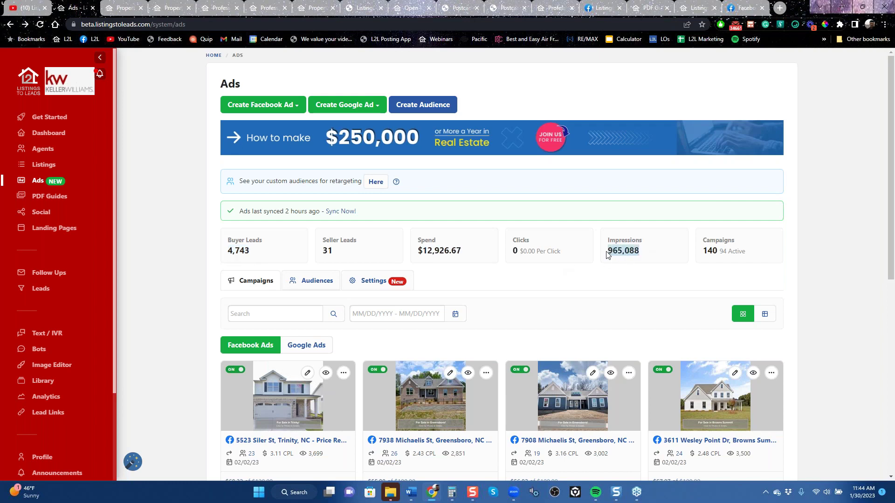
left_click(606, 254)
scroll(337, 265, "down", 6)
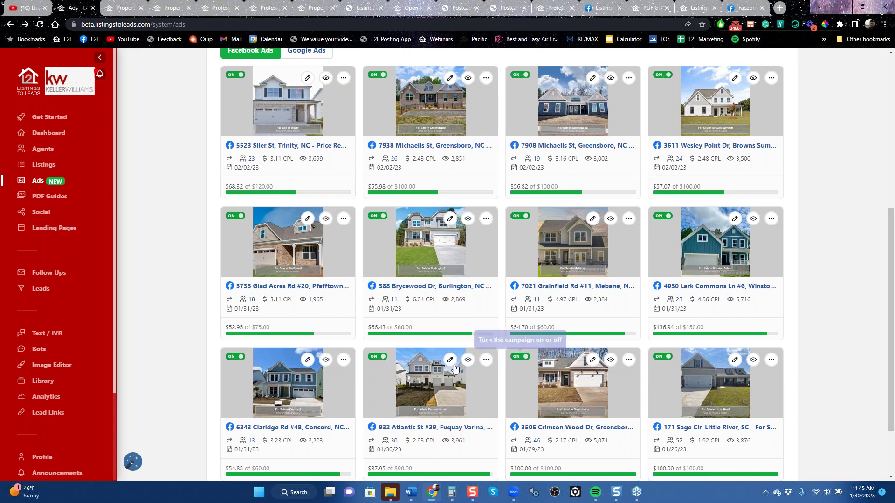
scroll(466, 403, "down", 1)
scroll(467, 403, "down", 2)
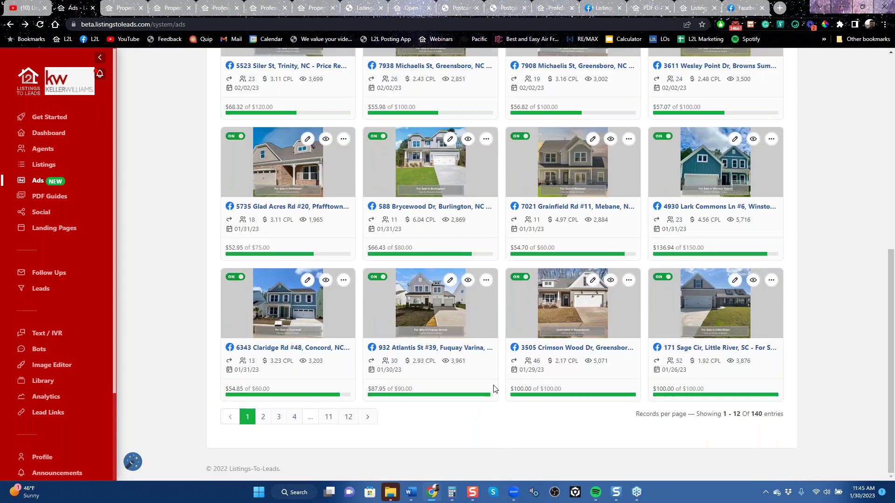
scroll(492, 388, "up", 7)
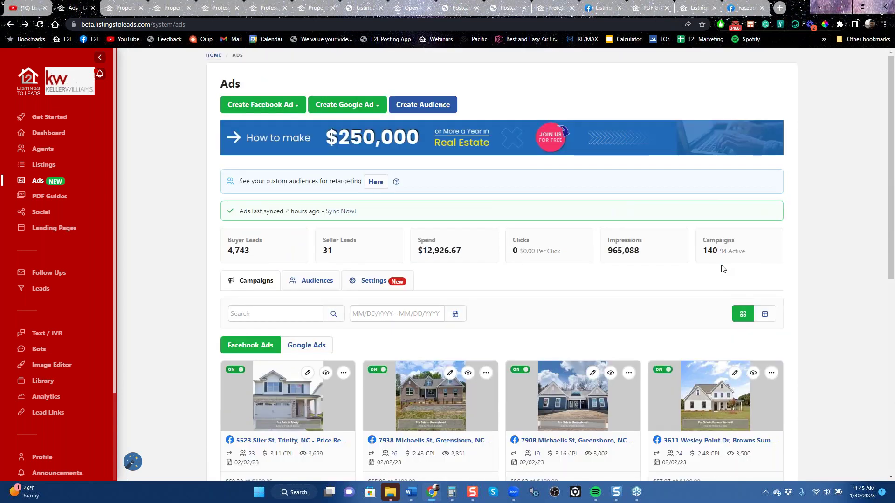
scroll(676, 392, "down", 6)
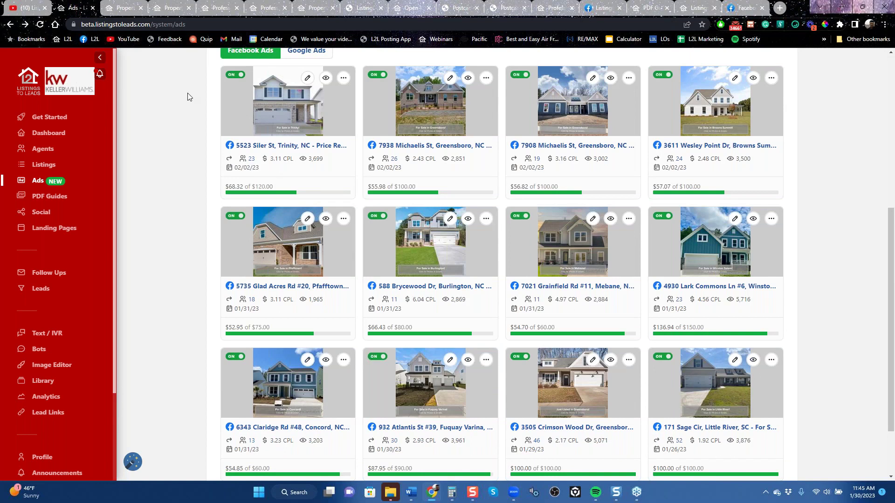
Step: Close the leftover Summit editor and preview tabs, ending on the Ads tab
left_click(129, 14)
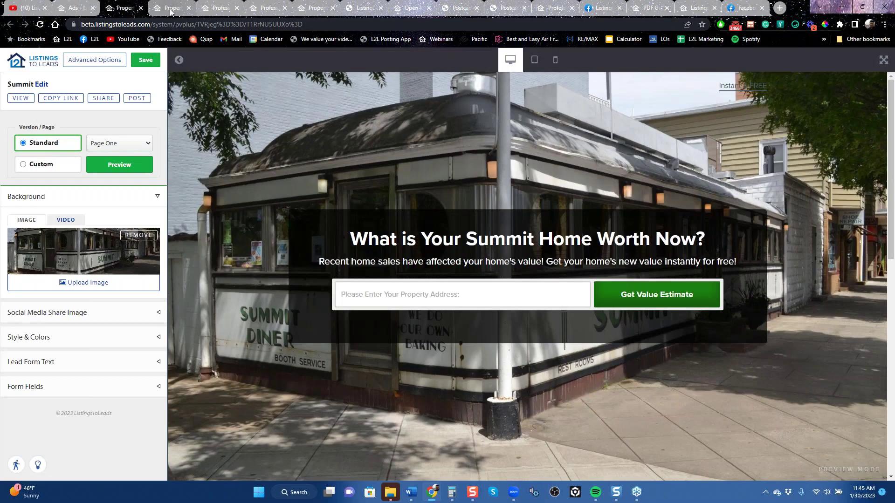
left_click(172, 8)
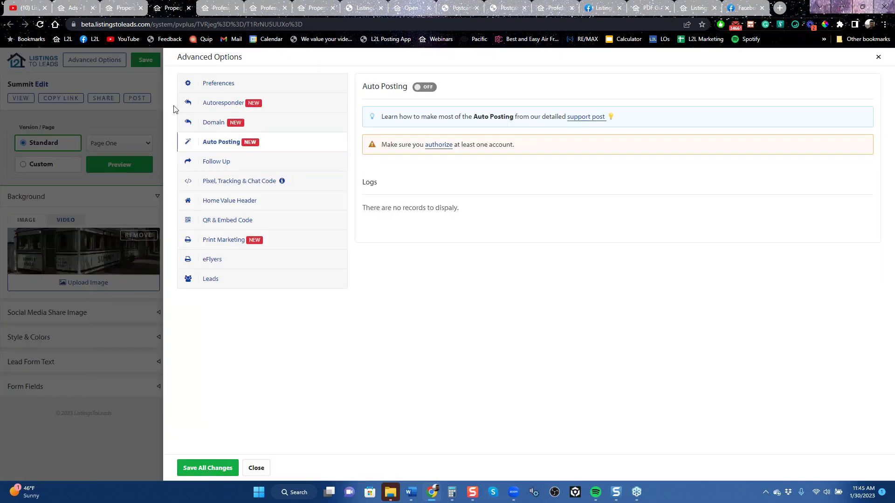
double_click(188, 8)
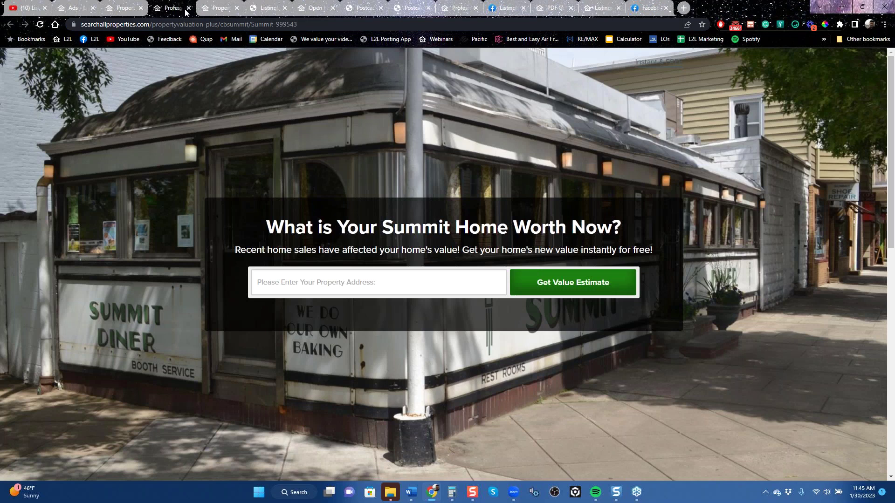
left_click(188, 8)
left_click(74, 9)
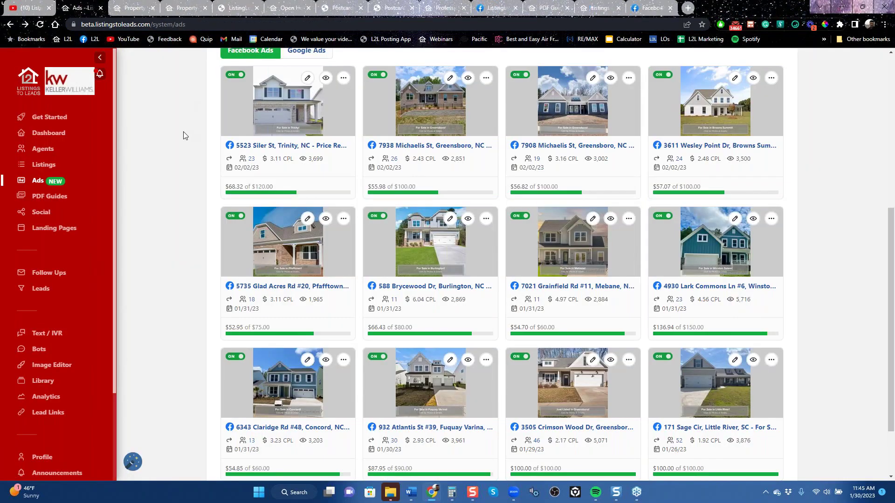
scroll(182, 131, "up", 6)
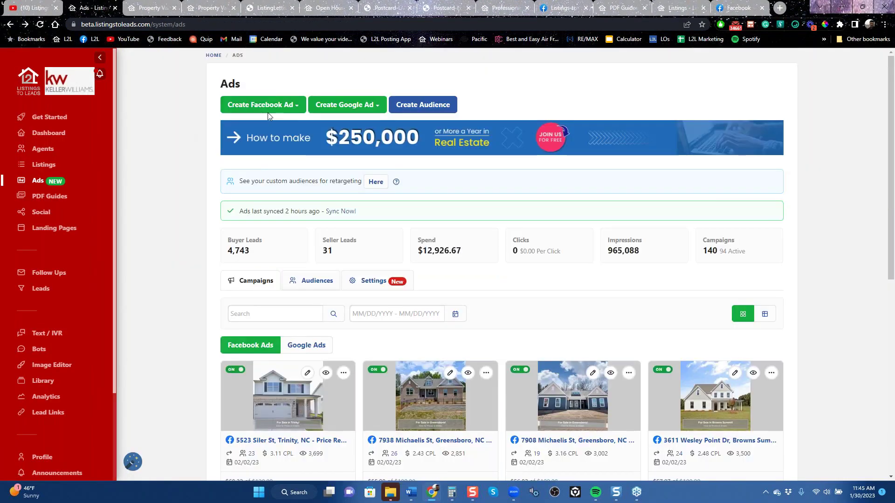
Step: Browse the listings in the Create Ad for Listing dialog, cancel it, and reopen the ad types
left_click(269, 109)
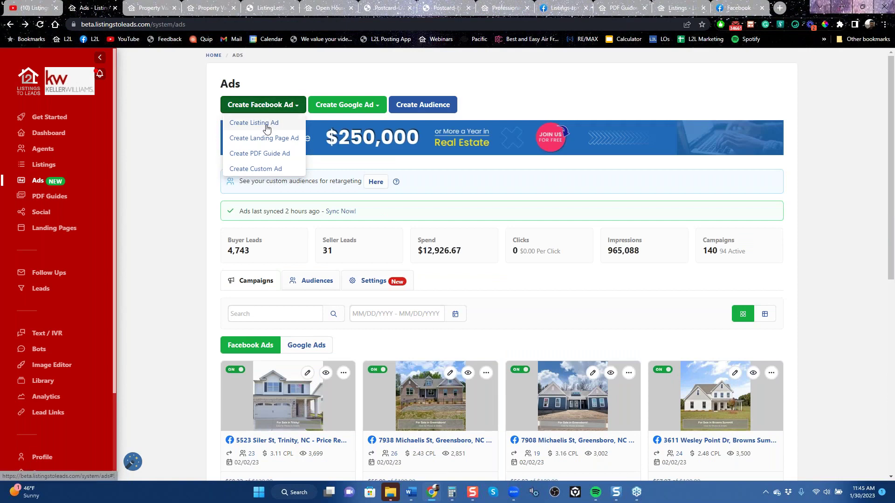
left_click(267, 124)
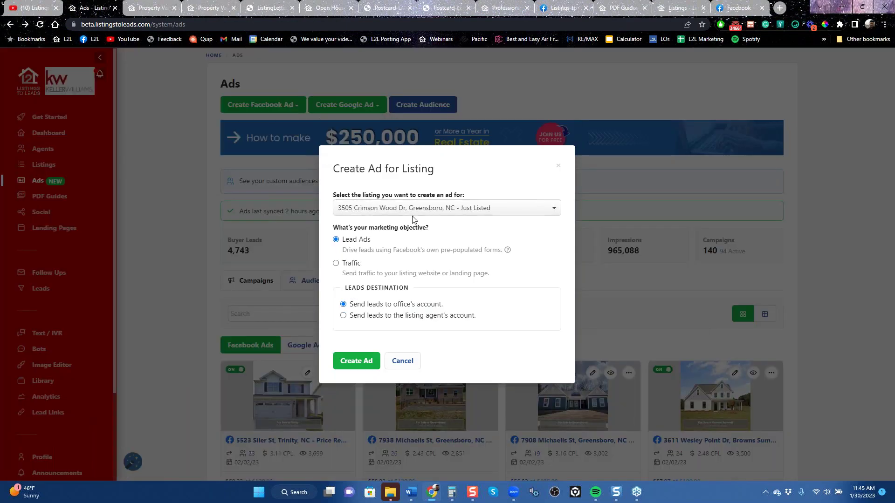
left_click(413, 214)
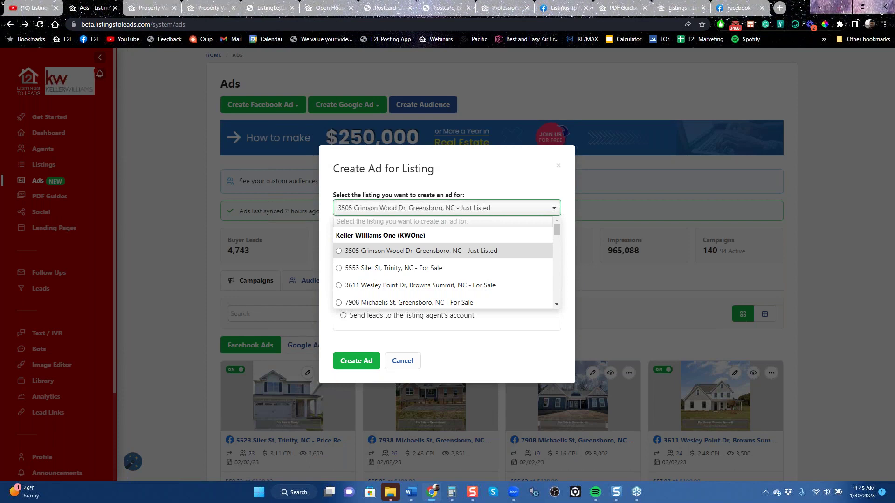
left_click_drag(556, 229, 552, 240)
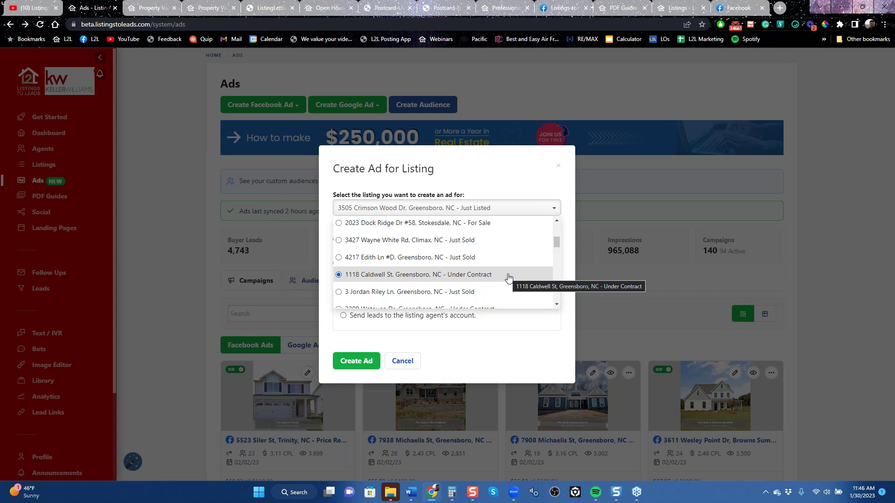
left_click(558, 166)
left_click(287, 105)
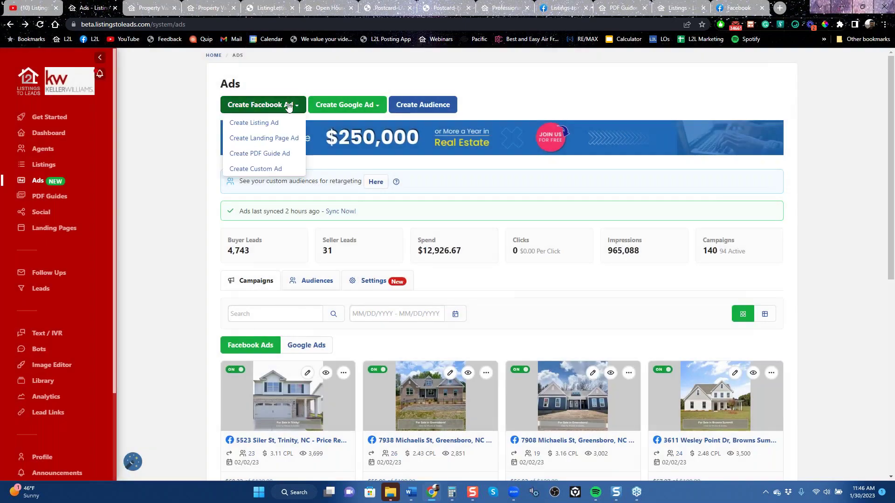
Step: Choose Create PDF Guide Ad and filter to the Seller PDF Guides
left_click(265, 154)
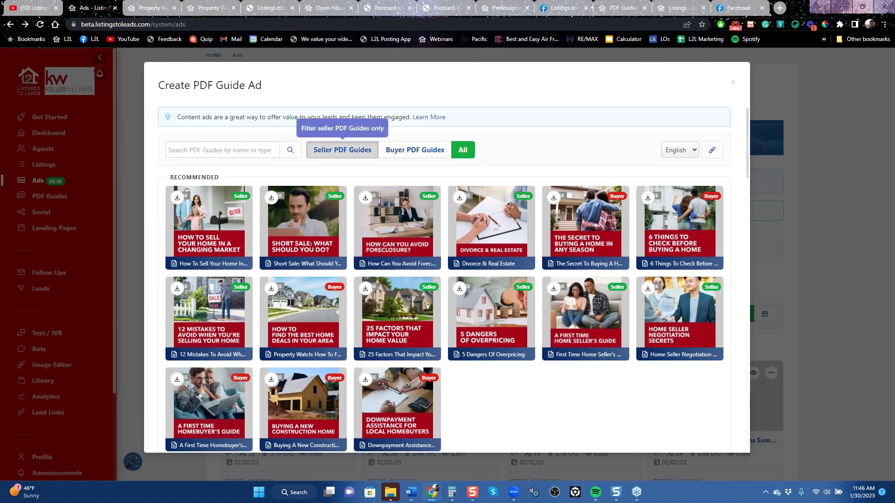
left_click(347, 150)
scroll(512, 293, "down", 15)
scroll(475, 303, "up", 15)
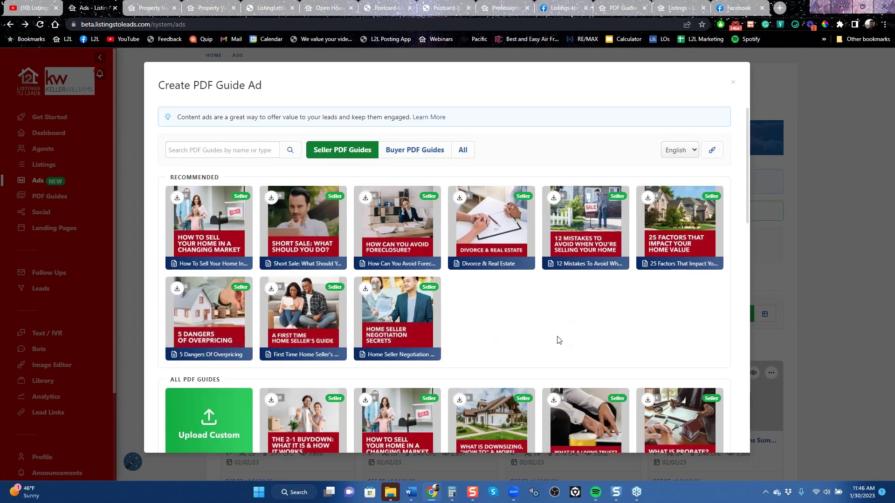
Step: Create a Lead Ads ad for '5 Dangers Of Overpricing' and enter 'clevel' as location
mouse_move(196, 326)
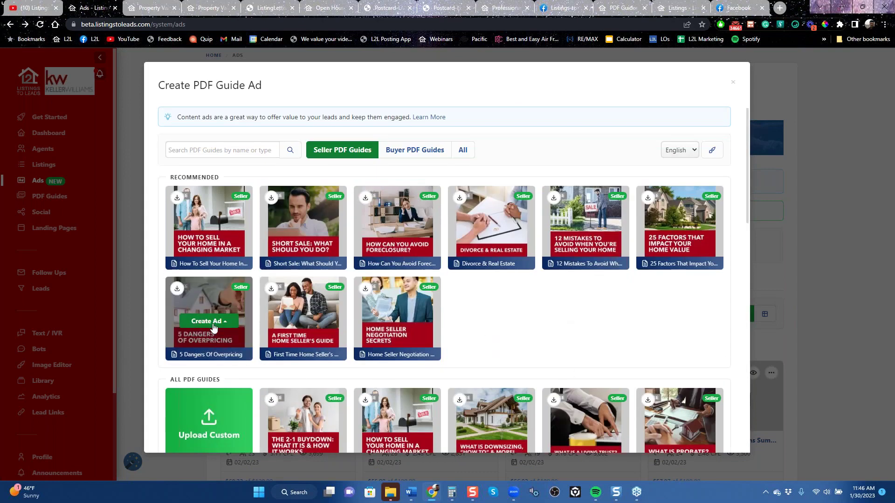
left_click(177, 291)
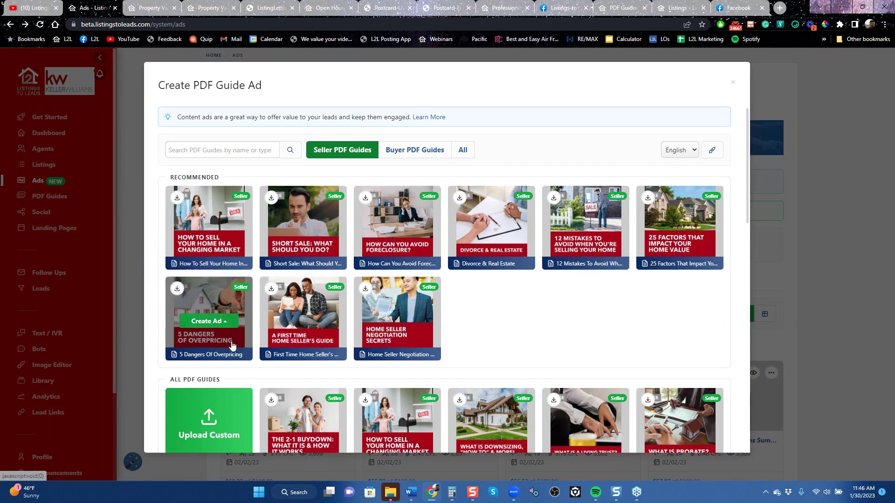
left_click(208, 323)
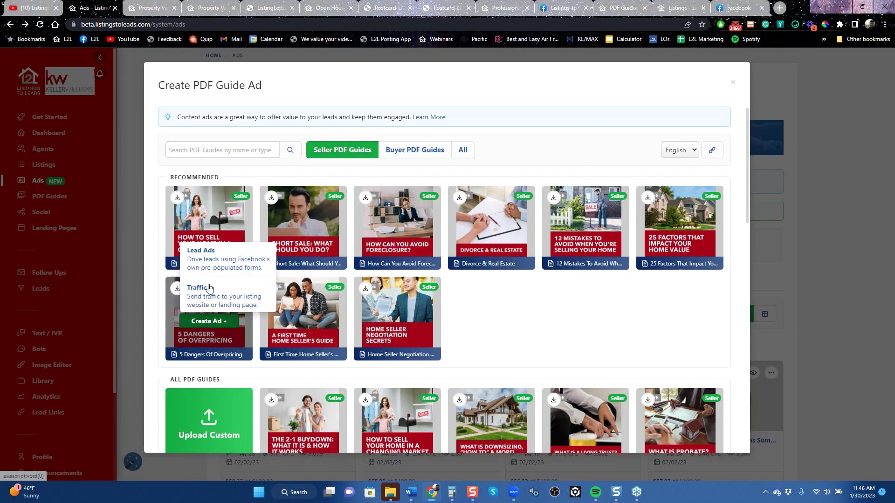
left_click(205, 259)
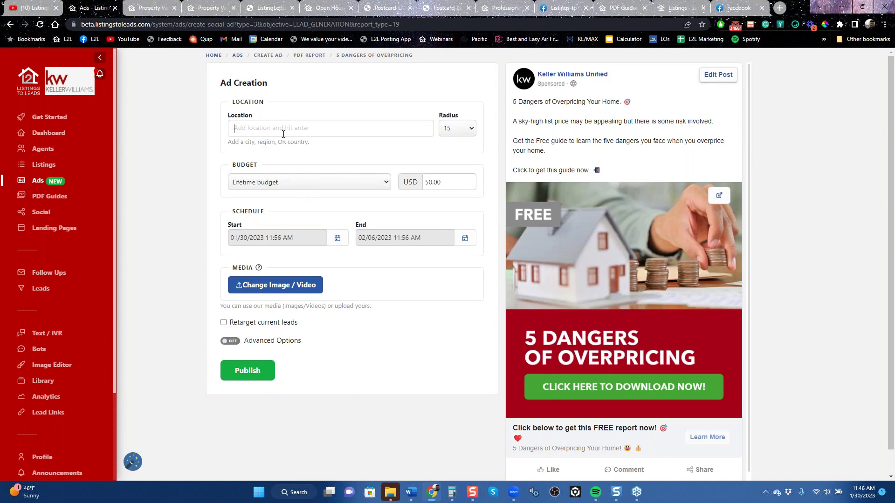
type("clevel")
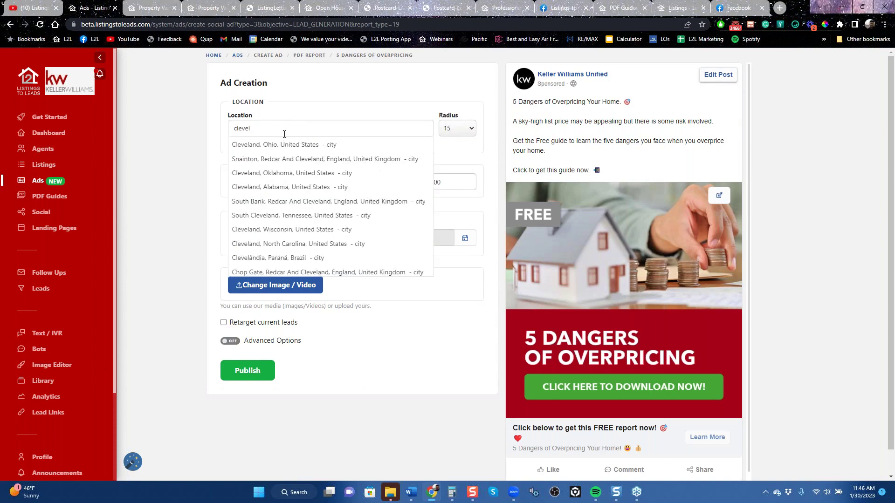
Step: Pick Cleveland, Ohio as the location, set radius 30, and select the budget amount
key("Down")
key("Return")
left_click(338, 127)
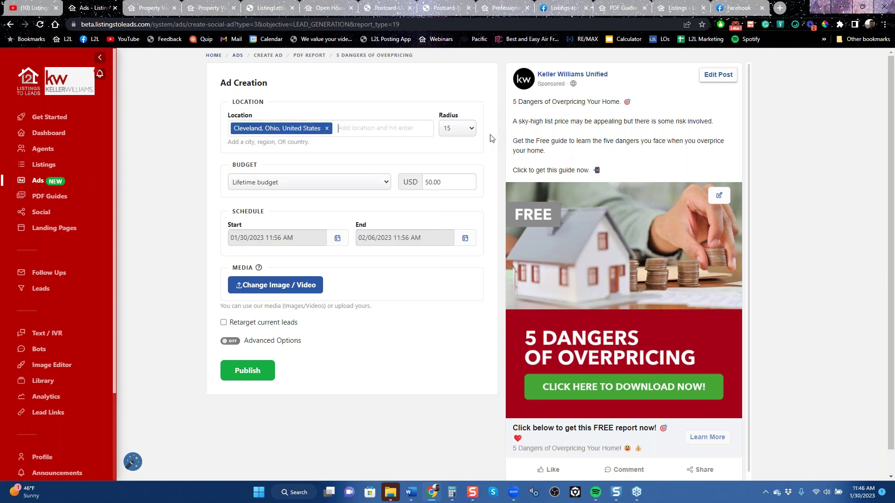
left_click(471, 132)
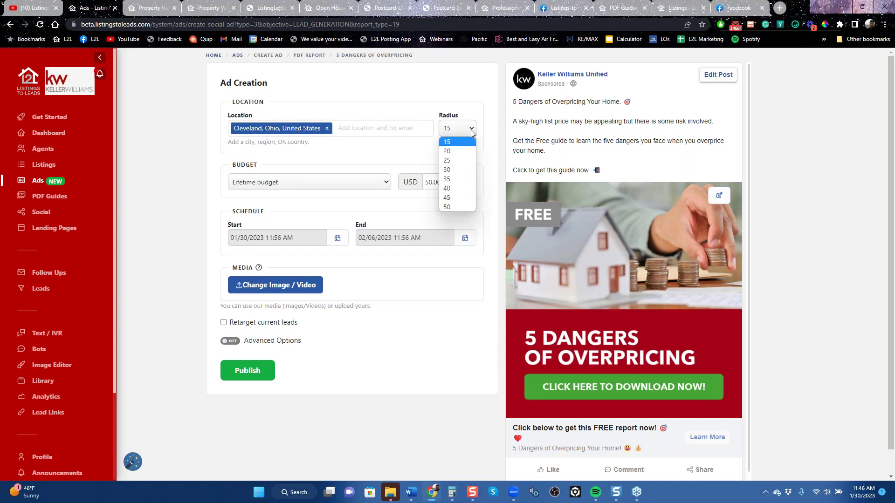
left_click(462, 174)
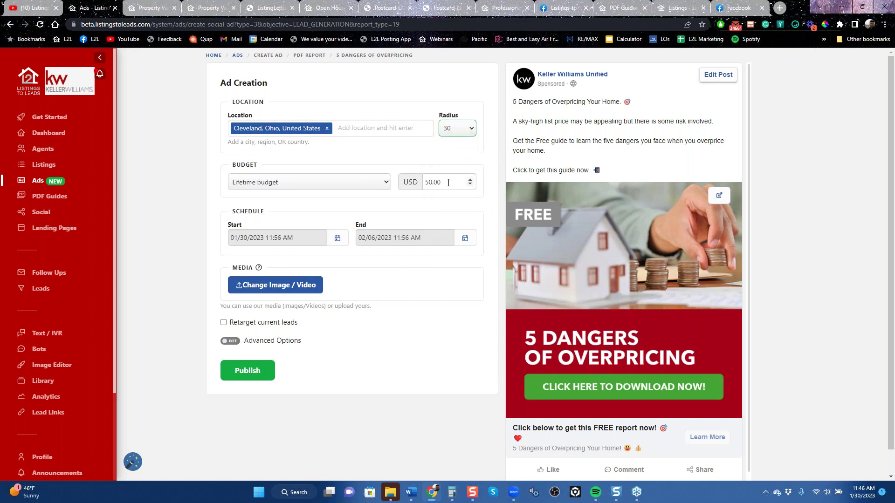
left_click_drag(450, 182, 426, 181)
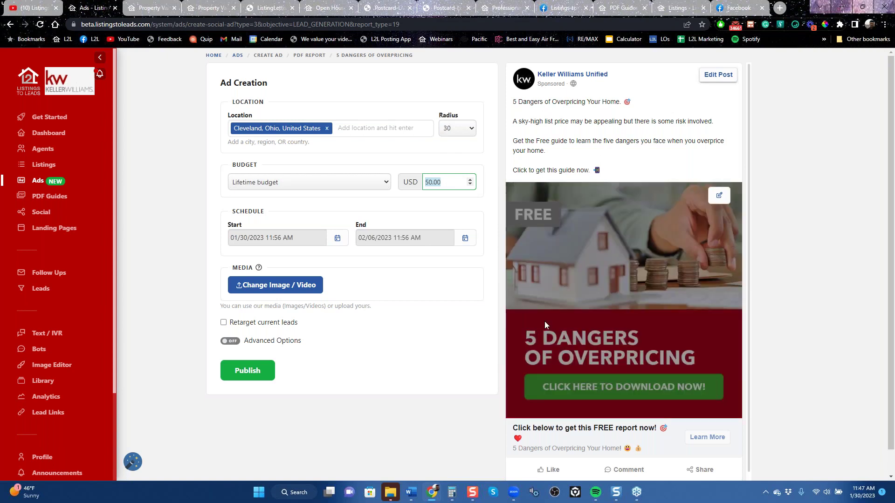
Step: Enable Retarget current leads with the audience kept at Display to All Past Leads, then move to YouTube
left_click(223, 323)
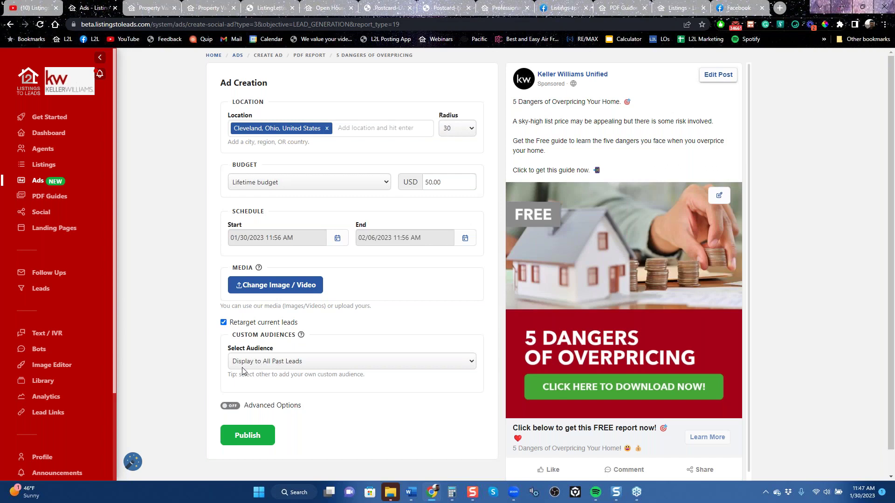
left_click(335, 365)
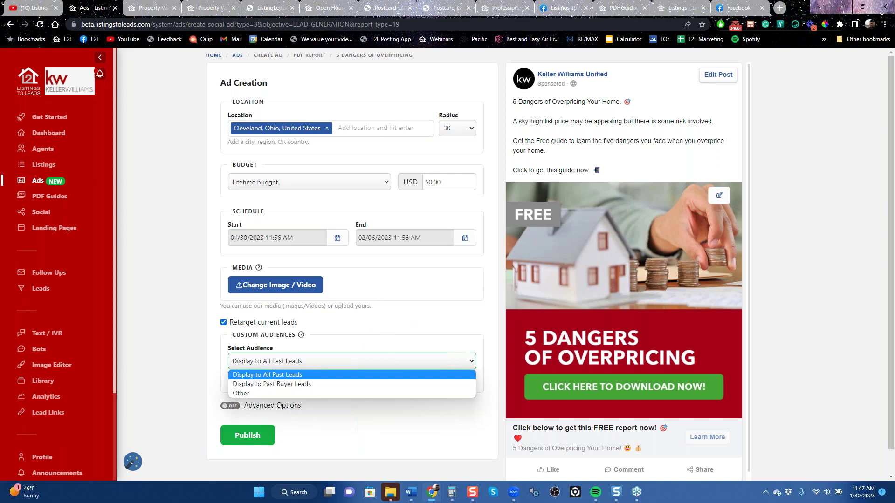
left_click(399, 316)
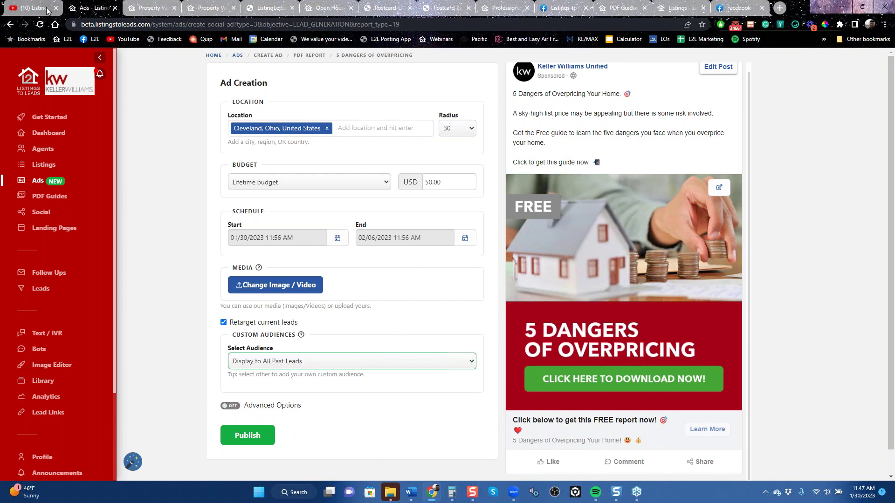
left_click(46, 8)
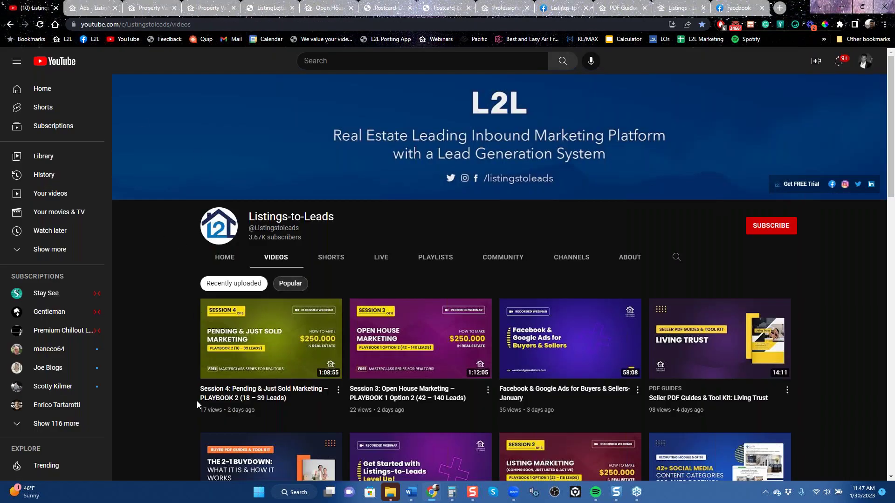
Step: Scroll down through the channel's older webinar videos, then go back to the Ad Creation form
scroll(197, 401, "down", 6)
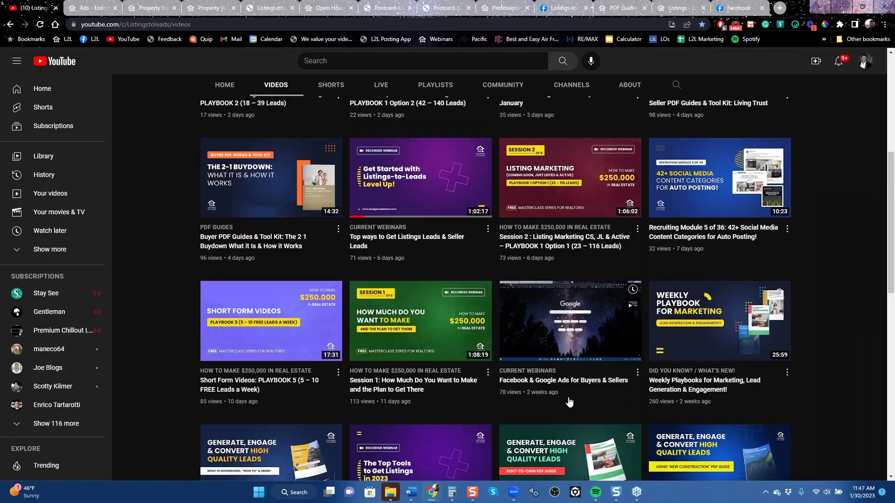
scroll(570, 402, "down", 6)
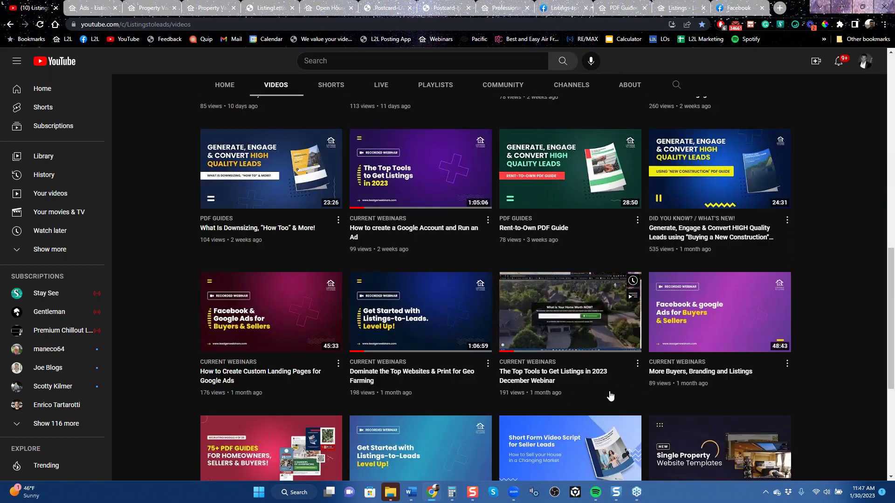
scroll(608, 394, "down", 5)
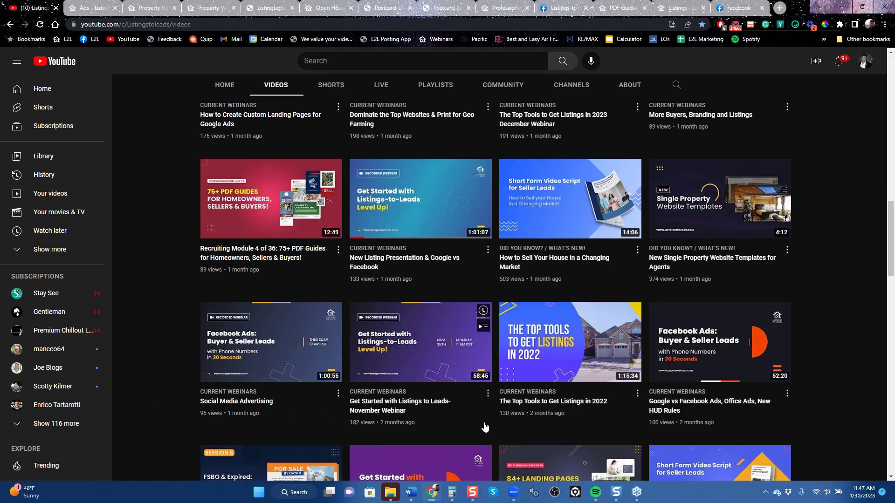
scroll(566, 417, "down", 6)
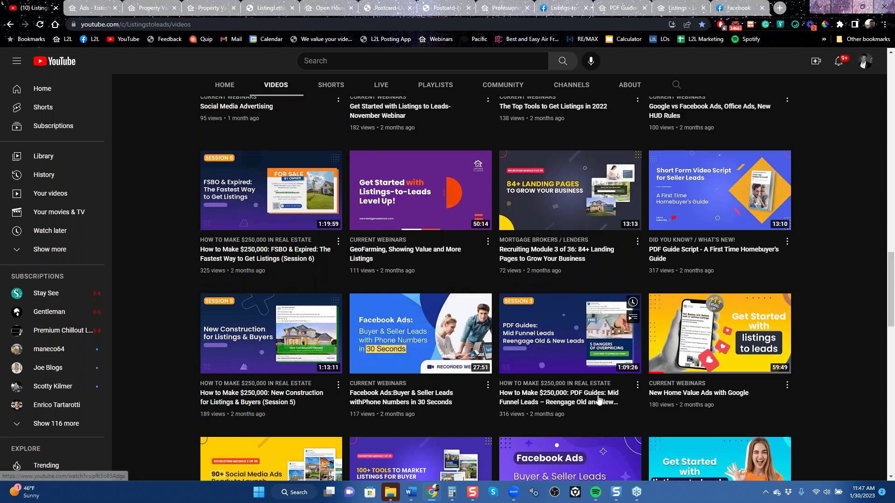
scroll(595, 397, "down", 6)
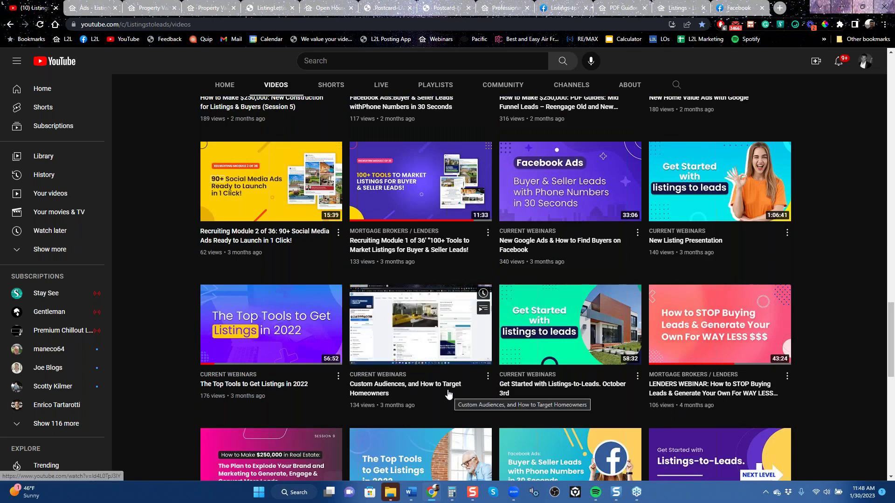
scroll(442, 393, "down", 6)
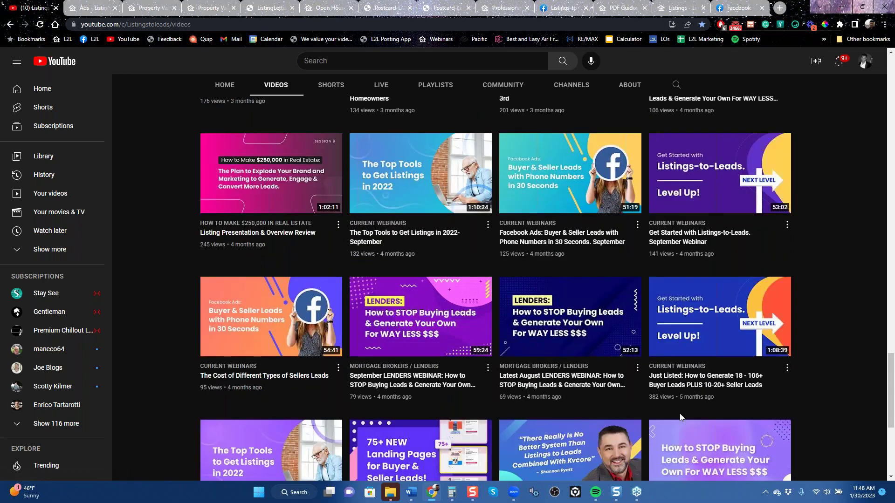
scroll(680, 417, "down", 5)
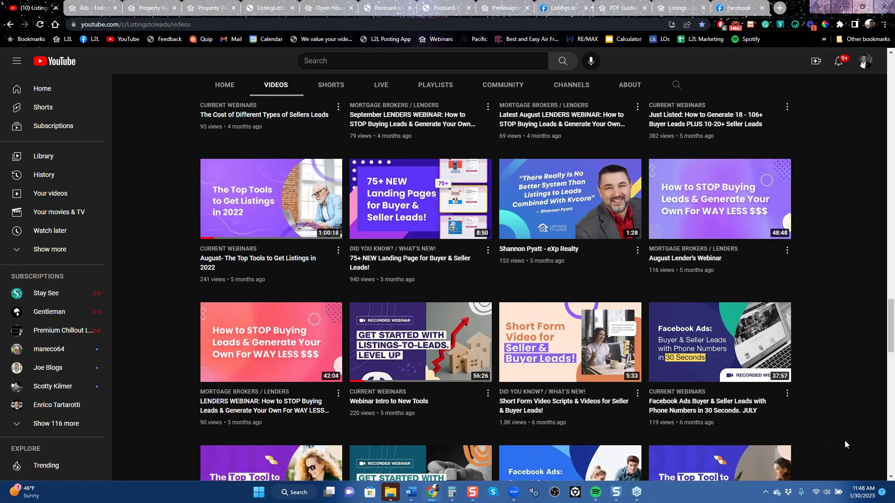
left_click(891, 478)
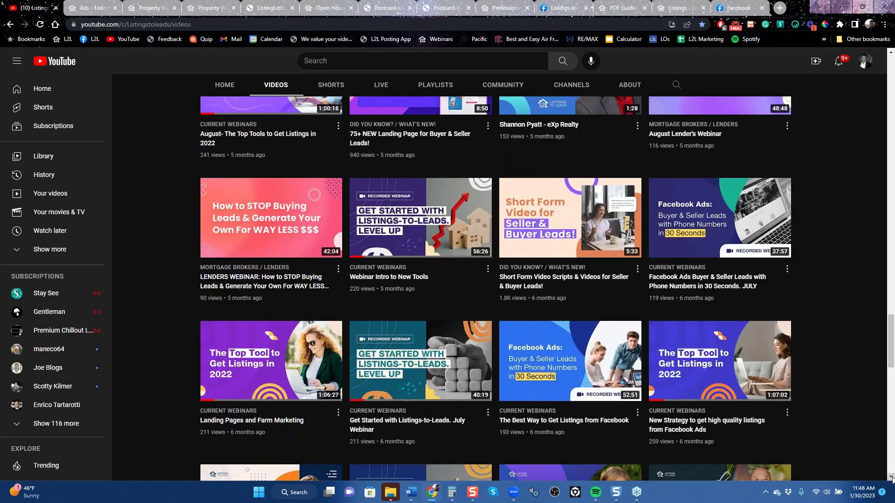
mouse_move(684, 444)
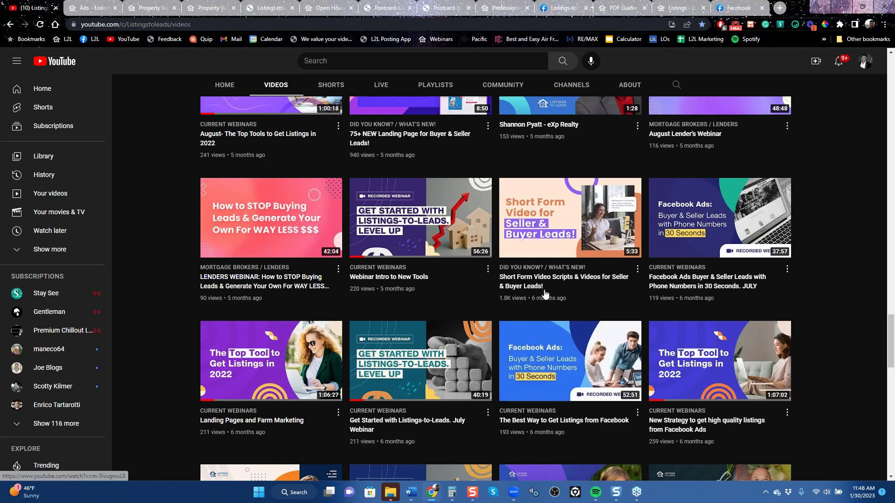
left_click(91, 8)
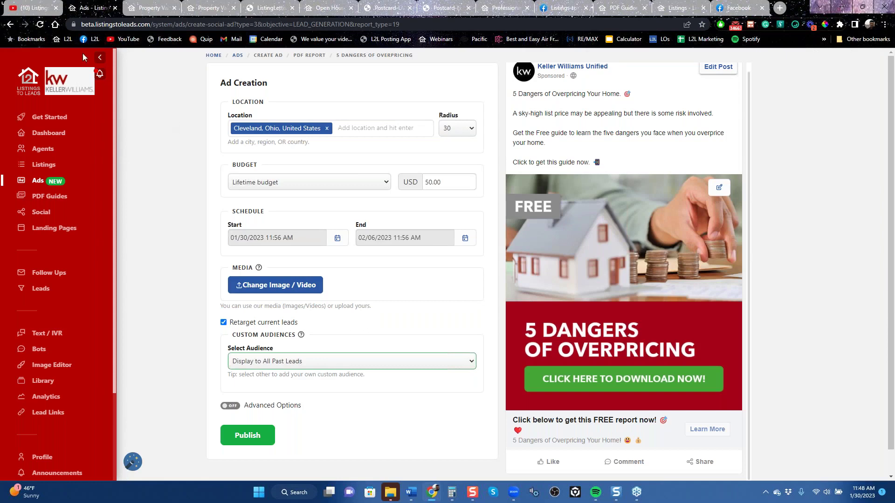
Step: Create a Facebook Landing Page Ad with Raleigh chosen as the landing page
left_click(10, 24)
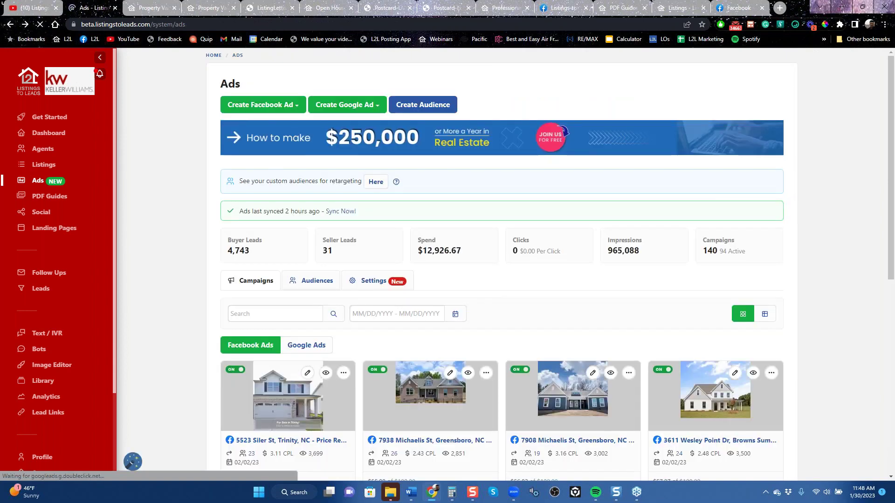
left_click(293, 106)
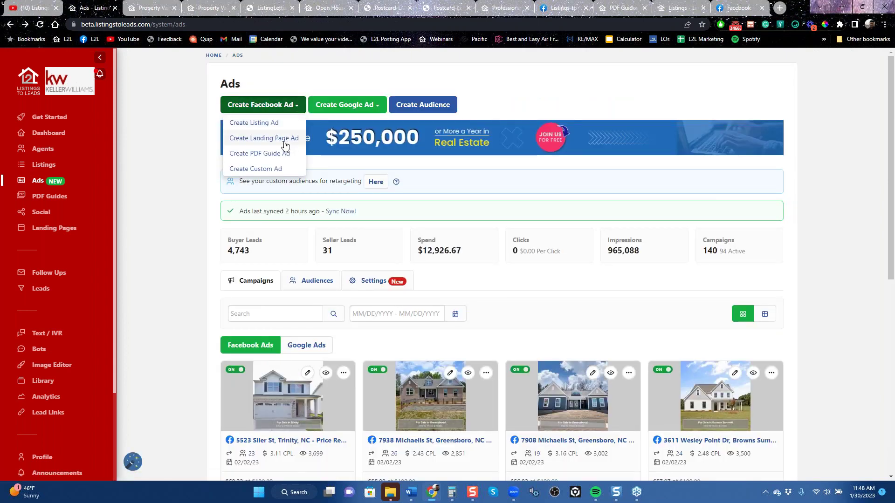
left_click(267, 141)
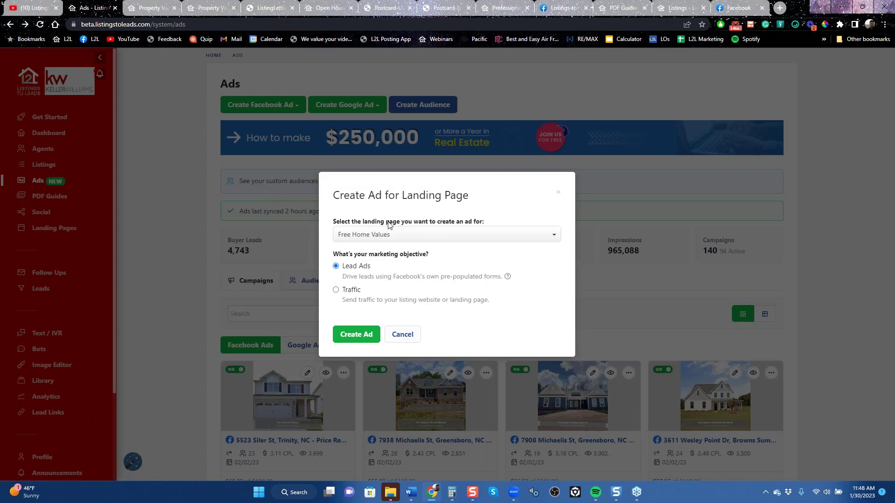
left_click(393, 235)
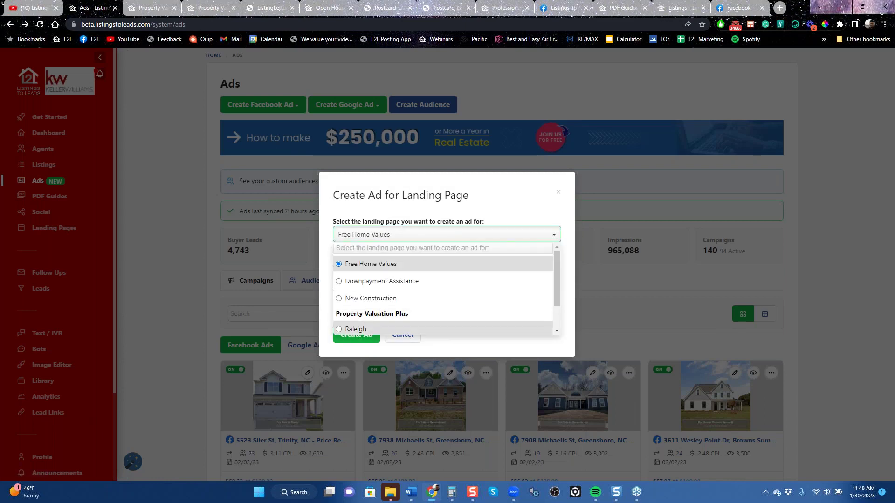
left_click(355, 334)
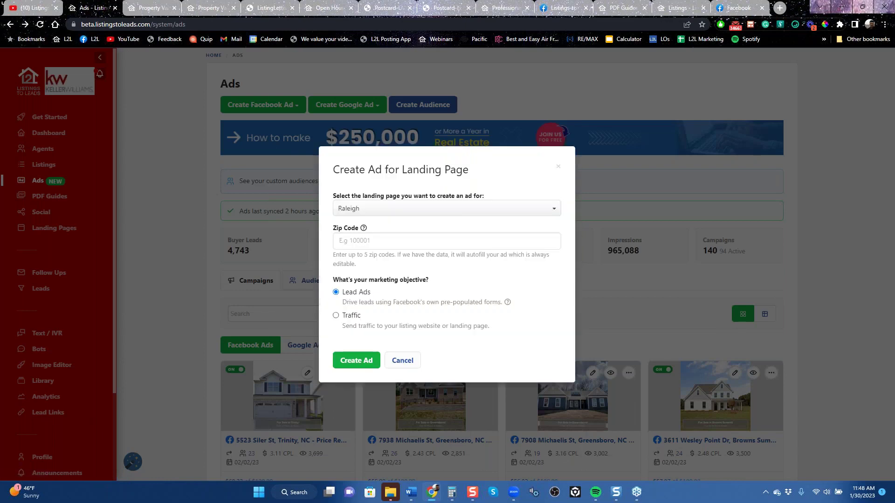
left_click(353, 363)
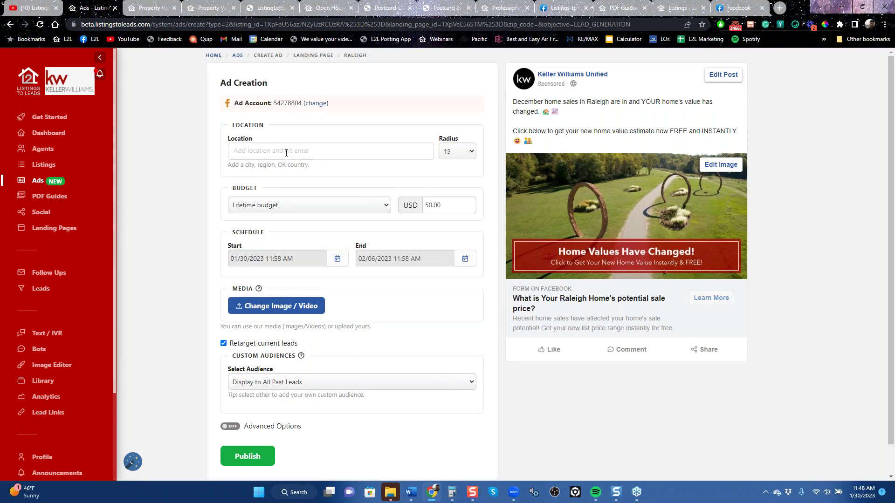
Step: Set the ad location to Raleigh, North Carolina, United States and select the 50.00 lifetime budget
type("rale")
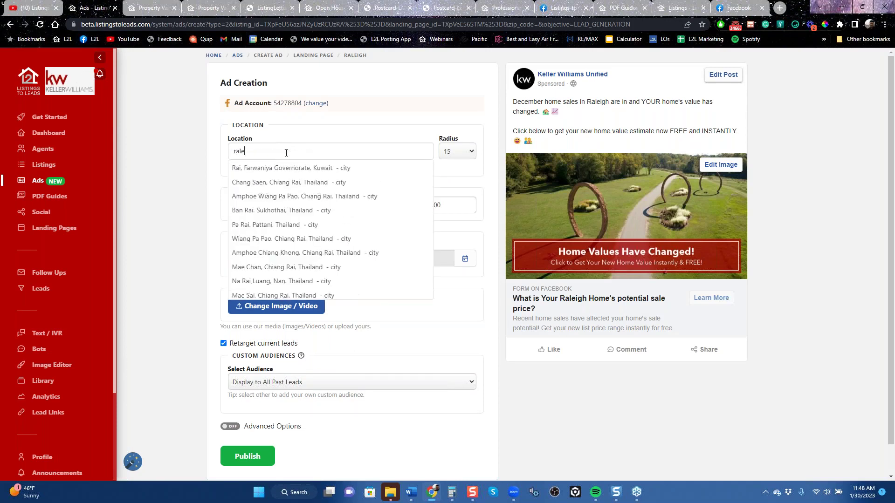
left_click(289, 168)
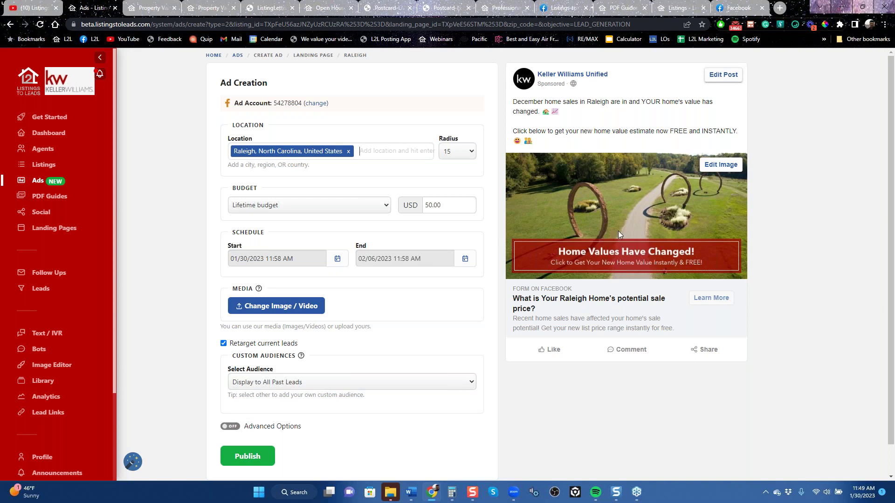
left_click_drag(454, 205, 415, 205)
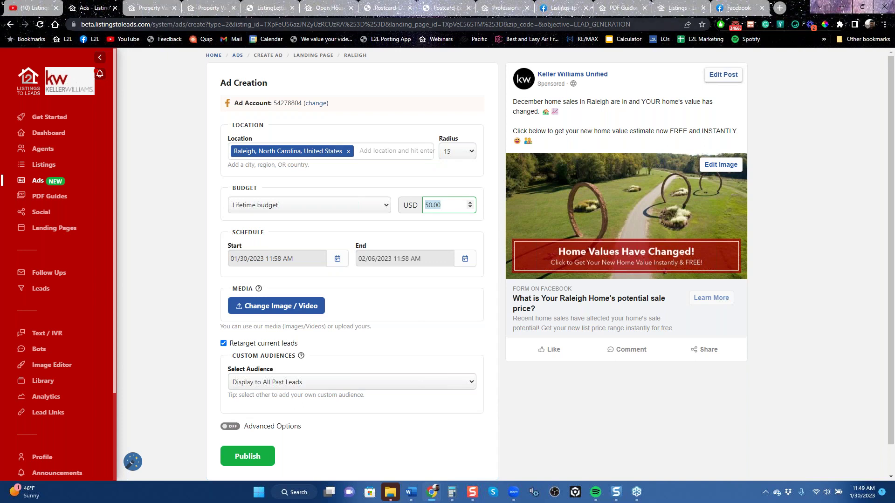
left_click(23, 13)
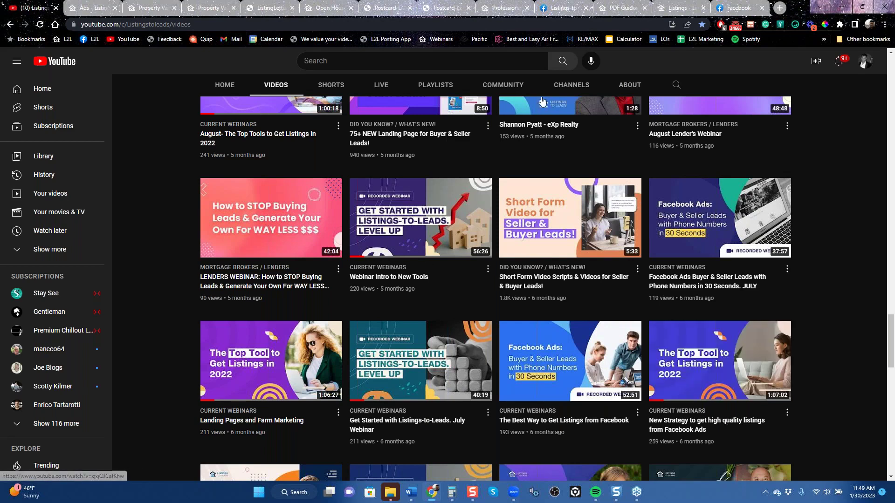
left_click(101, 11)
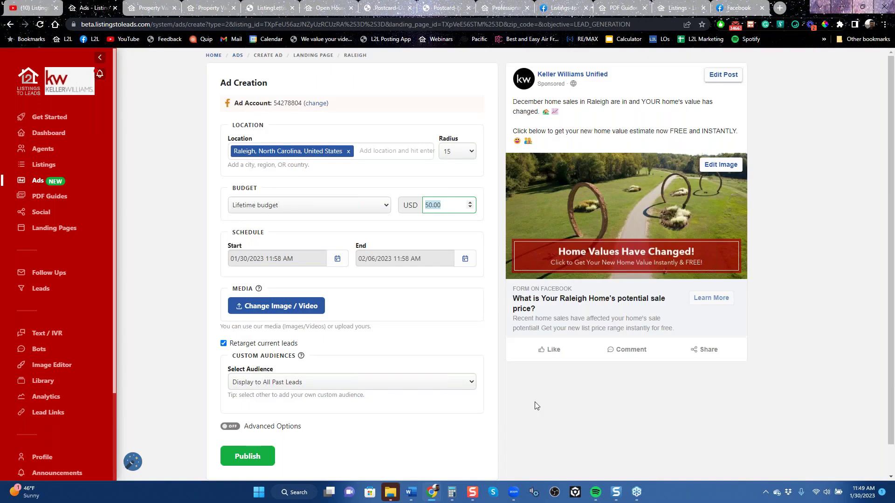
Step: Set the audience to Other with the L2L Buyer & Seller custom audience, then return to Ads
scroll(329, 333, "down", 1)
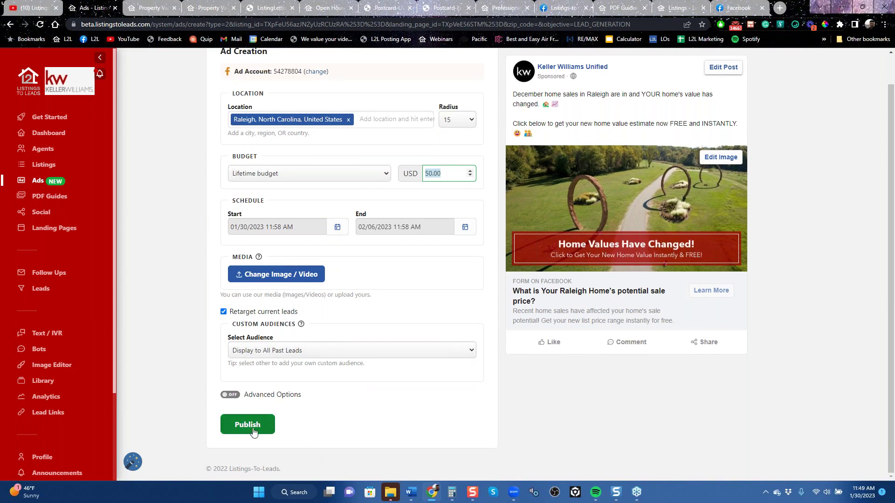
left_click(297, 357)
left_click(284, 382)
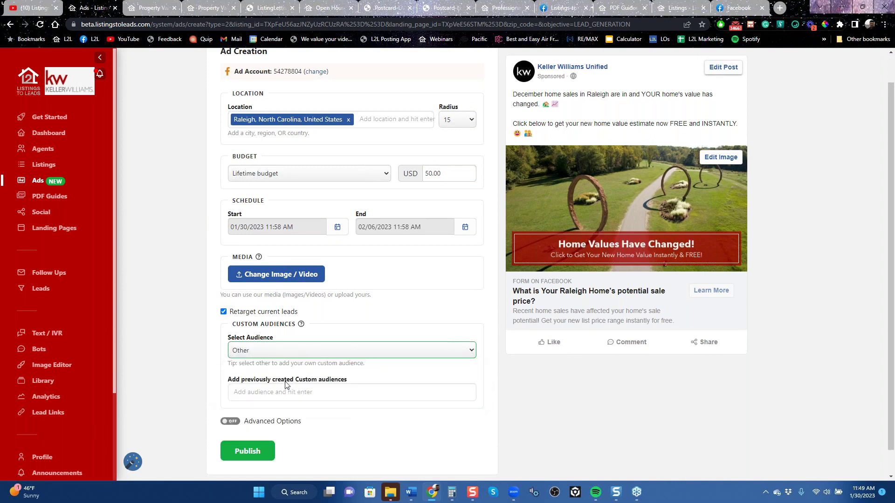
left_click(291, 399)
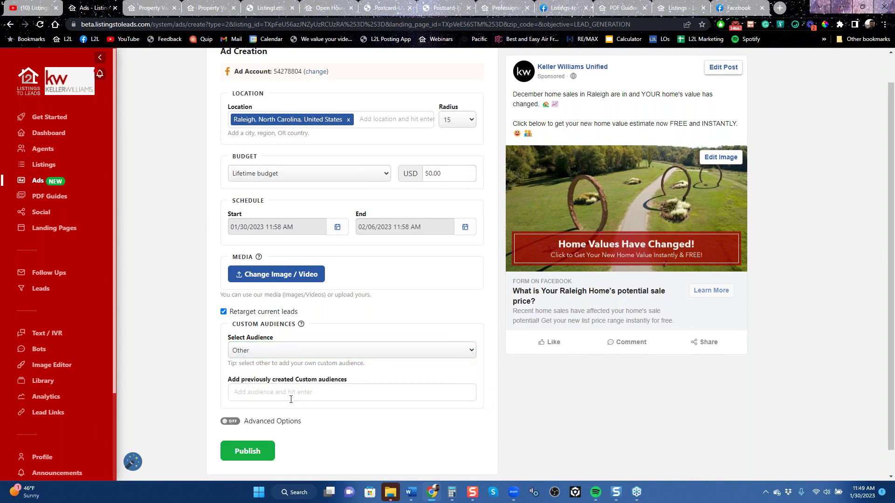
type("l2")
key("Down")
key("Down")
key("Down")
key("Return")
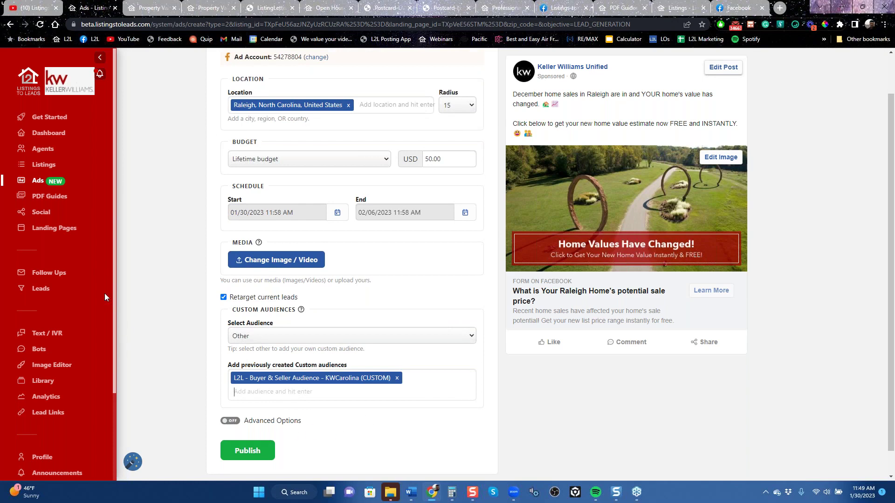
scroll(161, 219, "up", 1)
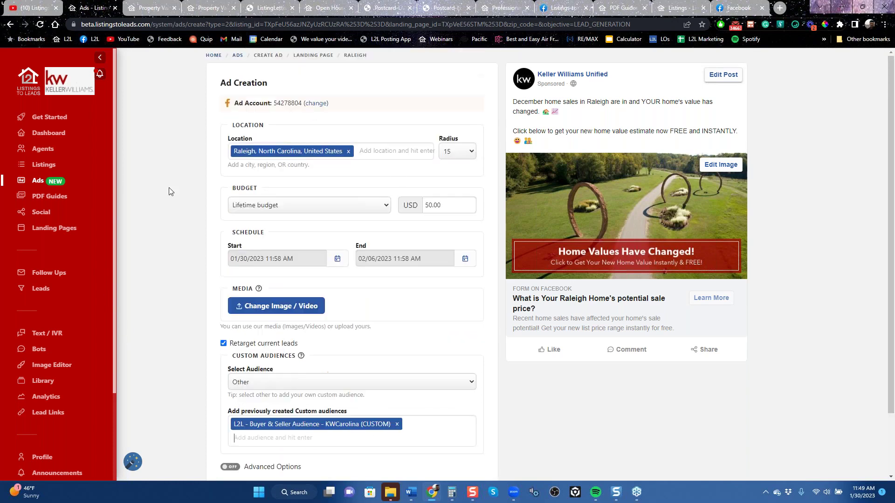
left_click(9, 25)
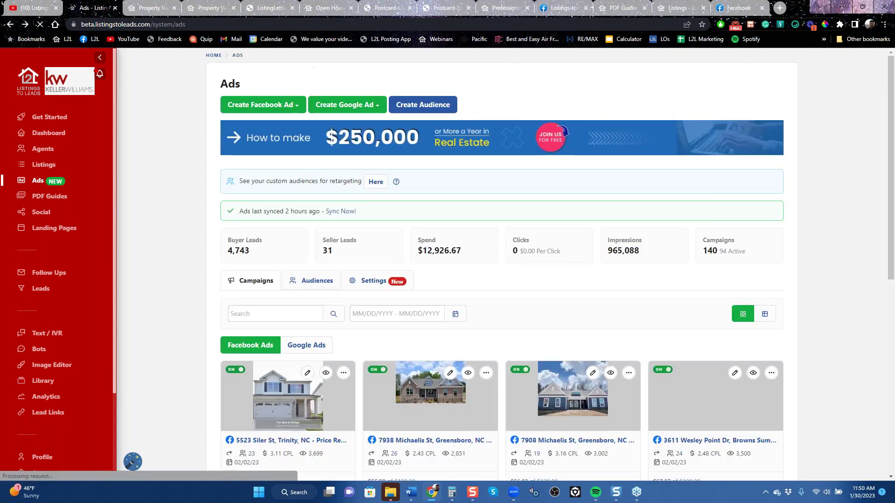
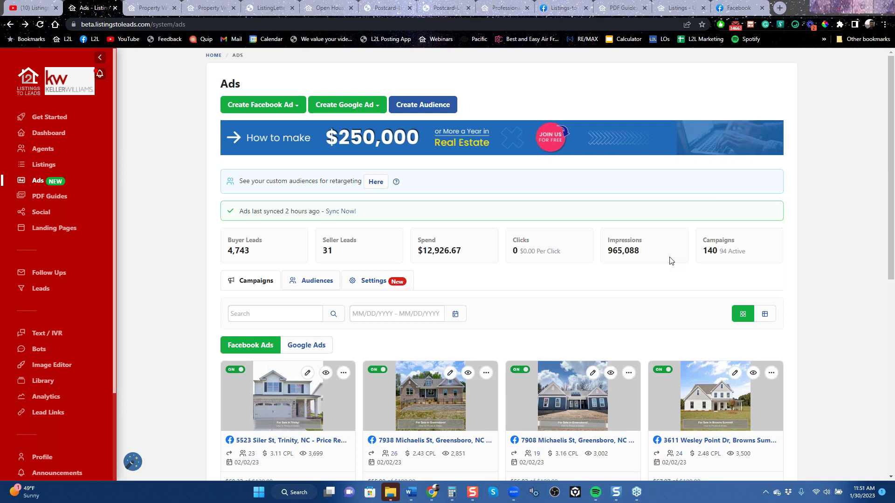
Step: Browse the Facebook group results and home news feed, then return to the Ads dashboard
left_click(566, 11)
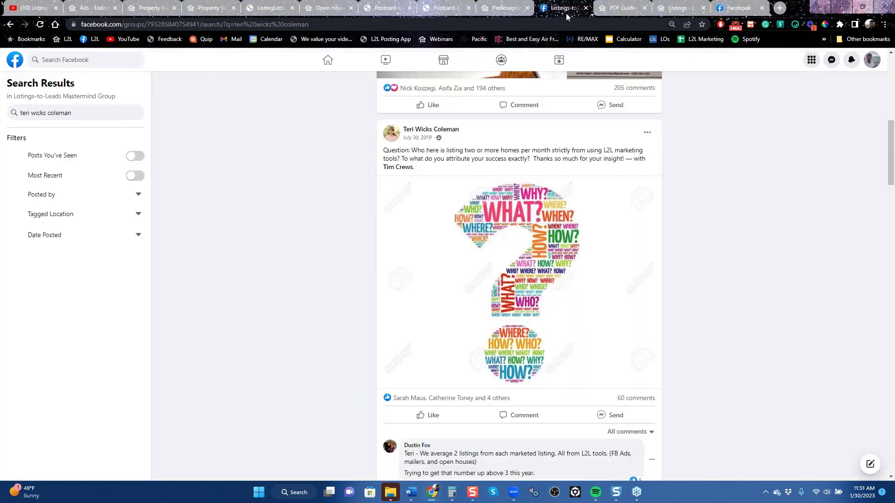
left_click(326, 65)
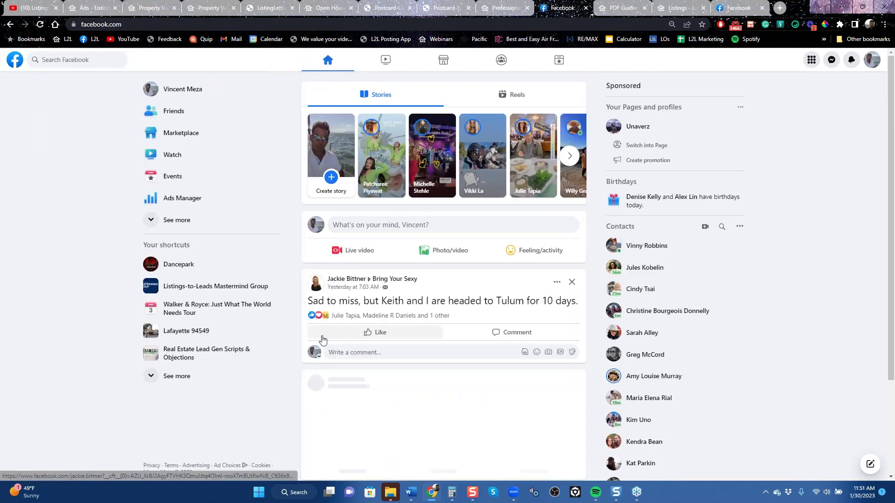
scroll(425, 279, "down", 10)
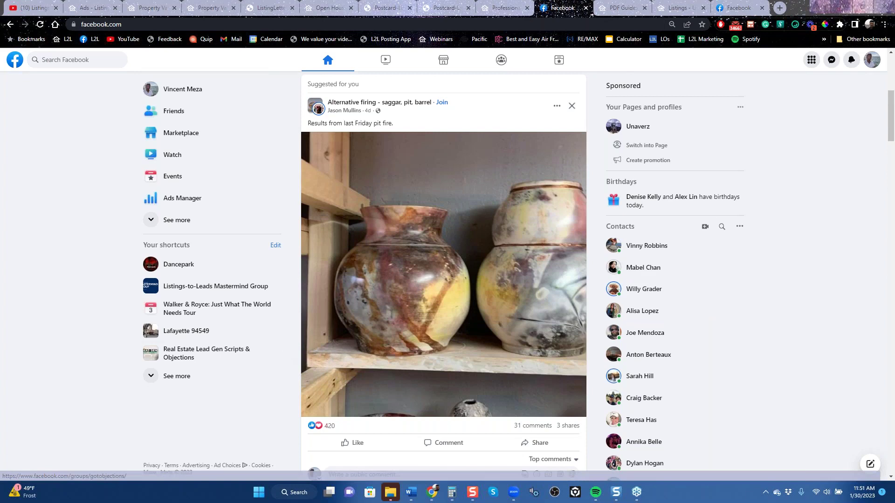
scroll(285, 355, "down", 5)
scroll(285, 355, "down", 2)
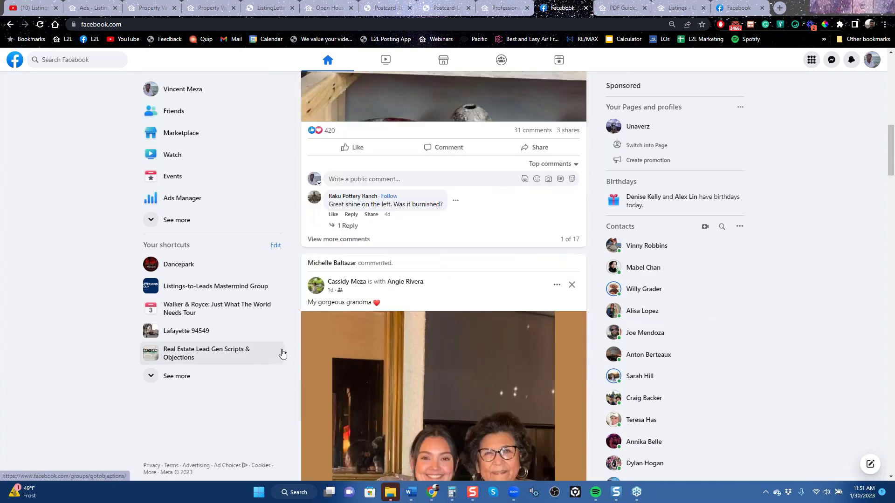
scroll(282, 354, "down", 1)
scroll(282, 353, "down", 6)
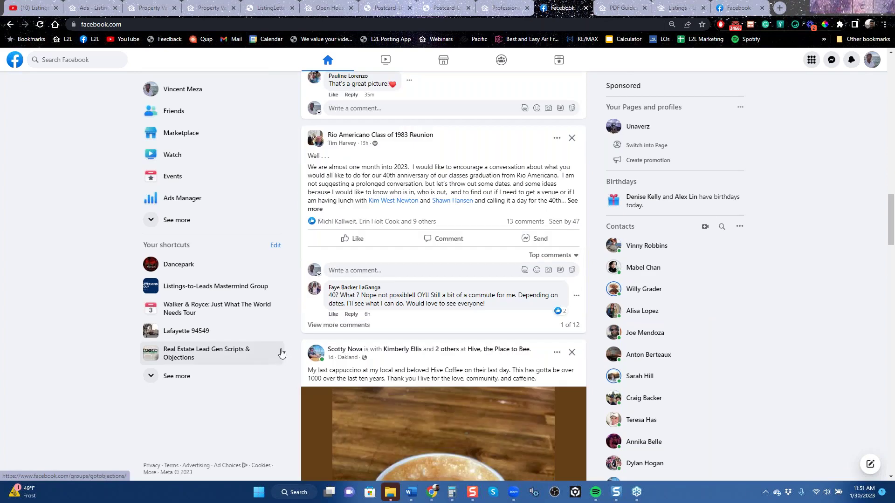
scroll(278, 384, "down", 6)
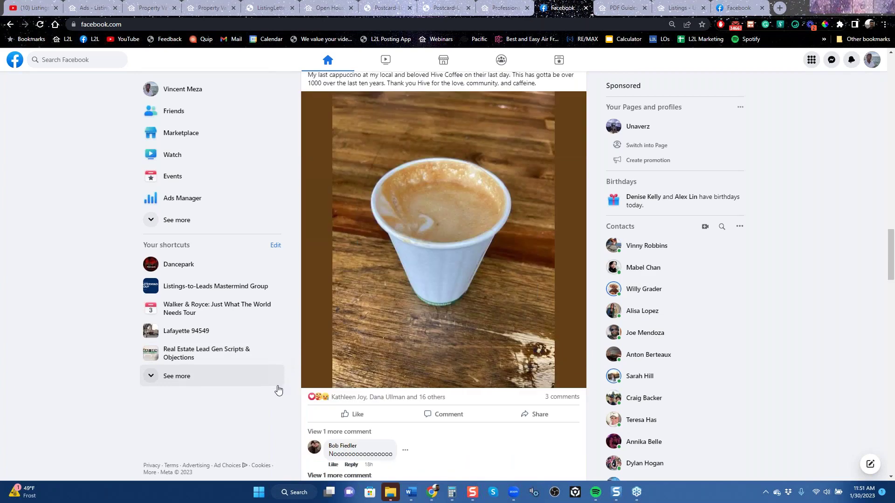
scroll(278, 389, "down", 15)
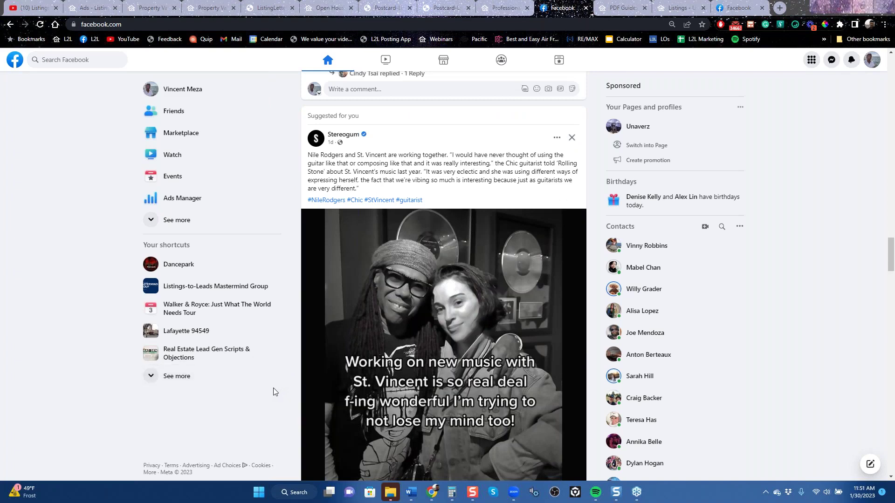
scroll(273, 393, "down", 10)
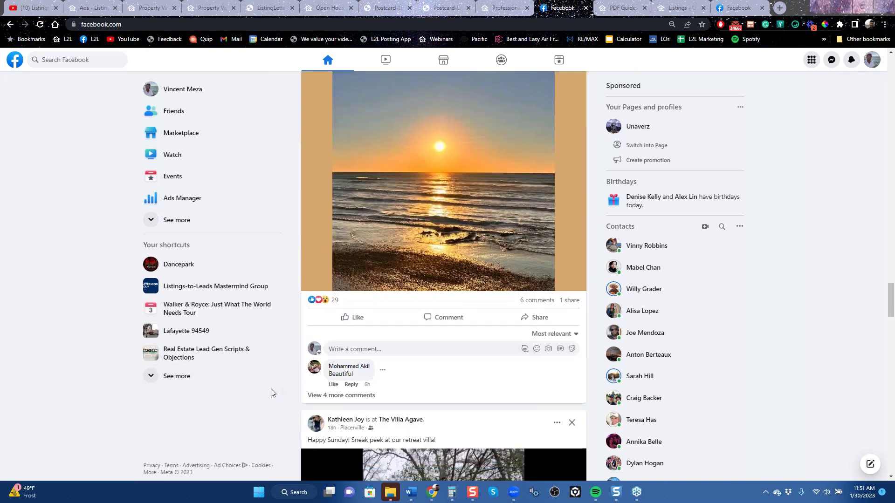
scroll(269, 389, "up", 5)
scroll(268, 396, "down", 5)
scroll(263, 408, "down", 6)
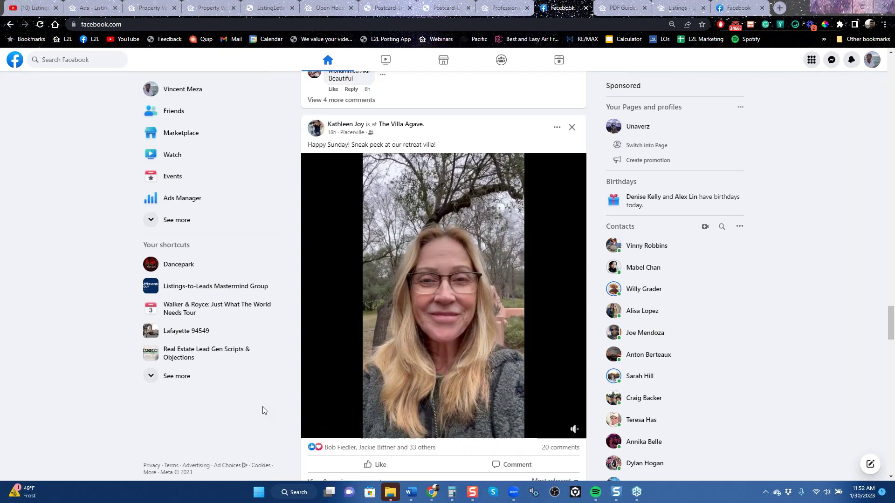
scroll(263, 410, "down", 10)
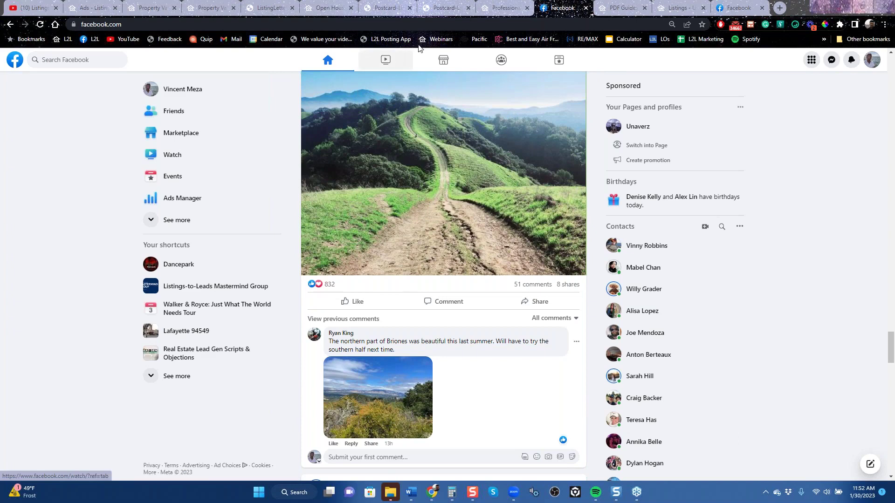
left_click(741, 7)
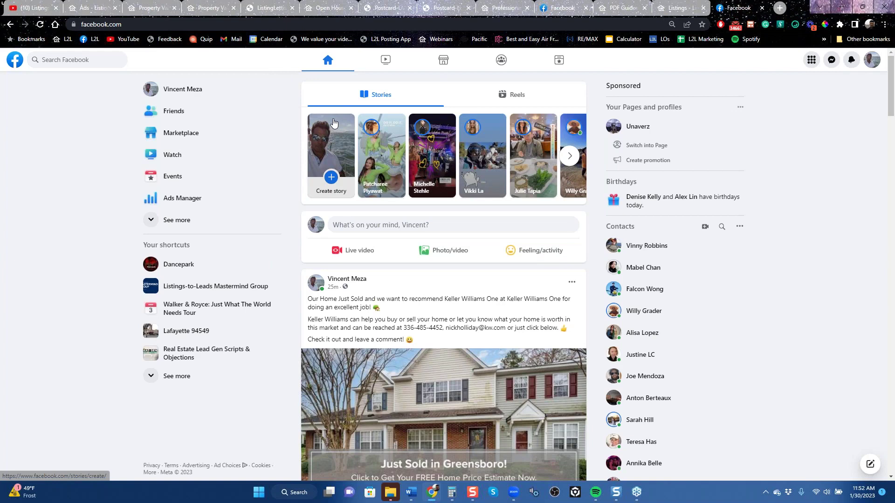
left_click(83, 5)
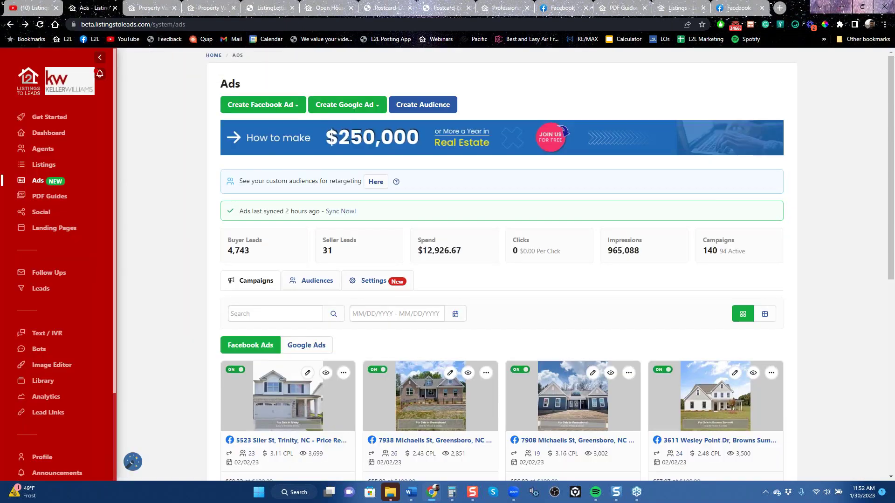
Step: Create a Google landing page ad for the Raleigh page, then view the ListingLetter PDF
left_click(364, 109)
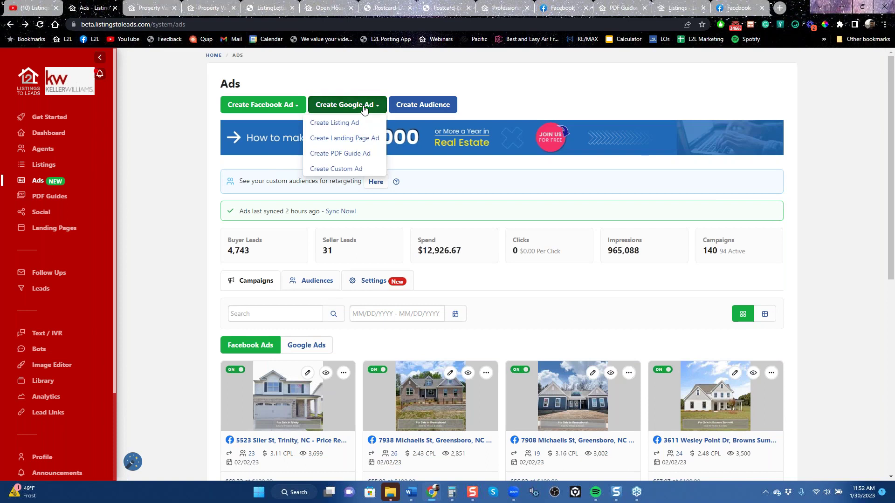
left_click(344, 139)
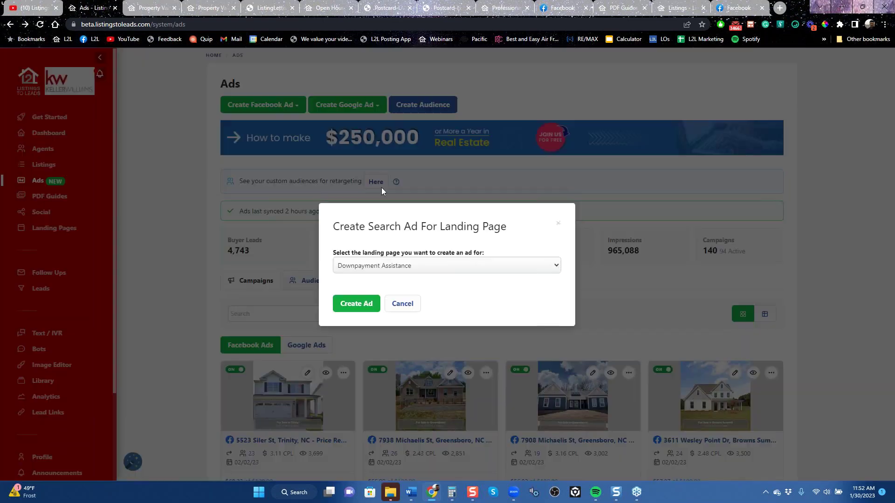
left_click(396, 269)
left_click(366, 306)
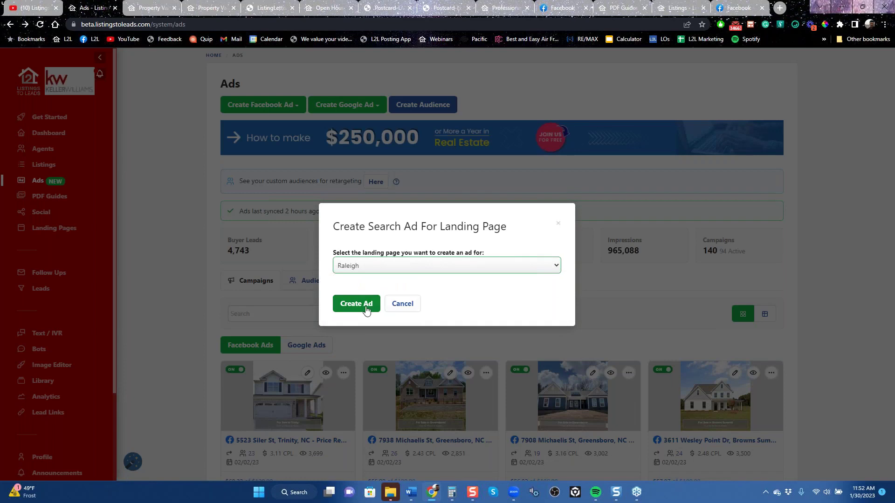
left_click(358, 308)
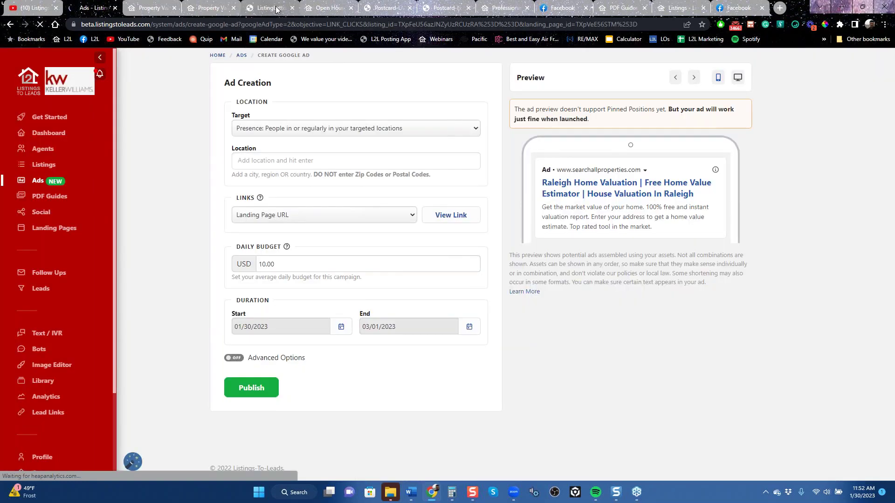
left_click(271, 8)
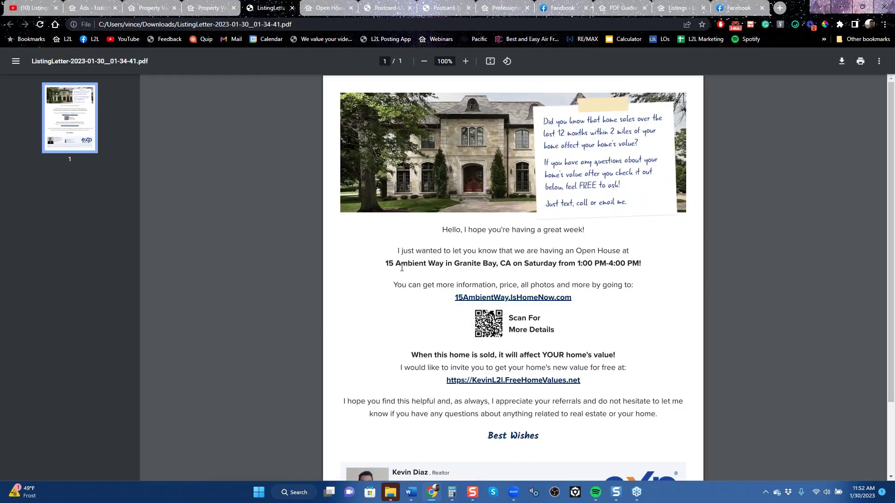
Step: Set the ad's target location to Raleigh, North Carolina
left_click(98, 11)
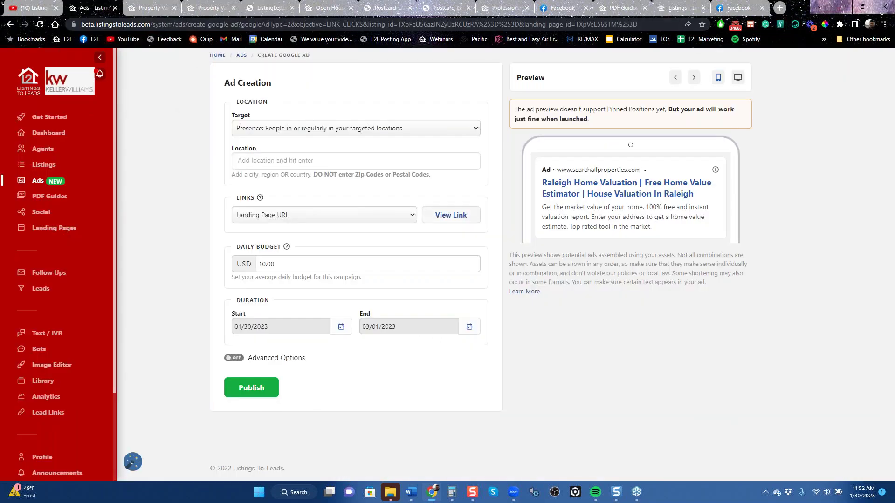
left_click(324, 161)
type("raleigh")
key("Return")
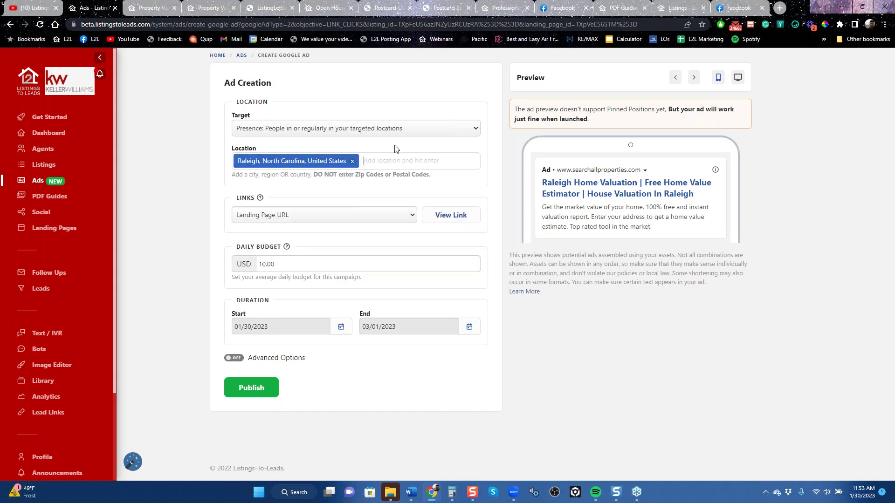
Step: Preview the Raleigh home valuation page, then open a new browser tab
left_click(436, 215)
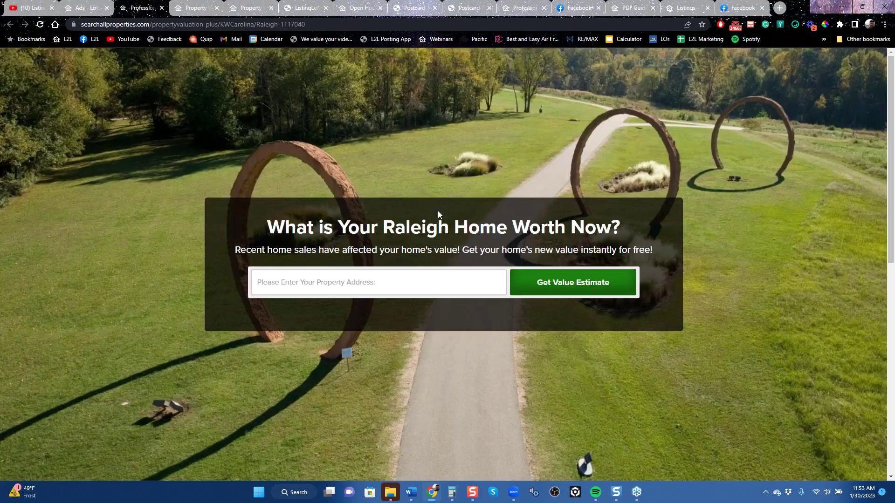
left_click(96, 9)
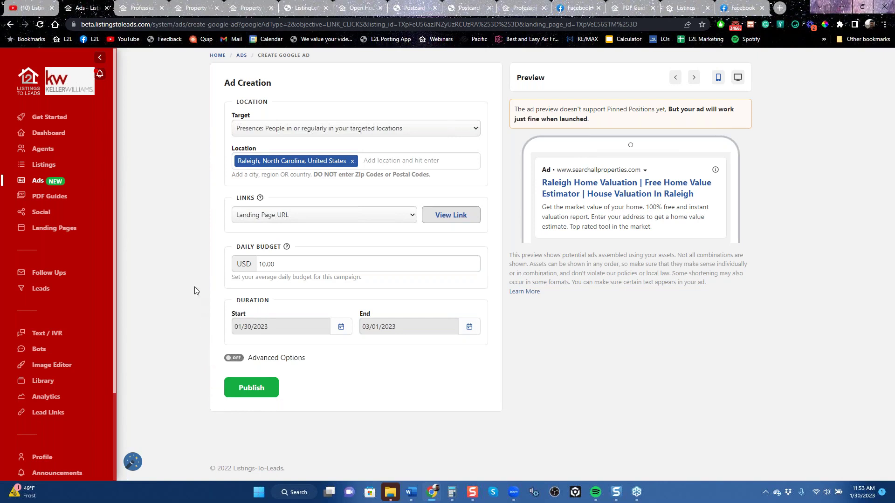
left_click(780, 8)
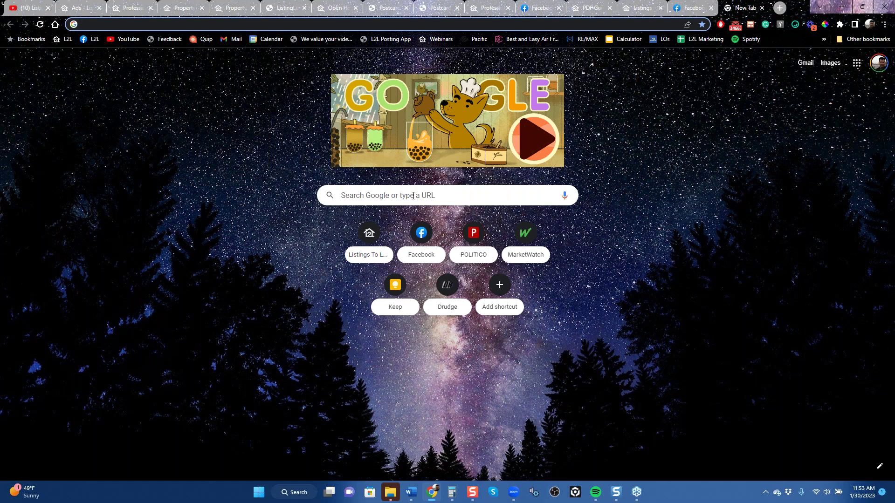
Step: Rerun the past Google search 'how do i sell my sell my home', then return to the ad form
left_click(413, 196)
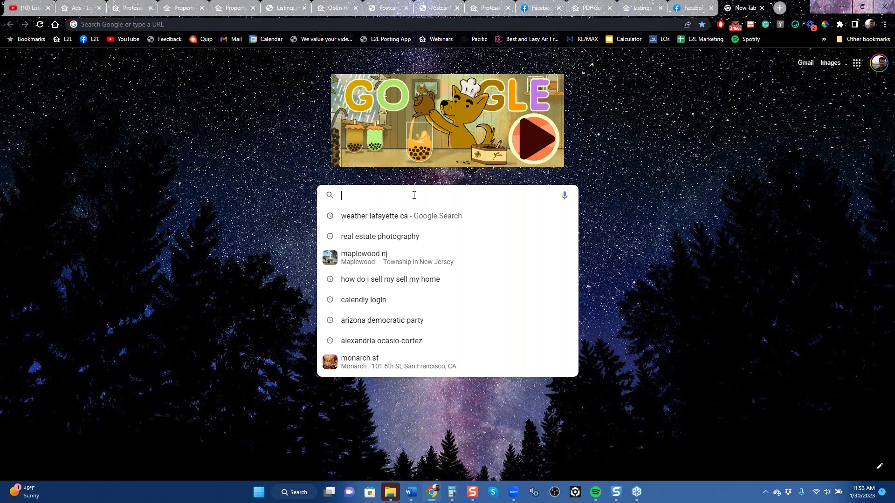
key("Down")
key("Down")
key("Down")
key("Down")
key("Return")
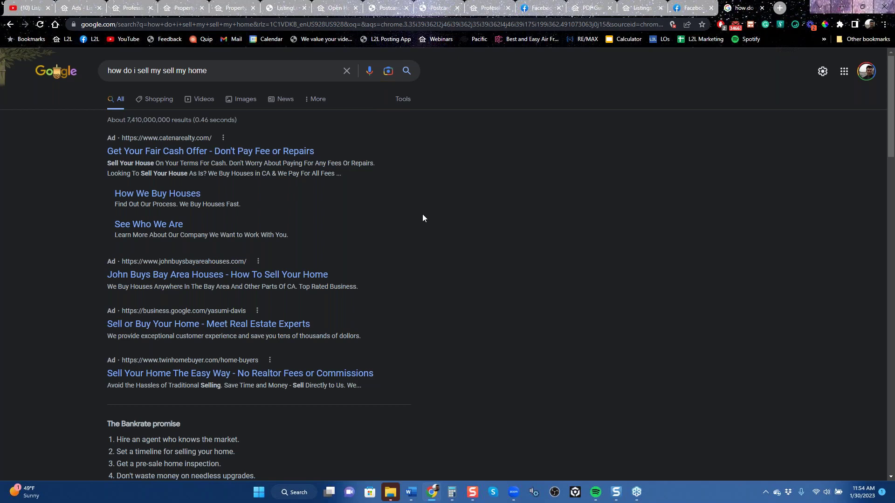
left_click(82, 7)
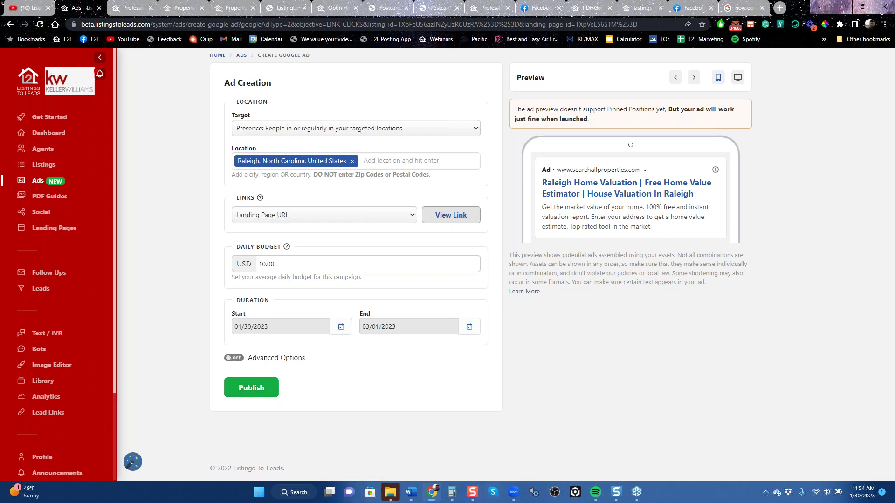
Step: Load the Google homepage, check the YouTube, Facebook and Google tabs, then go back to the Ads dashboard
left_click(742, 8)
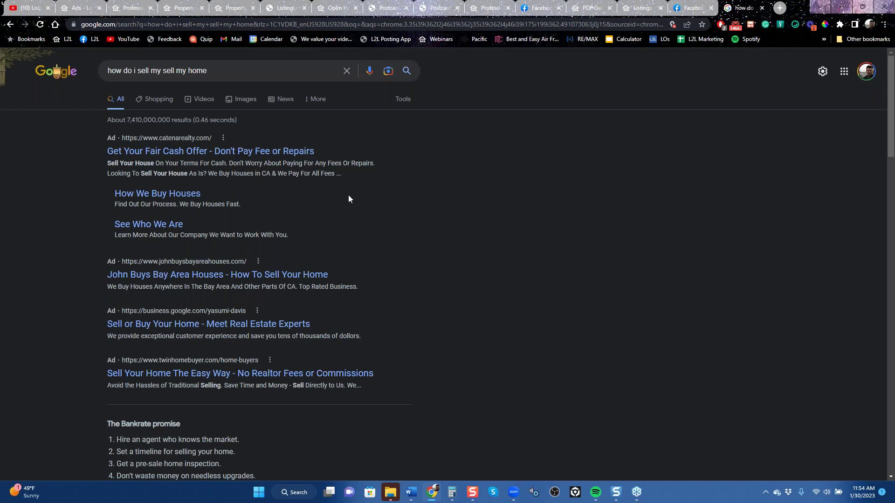
left_click(61, 78)
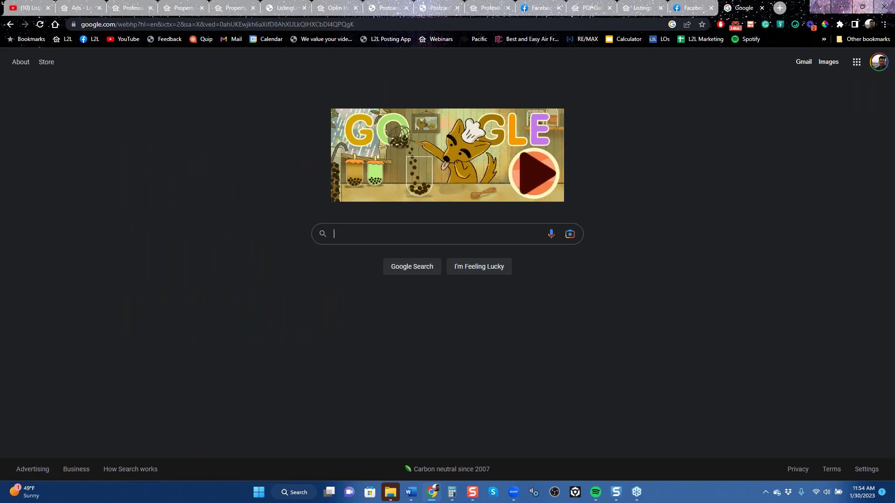
left_click(38, 12)
scroll(169, 152, "up", 10)
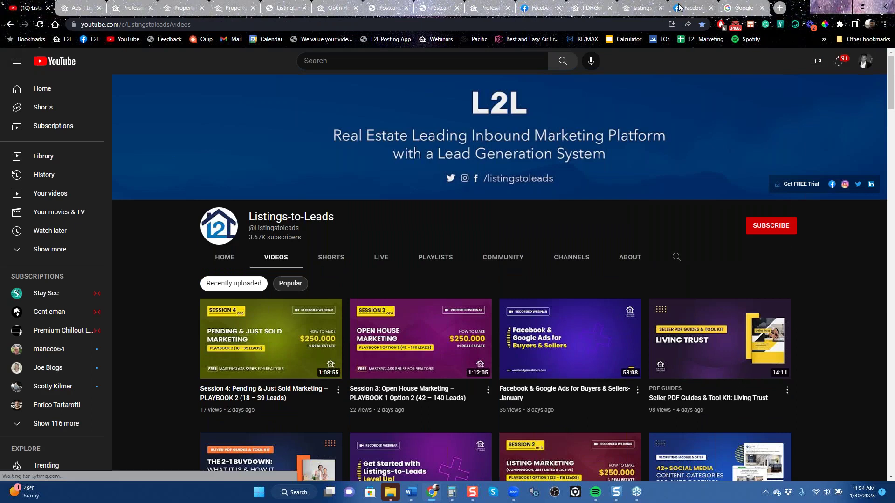
left_click(695, 12)
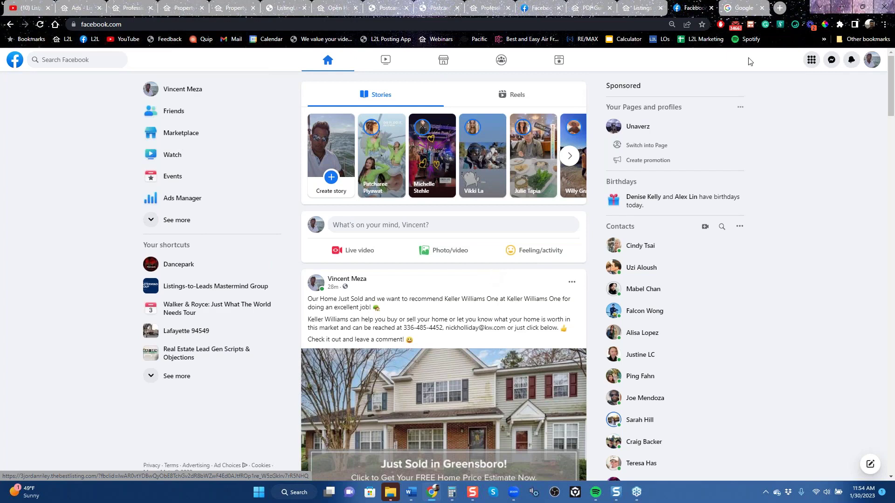
left_click(735, 10)
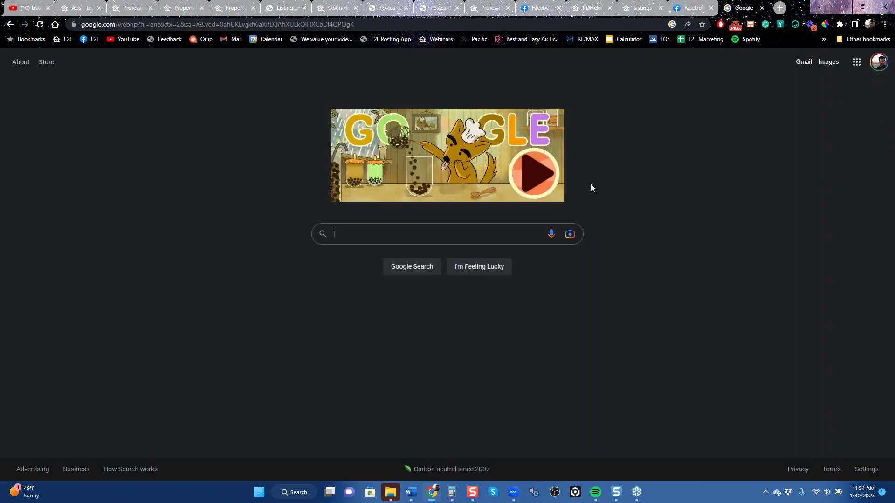
left_click(35, 7)
left_click(83, 12)
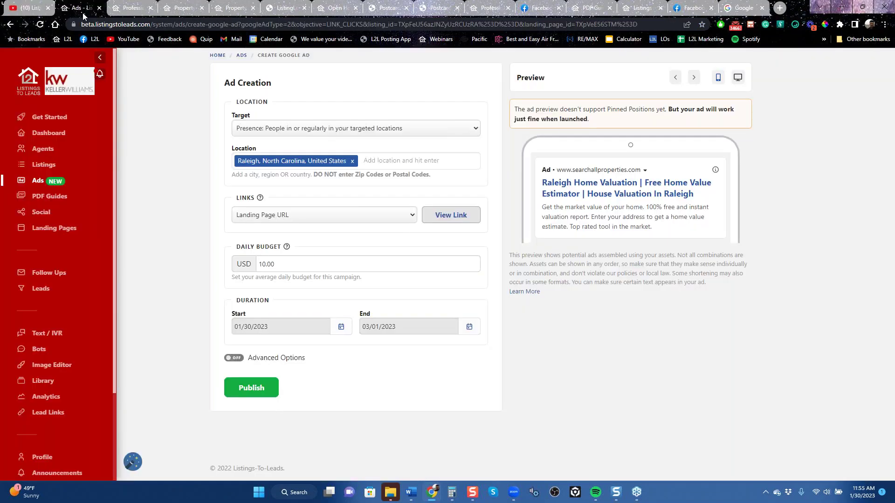
left_click(10, 26)
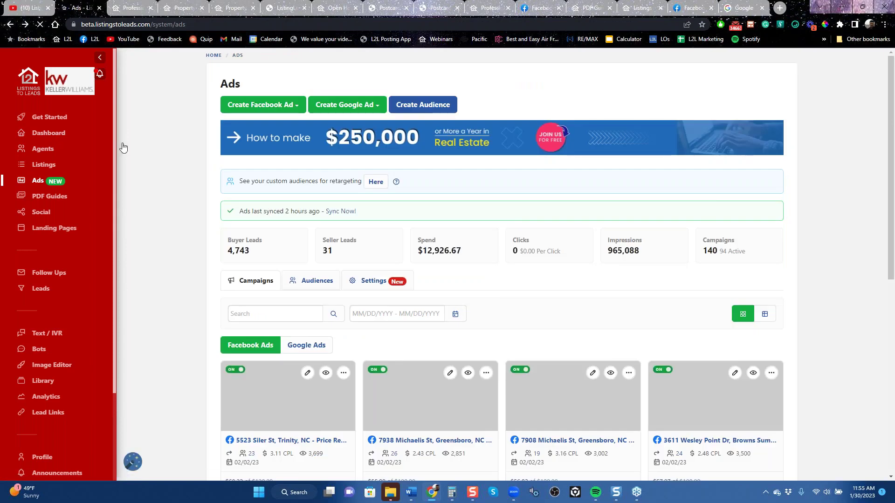
Step: Create a Google PDF Guide ad from the Divorce & Real Estate seller guide
left_click(359, 108)
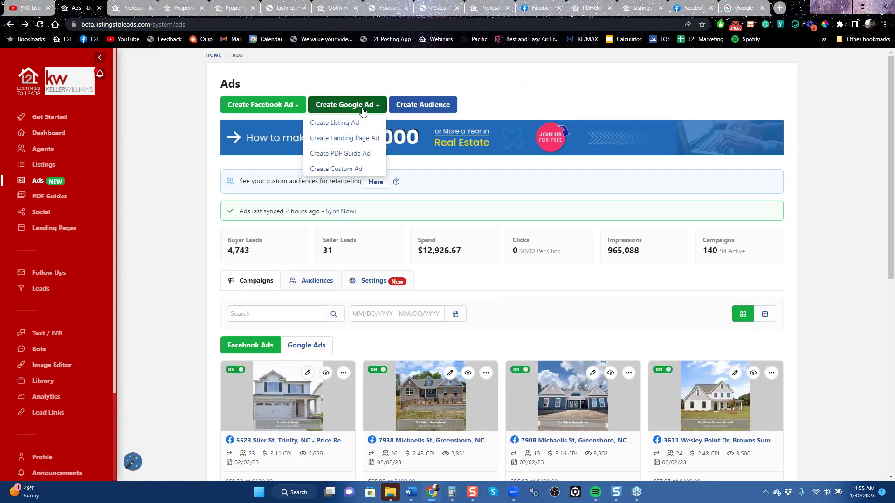
left_click(353, 158)
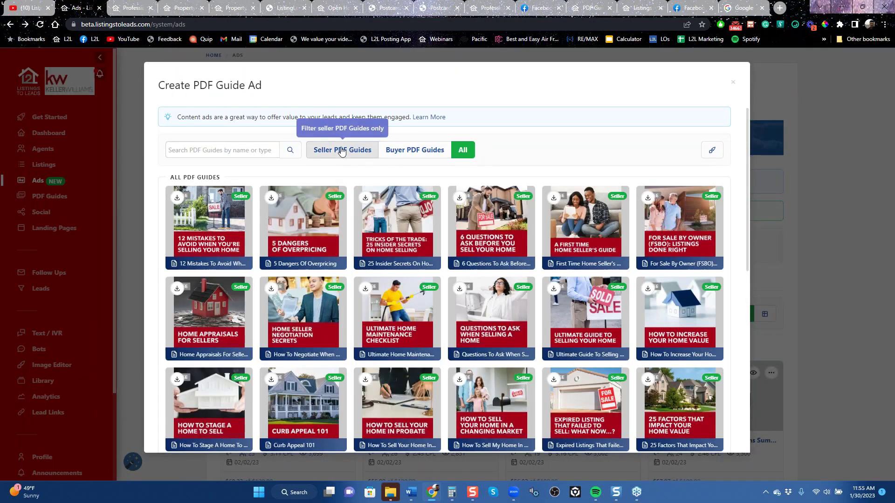
left_click(343, 150)
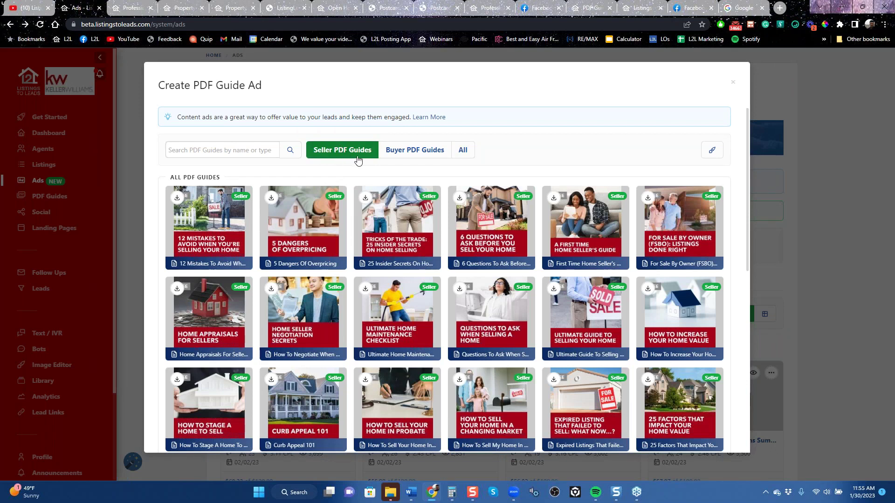
scroll(419, 261, "down", 5)
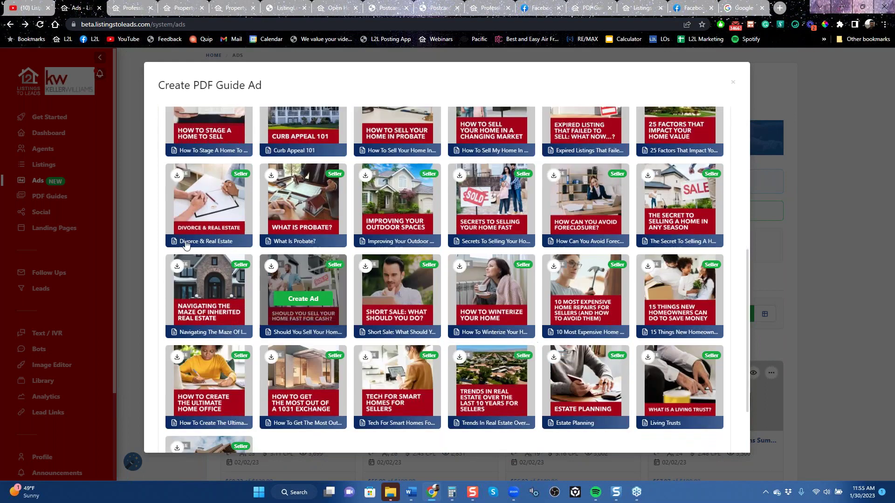
mouse_move(210, 209)
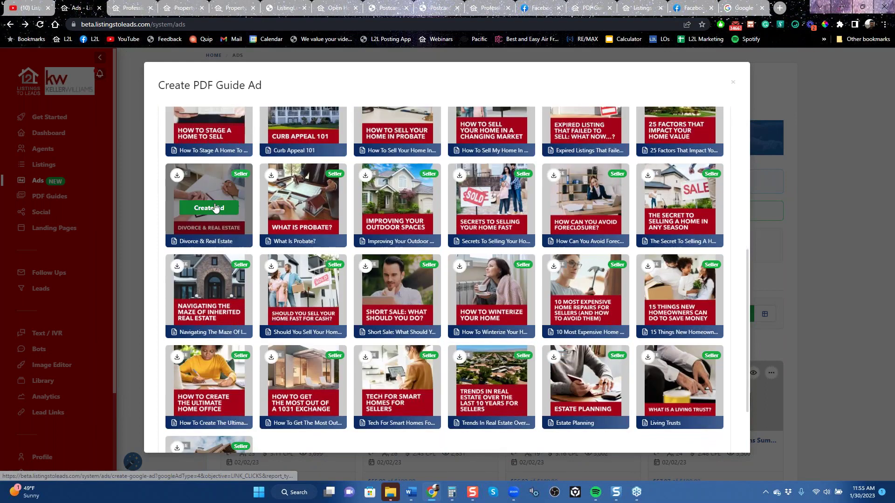
left_click(215, 207)
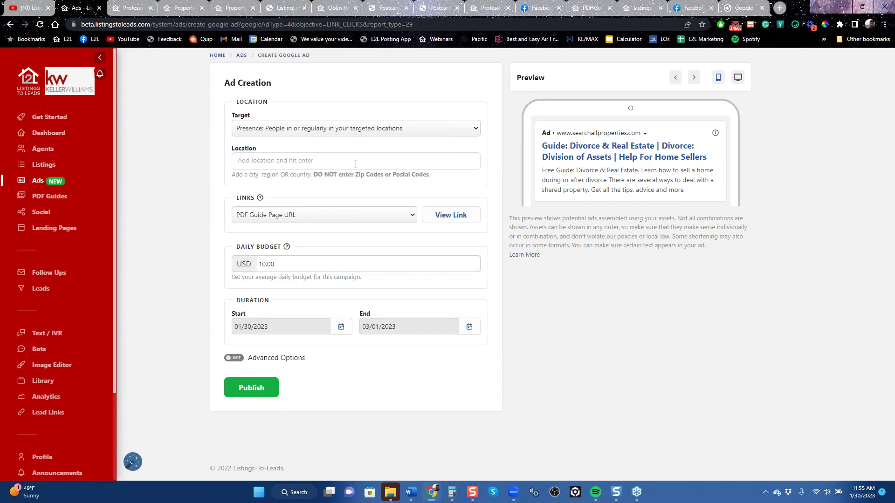
Step: Set the ad's target location to Lafayette, California
left_click(352, 161)
type("lafay")
type("t")
type("ette")
key("Down")
key("Down")
key("Down")
key("Down")
key("Down")
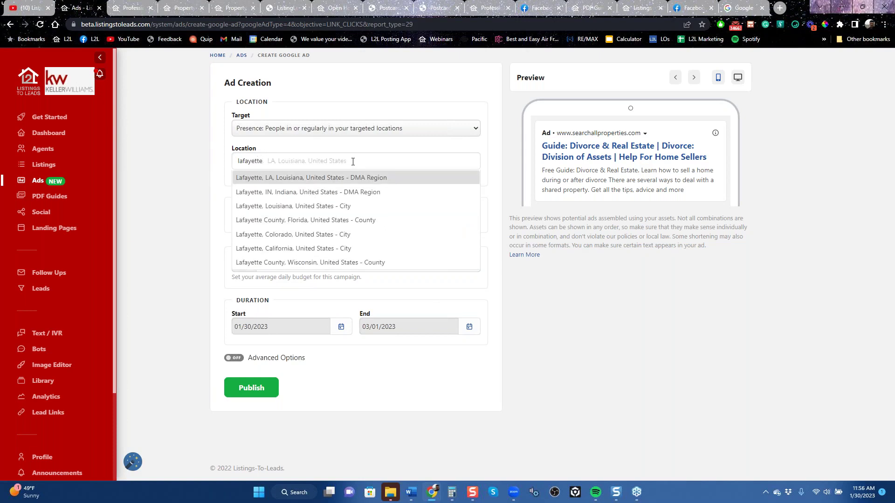
key("Down")
key("Return")
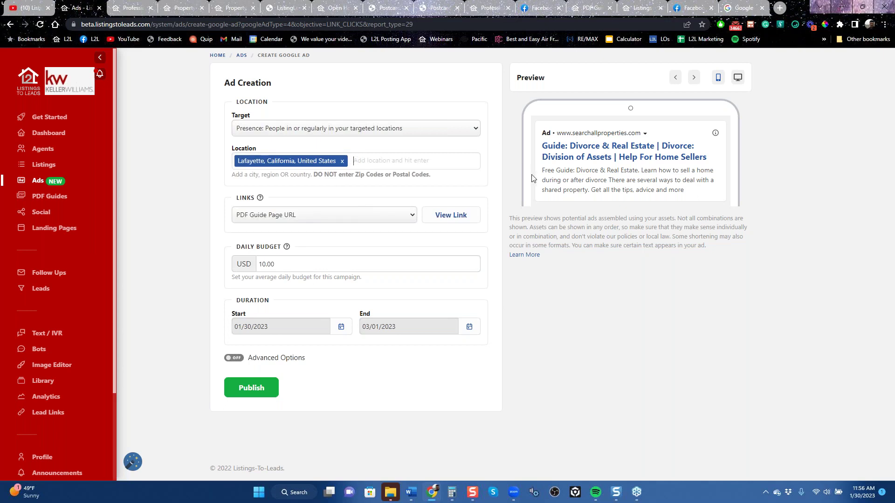
Step: Preview the Divorce & Real Estate guide page, then go to the Google search page
left_click(451, 215)
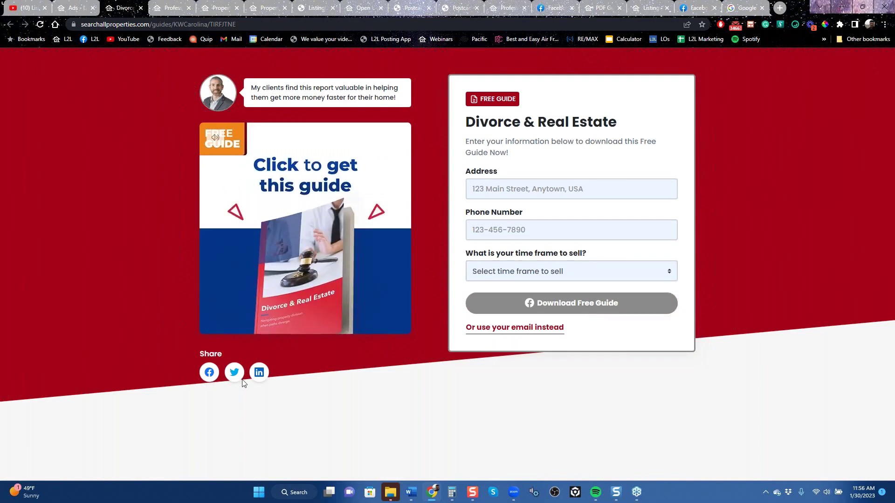
left_click(744, 7)
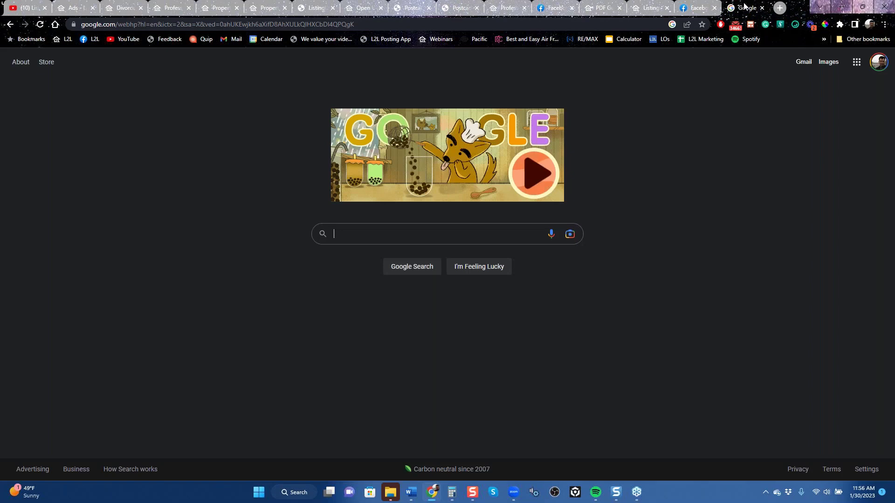
left_click(454, 231)
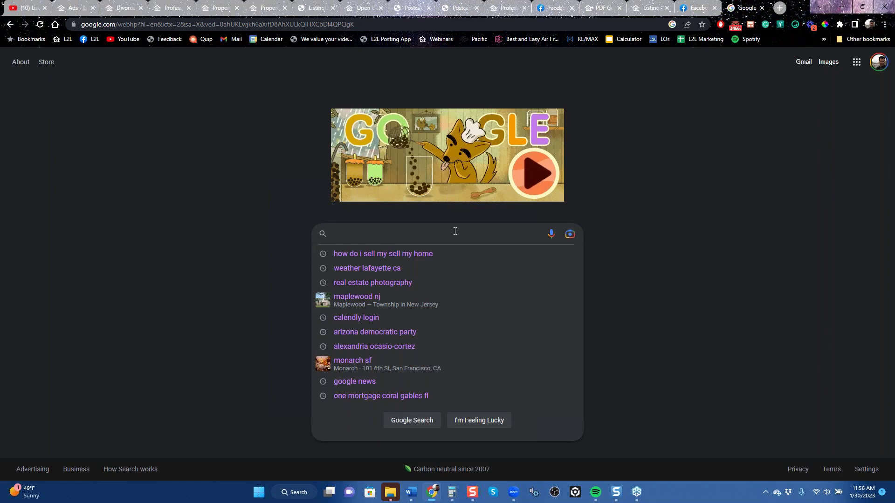
Step: Search Google for 'divorce attorney' and look over the Lafayette, CA results and ads
type("divo")
key("Down")
key("Return")
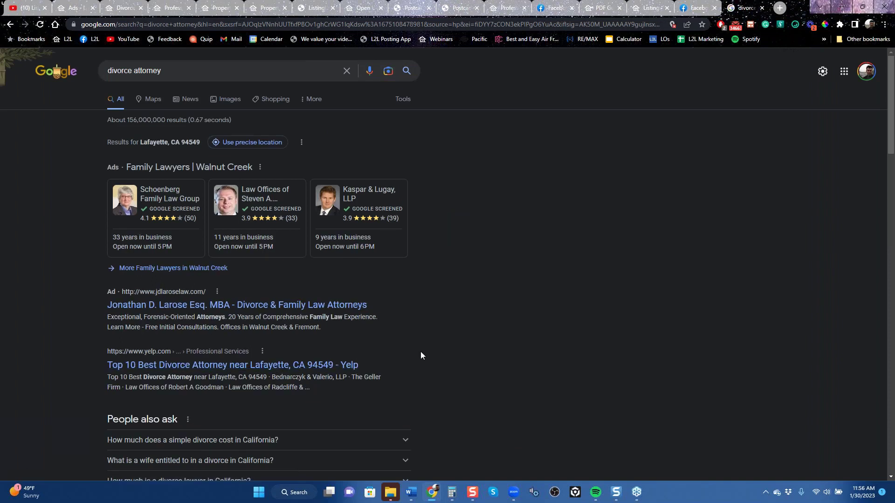
scroll(426, 355, "down", 5)
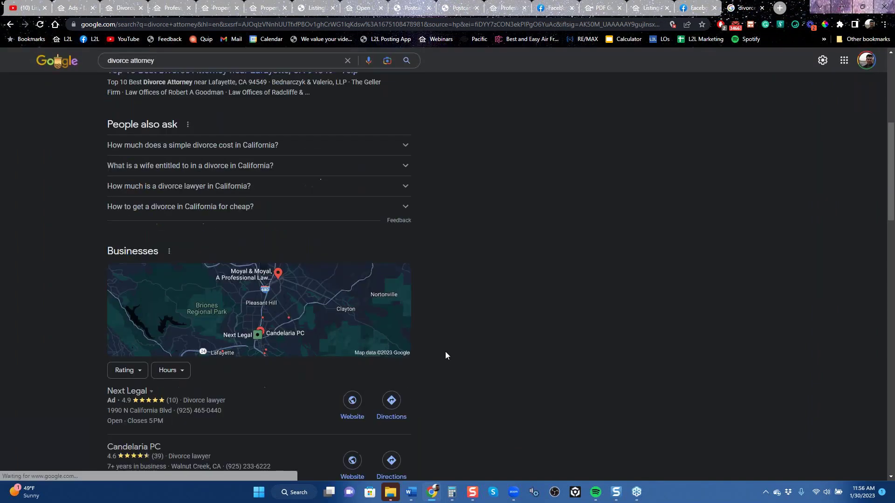
scroll(445, 350, "up", 5)
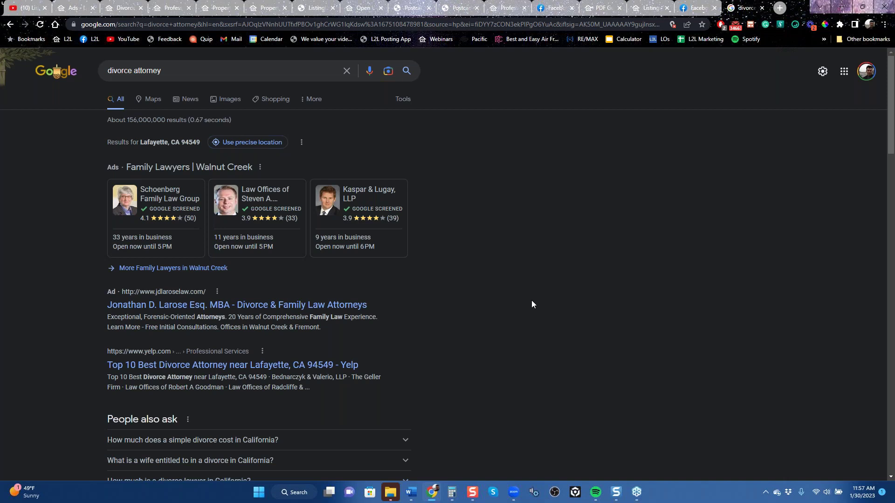
left_click(695, 7)
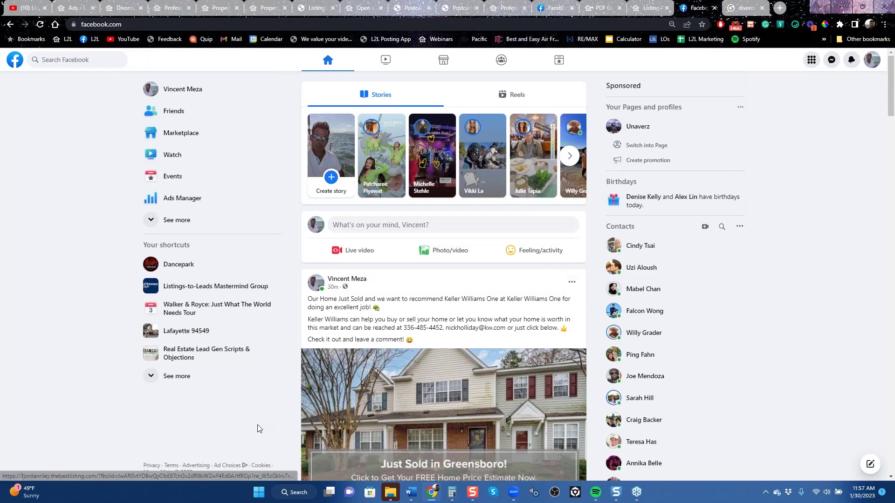
Step: Scroll the Facebook news feed, glance at the divorce attorney results, and return to Facebook
scroll(259, 424, "down", 6)
scroll(259, 428, "down", 6)
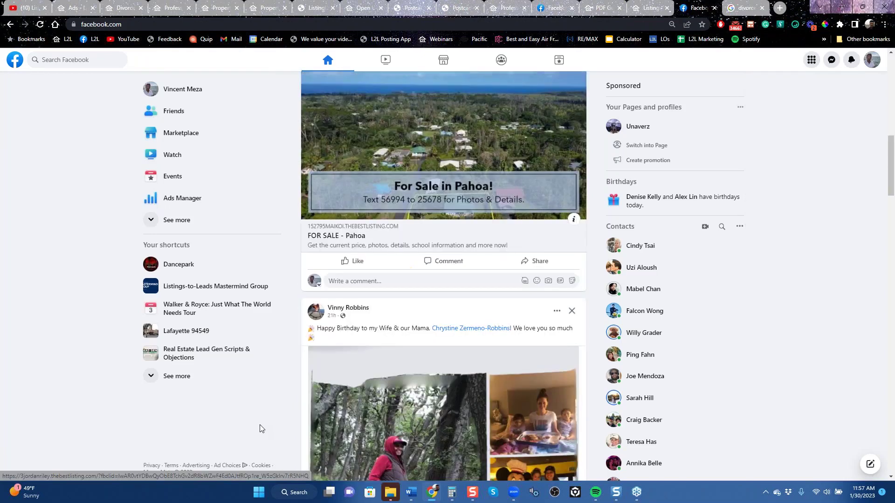
scroll(262, 426, "down", 7)
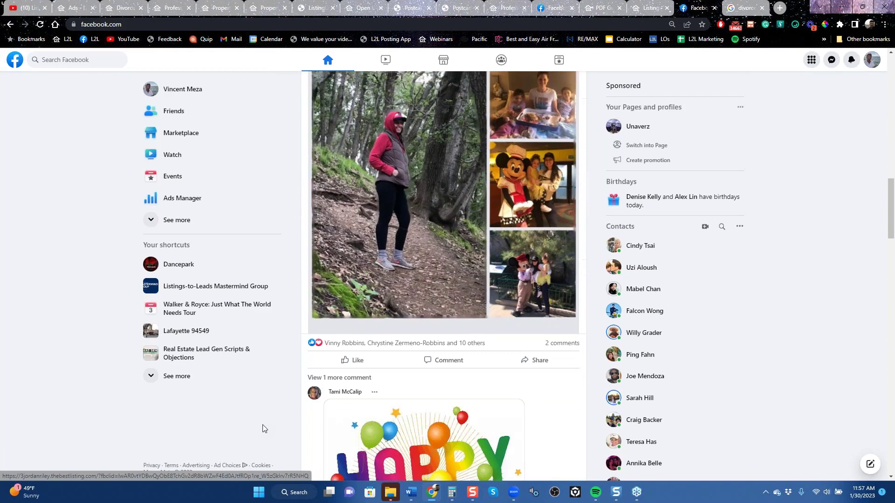
scroll(262, 430, "up", 7)
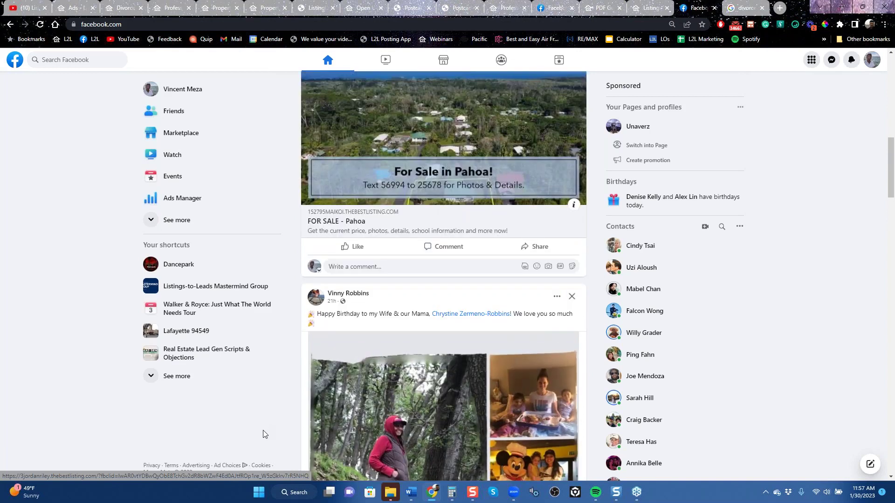
scroll(263, 434, "down", 6)
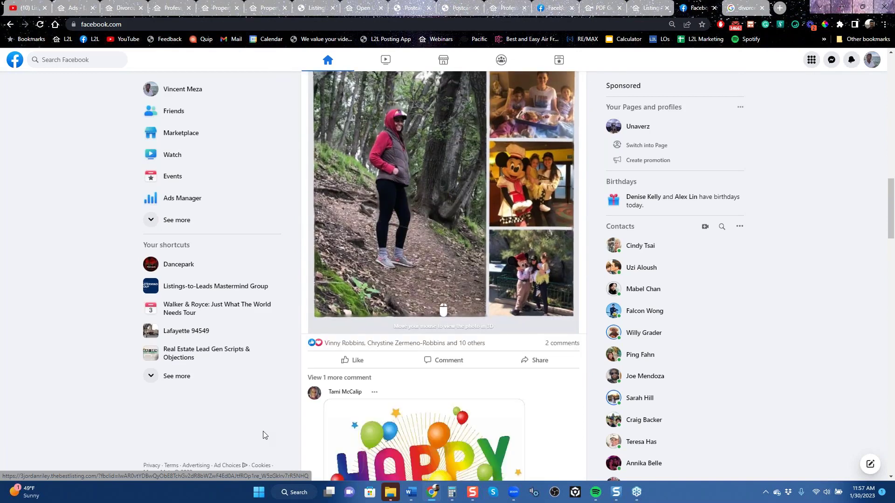
scroll(264, 435, "down", 12)
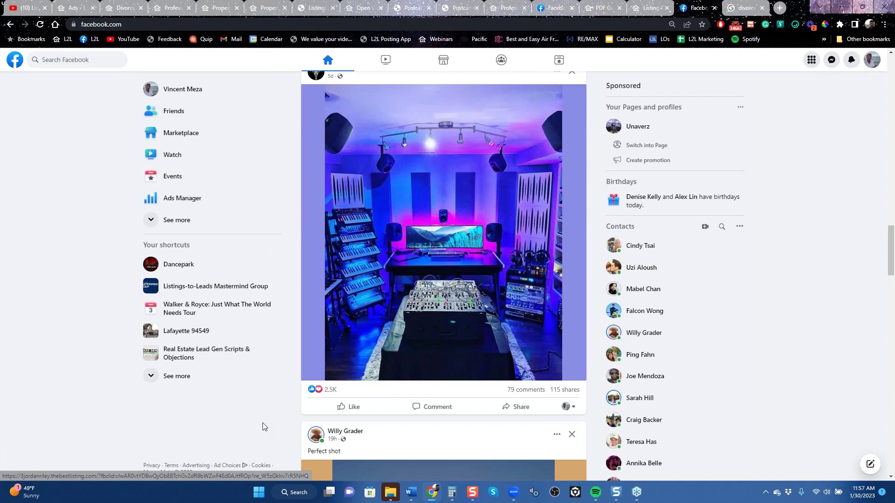
scroll(259, 430, "down", 6)
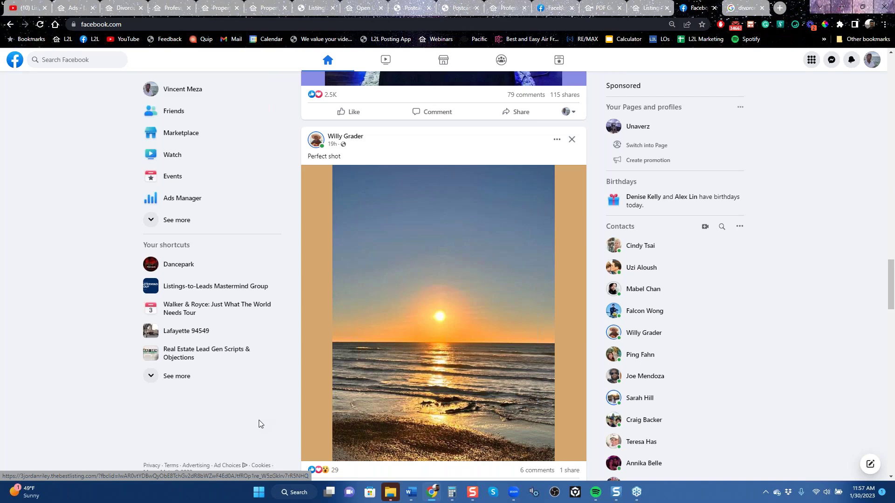
left_click(745, 8)
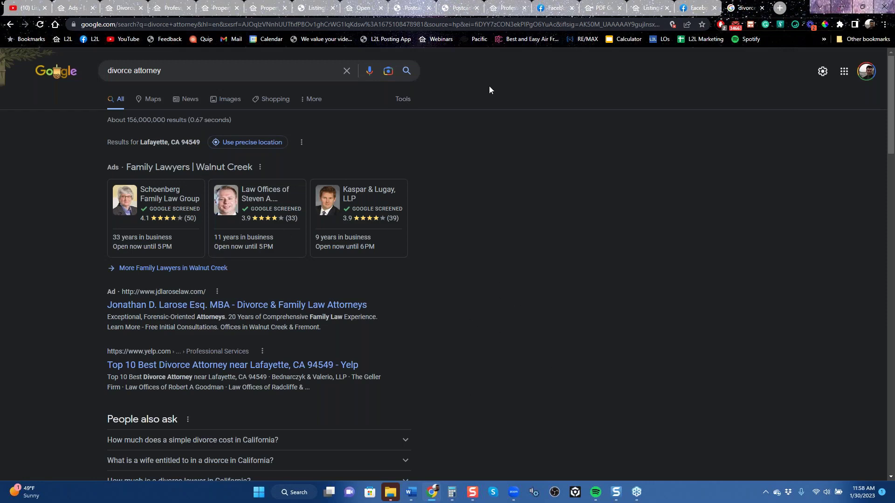
left_click(697, 10)
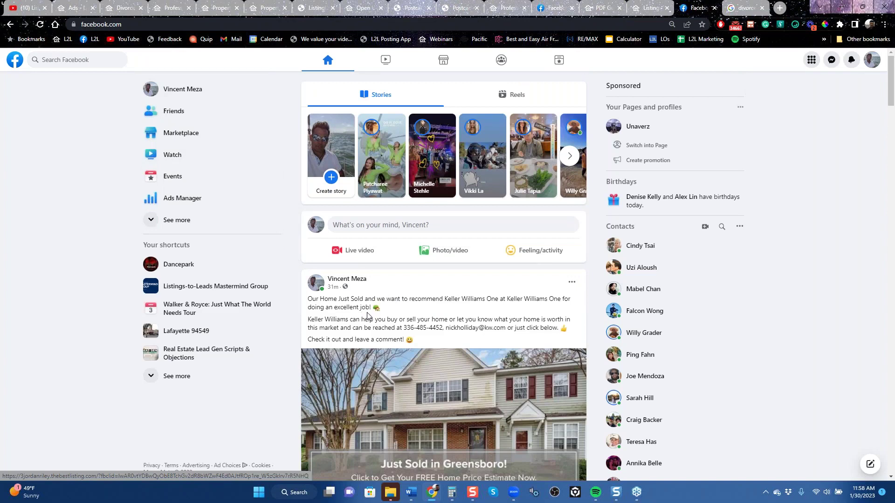
scroll(368, 315, "down", 14)
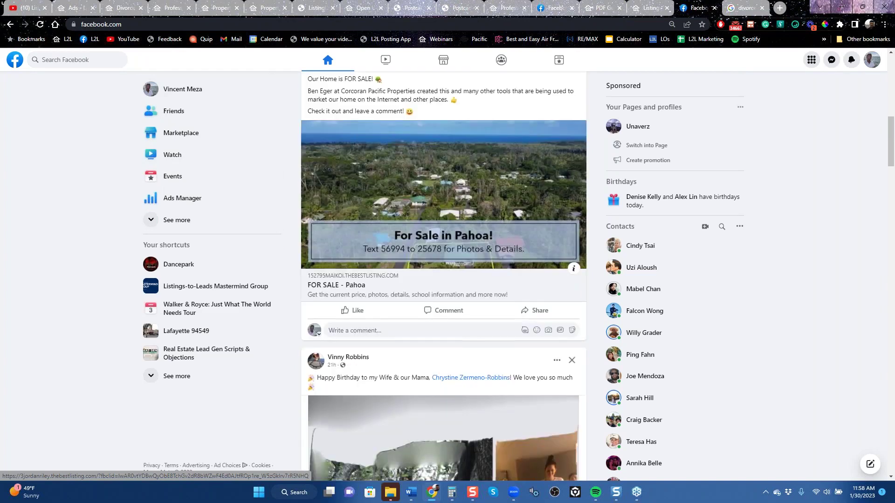
scroll(367, 315, "down", 20)
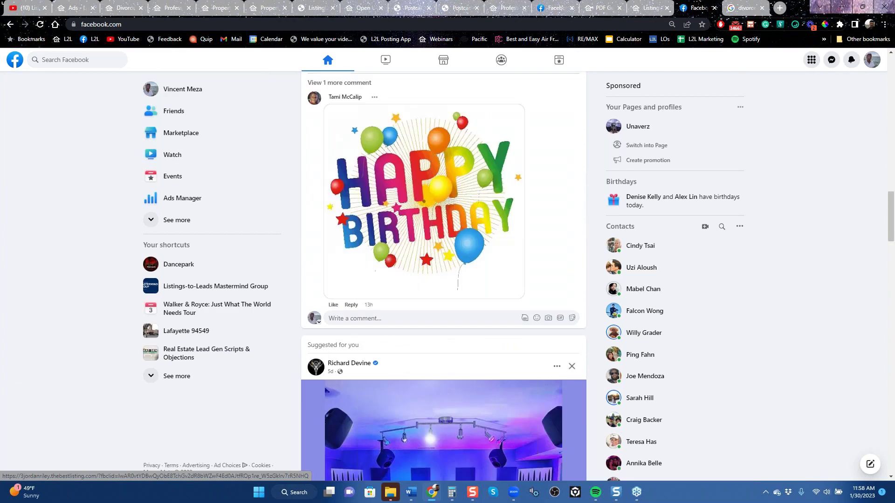
scroll(367, 315, "down", 20)
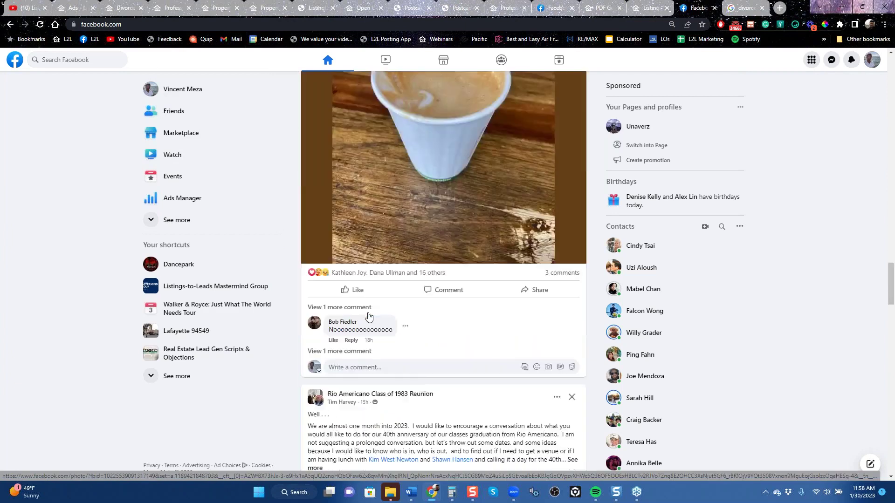
scroll(367, 315, "up", 19)
scroll(368, 320, "down", 12)
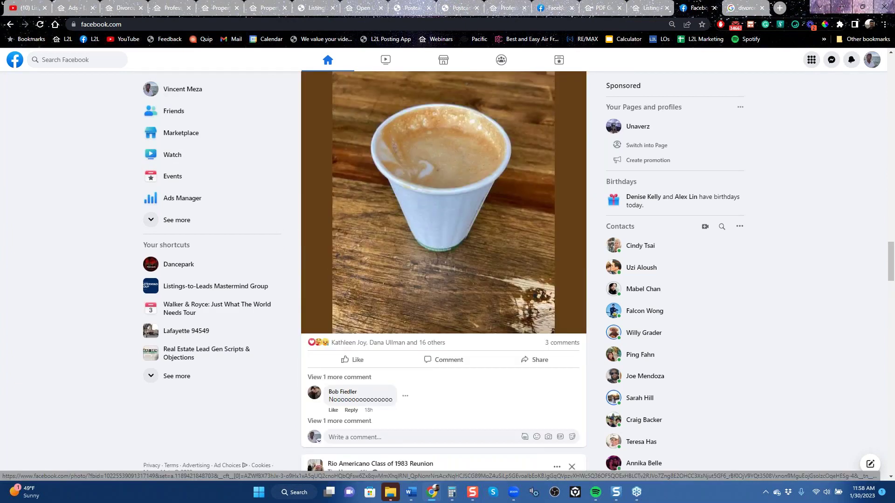
scroll(367, 319, "down", 9)
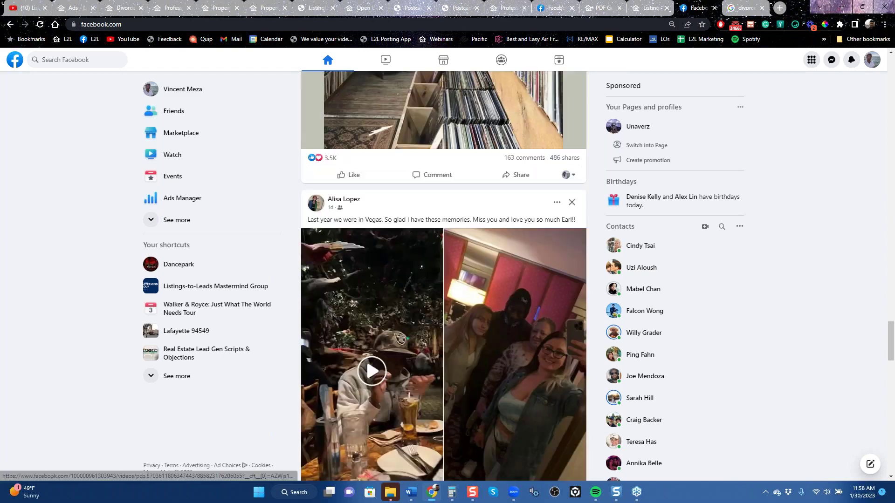
scroll(368, 319, "down", 6)
scroll(374, 321, "down", 13)
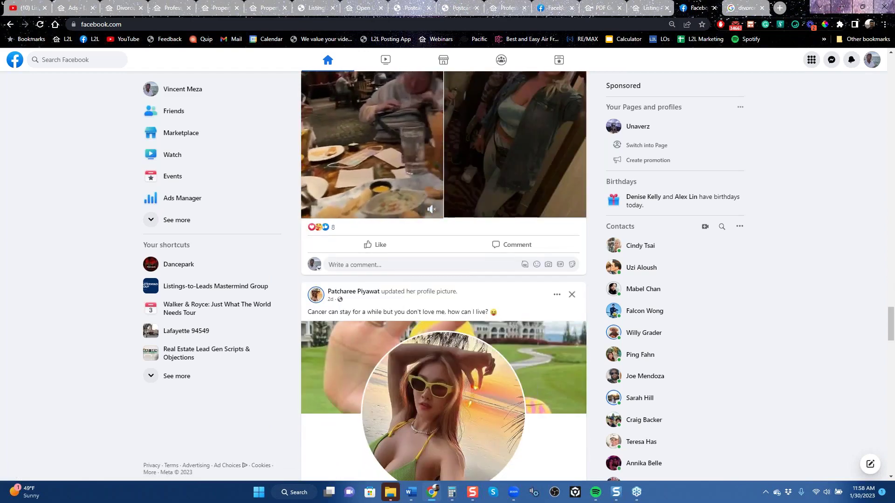
scroll(374, 320, "down", 15)
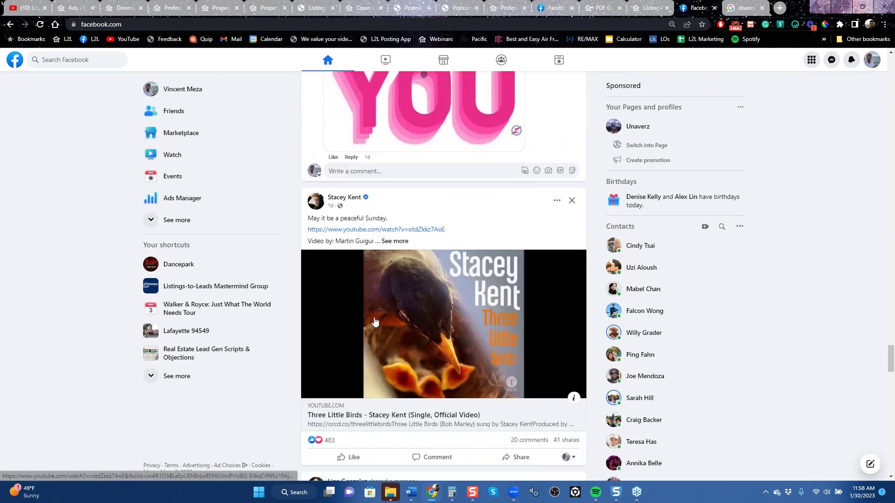
scroll(375, 321, "down", 10)
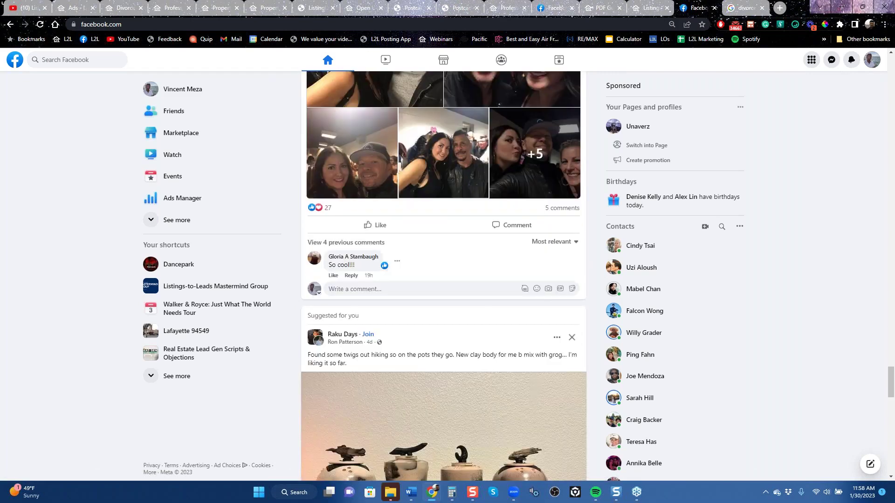
scroll(375, 319, "down", 15)
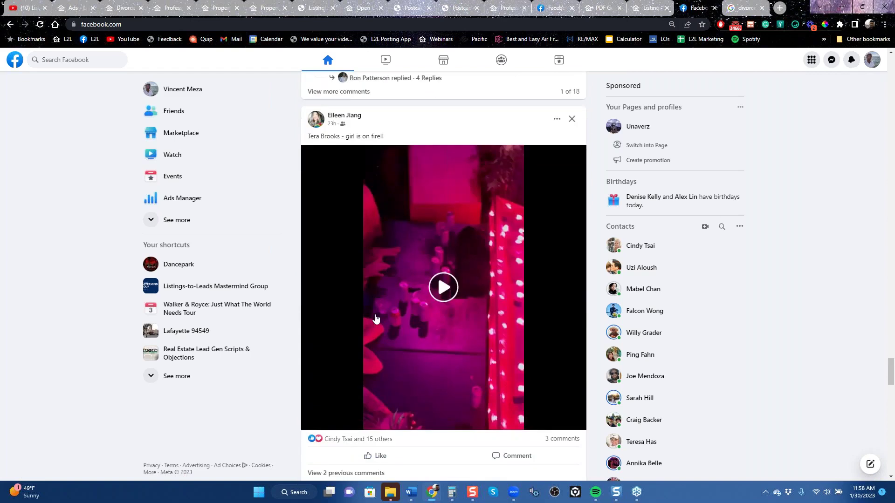
scroll(375, 318, "down", 15)
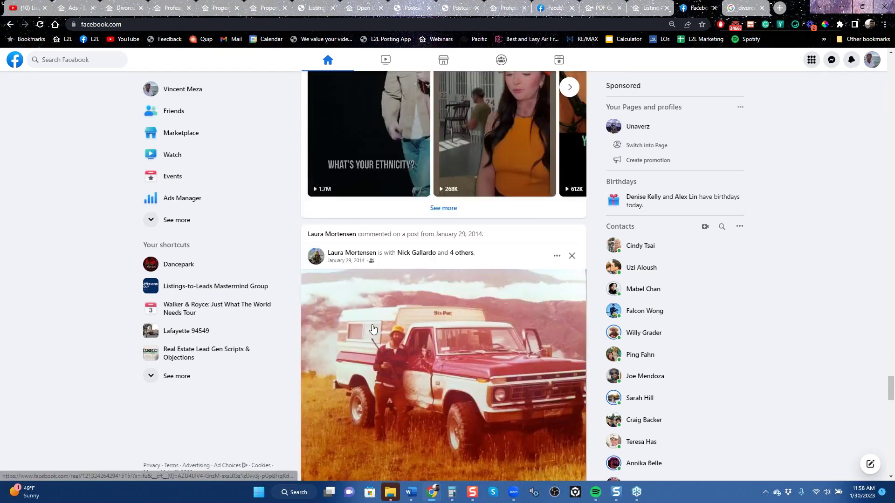
scroll(371, 329, "down", 10)
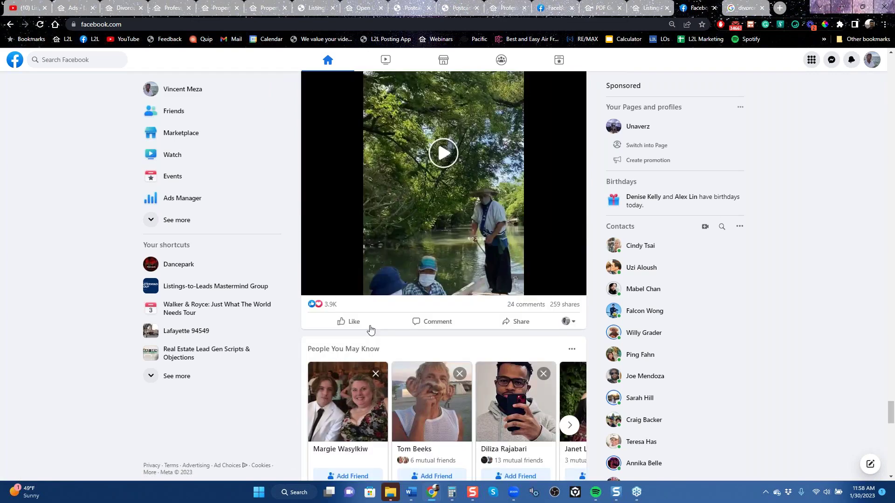
scroll(370, 327, "down", 10)
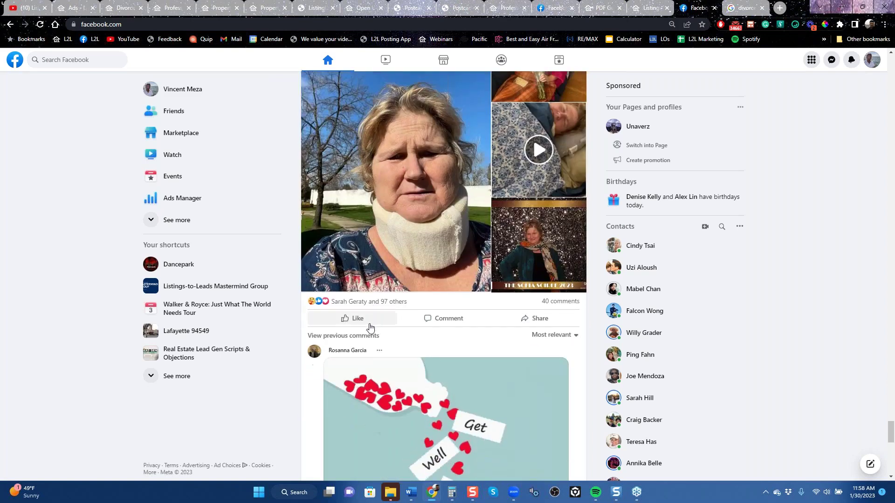
scroll(370, 327, "down", 10)
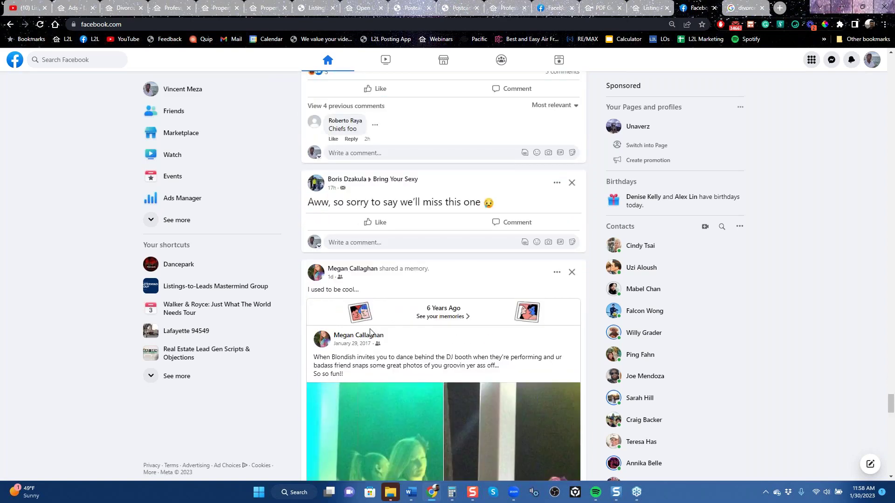
scroll(370, 332, "down", 15)
scroll(370, 332, "down", 10)
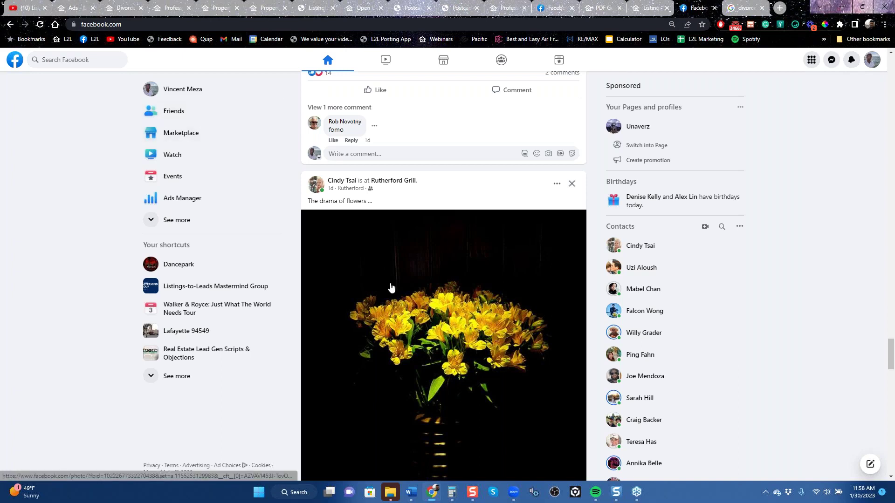
scroll(391, 288, "up", 4)
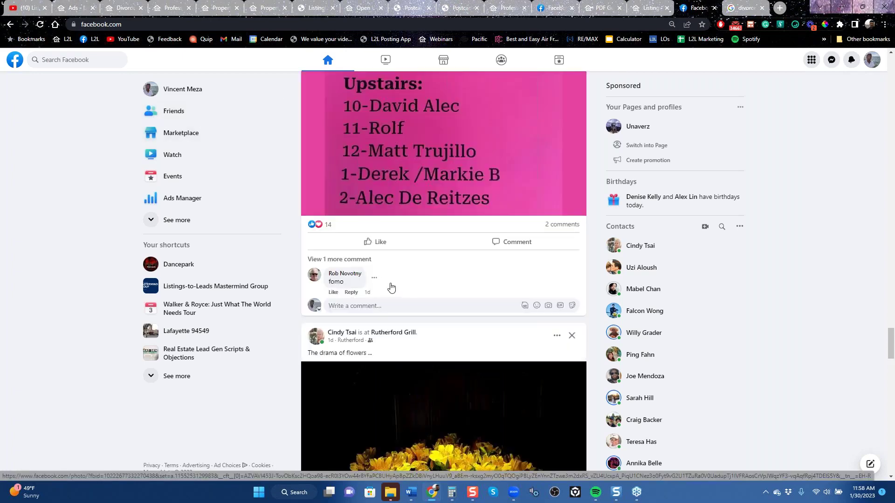
scroll(392, 288, "down", 10)
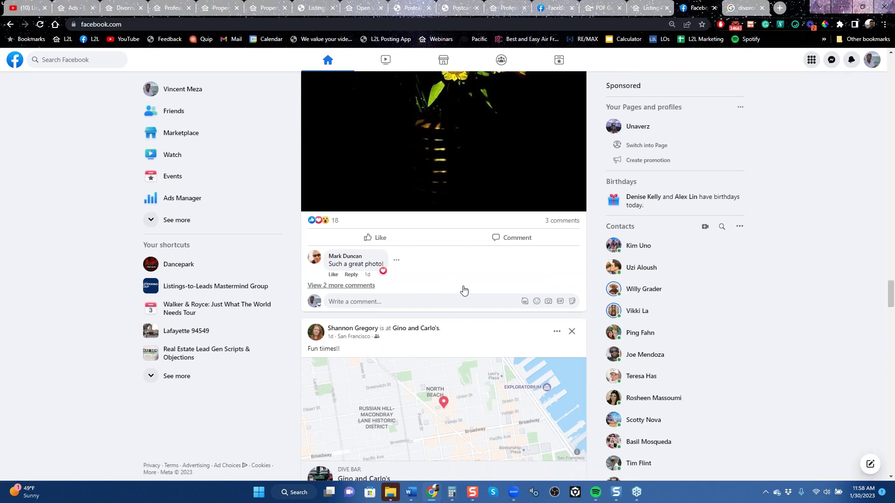
scroll(462, 292, "down", 6)
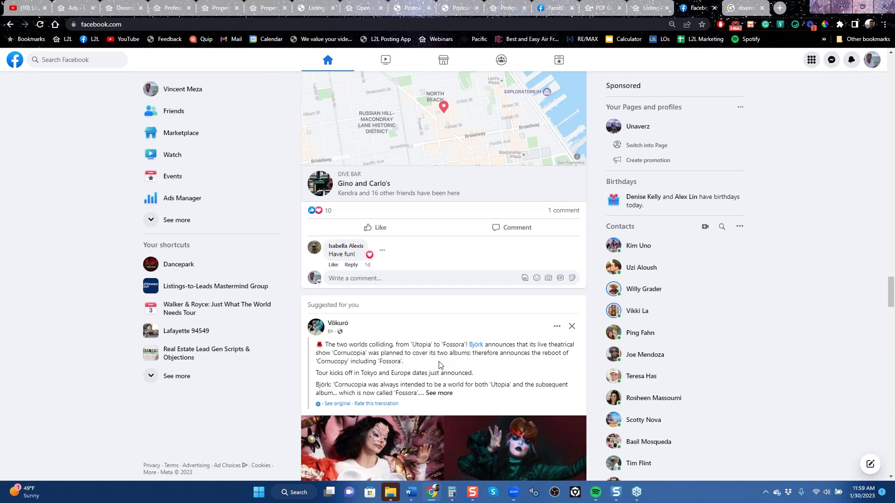
Step: Search Google for 'what are the taxes on selling a house', then clear the search box
left_click(743, 12)
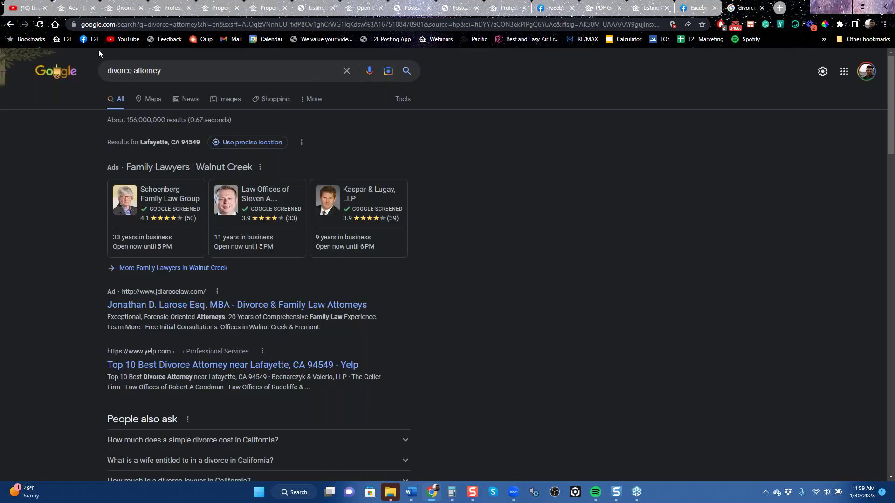
left_click(63, 70)
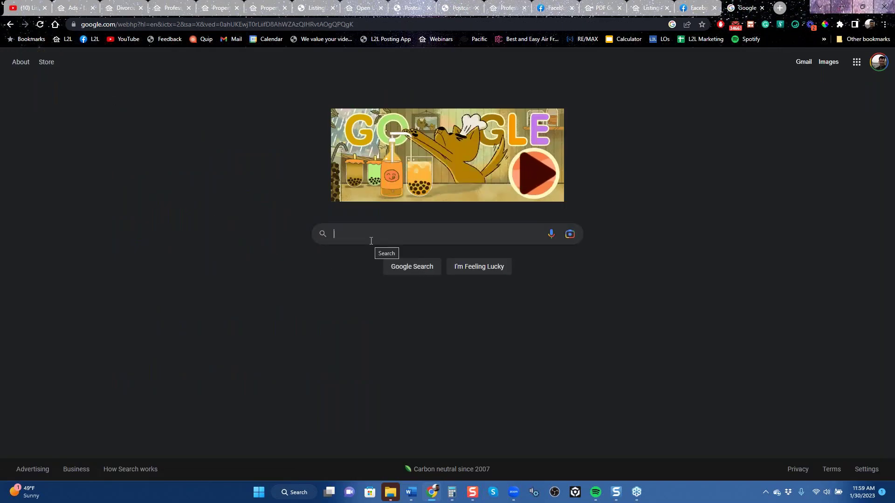
left_click(426, 241)
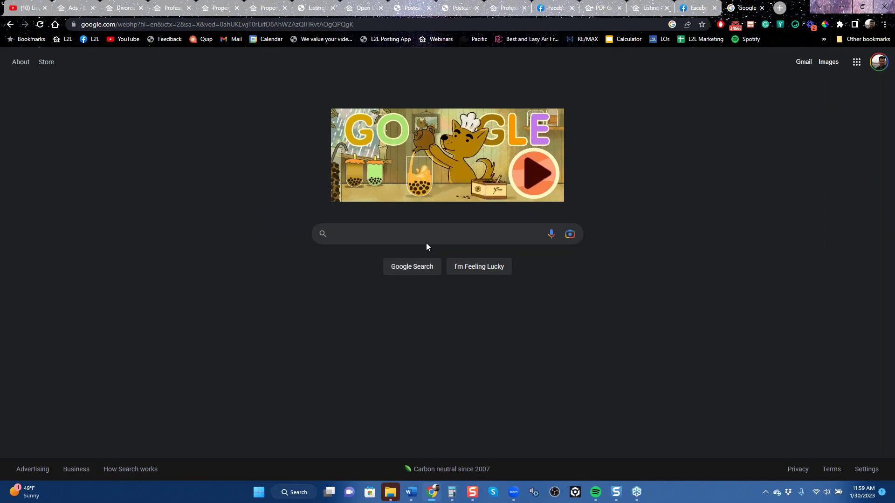
type("what")
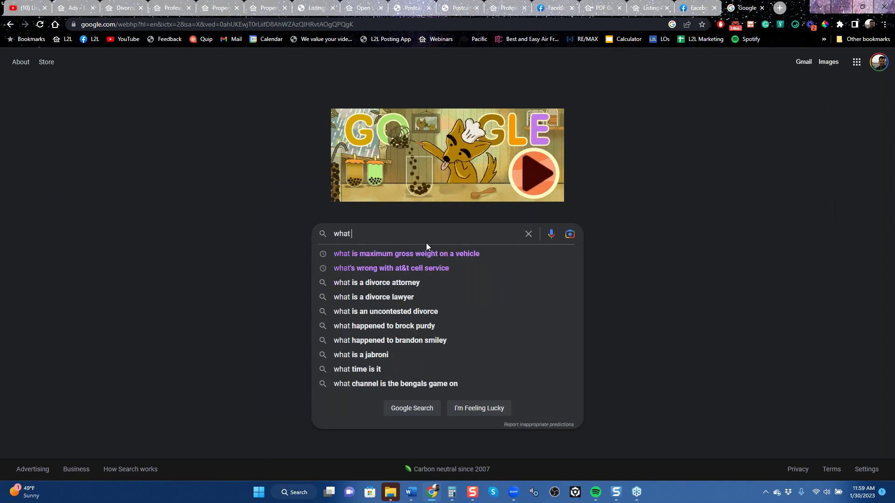
type(" are the tax")
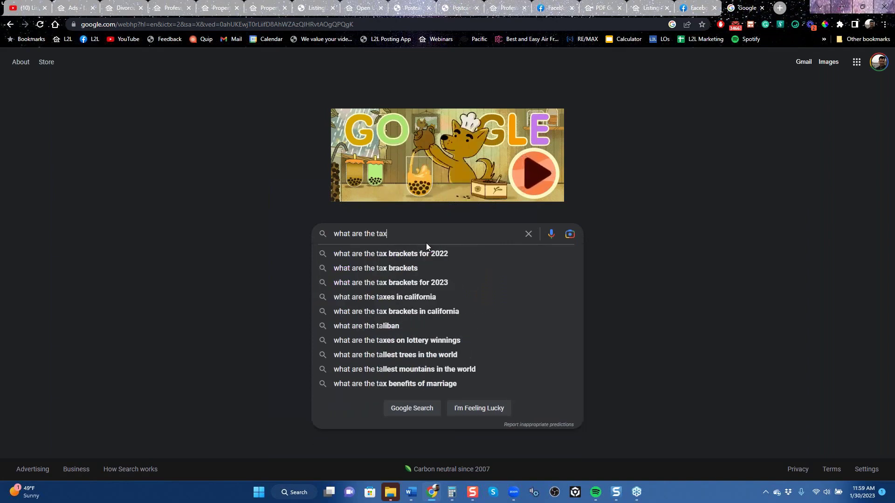
type("es on ")
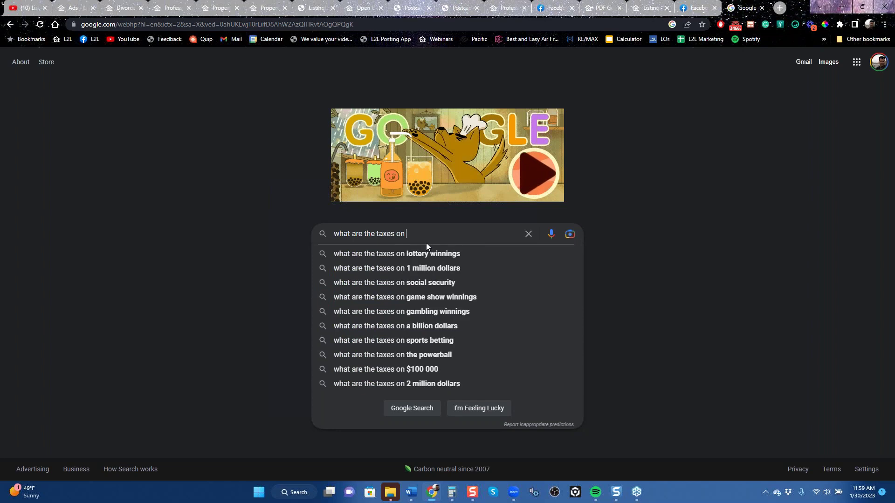
type("selling a house")
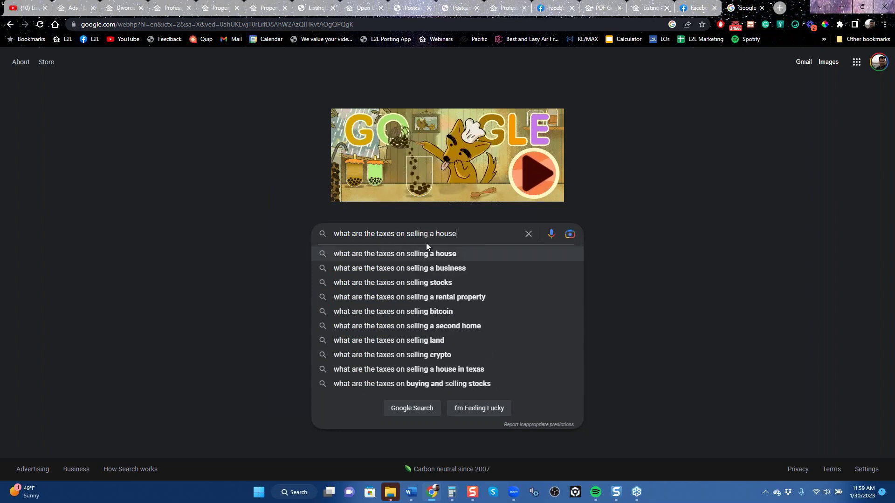
key("Return")
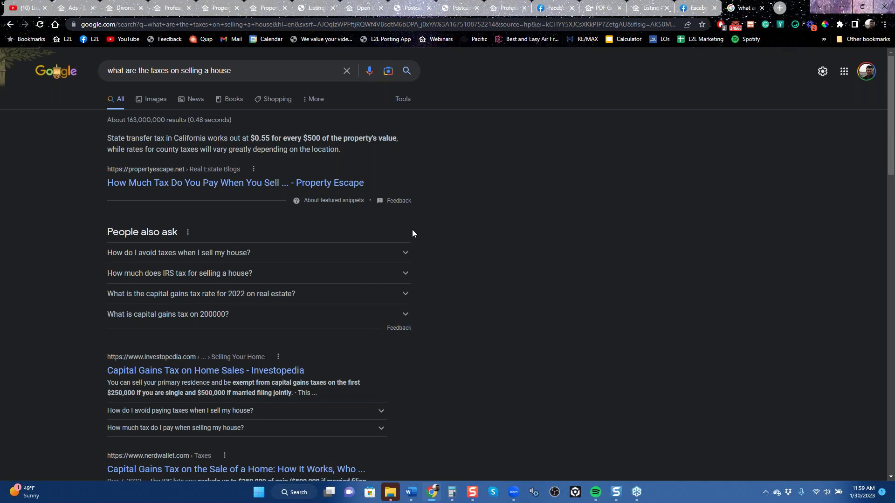
left_click(347, 71)
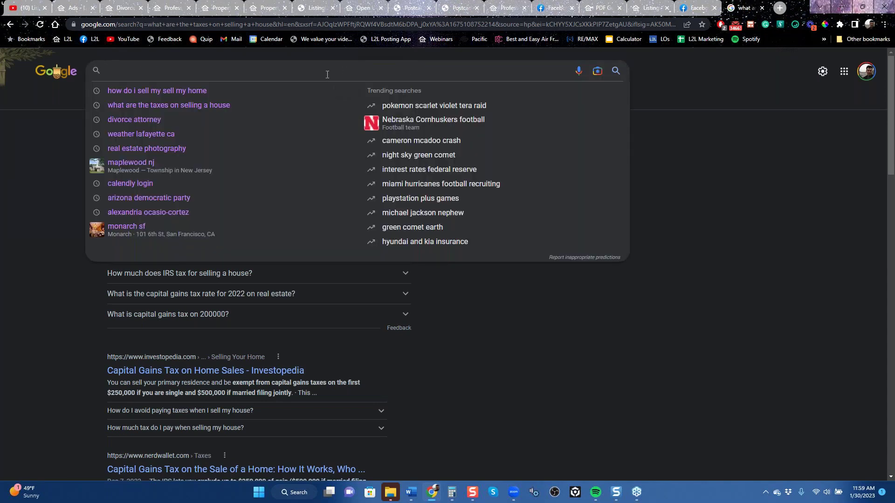
Step: Rerun 'how do i sell my sell my home' and return to the Divorce & Real Estate ad form
left_click(200, 92)
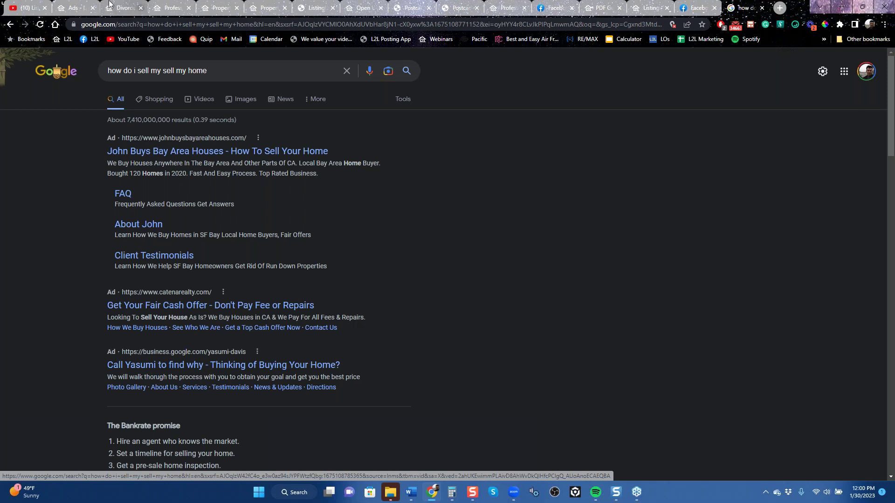
left_click(77, 9)
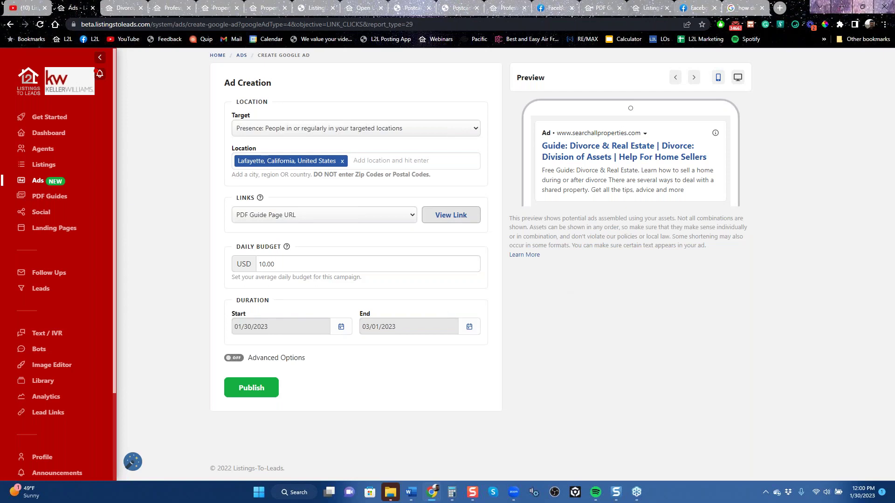
left_click(39, 11)
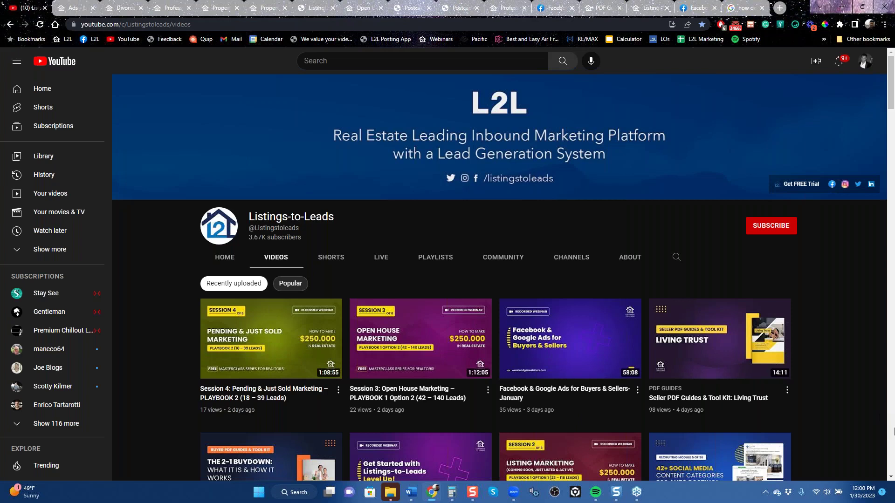
scroll(889, 477, "down", 3)
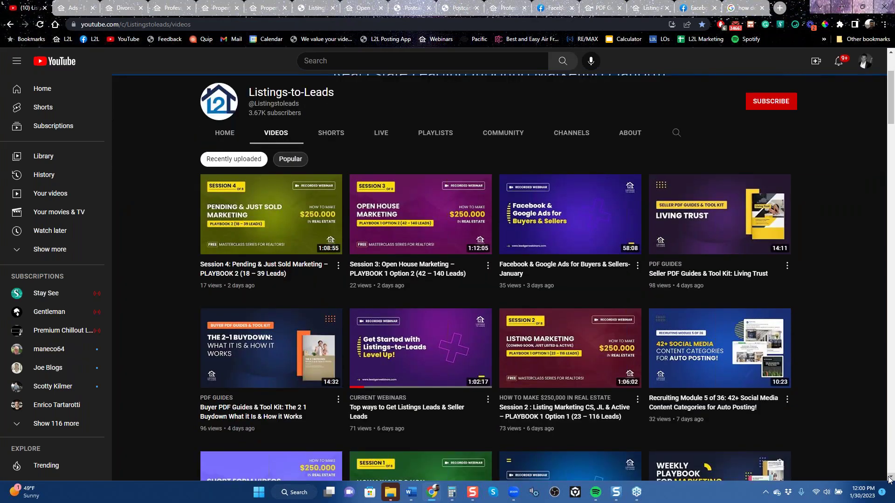
scroll(890, 479, "down", 3)
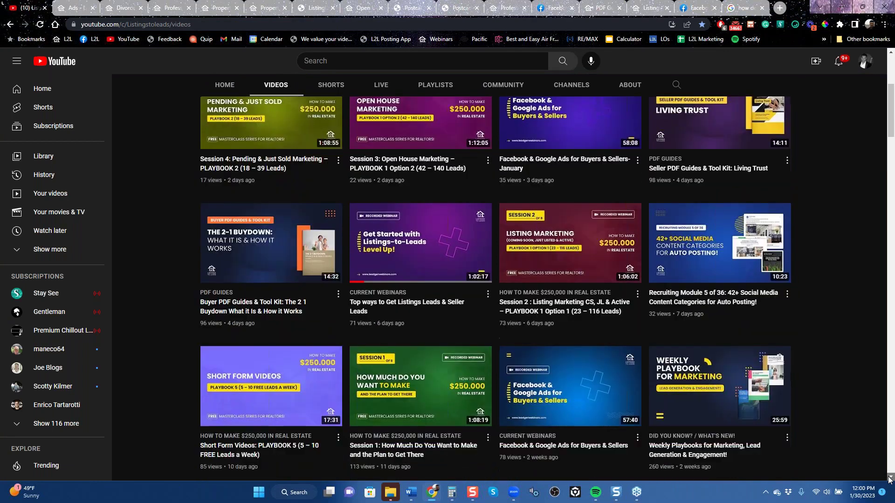
scroll(890, 479, "down", 1)
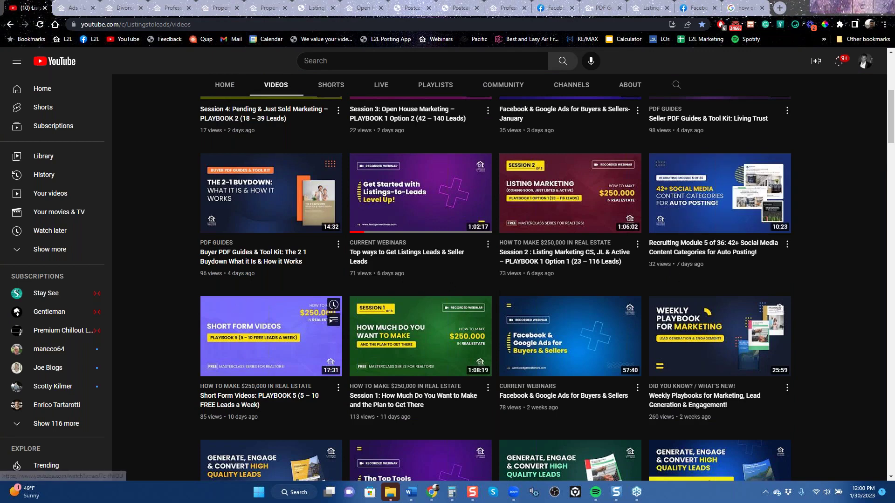
left_click(890, 477)
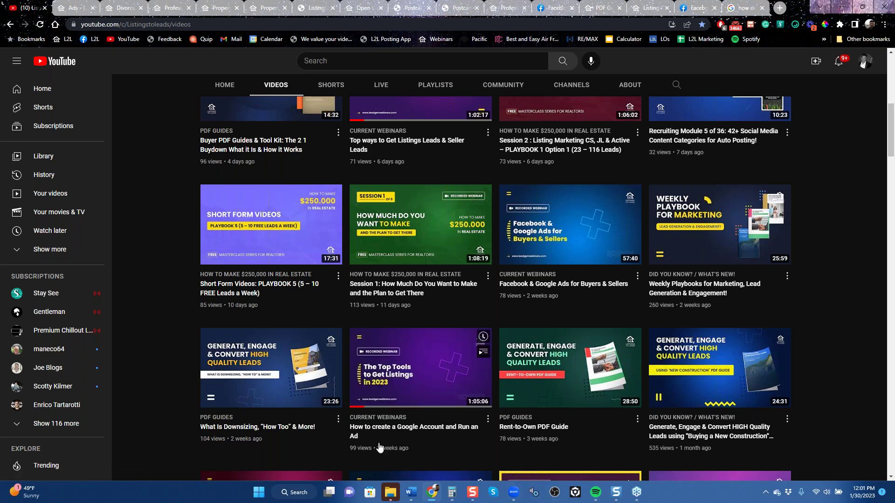
Step: Leave the Google ad draft for the Ads dashboard showing 140 campaigns, 94 active
left_click(81, 10)
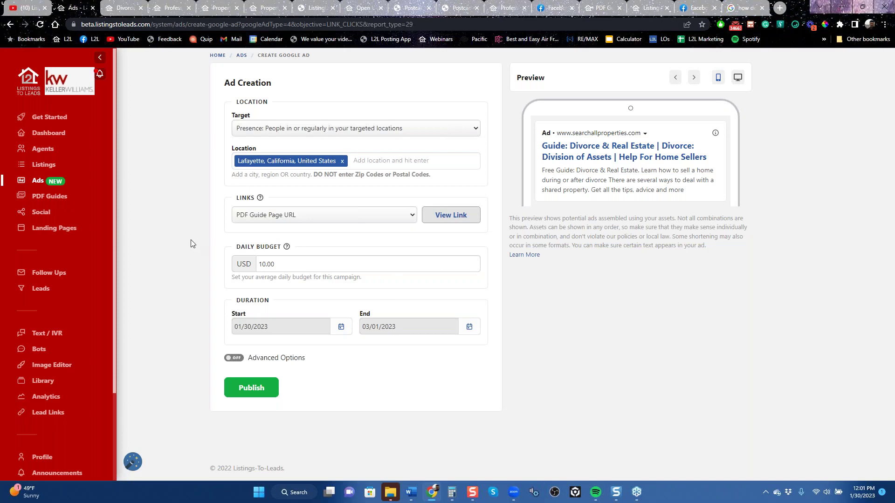
left_click(38, 184)
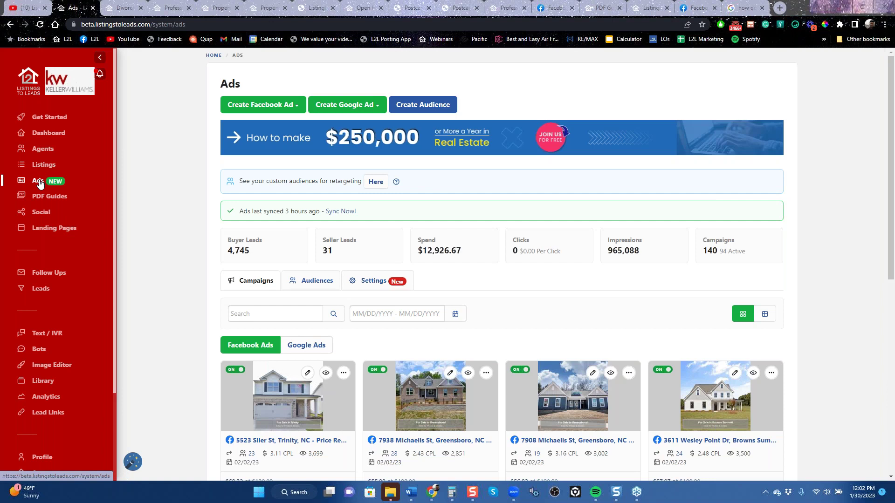
Step: Check the Create Google Ad types, glance at the YouTube tab, then go to Listings
left_click(359, 112)
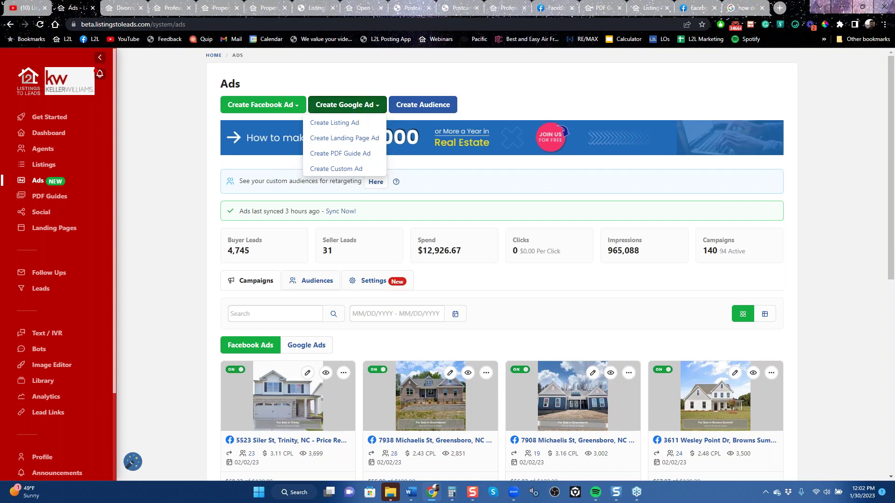
left_click(29, 8)
mouse_move(436, 439)
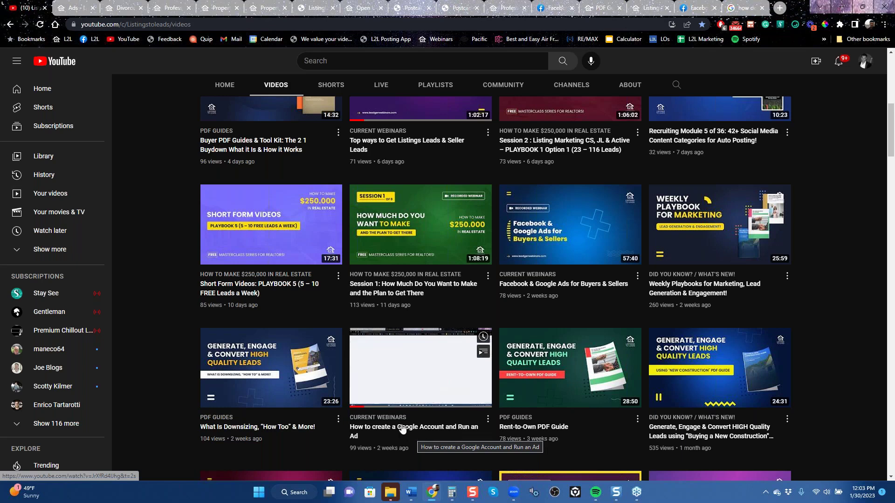
left_click(74, 8)
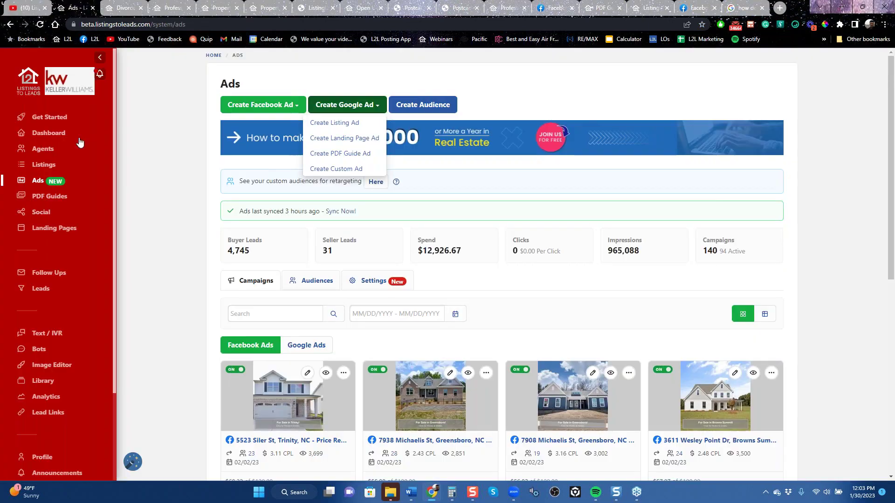
left_click(39, 166)
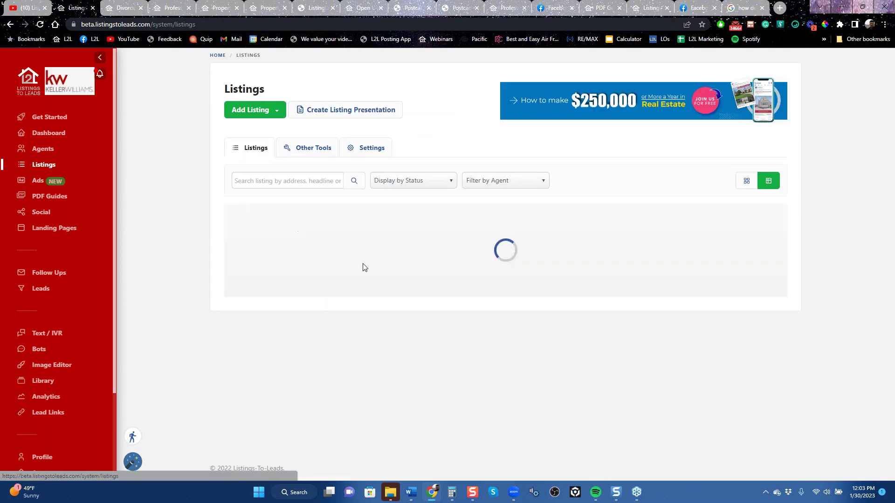
scroll(456, 410, "down", 5)
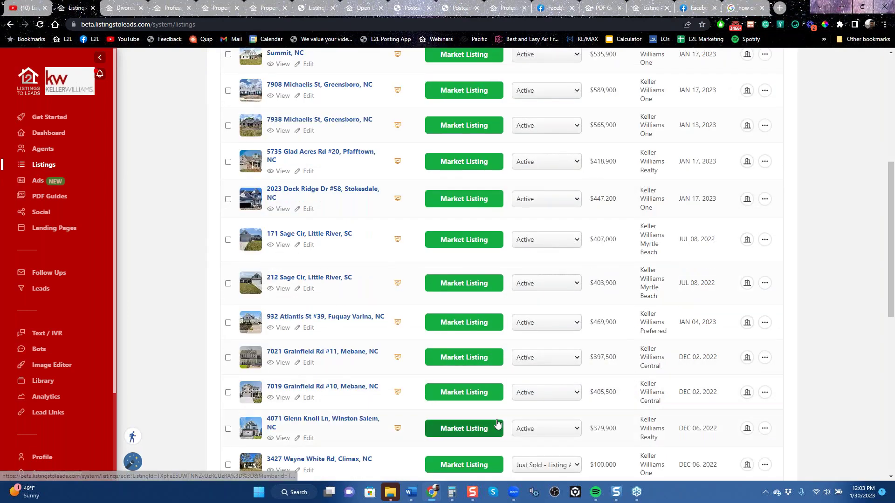
scroll(455, 410, "down", 5)
left_click(464, 274)
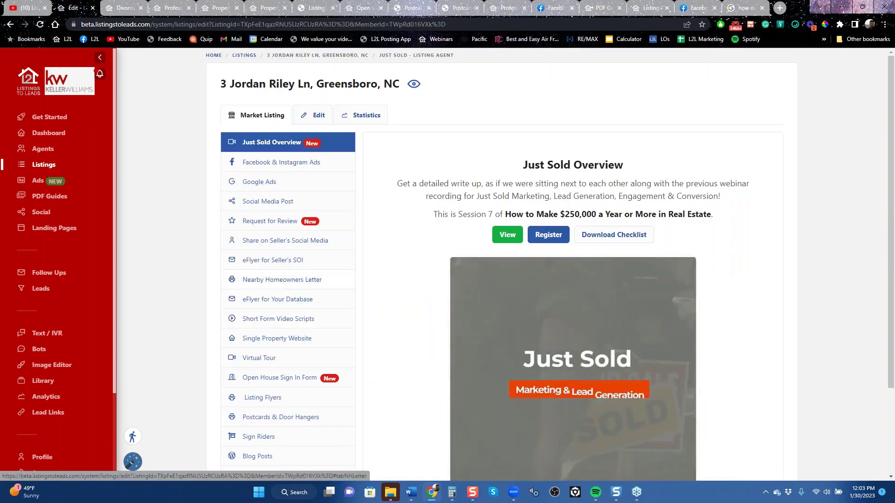
left_click(282, 280)
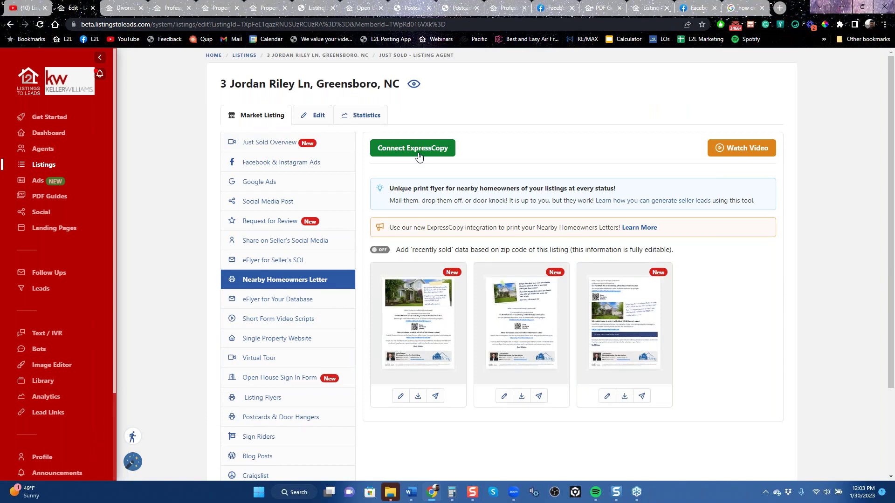
mouse_move(554, 348)
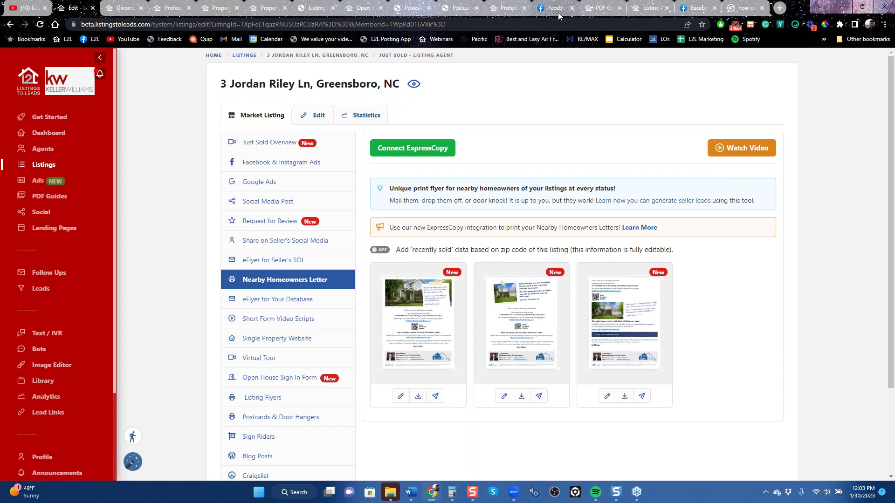
left_click(28, 9)
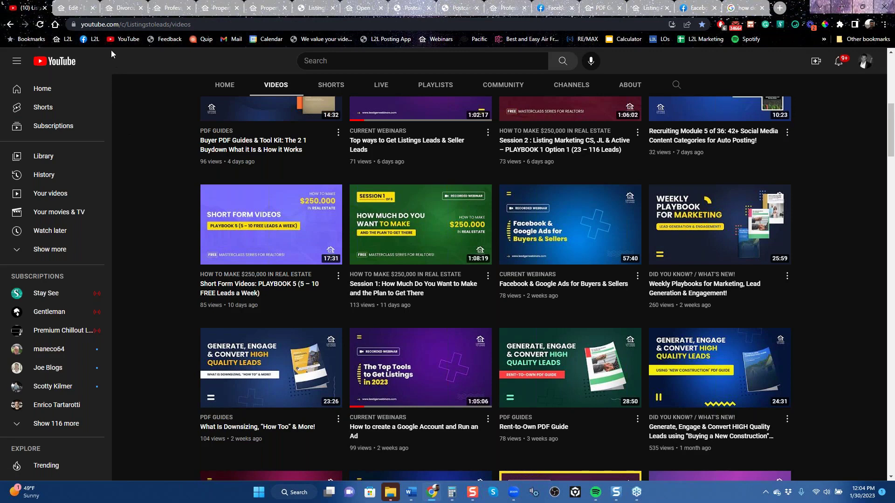
left_click(71, 8)
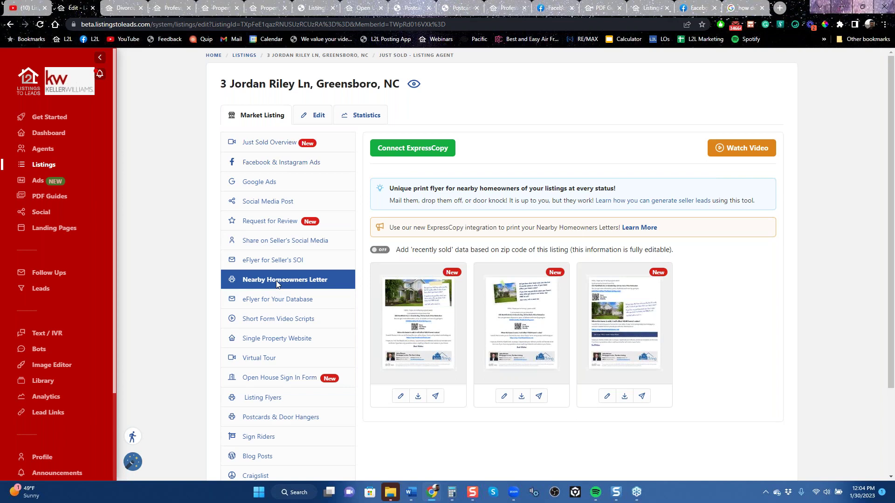
left_click(34, 13)
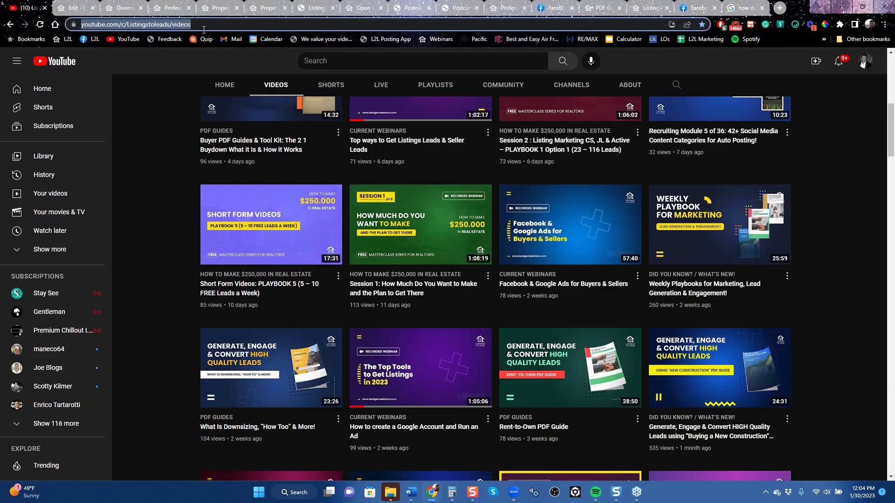
right_click(170, 25)
left_click(193, 92)
left_click(697, 412)
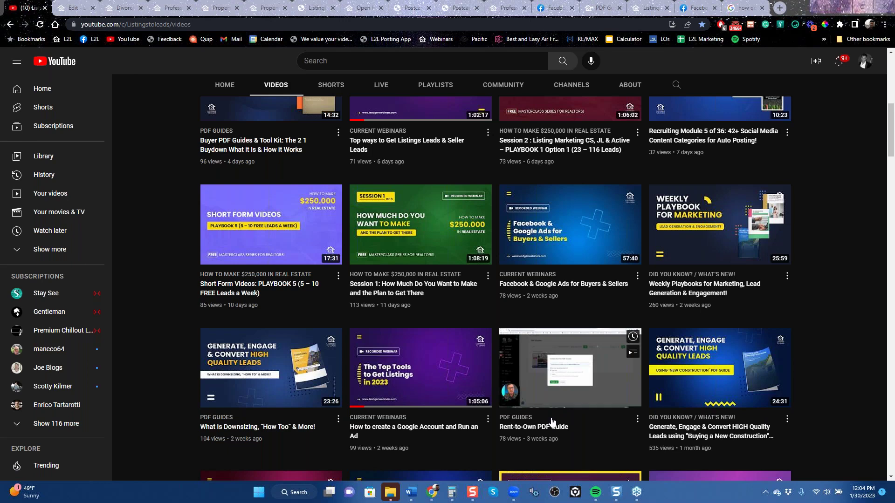
scroll(559, 419, "up", 6)
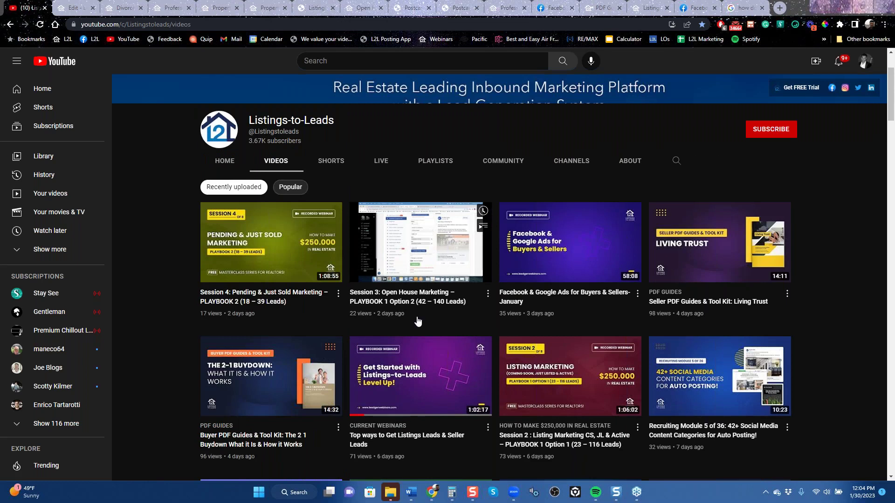
left_click(76, 8)
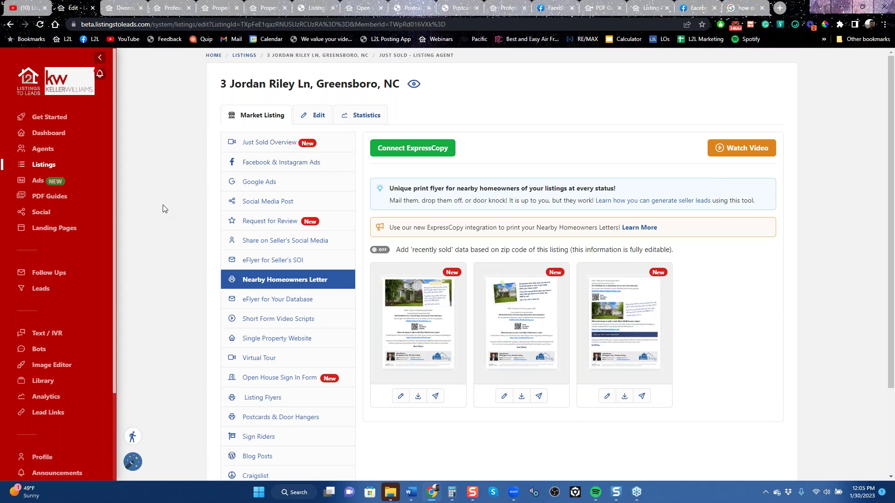
Step: Close the home-value, Facebook, PDF Guides, Listings and postcard PDF tabs
left_click(470, 9)
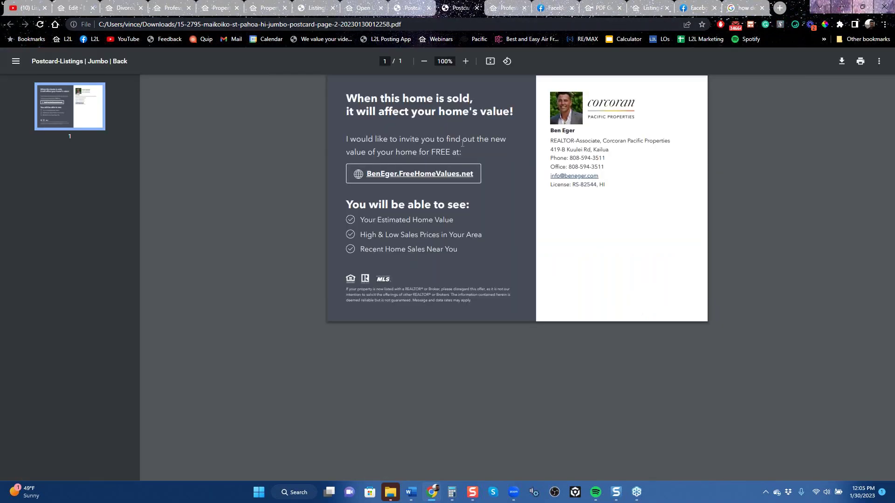
left_click(512, 7)
left_click(524, 8)
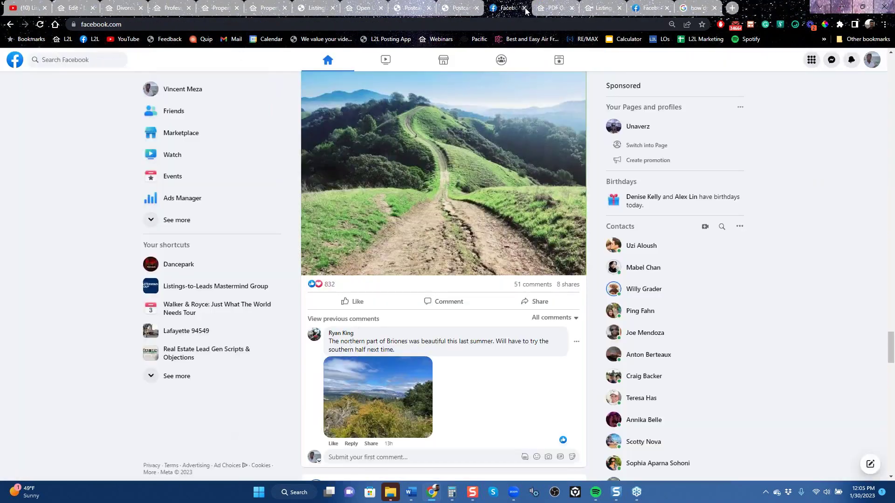
left_click(524, 8)
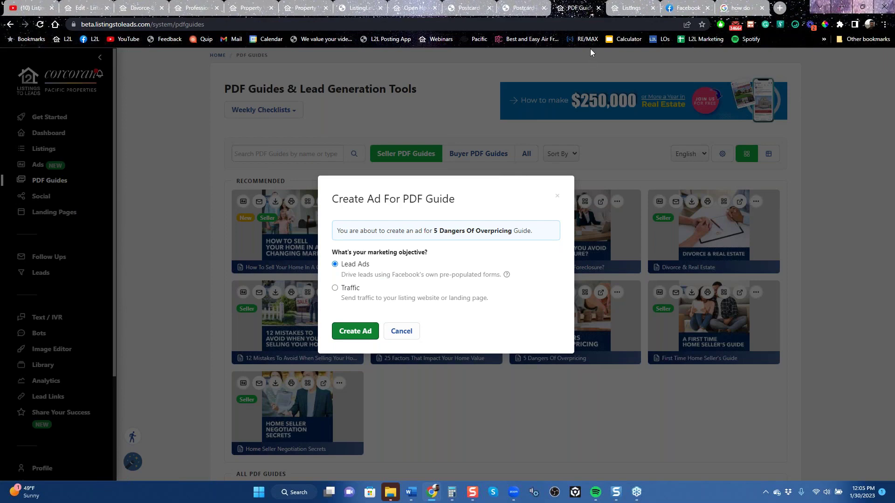
left_click(597, 8)
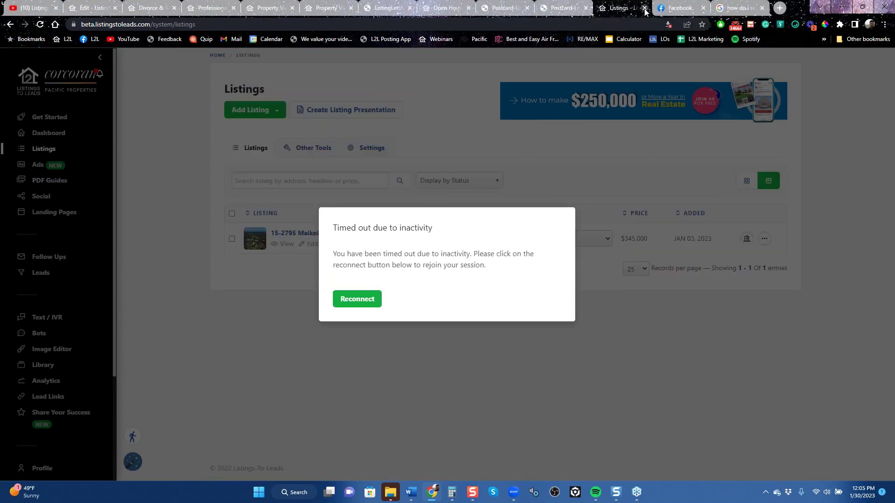
left_click(644, 9)
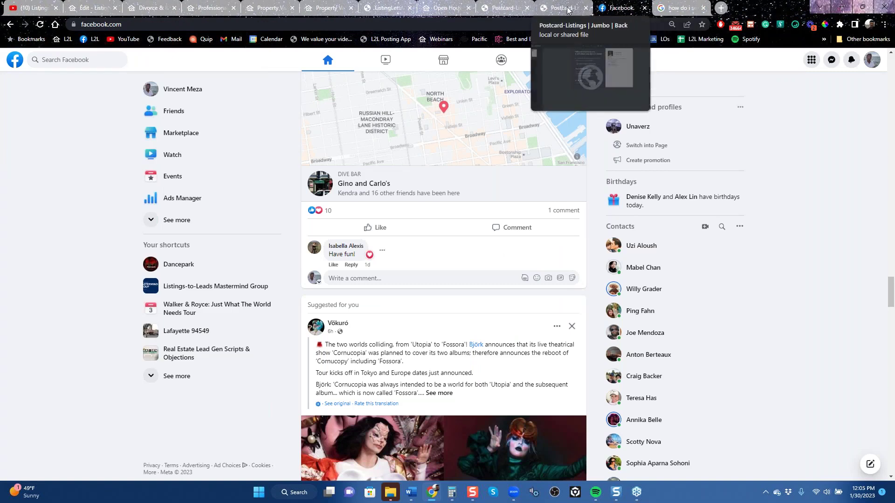
left_click(581, 13)
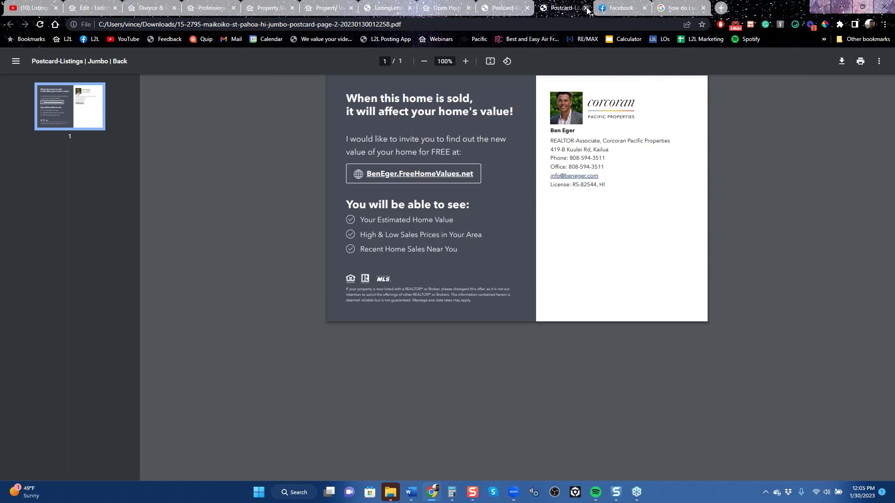
left_click(586, 8)
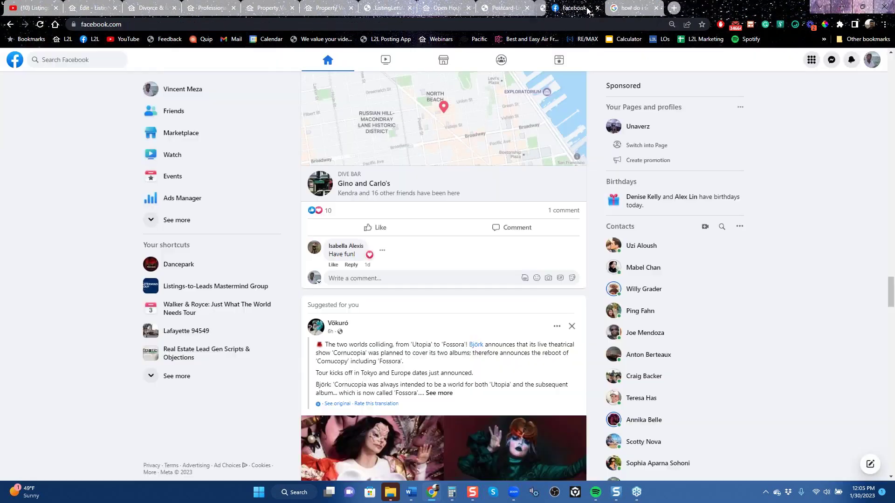
Step: Browse the Listings-to-Leads Mastermind Group, then return to the 3 Jordan Riley Ln listing
left_click(226, 294)
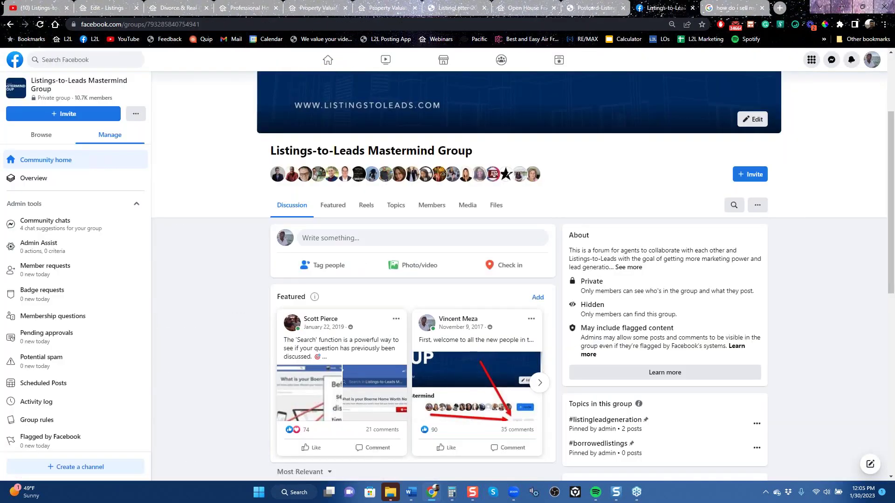
scroll(233, 285, "down", 6)
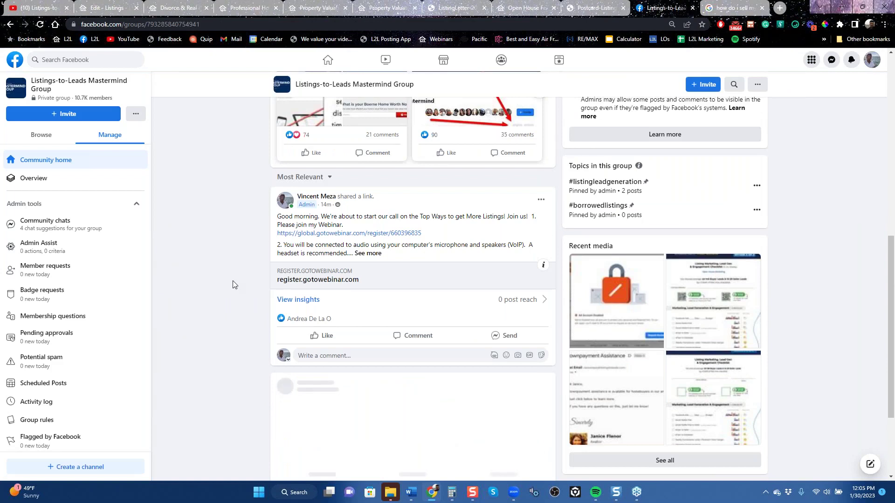
scroll(236, 286, "down", 4)
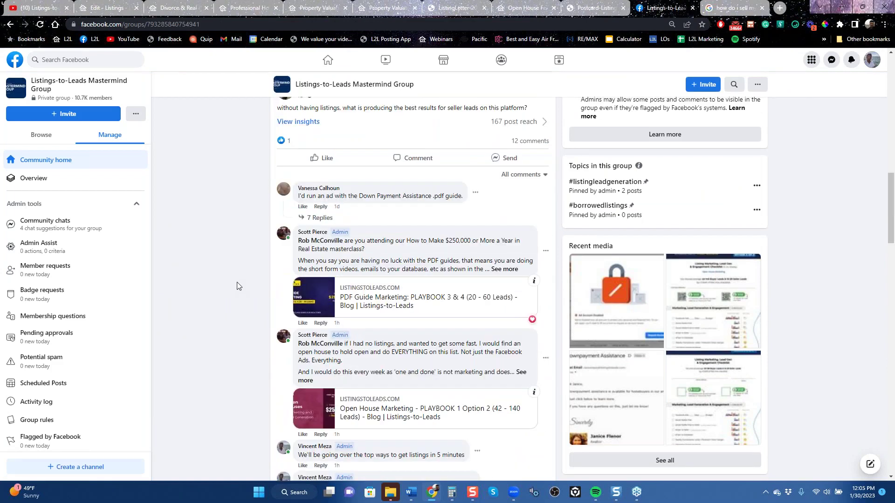
left_click(108, 8)
scroll(45, 404, "down", 3)
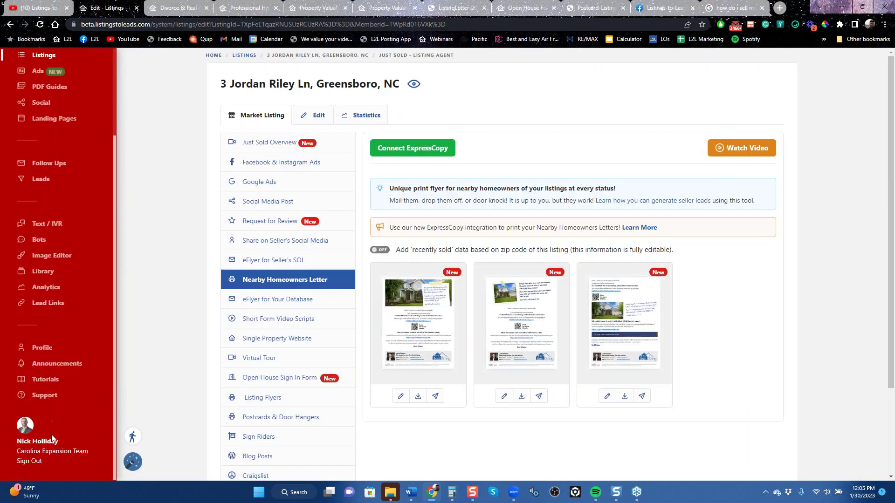
left_click(45, 399)
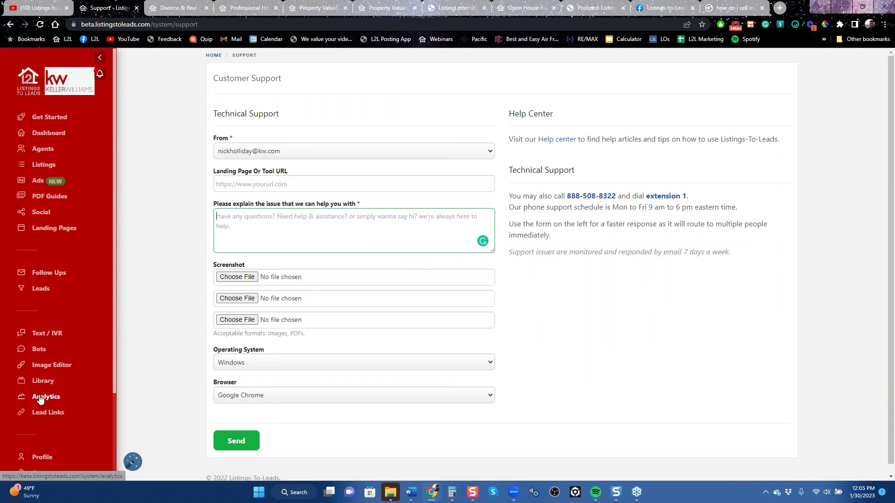
left_click(41, 170)
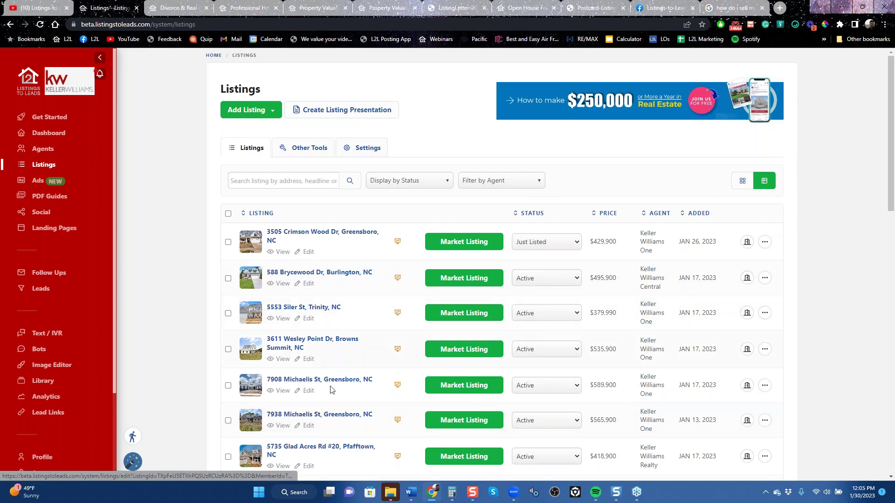
scroll(361, 347, "down", 6)
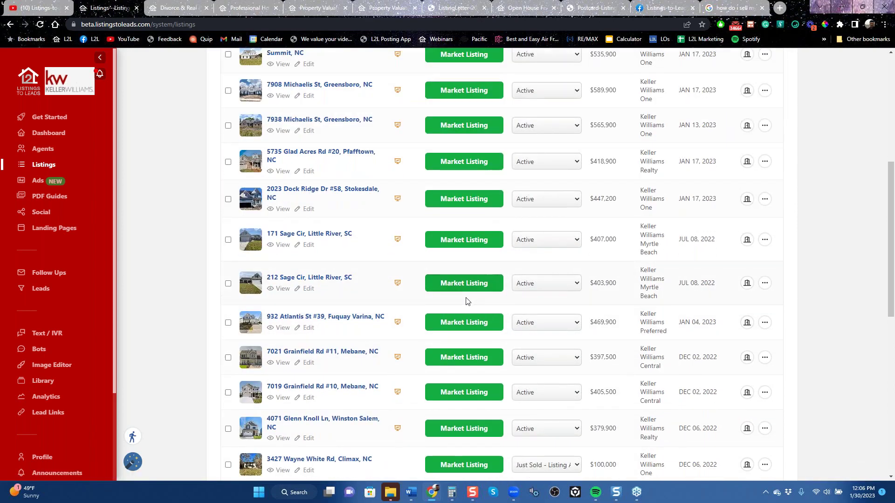
left_click(464, 357)
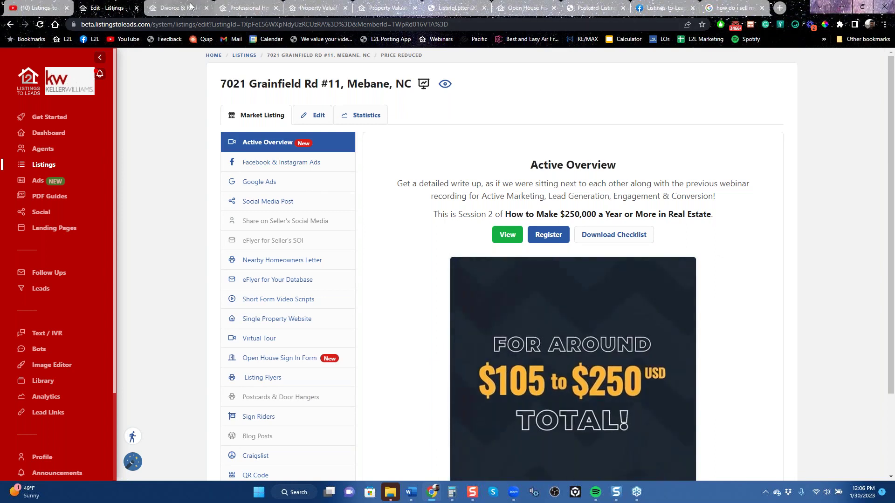
Step: Close the Summit and Pacific Grove editors, listing letter, open house feedback and postcard tabs, ending on Google
left_click(190, 7)
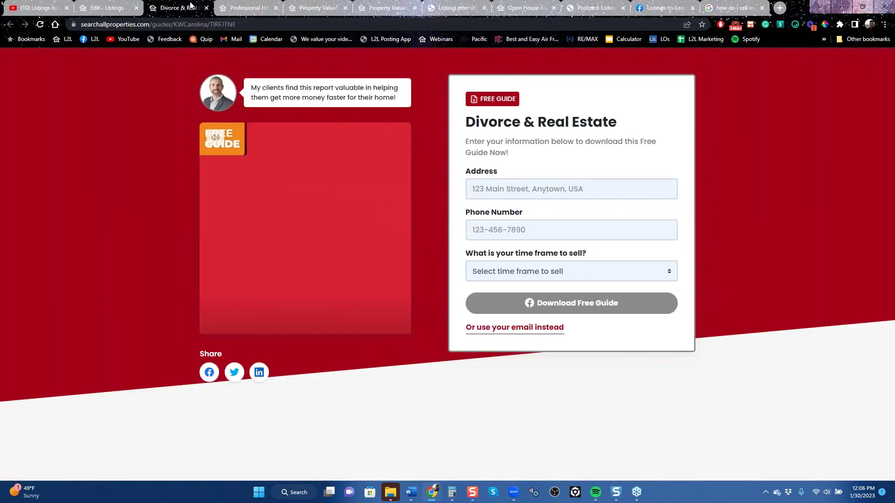
left_click(259, 8)
left_click(334, 8)
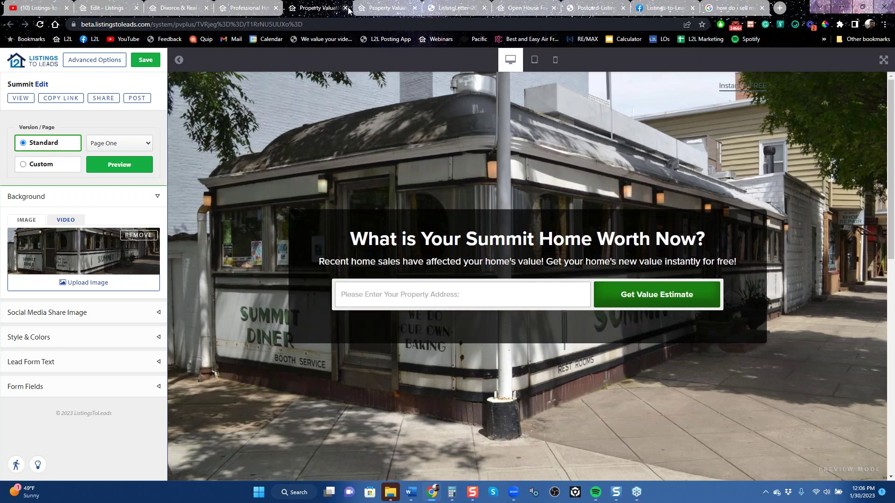
left_click(345, 8)
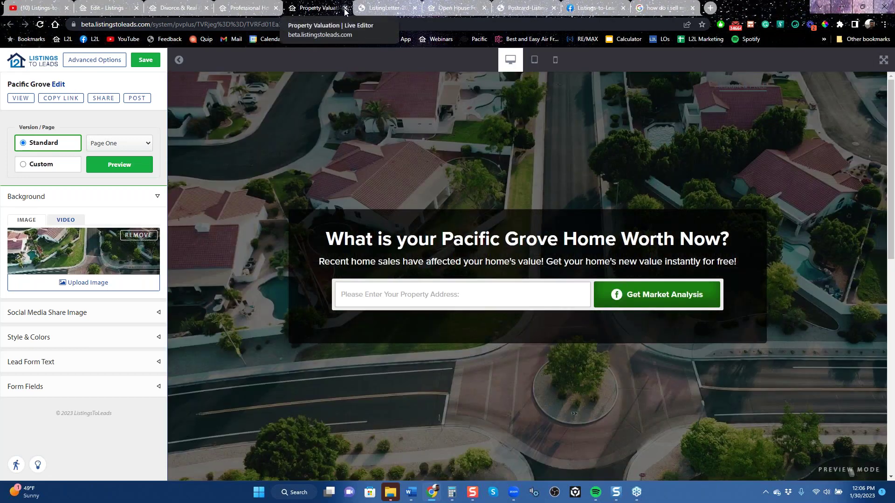
left_click(345, 8)
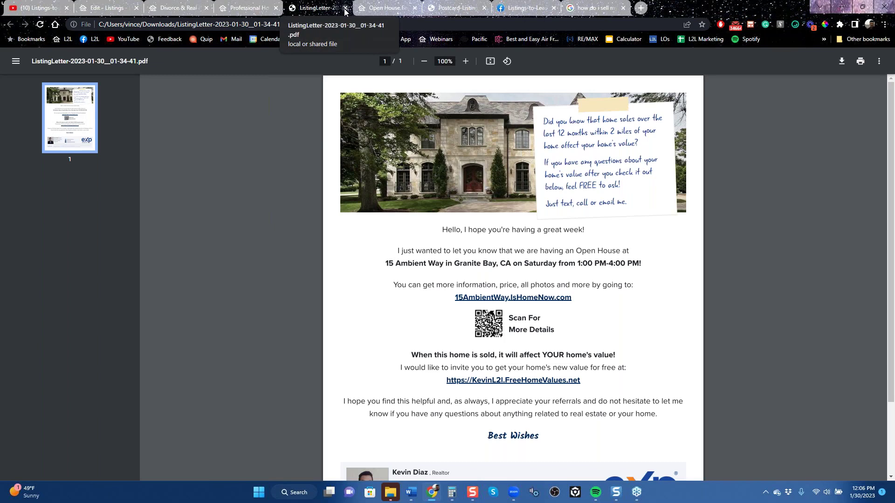
left_click(345, 8)
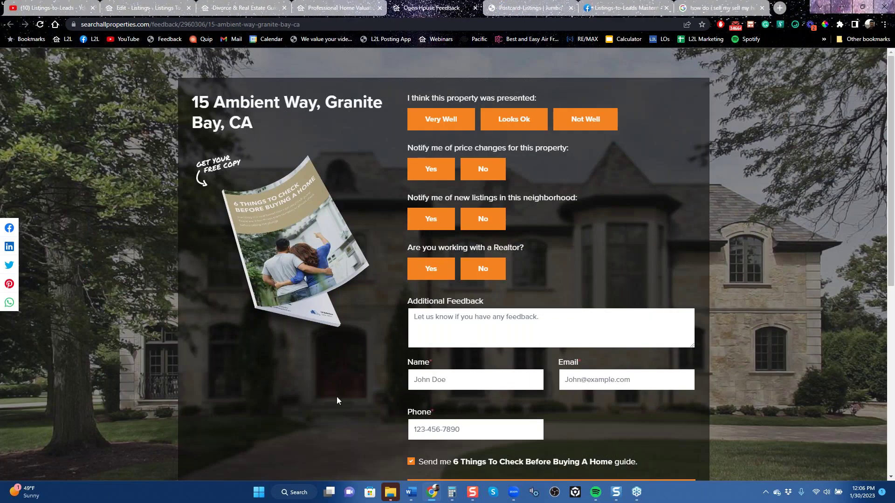
left_click(476, 8)
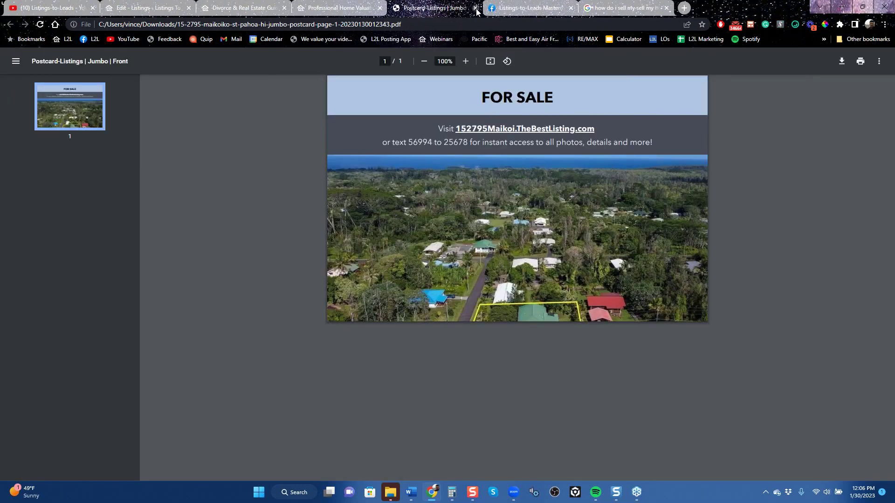
left_click(476, 8)
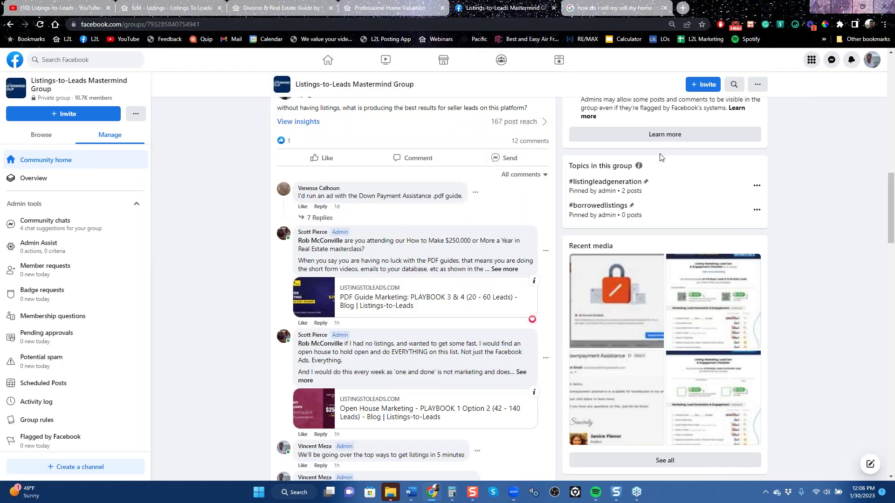
left_click(620, 8)
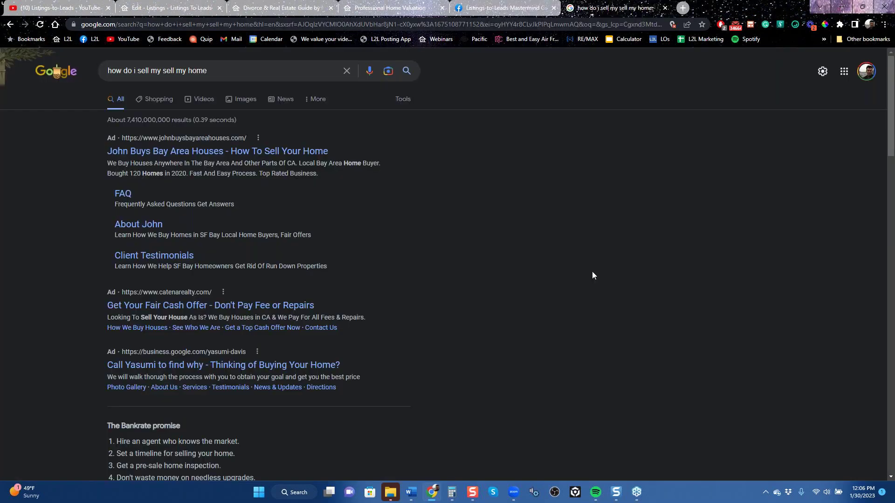